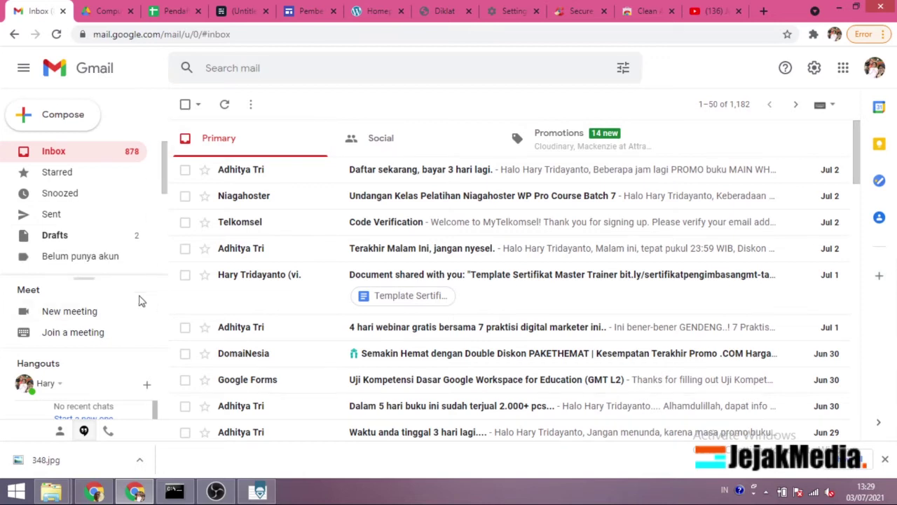
Step: Switch to the Gmail window with the Google-branded account and examine its Mail, Chat and Rooms sections one after another
{"action": "left_click", "coordinate": [94, 491]}
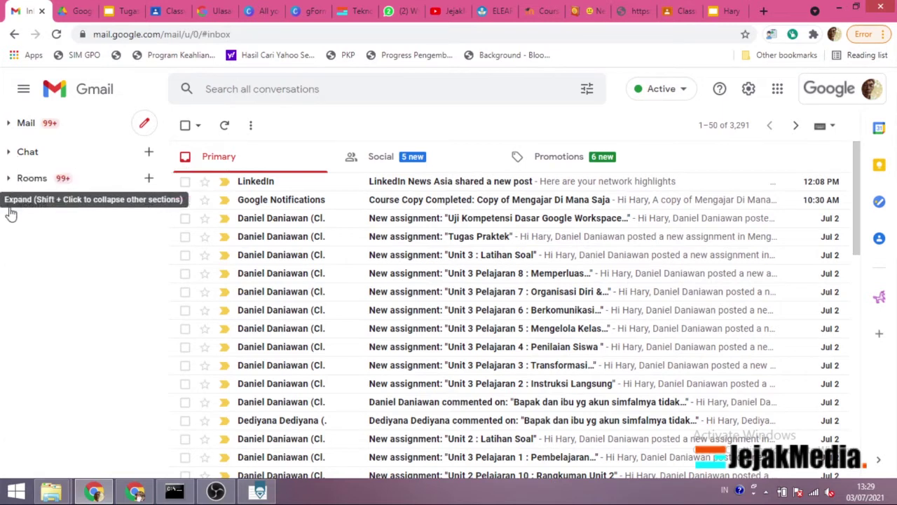
{"action": "left_click", "coordinate": [8, 123]}
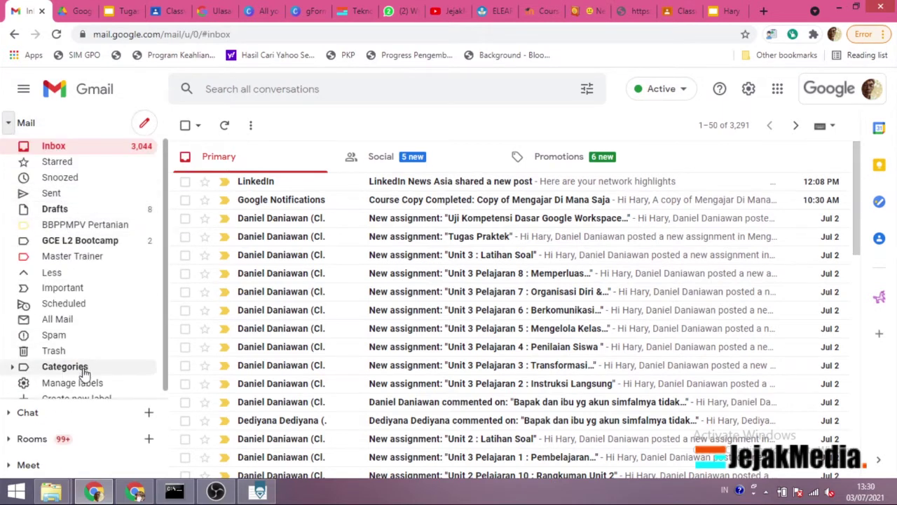
{"action": "left_click", "coordinate": [9, 122]}
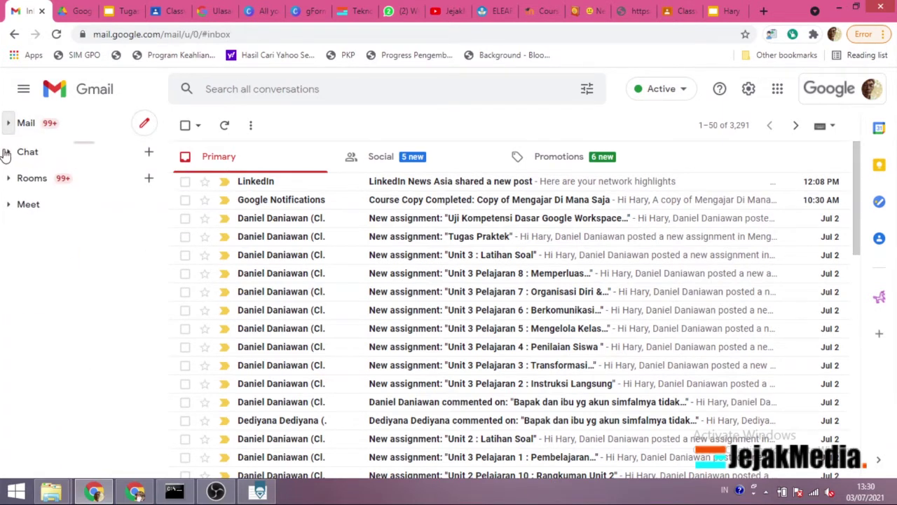
{"action": "left_click", "coordinate": [7, 151]}
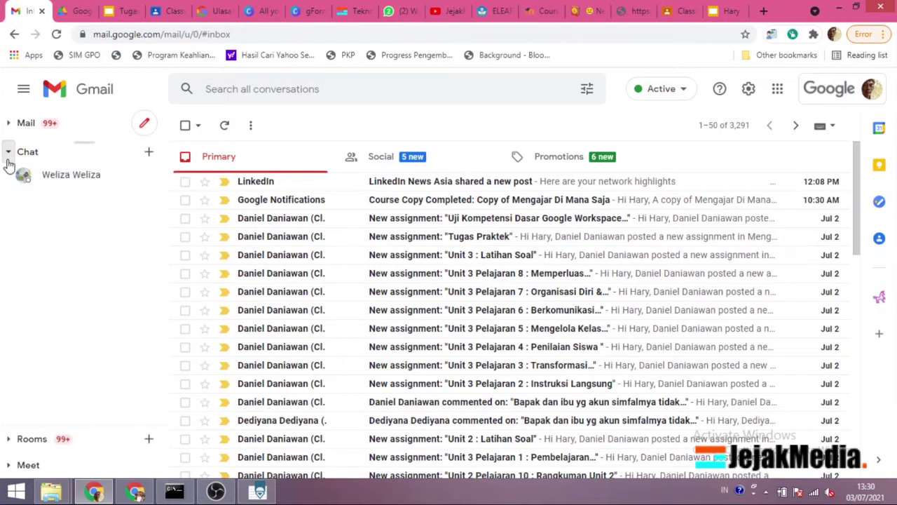
{"action": "left_click", "coordinate": [8, 181]}
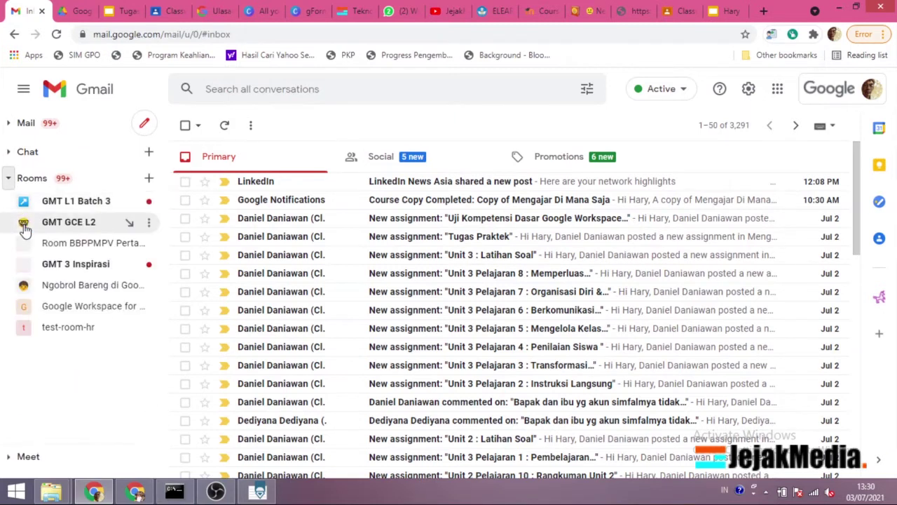
{"action": "left_click", "coordinate": [8, 178]}
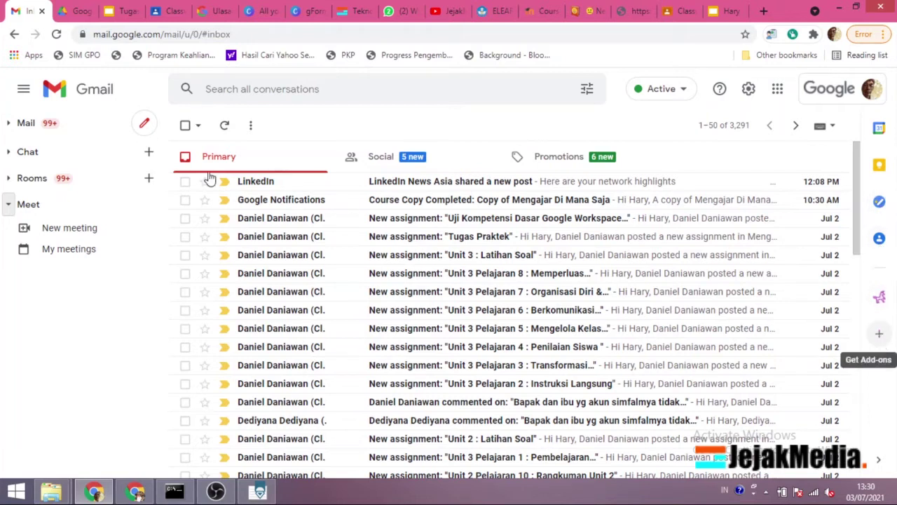
Step: Return to the Gmail window that has the Hangouts section, expand its full folder list and look through it down to the label options
{"action": "left_click", "coordinate": [135, 490]}
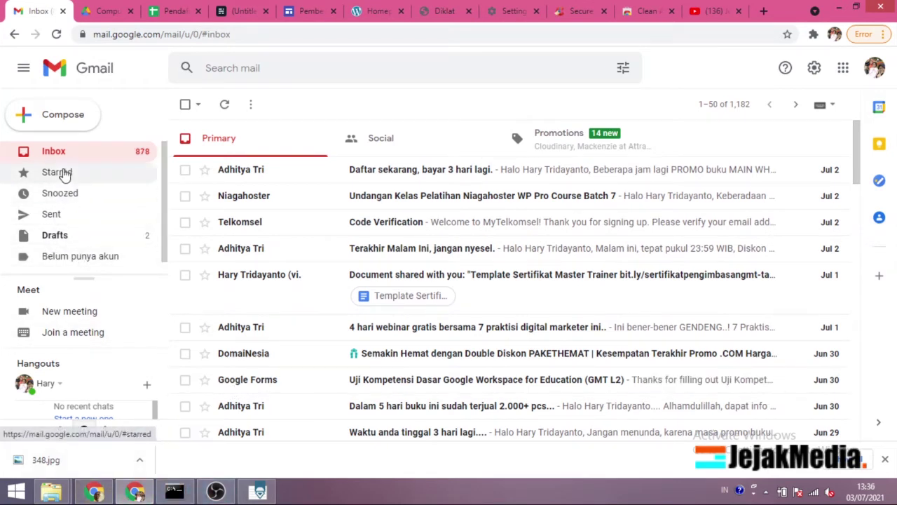
{"action": "scroll", "coordinate": [91, 262], "scroll_direction": "down", "scroll_amount": 1}
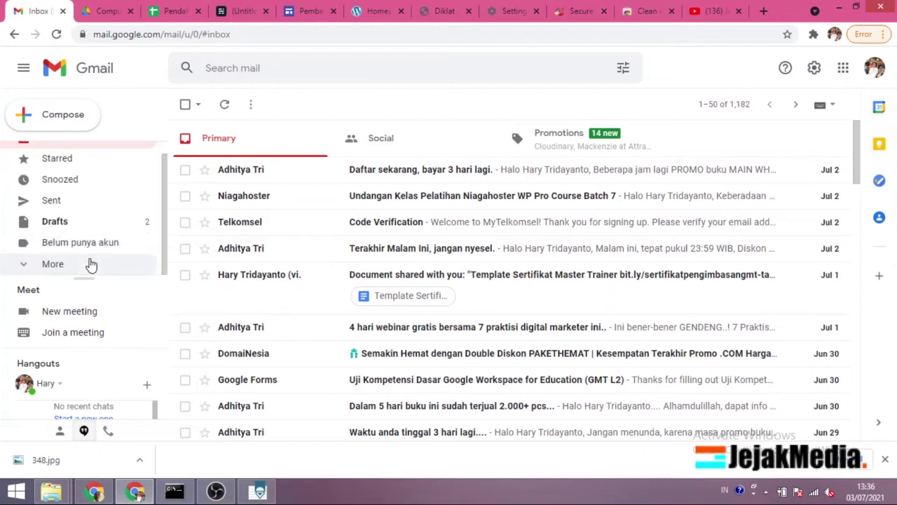
{"action": "left_click", "coordinate": [44, 265]}
{"action": "scroll", "coordinate": [84, 256], "scroll_direction": "down", "scroll_amount": 3}
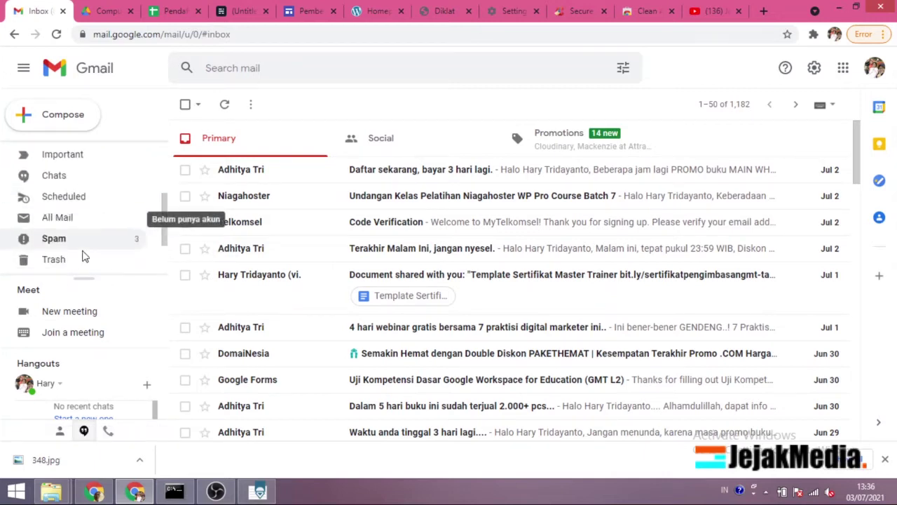
{"action": "scroll", "coordinate": [85, 257], "scroll_direction": "up", "scroll_amount": 2}
{"action": "scroll", "coordinate": [84, 257], "scroll_direction": "down", "scroll_amount": 2}
{"action": "scroll", "coordinate": [84, 254], "scroll_direction": "down", "scroll_amount": 2}
{"action": "scroll", "coordinate": [87, 250], "scroll_direction": "up", "scroll_amount": 2}
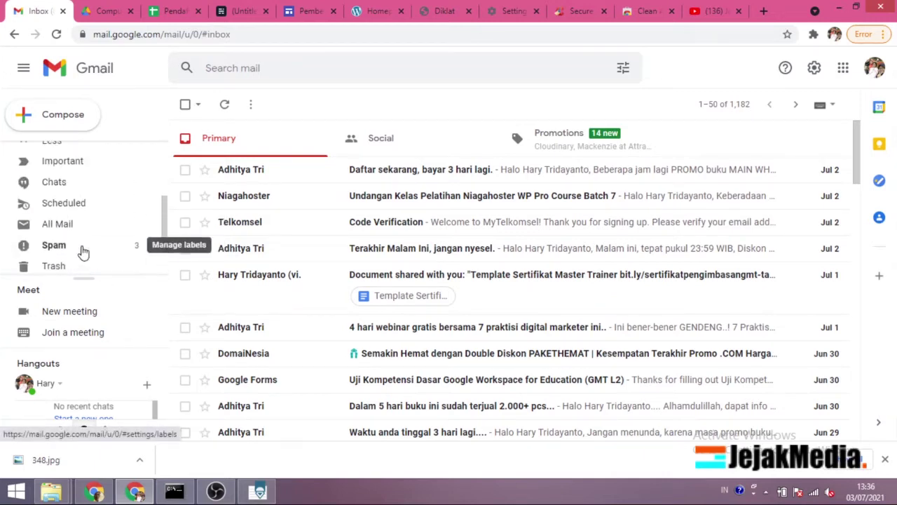
{"action": "scroll", "coordinate": [60, 188], "scroll_direction": "up", "scroll_amount": 2}
{"action": "scroll", "coordinate": [58, 190], "scroll_direction": "down", "scroll_amount": 4}
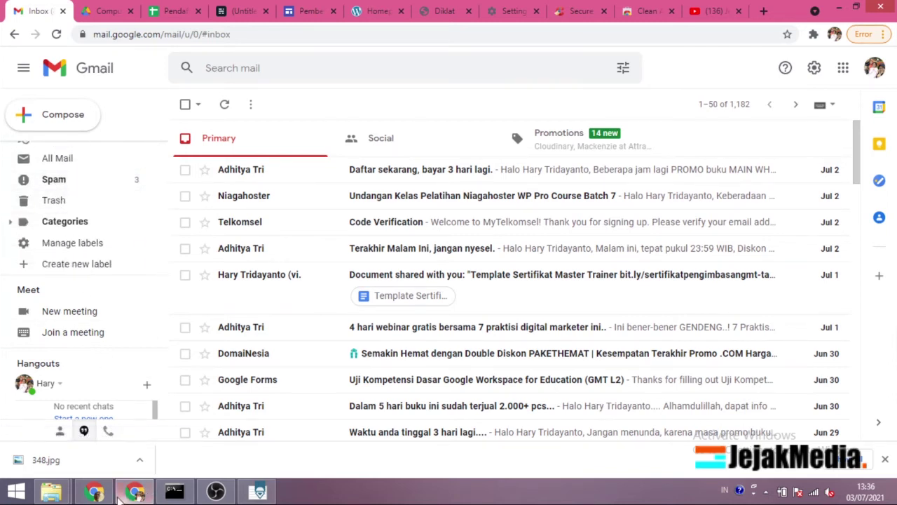
Step: Switch back to the Google-branded account's inbox and expand its full Mail folder list
{"action": "left_click", "coordinate": [95, 491]}
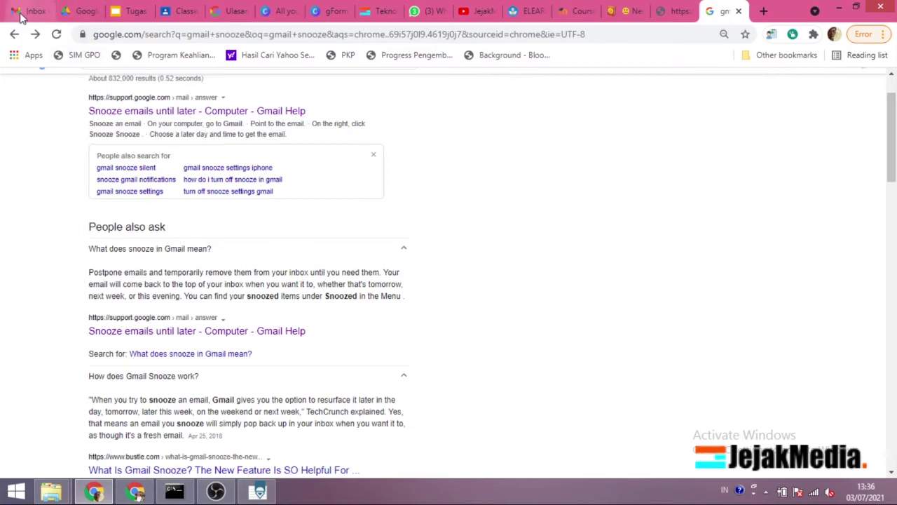
{"action": "left_click", "coordinate": [21, 13]}
{"action": "left_click", "coordinate": [44, 272]}
{"action": "scroll", "coordinate": [68, 251], "scroll_direction": "down", "scroll_amount": 2}
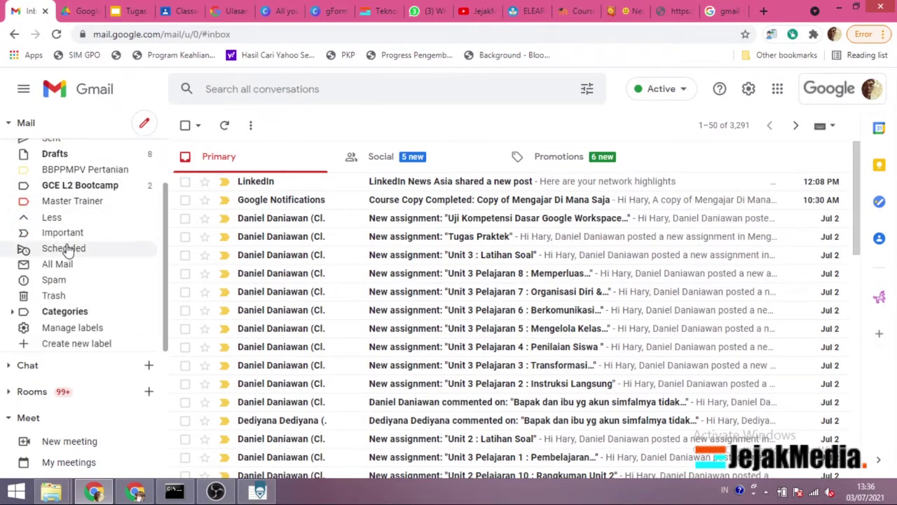
Step: Arrange the two Gmail windows side by side, with the Hangouts account resized to fill the space beside the Google-branded account
{"action": "left_click", "coordinate": [855, 6]}
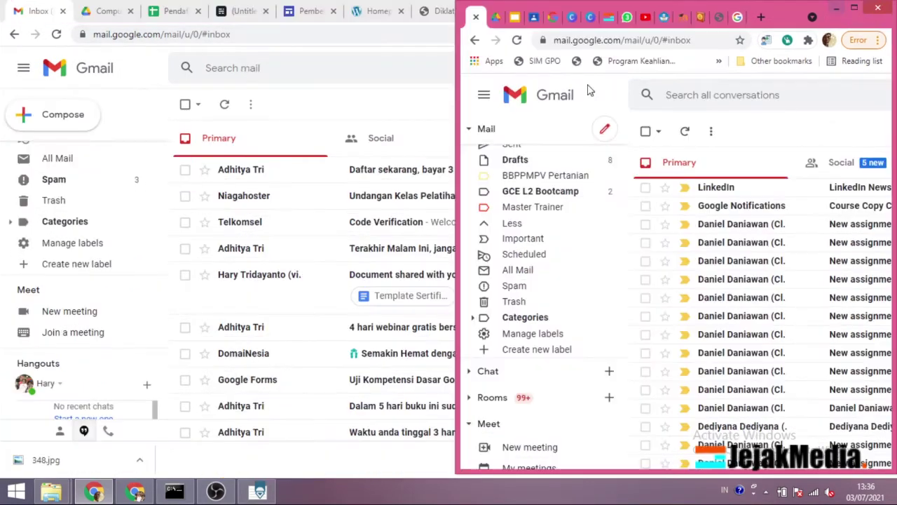
{"action": "left_click", "coordinate": [341, 124]}
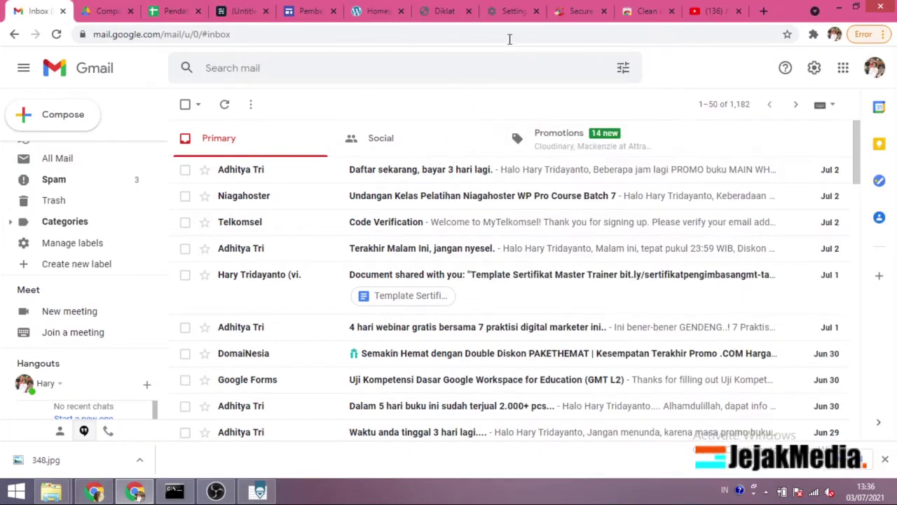
{"action": "left_click", "coordinate": [855, 7]}
{"action": "left_click_drag", "start_coordinate": [330, 14], "coordinate": [314, 10]}
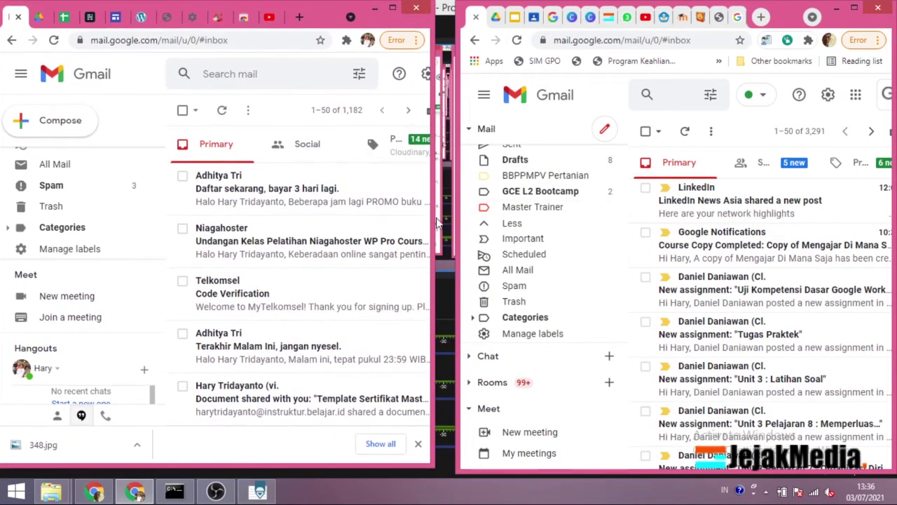
{"action": "left_click_drag", "start_coordinate": [434, 219], "coordinate": [444, 219]}
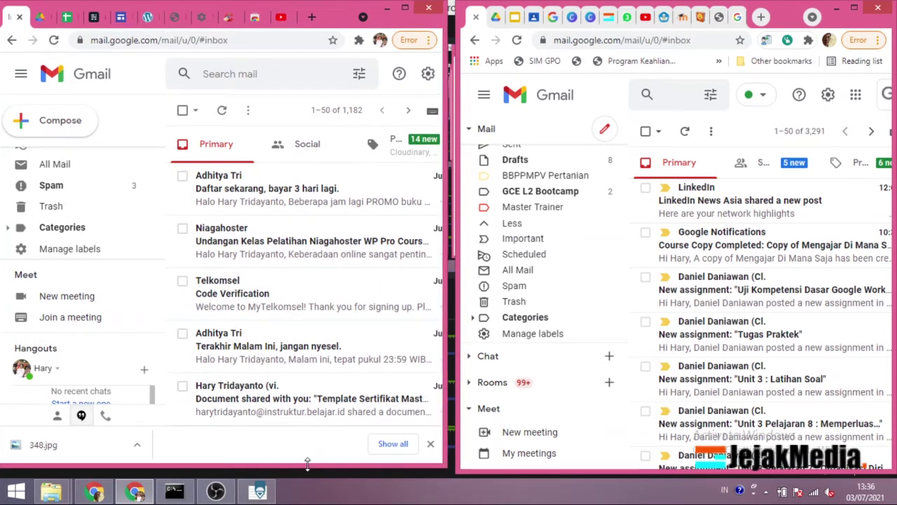
{"action": "left_click_drag", "start_coordinate": [307, 464], "coordinate": [308, 473]}
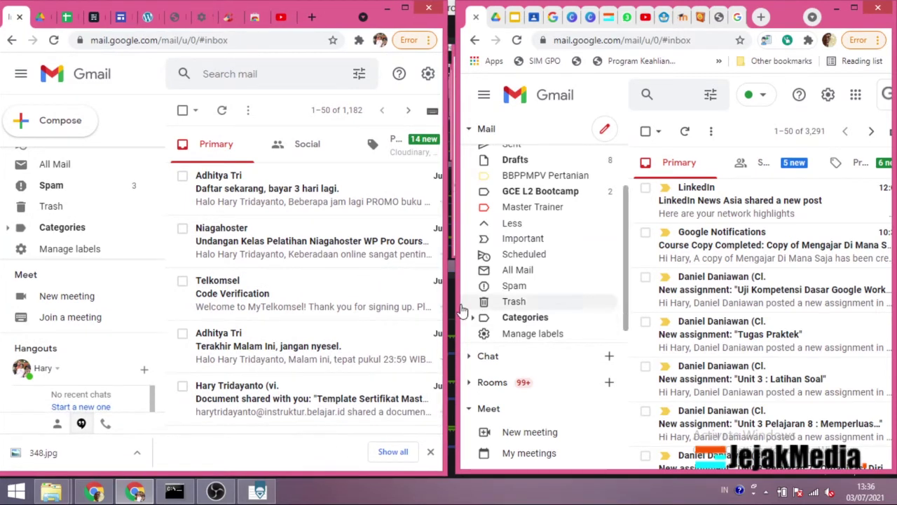
{"action": "left_click_drag", "start_coordinate": [446, 310], "coordinate": [453, 309]}
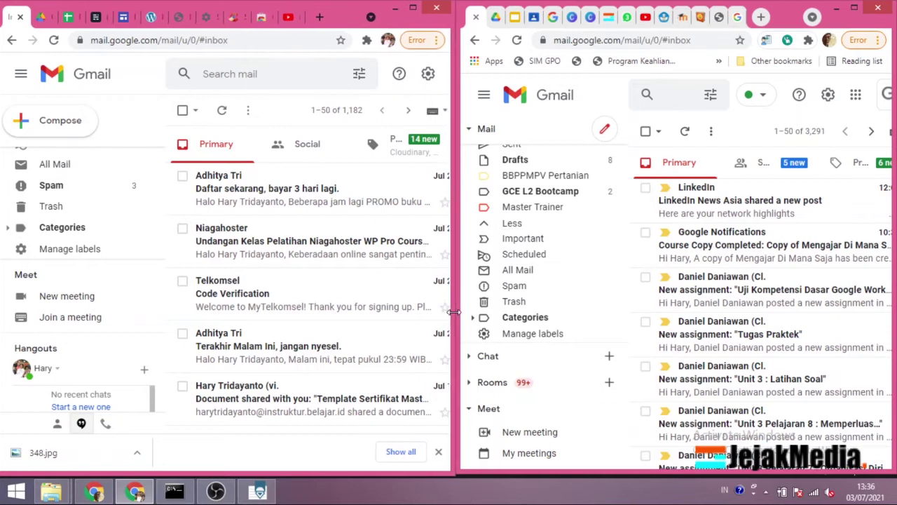
Step: Compare the mail folders of both accounts from Inbox down to All Mail
{"action": "scroll", "coordinate": [533, 252], "scroll_direction": "up", "scroll_amount": 2}
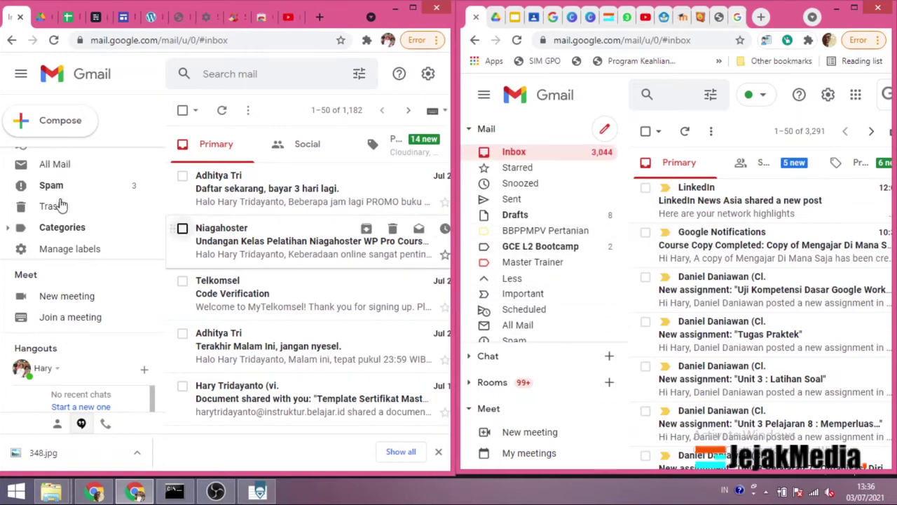
{"action": "scroll", "coordinate": [62, 201], "scroll_direction": "up", "scroll_amount": 5}
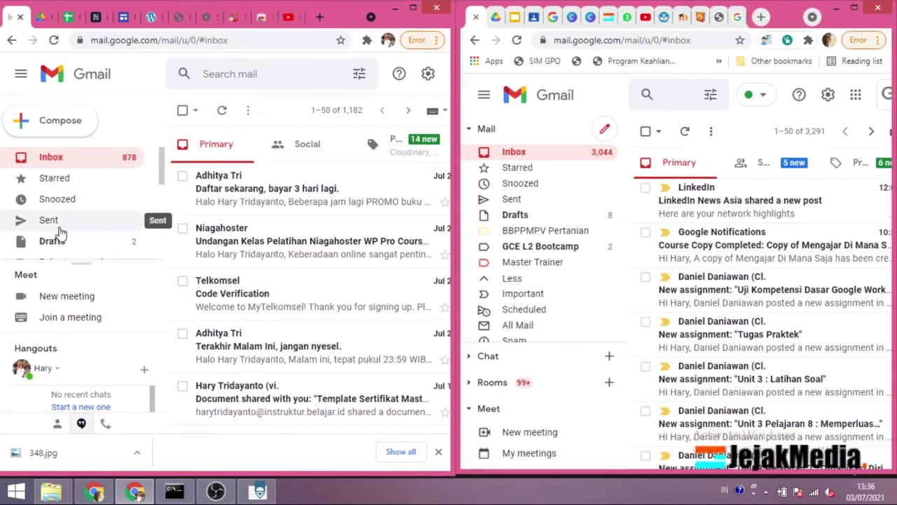
{"action": "scroll", "coordinate": [60, 232], "scroll_direction": "down", "scroll_amount": 2}
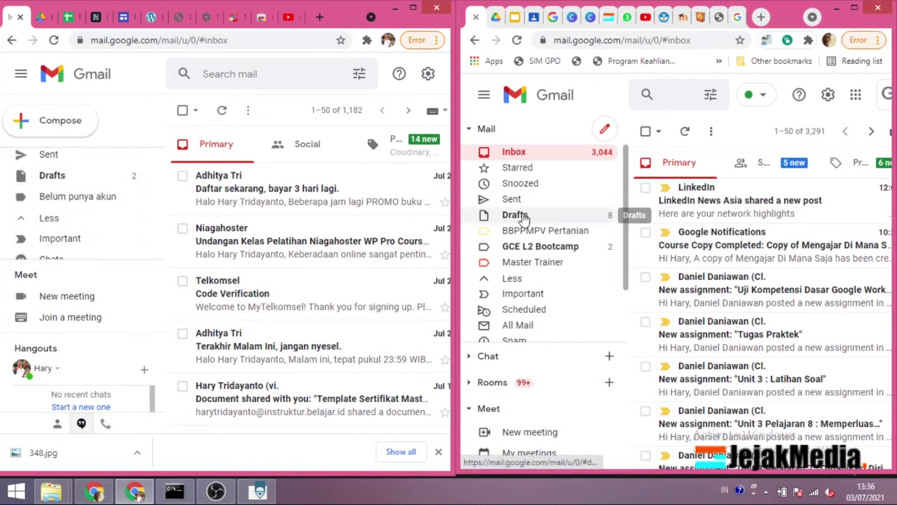
{"action": "scroll", "coordinate": [524, 218], "scroll_direction": "down", "scroll_amount": 2}
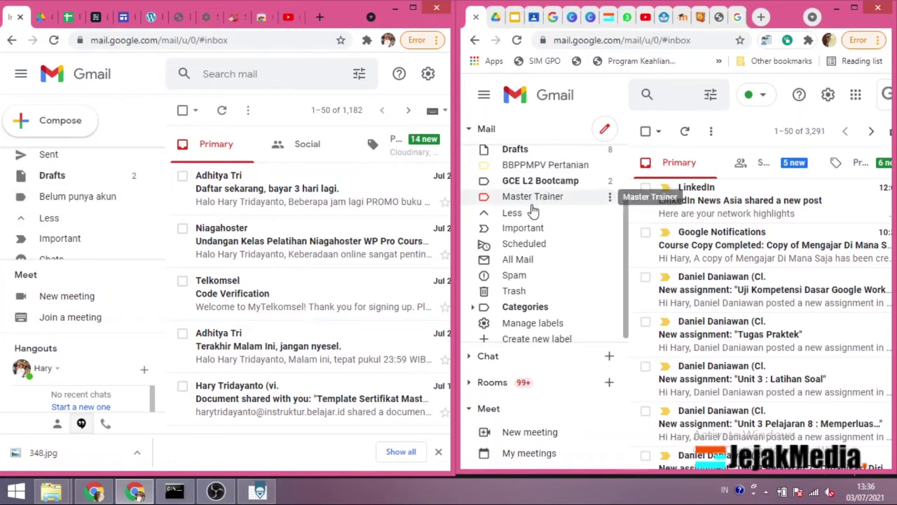
{"action": "scroll", "coordinate": [70, 224], "scroll_direction": "down", "scroll_amount": 2}
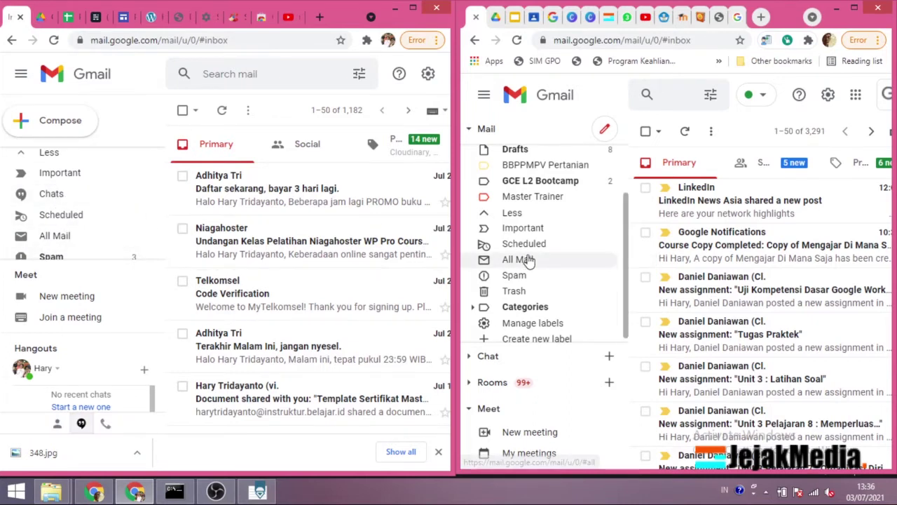
Step: Check the Chat section of the Google-branded account, then return to its Mail folder list
{"action": "left_click", "coordinate": [469, 356]}
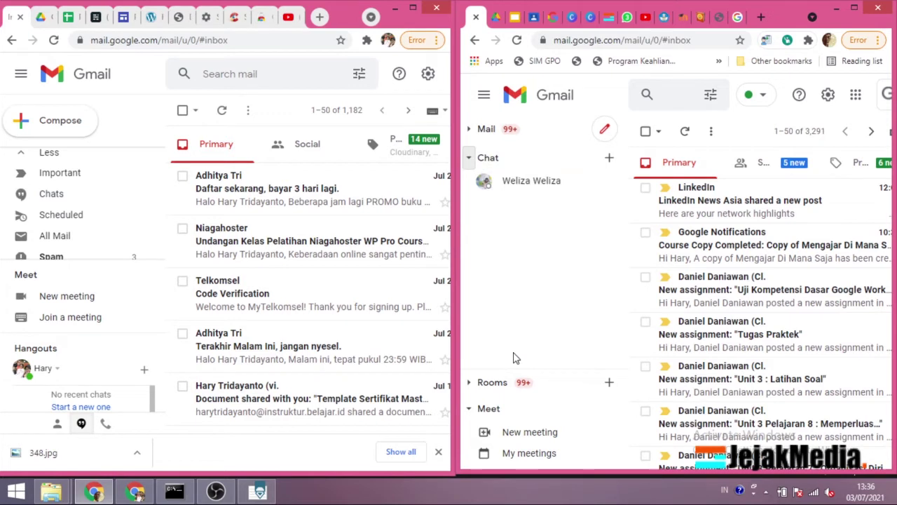
{"action": "left_click", "coordinate": [469, 157]}
{"action": "left_click", "coordinate": [470, 130]}
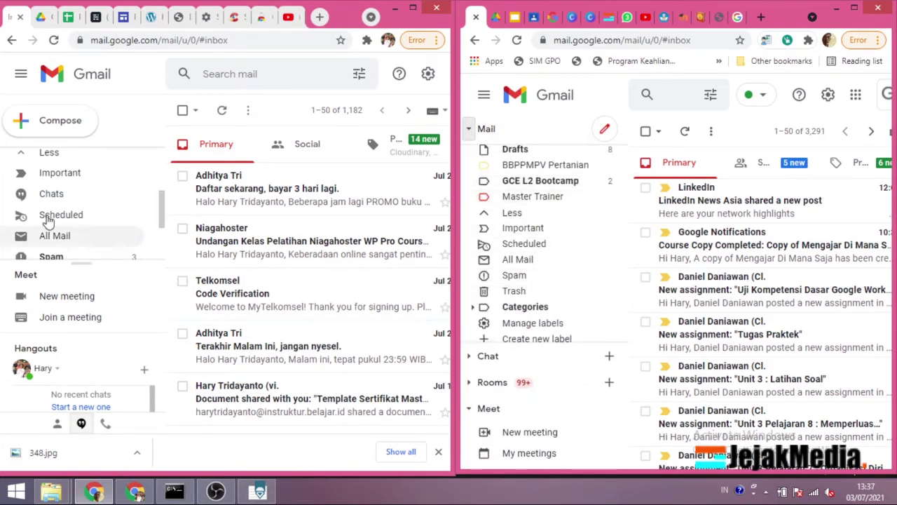
Step: Compare the Chats, Spam, Trash, Categories and label management entries in both accounts' folder lists
{"action": "scroll", "coordinate": [42, 223], "scroll_direction": "down", "scroll_amount": 2}
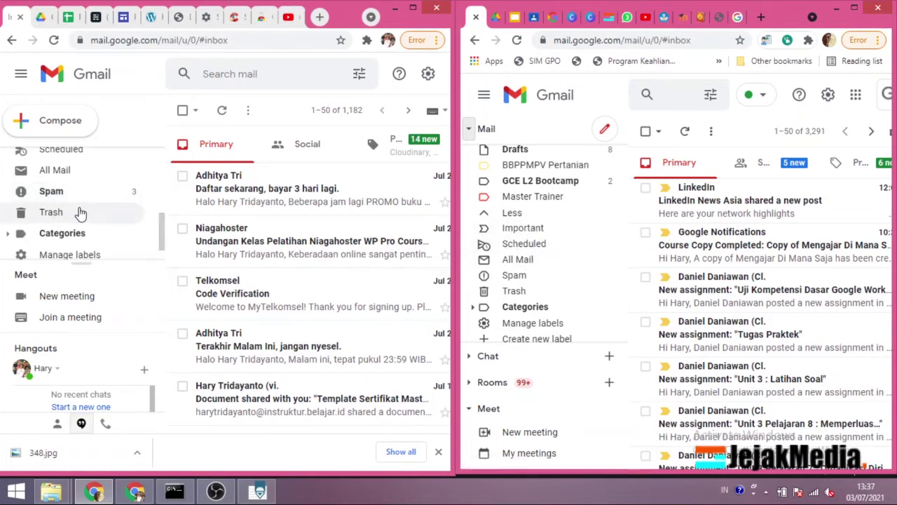
{"action": "scroll", "coordinate": [84, 173], "scroll_direction": "up", "scroll_amount": 2}
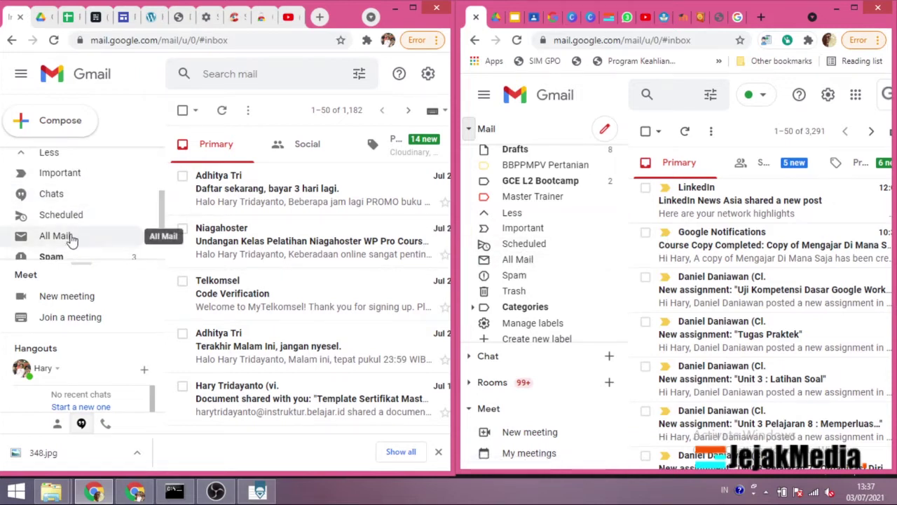
{"action": "scroll", "coordinate": [54, 254], "scroll_direction": "down", "scroll_amount": 1}
{"action": "scroll", "coordinate": [54, 254], "scroll_direction": "down", "scroll_amount": 2}
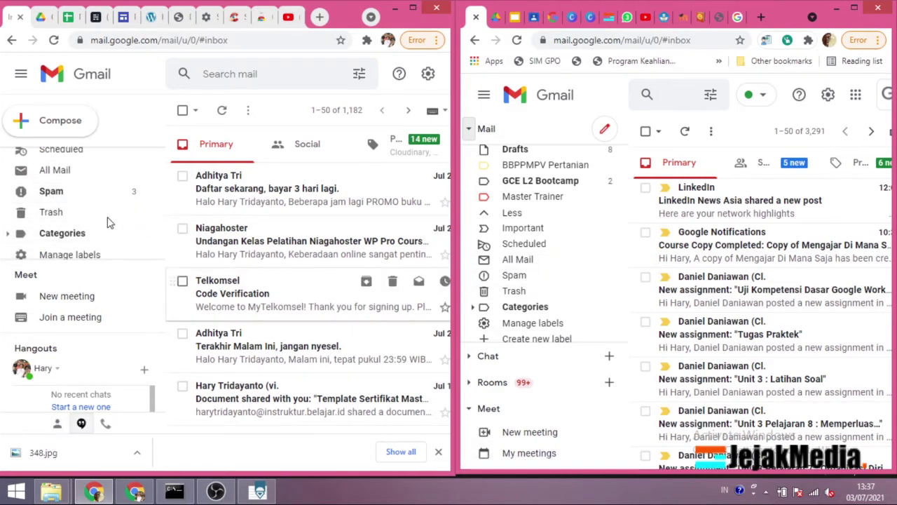
{"action": "scroll", "coordinate": [539, 330], "scroll_direction": "down", "scroll_amount": 1}
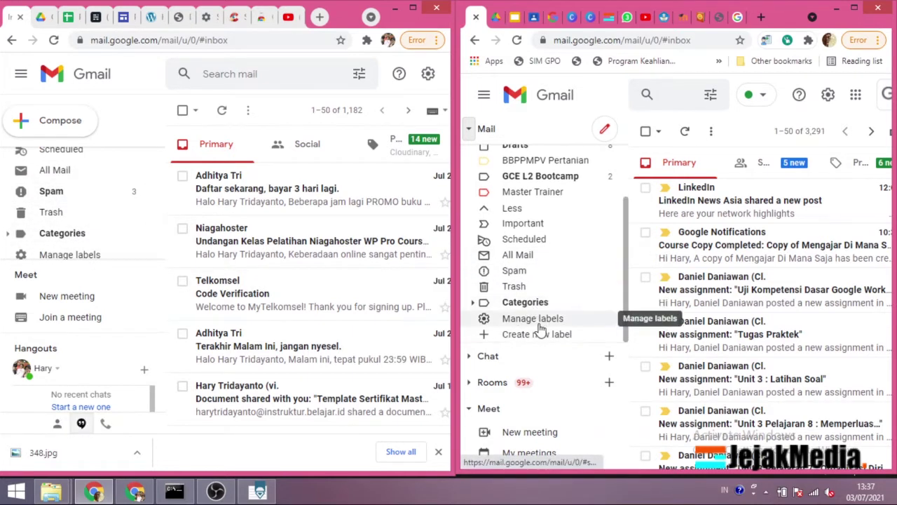
{"action": "scroll", "coordinate": [56, 220], "scroll_direction": "down", "scroll_amount": 1}
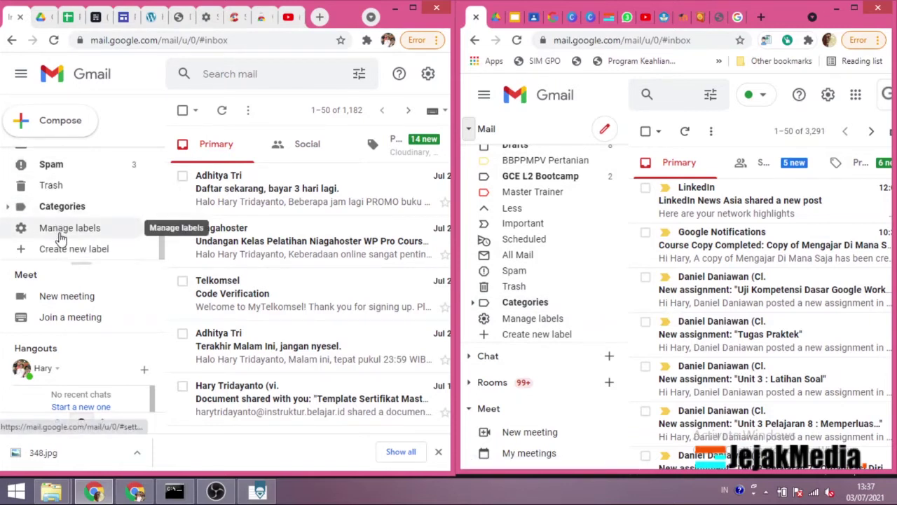
{"action": "scroll", "coordinate": [67, 213], "scroll_direction": "up", "scroll_amount": 5}
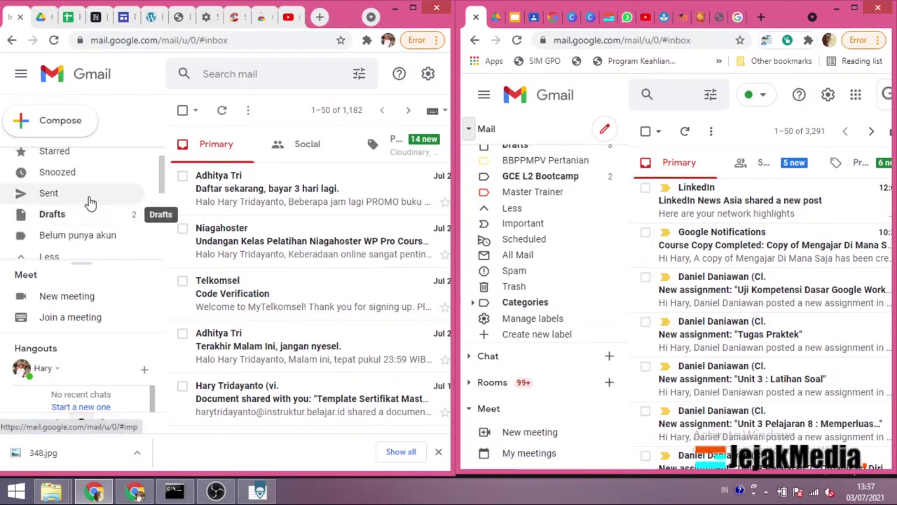
{"action": "scroll", "coordinate": [85, 199], "scroll_direction": "up", "scroll_amount": 1}
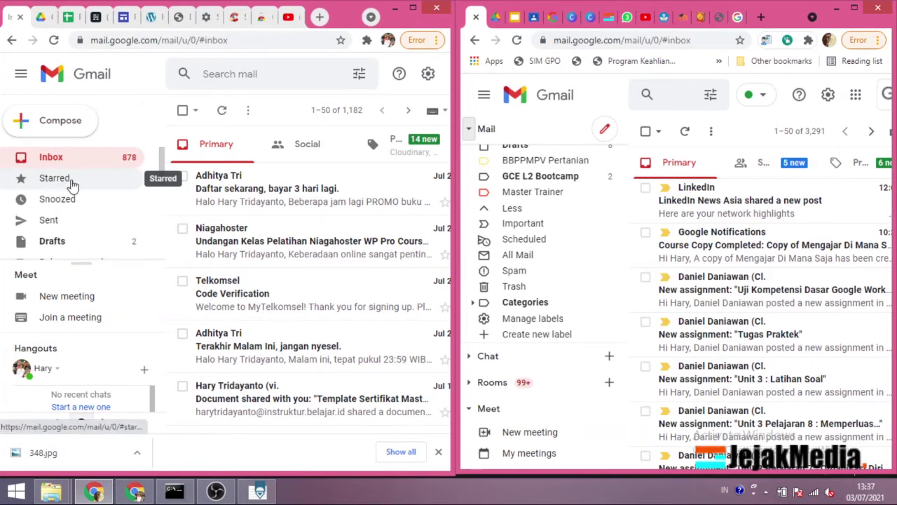
Step: Maximize the Google-branded account's window and open its Starred messages
{"action": "left_click", "coordinate": [854, 8]}
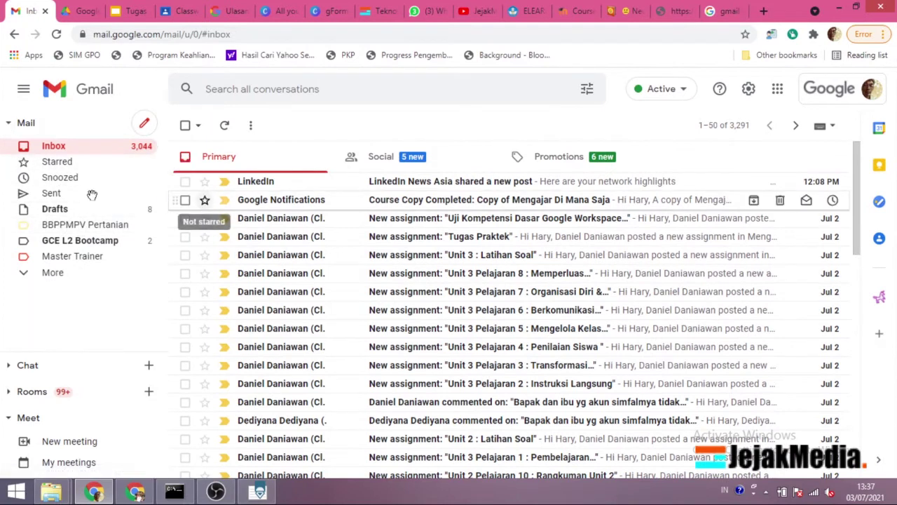
{"action": "left_click", "coordinate": [56, 163]}
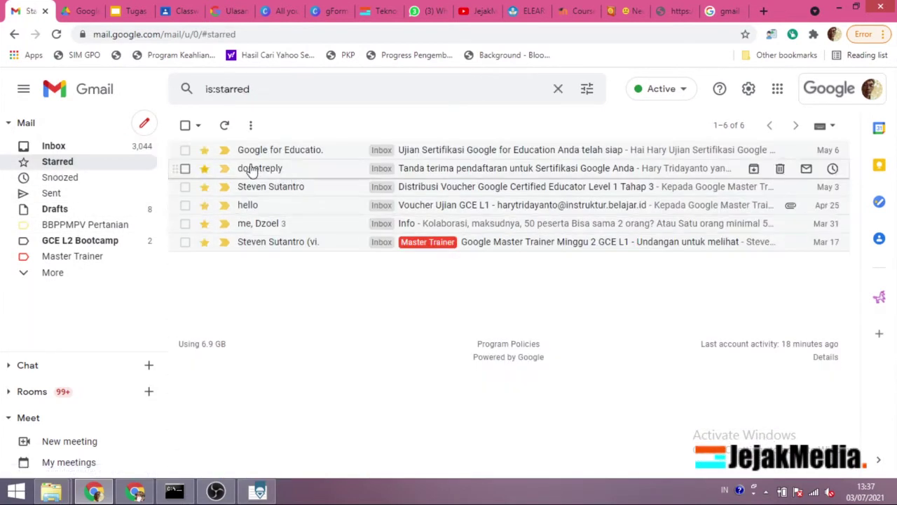
Step: Star the "Course Copy Completed" and "Uji Kompetensi Dasar Google Workspace..." messages in the Inbox, and check them in Starred
{"action": "left_click", "coordinate": [68, 151]}
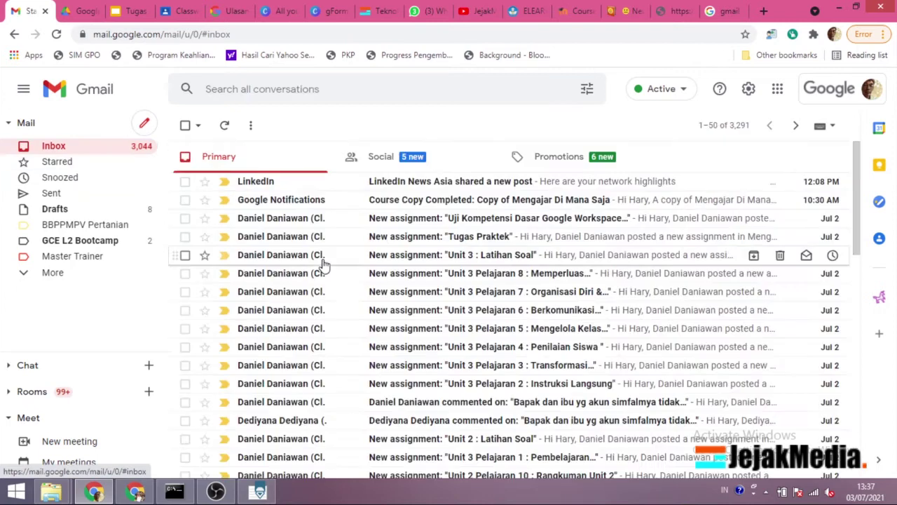
{"action": "left_click", "coordinate": [185, 201]}
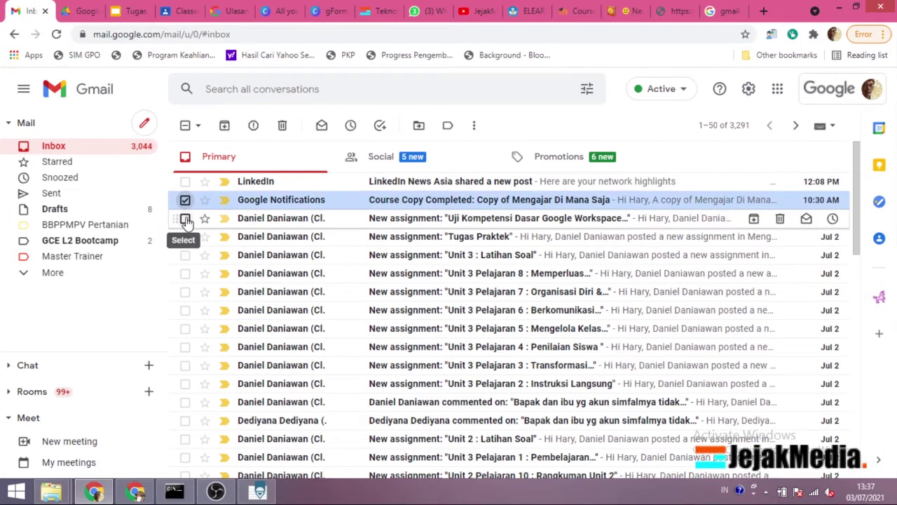
{"action": "left_click", "coordinate": [185, 219]}
{"action": "left_click", "coordinate": [205, 202]}
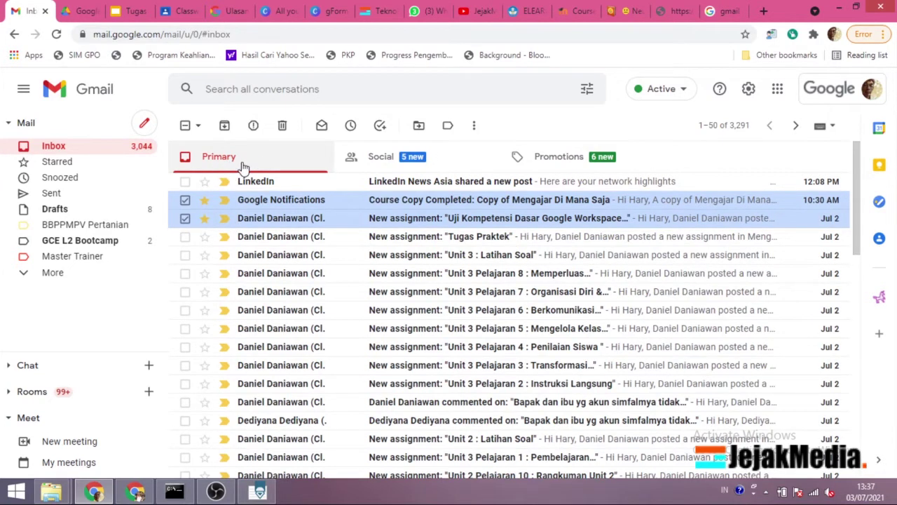
{"action": "left_click", "coordinate": [69, 163]}
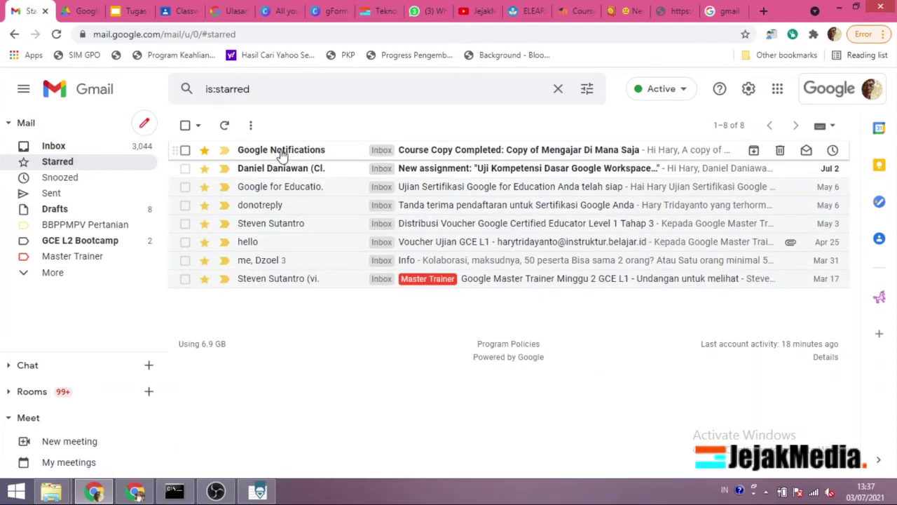
{"action": "mouse_move", "coordinate": [283, 154]}
Step: Remove the stars from the "Course Copy Completed" and "Uji Kompetensi Dasar" messages in the Inbox, and recheck Starred
{"action": "left_click", "coordinate": [70, 147]}
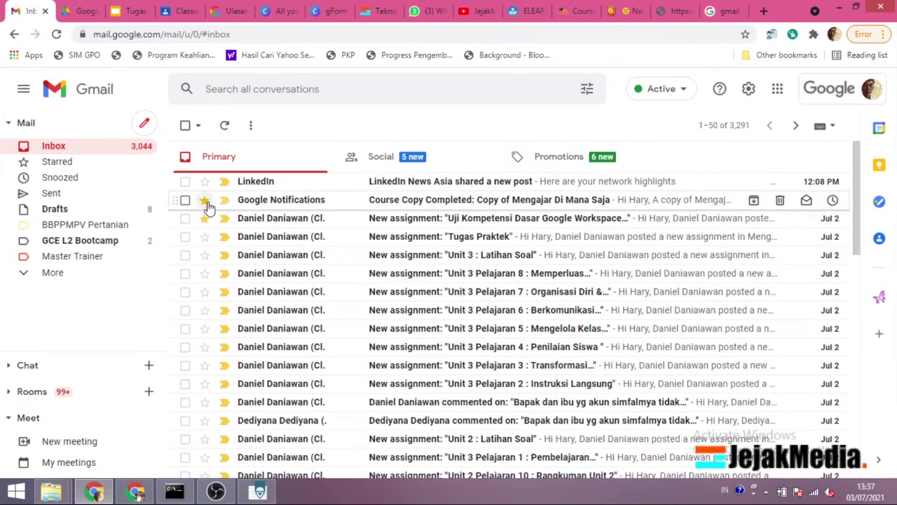
{"action": "left_click", "coordinate": [205, 202]}
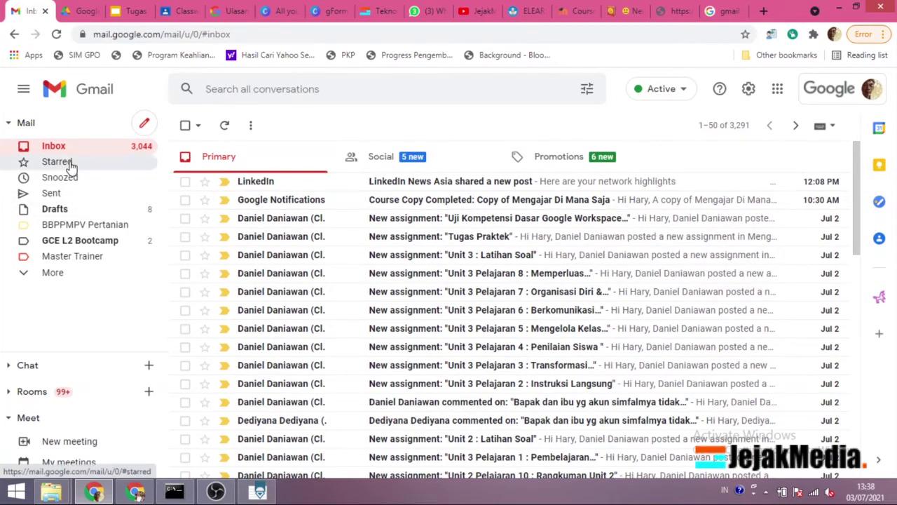
{"action": "left_click", "coordinate": [60, 162]}
{"action": "left_click", "coordinate": [204, 168]}
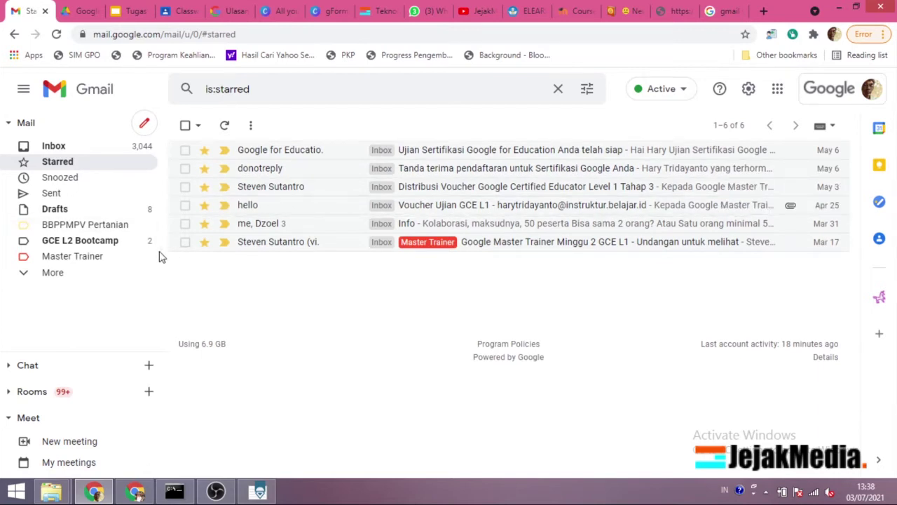
Step: Snooze the Inbox message "New assignment: Uji Kompetensi Dasar Google Workspace..." until tomorrow, Sunday 8:00 AM
{"action": "left_click", "coordinate": [71, 184]}
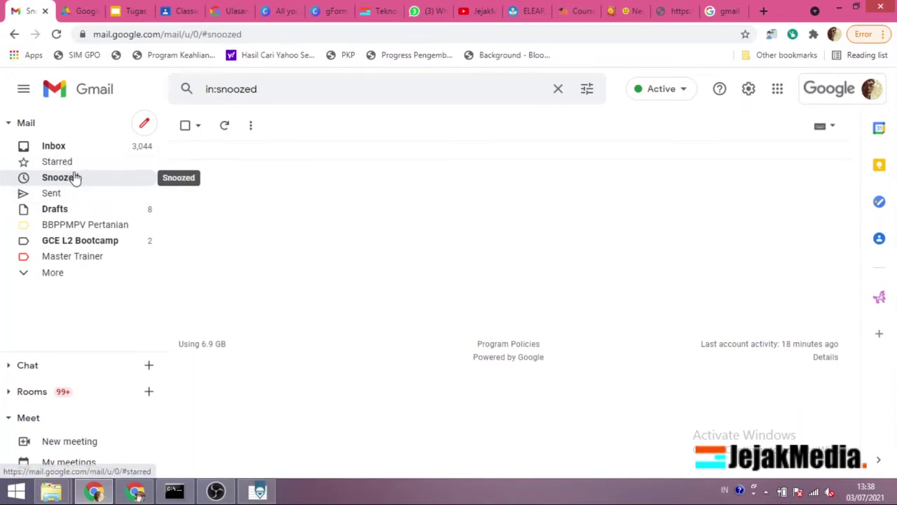
{"action": "left_click", "coordinate": [61, 149]}
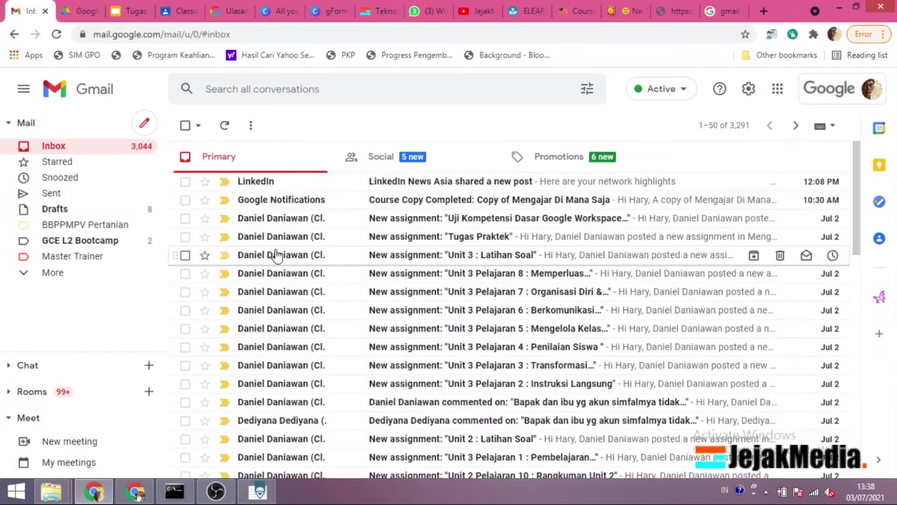
{"action": "left_click", "coordinate": [185, 219]}
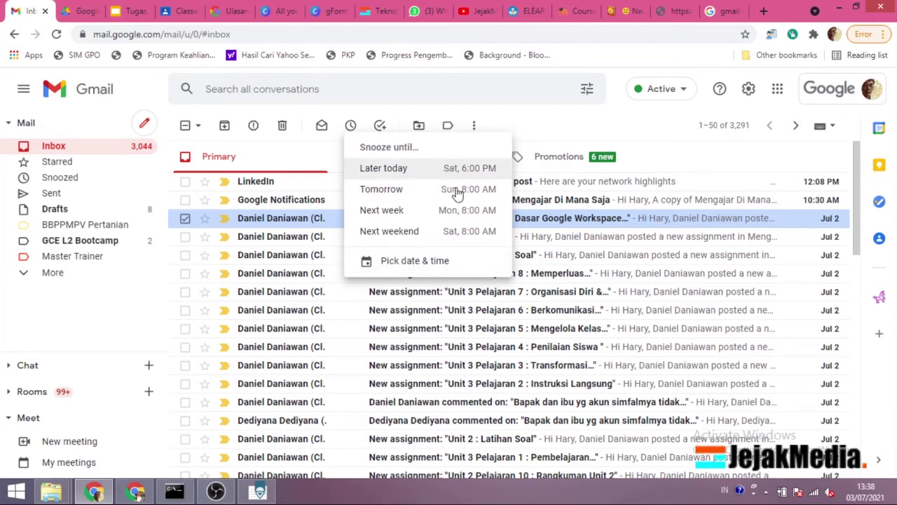
{"action": "left_click", "coordinate": [412, 262]}
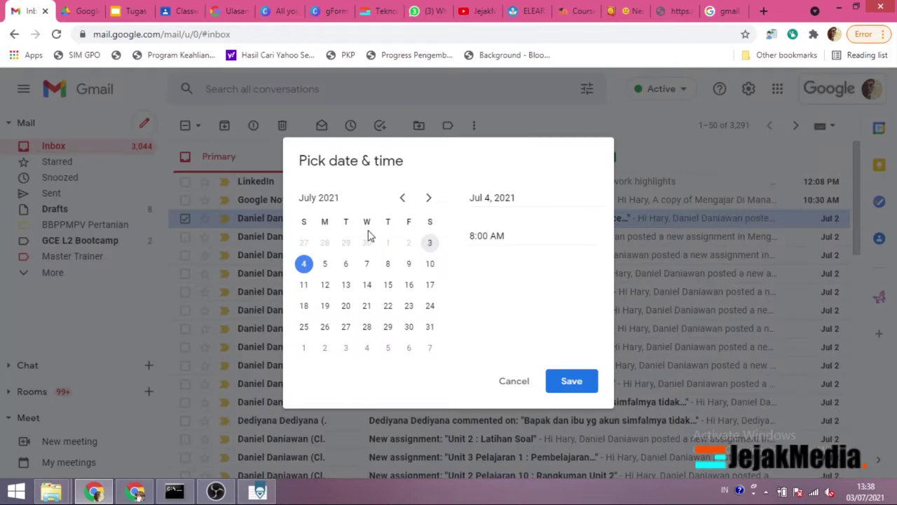
{"action": "left_click", "coordinate": [514, 381]}
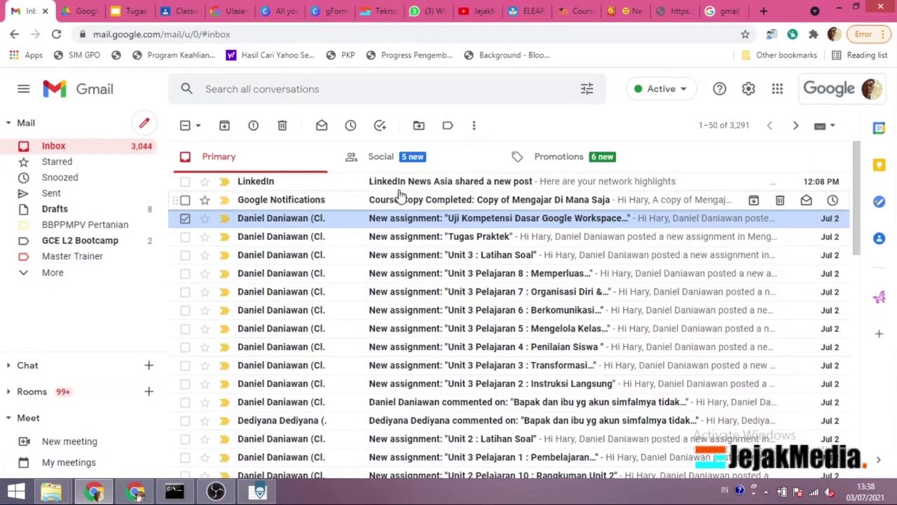
{"action": "left_click", "coordinate": [351, 128]}
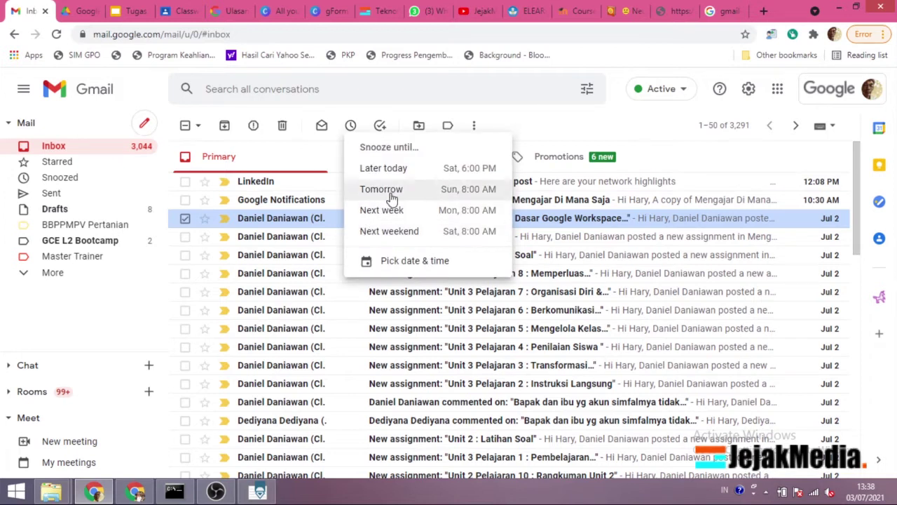
{"action": "left_click", "coordinate": [393, 196]}
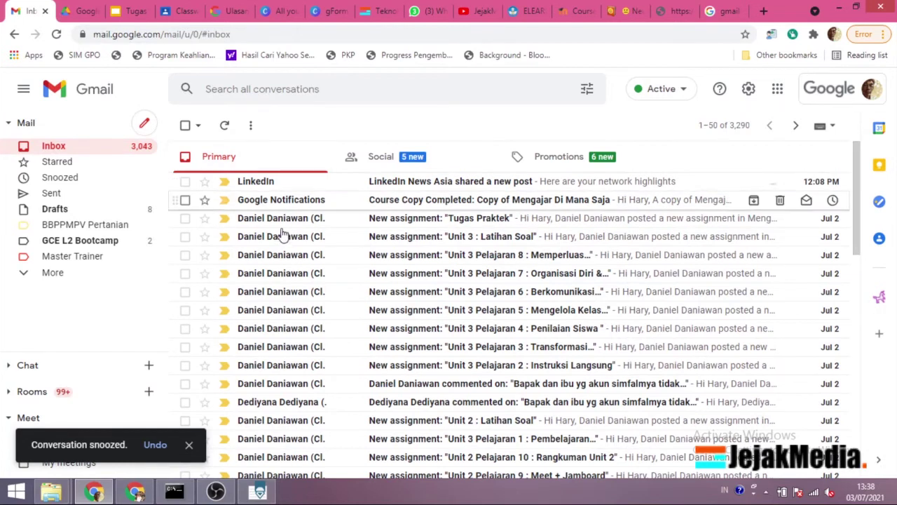
Step: Snooze the Google Notifications message "Course Copy Completed" in the Inbox until tomorrow
{"action": "left_click", "coordinate": [185, 201]}
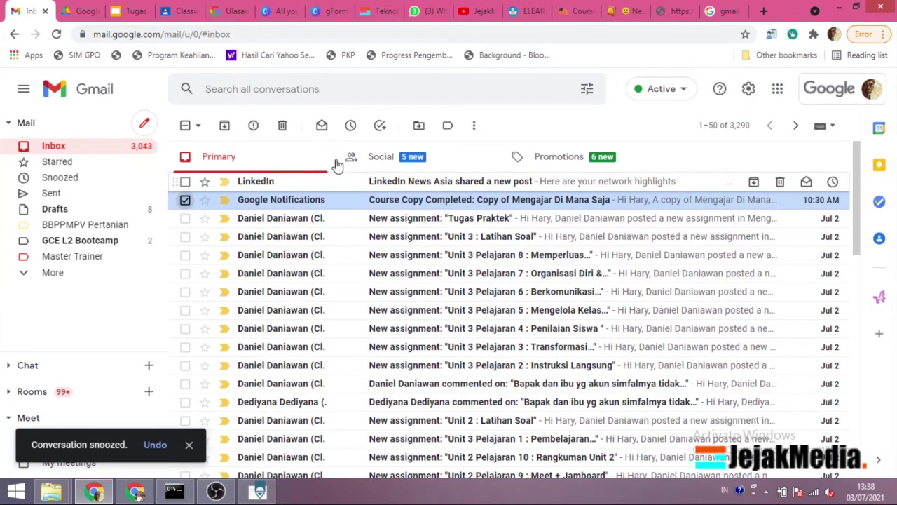
{"action": "left_click", "coordinate": [350, 125]}
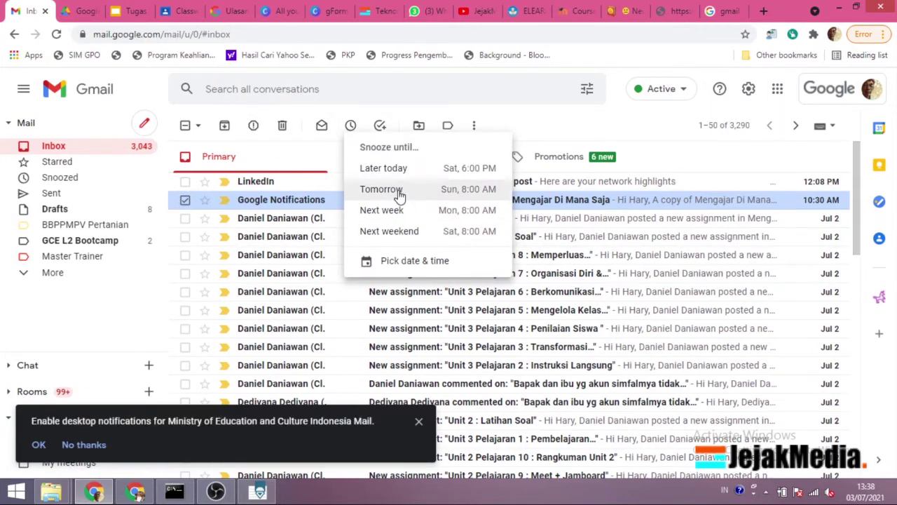
{"action": "key", "text": "Escape"}
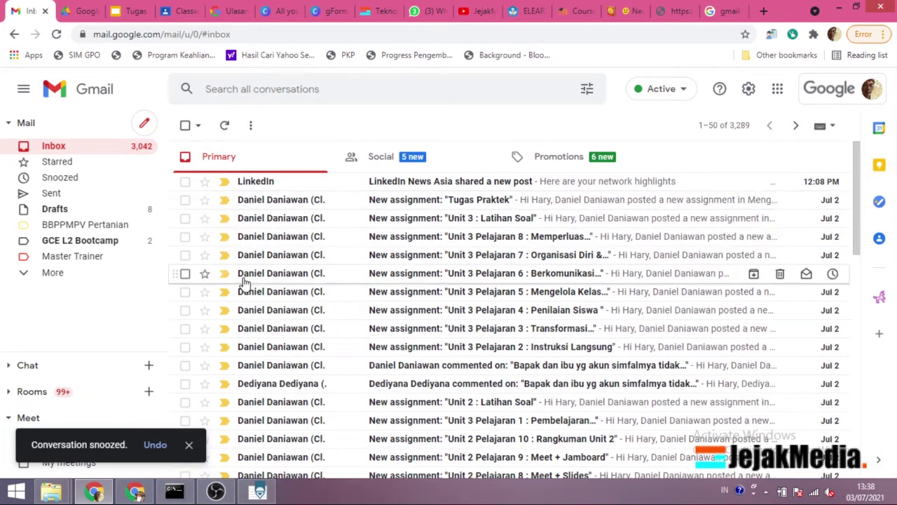
Step: Examine the "Uji Kompetensi Dasar Google Workspace..." message in the Snoozed folder, including its snooze notice, and return to the snoozed list
{"action": "left_click", "coordinate": [64, 178]}
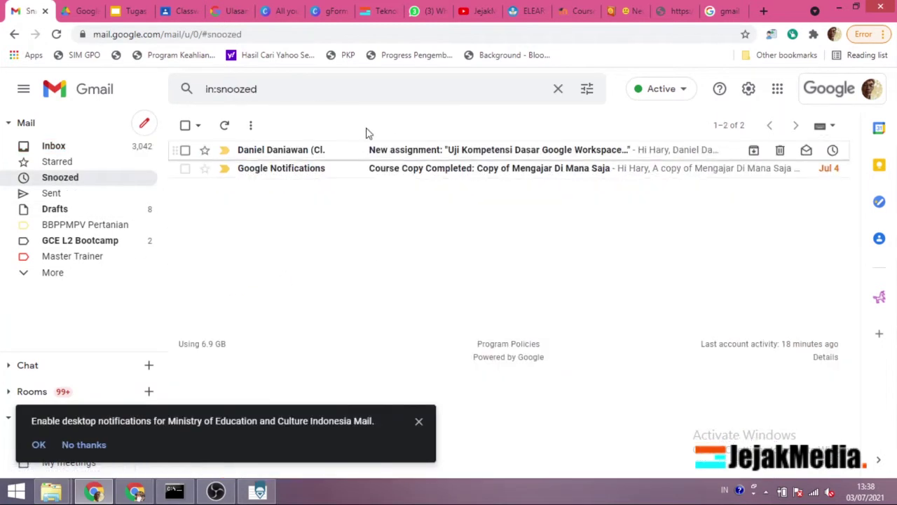
{"action": "left_click", "coordinate": [284, 156]}
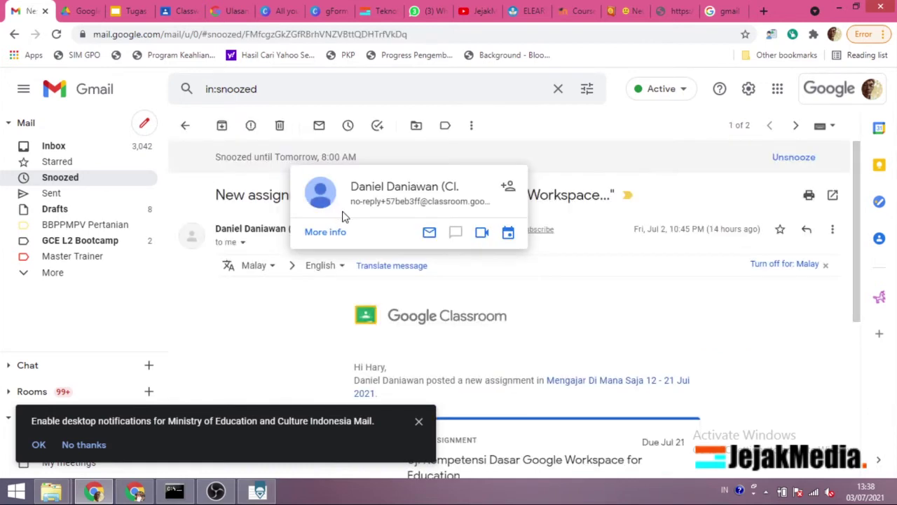
{"action": "scroll", "coordinate": [473, 315], "scroll_direction": "down", "scroll_amount": 1}
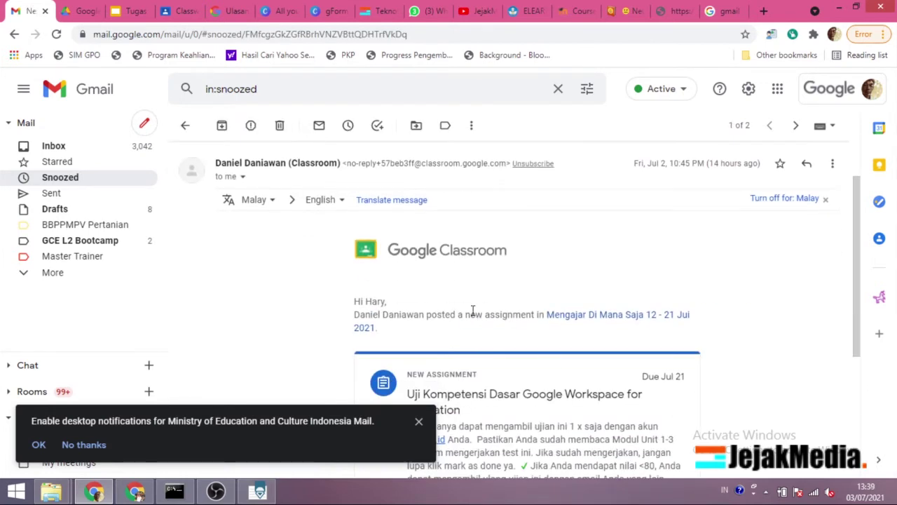
{"action": "scroll", "coordinate": [701, 258], "scroll_direction": "up", "scroll_amount": 1}
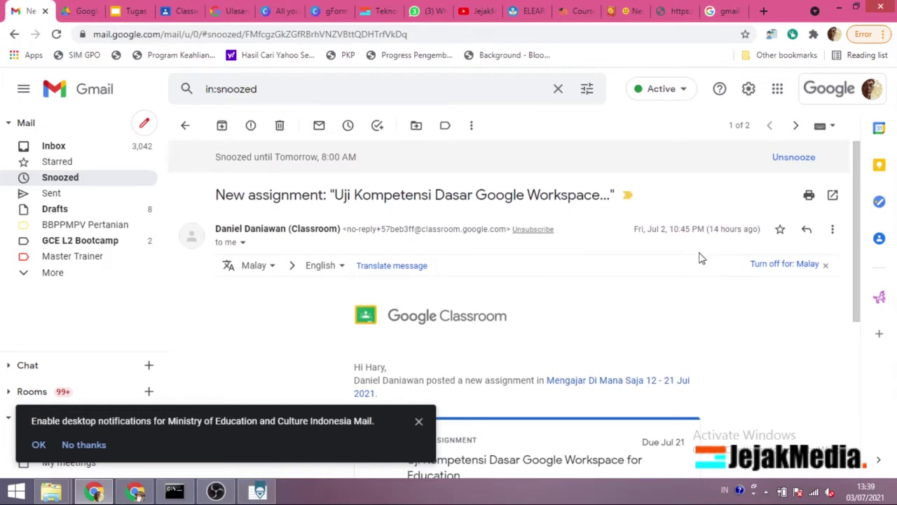
{"action": "scroll", "coordinate": [699, 262], "scroll_direction": "down", "scroll_amount": 2}
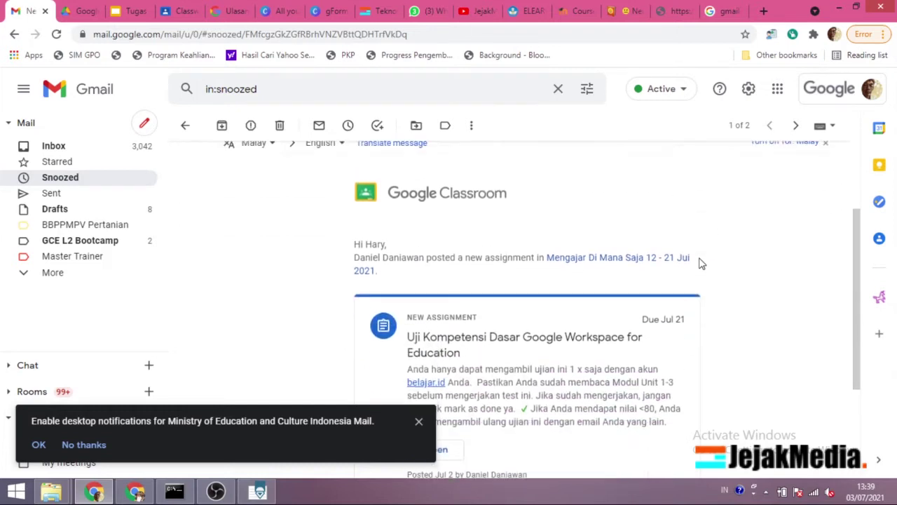
{"action": "scroll", "coordinate": [699, 262], "scroll_direction": "up", "scroll_amount": 2}
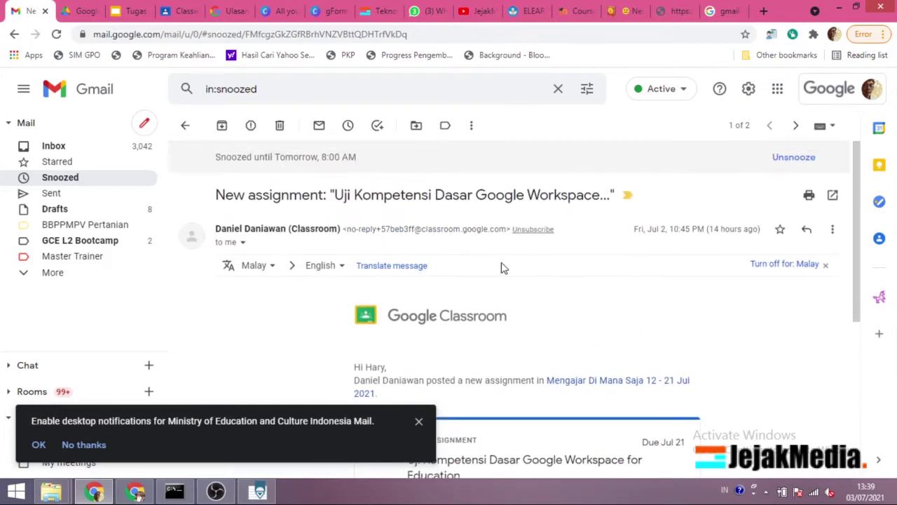
{"action": "scroll", "coordinate": [510, 271], "scroll_direction": "down", "scroll_amount": 2}
{"action": "scroll", "coordinate": [561, 268], "scroll_direction": "up", "scroll_amount": 1}
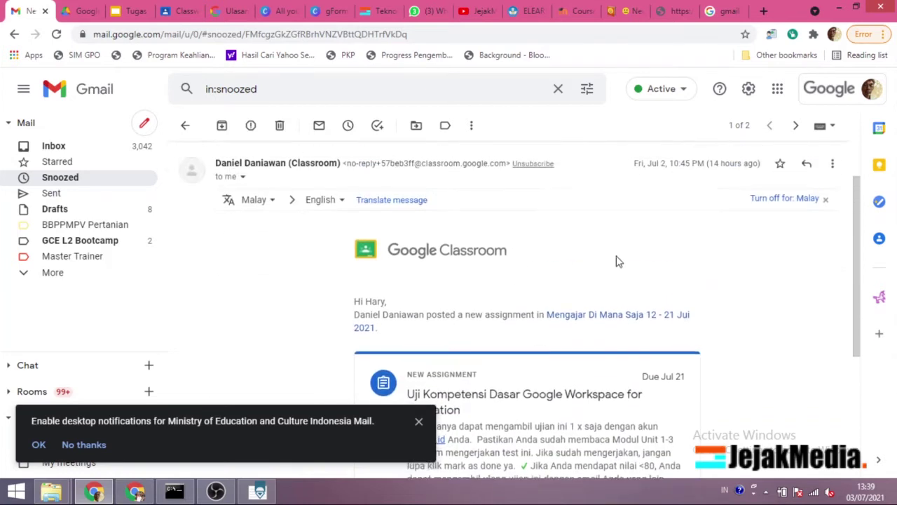
{"action": "left_click", "coordinate": [61, 179]}
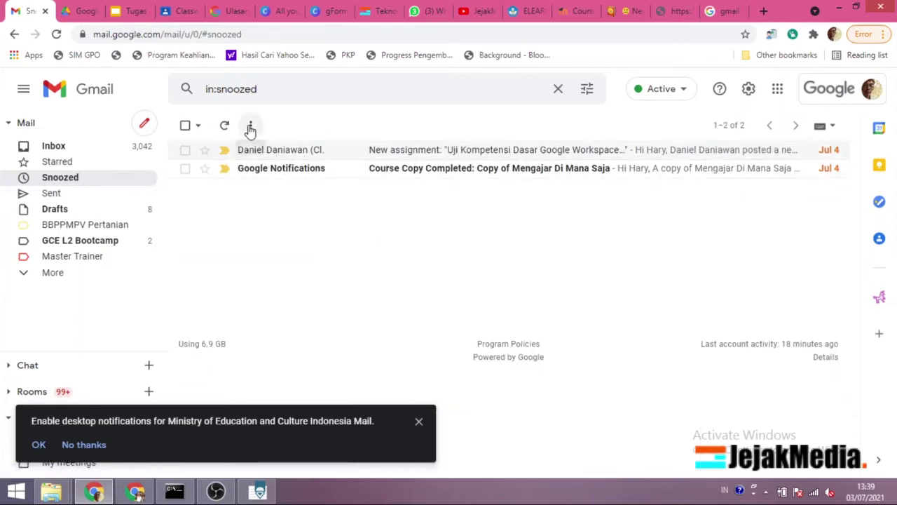
Step: Unsnooze the Google Notifications message "Course Copy Completed" from the Snoozed folder and check it in the Inbox
{"action": "left_click", "coordinate": [185, 152]}
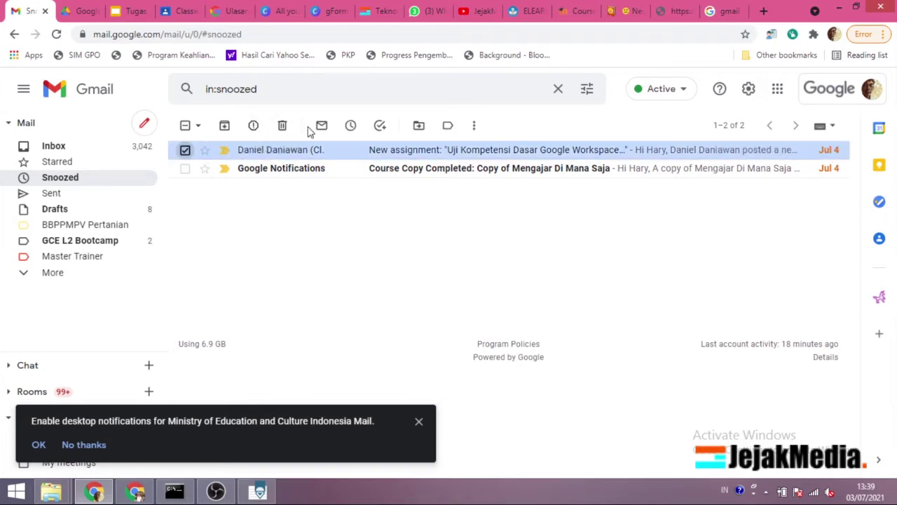
{"action": "left_click", "coordinate": [351, 127]}
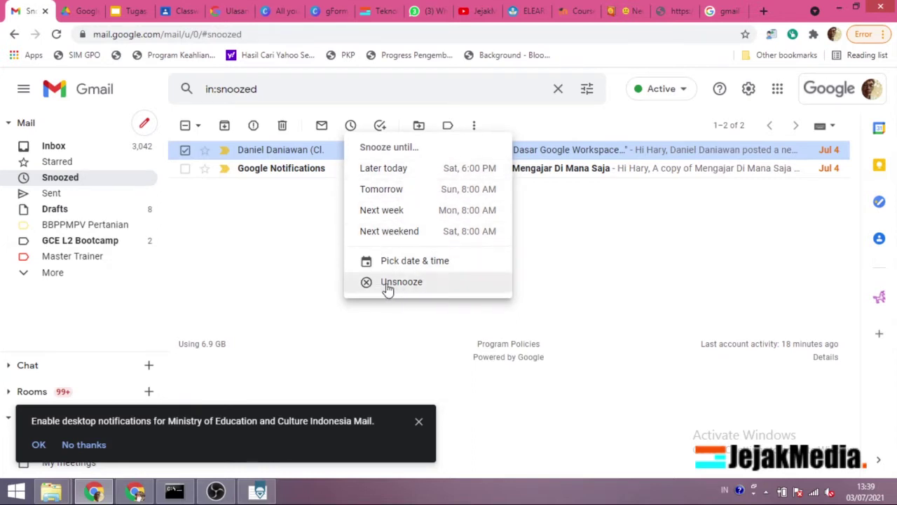
{"action": "left_click", "coordinate": [185, 168]}
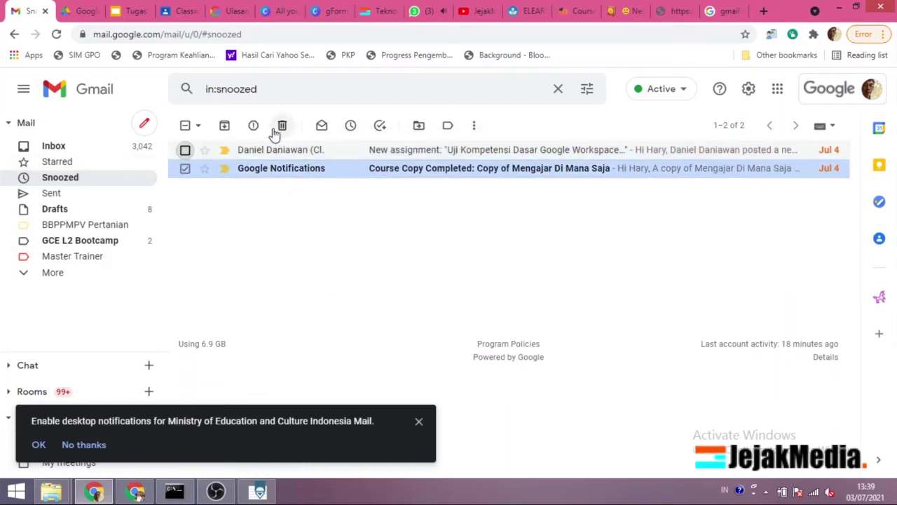
{"action": "left_click", "coordinate": [349, 127]}
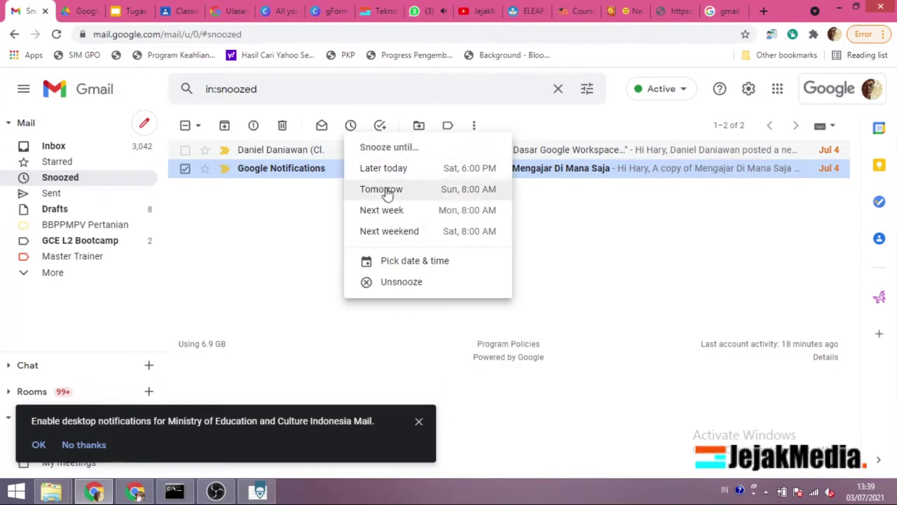
{"action": "left_click", "coordinate": [398, 283]}
{"action": "left_click", "coordinate": [51, 146]}
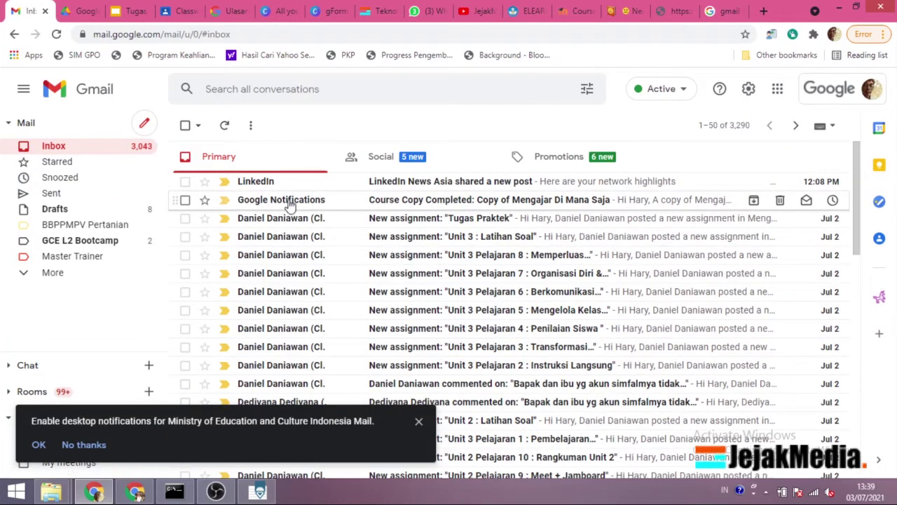
Step: Snooze the "Course Copy Completed" message in the Inbox again until tomorrow, Sunday 8:00 AM
{"action": "left_click", "coordinate": [185, 202]}
{"action": "left_click", "coordinate": [350, 125]}
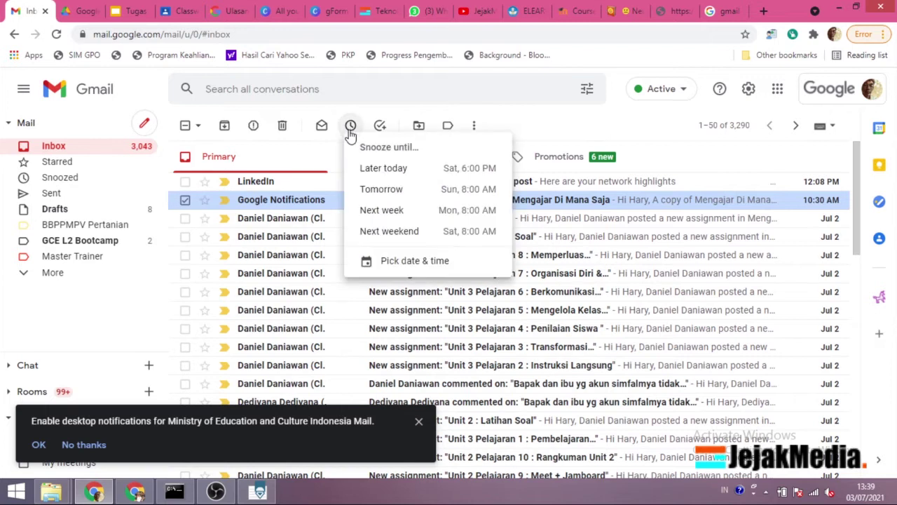
{"action": "left_click", "coordinate": [396, 191]}
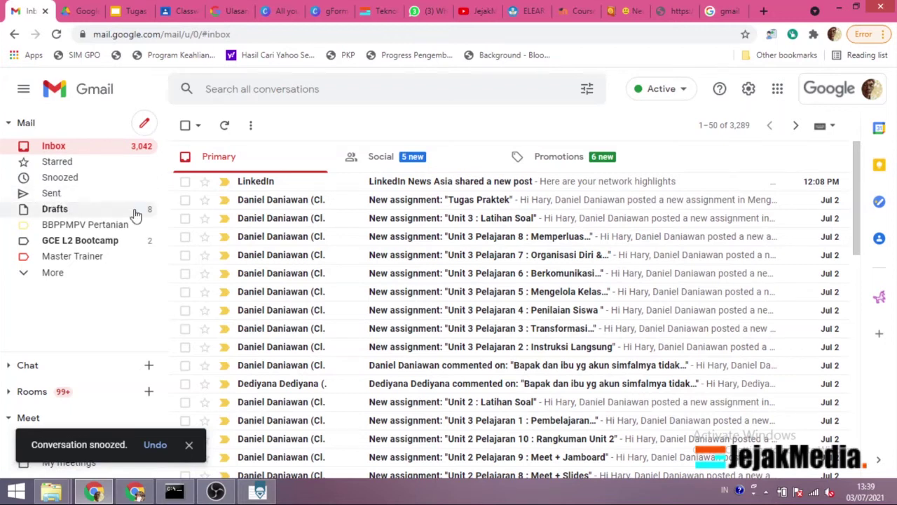
Step: From the Sent folder, compose a new message addressed to the suggested Gmail contact matching "ha", with the subject "test"
{"action": "left_click", "coordinate": [53, 194]}
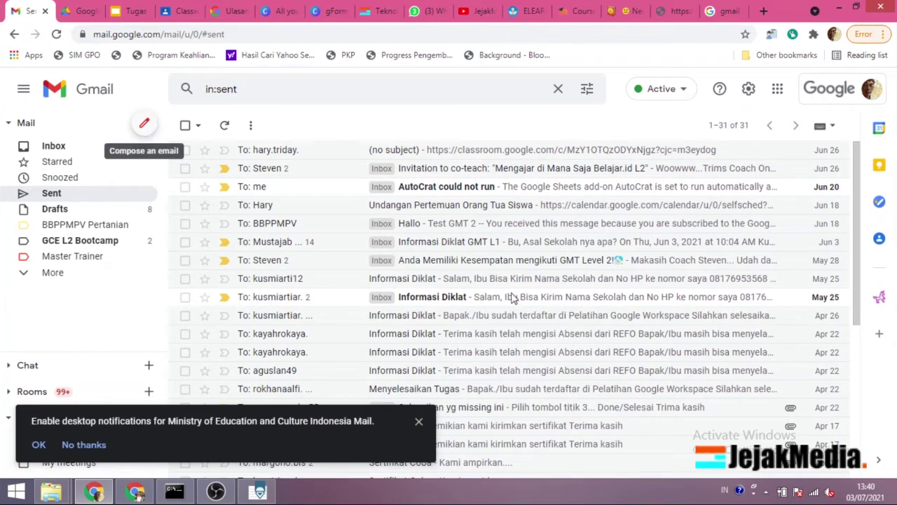
{"action": "key", "text": "c"}
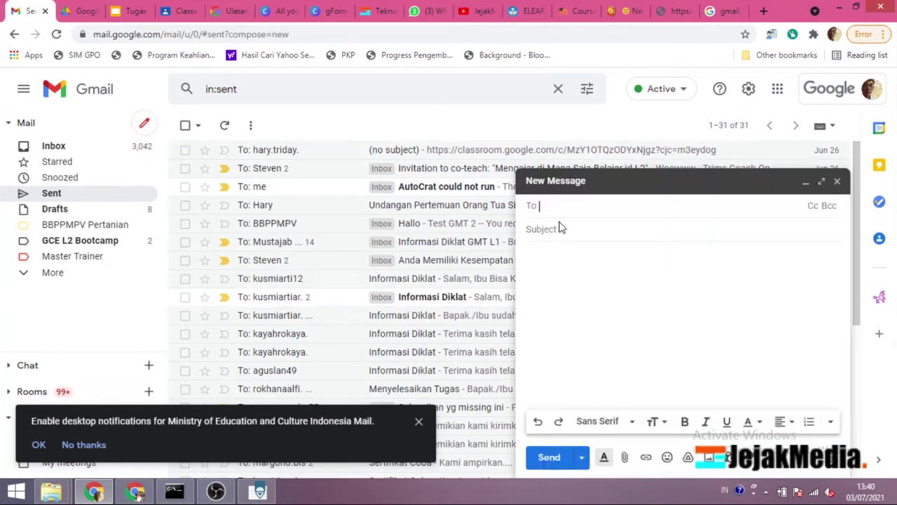
{"action": "type", "text": "ha"}
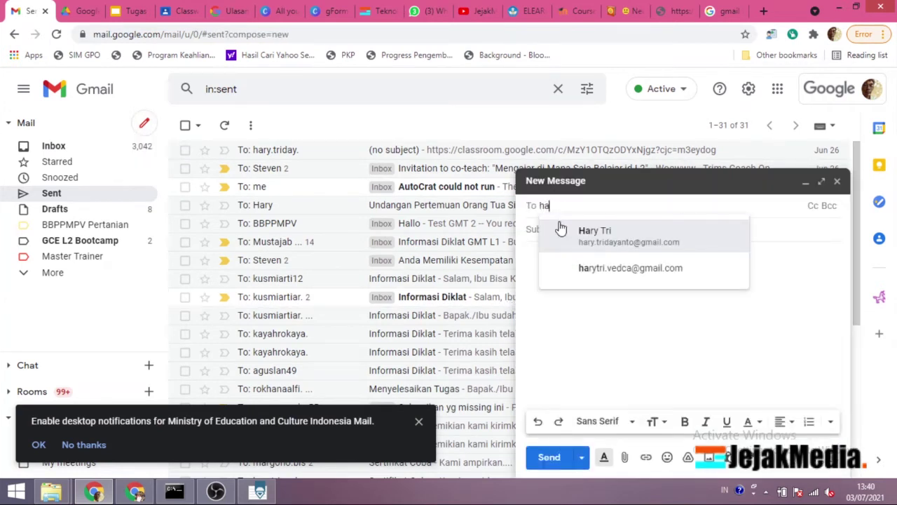
{"action": "left_click", "coordinate": [576, 232]}
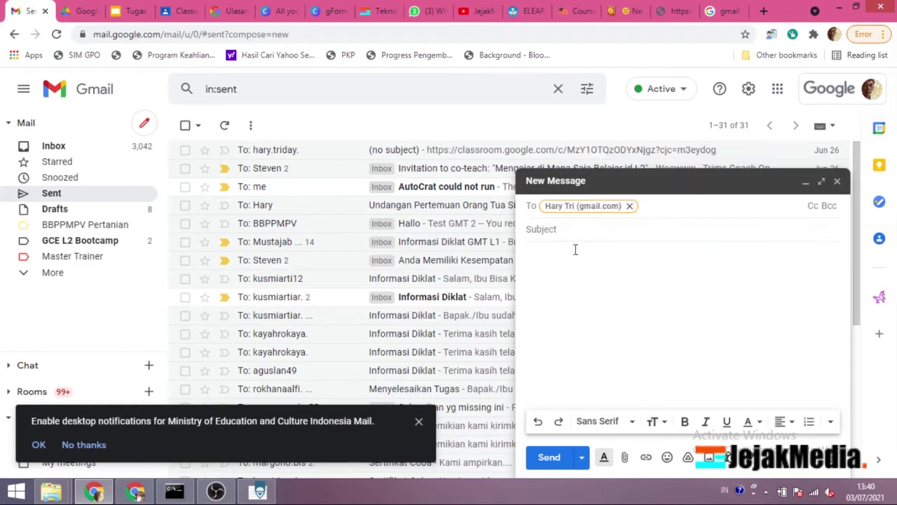
{"action": "type", "text": "test"}
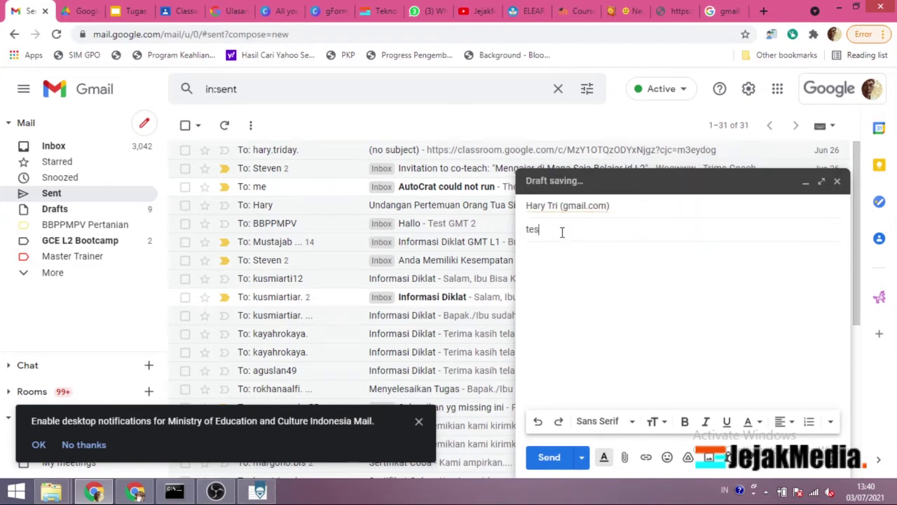
Step: Write the message body in Huge text as three lines: "Hallo", "Apa kabar" and the contact's first name
{"action": "left_click", "coordinate": [573, 274]}
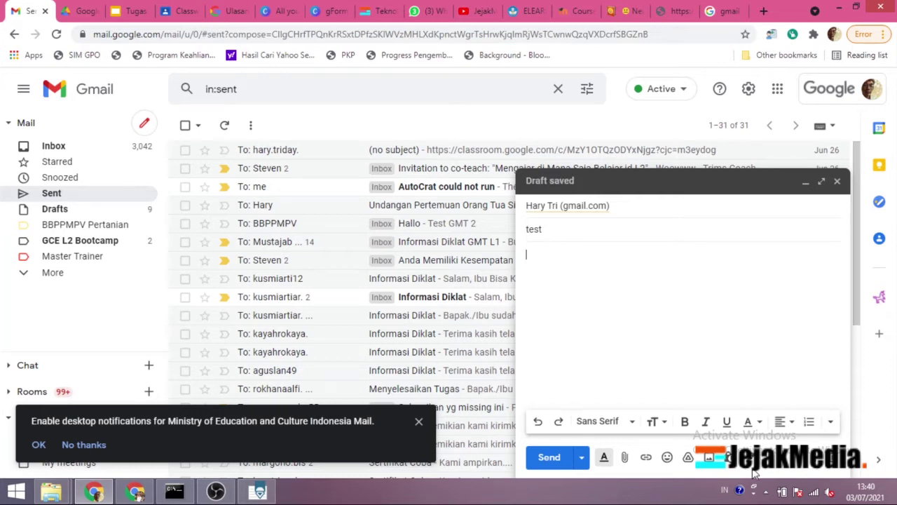
{"action": "left_click", "coordinate": [663, 424]}
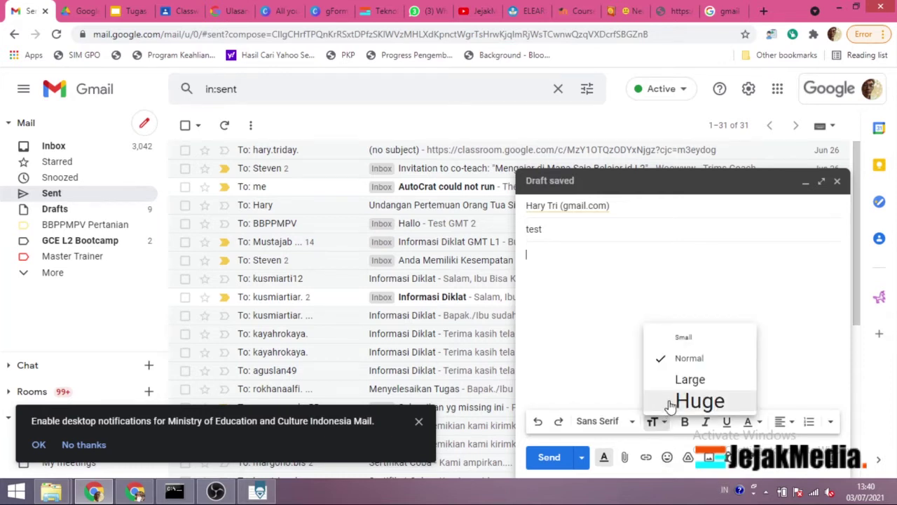
{"action": "left_click", "coordinate": [671, 400]}
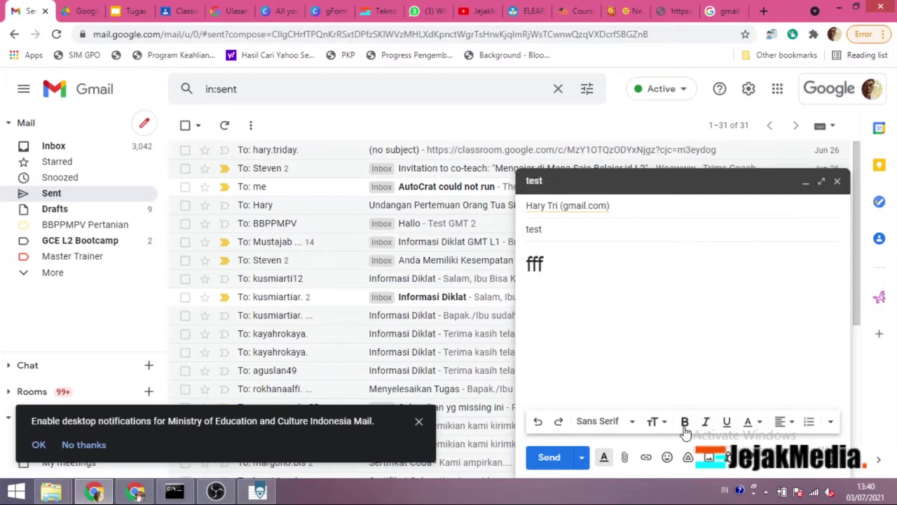
{"action": "left_click", "coordinate": [661, 421]}
{"action": "left_click", "coordinate": [680, 342]}
{"action": "double_click", "coordinate": [537, 267]}
{"action": "type", "text": "a"}
{"action": "type", "text": "Hall"}
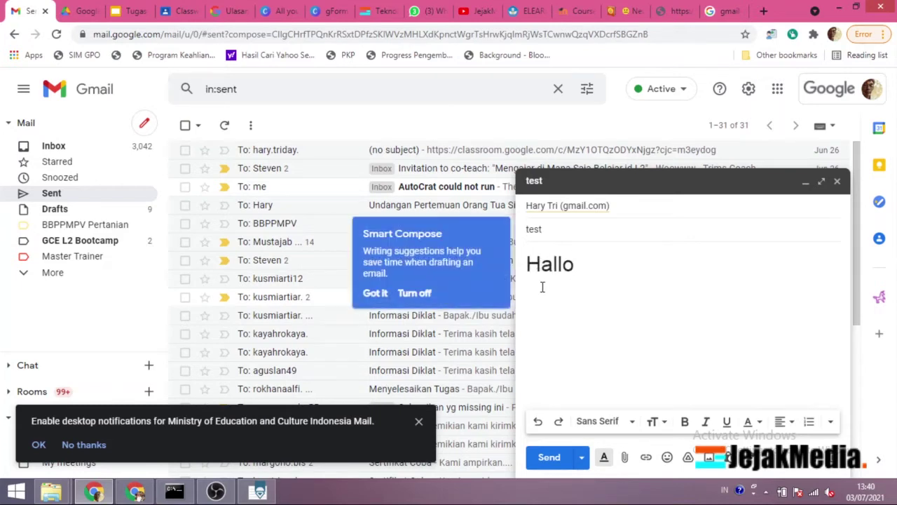
{"action": "type", "text": "pa kabar"}
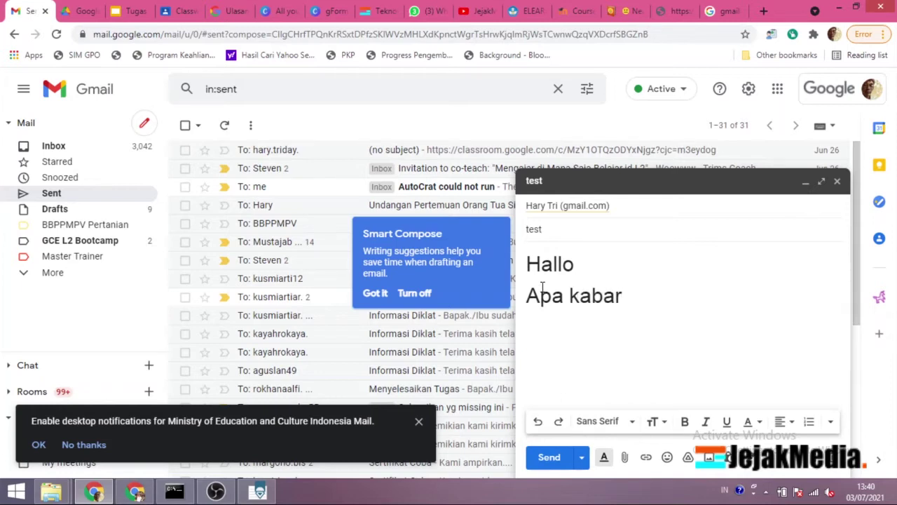
{"action": "key", "text": "Return"}
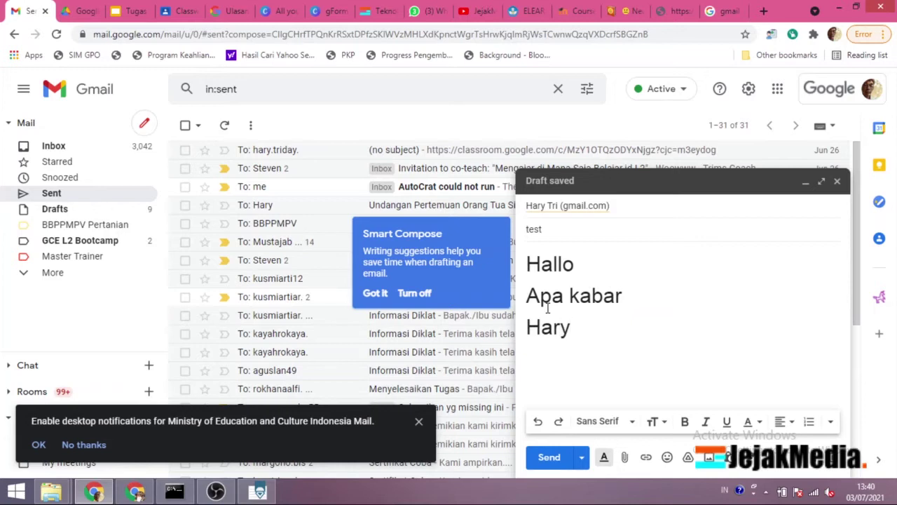
Step: Set the text size of the "Apa kabar" line in the message body to Normal
{"action": "double_click", "coordinate": [596, 298]}
{"action": "triple_click", "coordinate": [528, 306]}
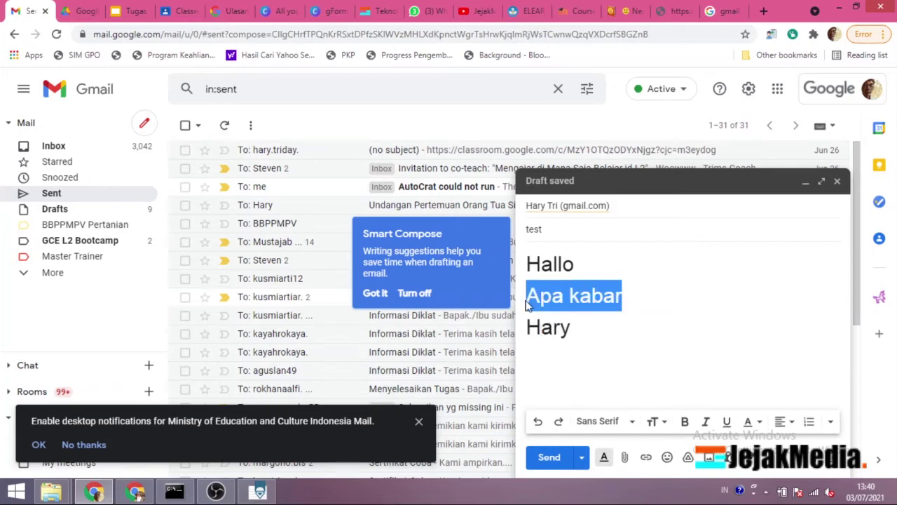
{"action": "left_click", "coordinate": [652, 421]}
{"action": "left_click", "coordinate": [672, 356]}
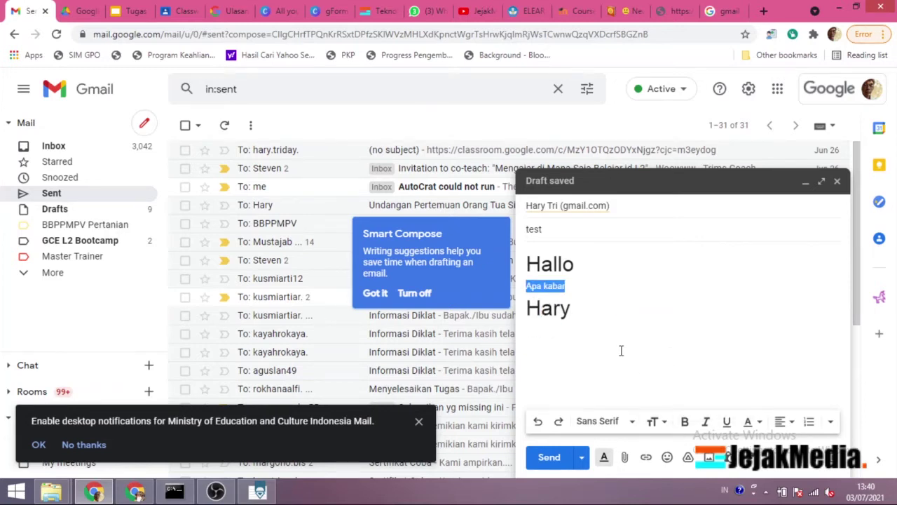
Step: Make the name on the last line and the "Apa kabar" line of the message bold
{"action": "left_click", "coordinate": [555, 307]}
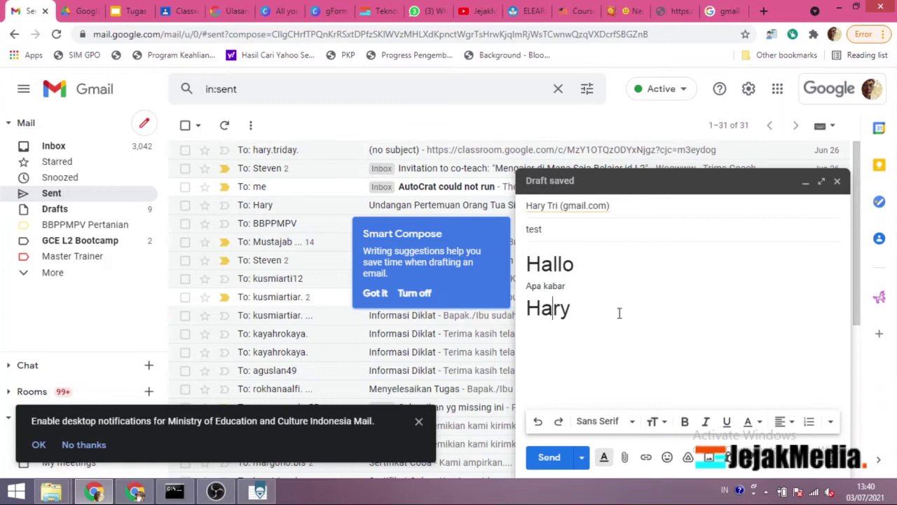
{"action": "double_click", "coordinate": [561, 311]}
{"action": "left_click", "coordinate": [685, 420]}
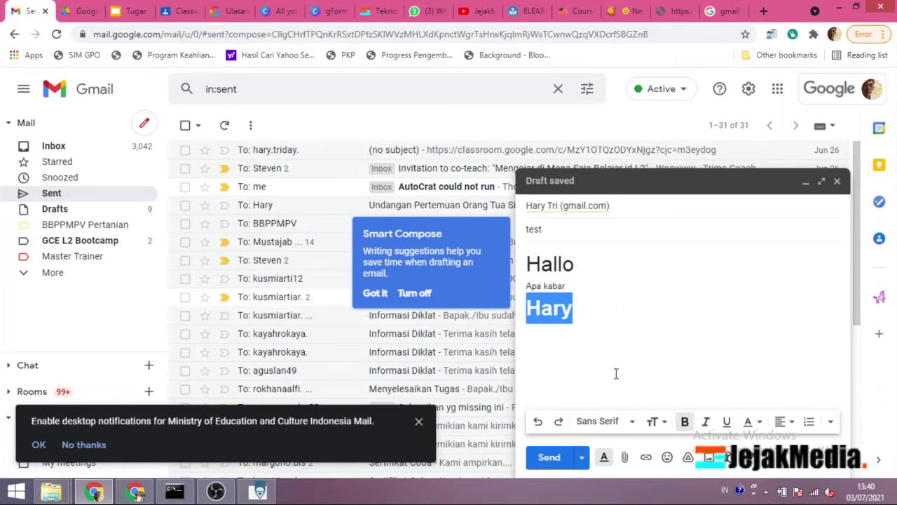
{"action": "left_click", "coordinate": [601, 363]}
{"action": "left_click_drag", "start_coordinate": [572, 287], "coordinate": [525, 286]}
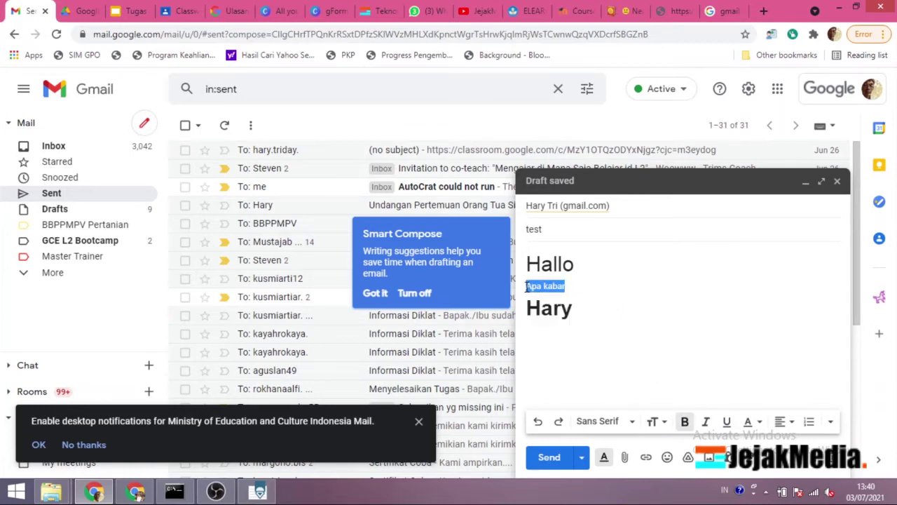
{"action": "left_click", "coordinate": [685, 420]}
Step: Underline the name on the message's last line, and apply italic to it and remove it again
{"action": "double_click", "coordinate": [559, 317]}
{"action": "left_click", "coordinate": [706, 420]}
{"action": "left_click", "coordinate": [727, 421]}
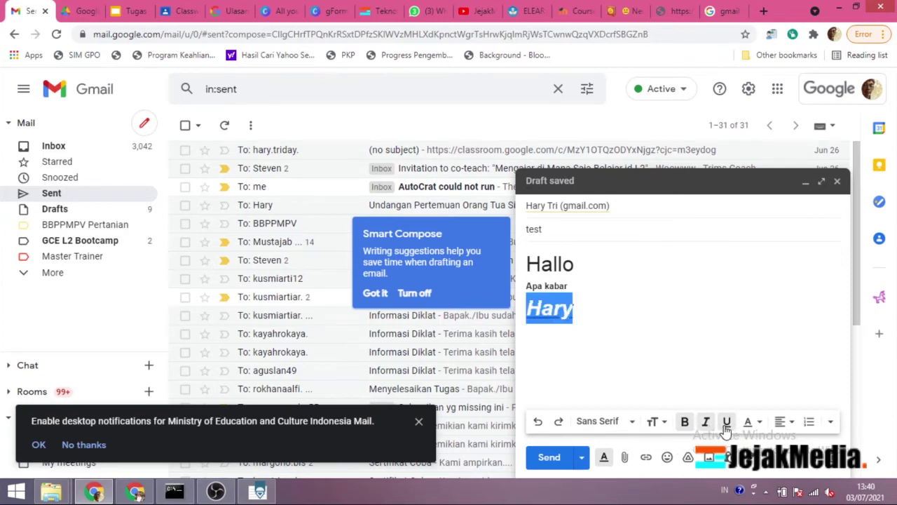
{"action": "left_click", "coordinate": [643, 351]}
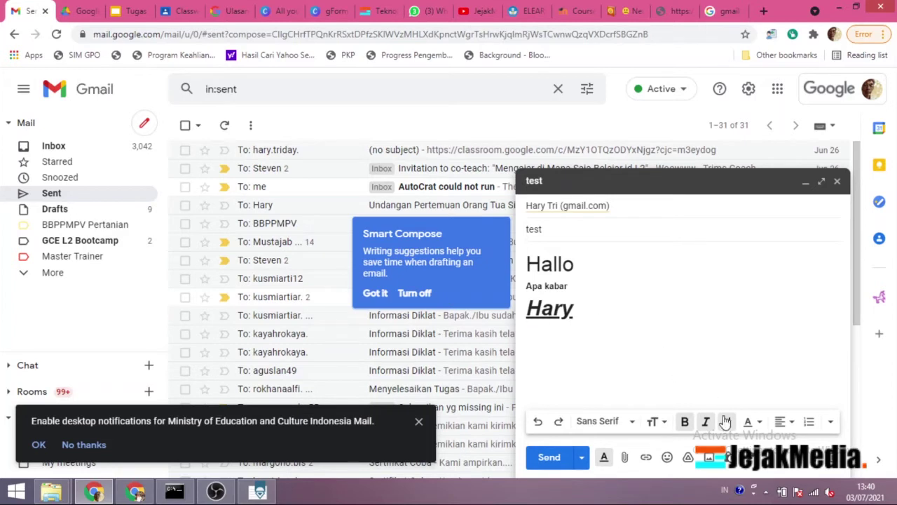
{"action": "double_click", "coordinate": [559, 312]}
{"action": "left_click", "coordinate": [707, 423]}
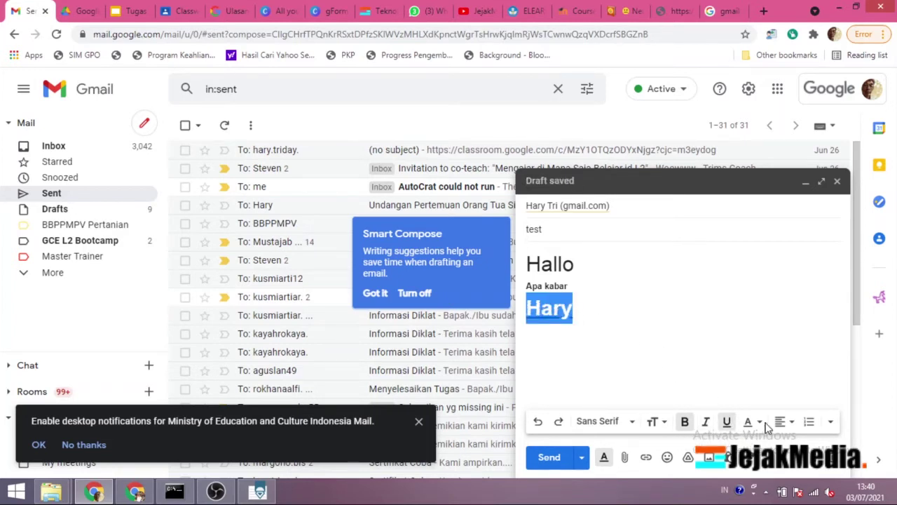
Step: Color the name on the last line of the message red
{"action": "left_click", "coordinate": [750, 421]}
{"action": "left_click", "coordinate": [669, 327]}
{"action": "left_click", "coordinate": [597, 340]}
Step: Look over the alignment and additional formatting options, and send the "test" message without using them
{"action": "left_click", "coordinate": [784, 423]}
{"action": "left_click", "coordinate": [830, 423]}
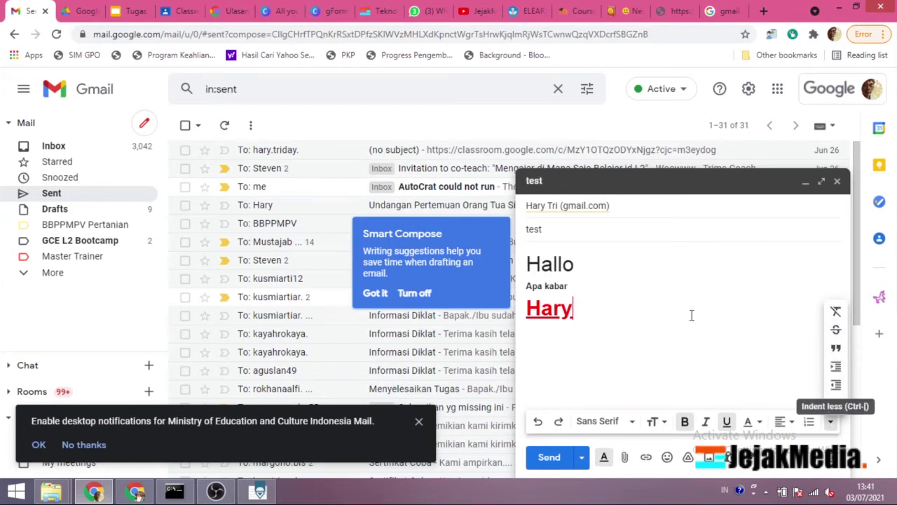
{"action": "left_click", "coordinate": [629, 336]}
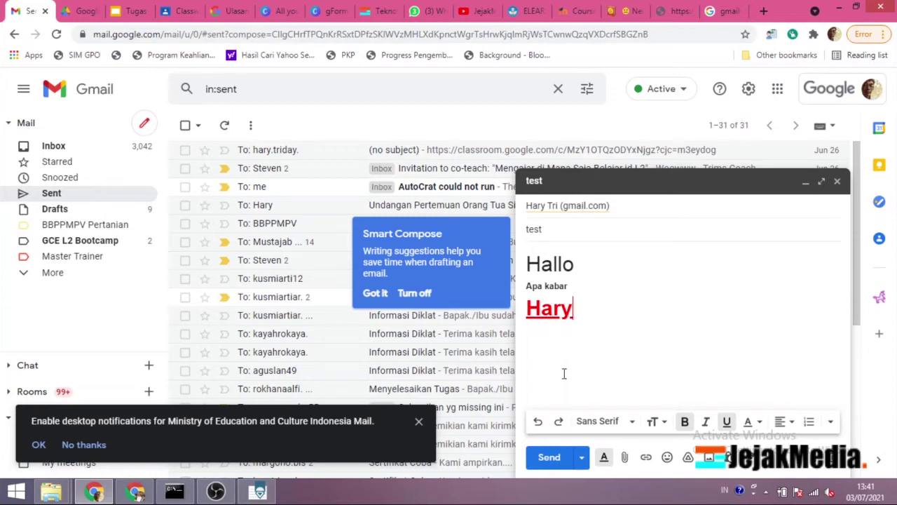
{"action": "left_click", "coordinate": [551, 457]}
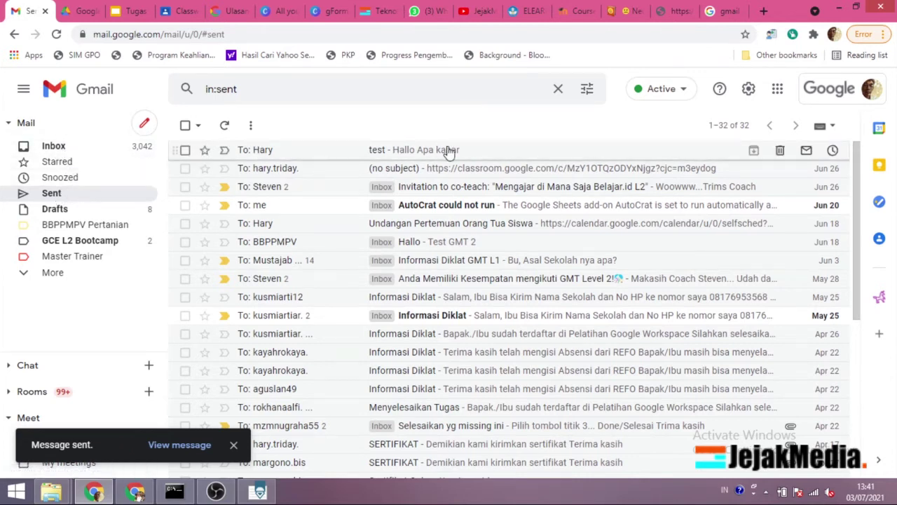
Step: Switch to the other account's Gmail window, maximize it, and check its refreshed Inbox for the "test" message
{"action": "left_click", "coordinate": [135, 491]}
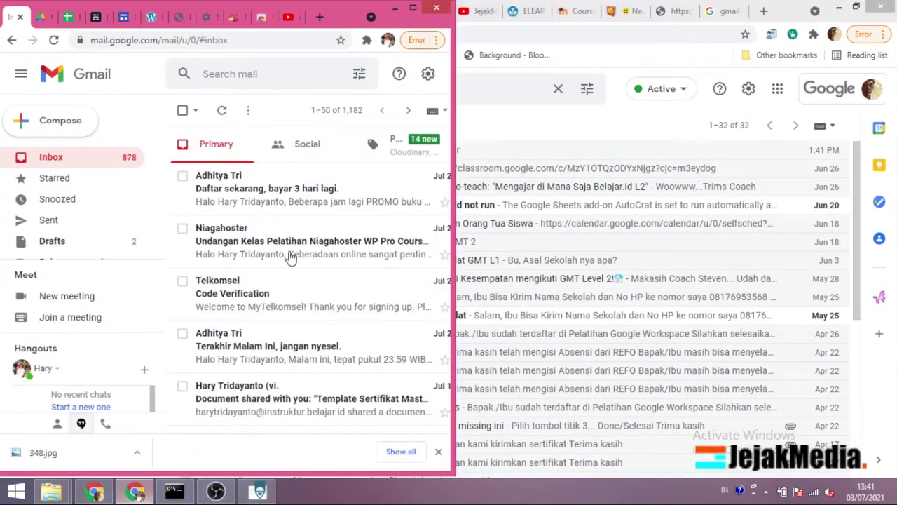
{"action": "left_click", "coordinate": [51, 159]}
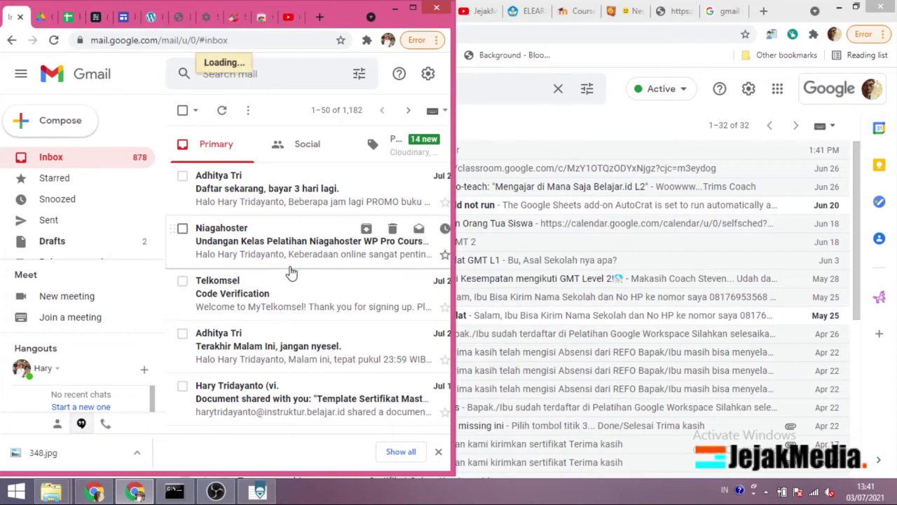
{"action": "left_click", "coordinate": [413, 8]}
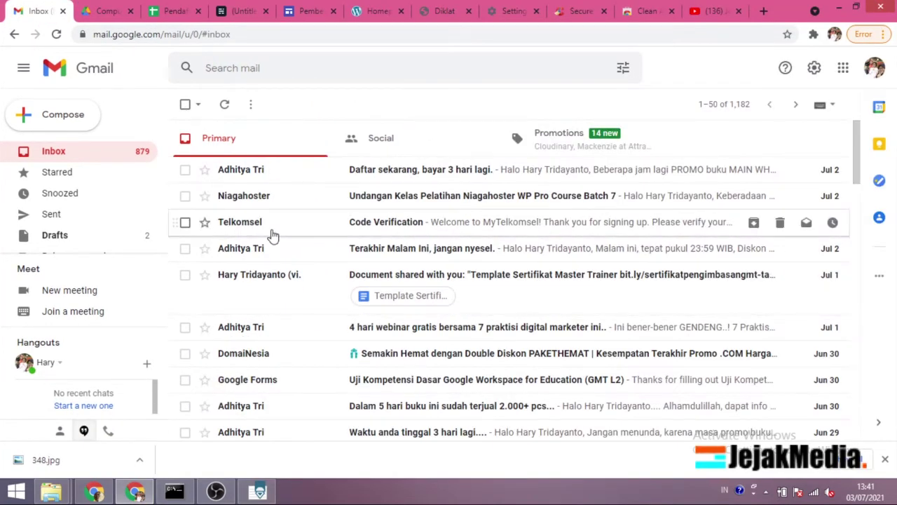
{"action": "scroll", "coordinate": [273, 236], "scroll_direction": "down", "scroll_amount": 2}
{"action": "scroll", "coordinate": [246, 242], "scroll_direction": "up", "scroll_amount": 2}
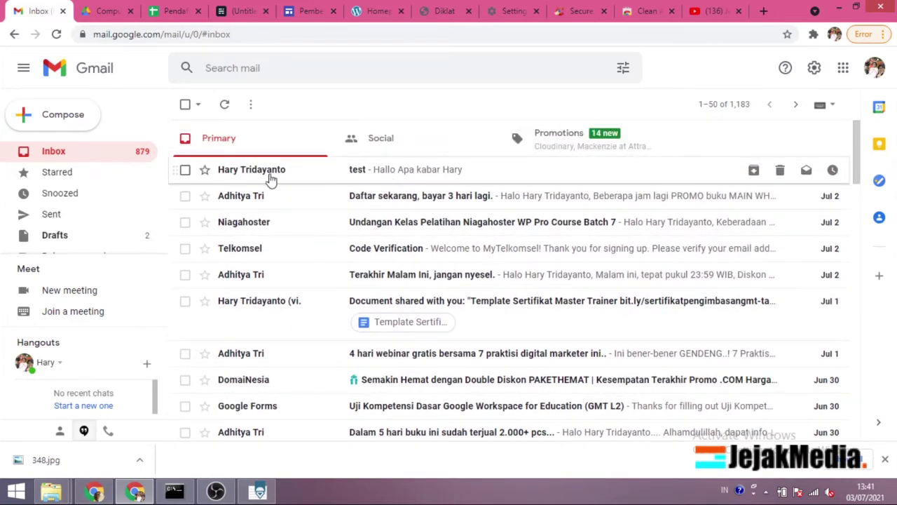
Step: Archive the received "test" message in the Inbox's Primary category
{"action": "left_click", "coordinate": [185, 170]}
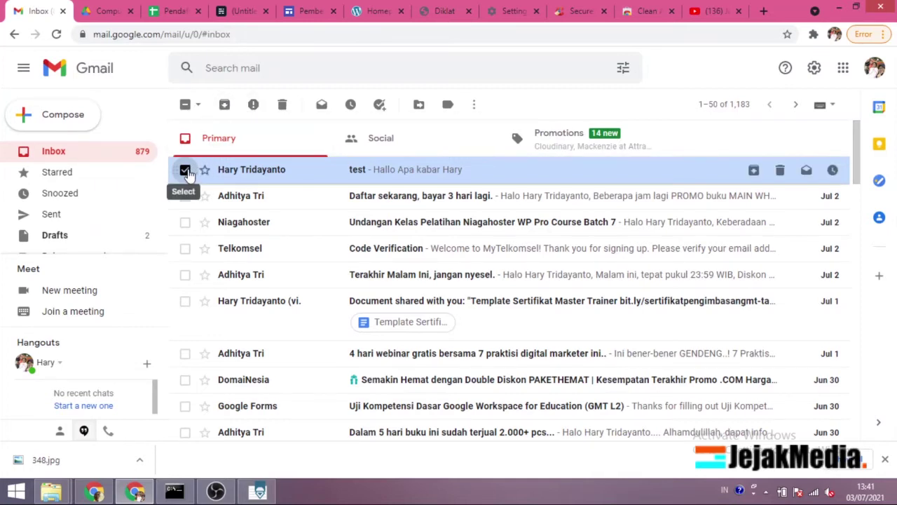
{"action": "left_click", "coordinate": [224, 108]}
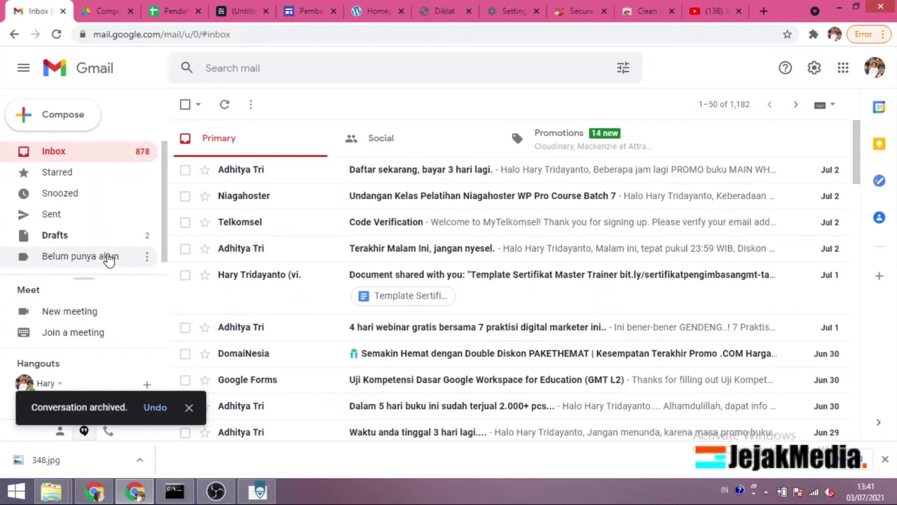
Step: Expand the full folder list, view the Spam and Trash folders, and look through the remaining mail folders
{"action": "left_click", "coordinate": [90, 262]}
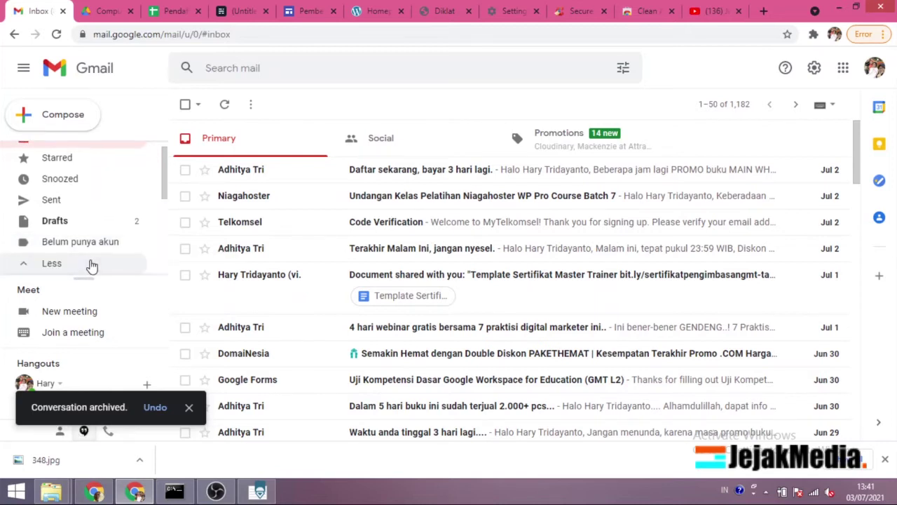
{"action": "scroll", "coordinate": [91, 264], "scroll_direction": "down", "scroll_amount": 2}
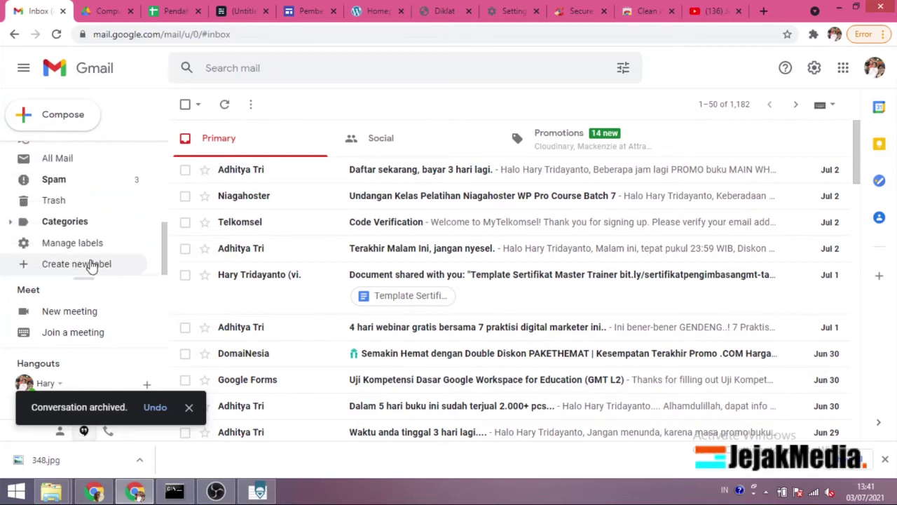
{"action": "left_click", "coordinate": [99, 186]}
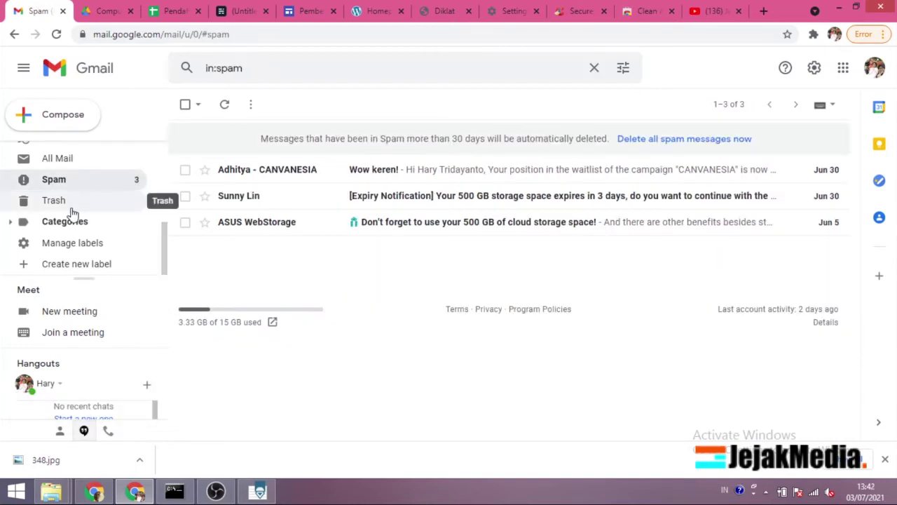
{"action": "left_click", "coordinate": [133, 202]}
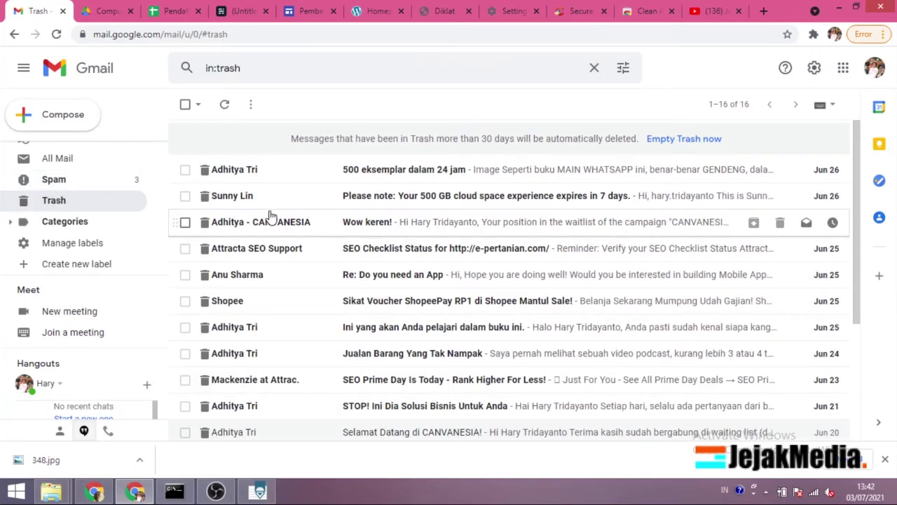
{"action": "scroll", "coordinate": [103, 221], "scroll_direction": "up", "scroll_amount": 2}
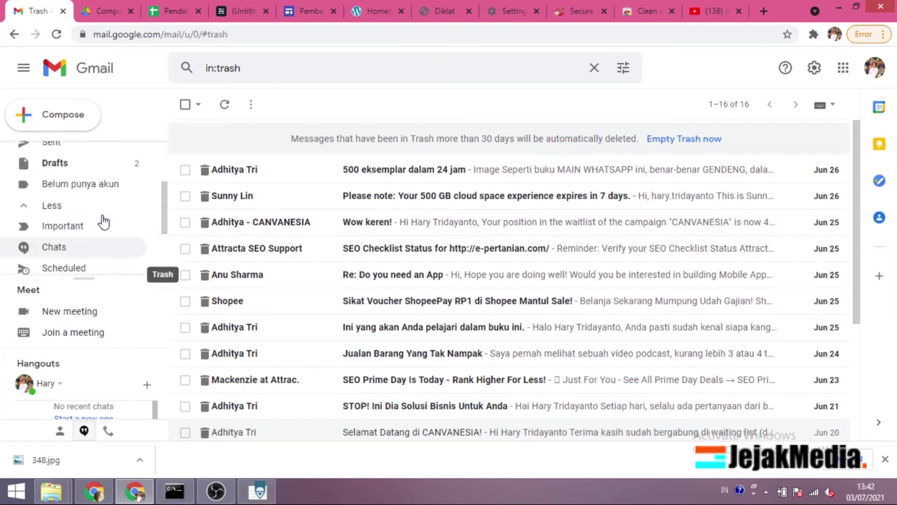
{"action": "scroll", "coordinate": [103, 221], "scroll_direction": "down", "scroll_amount": 2}
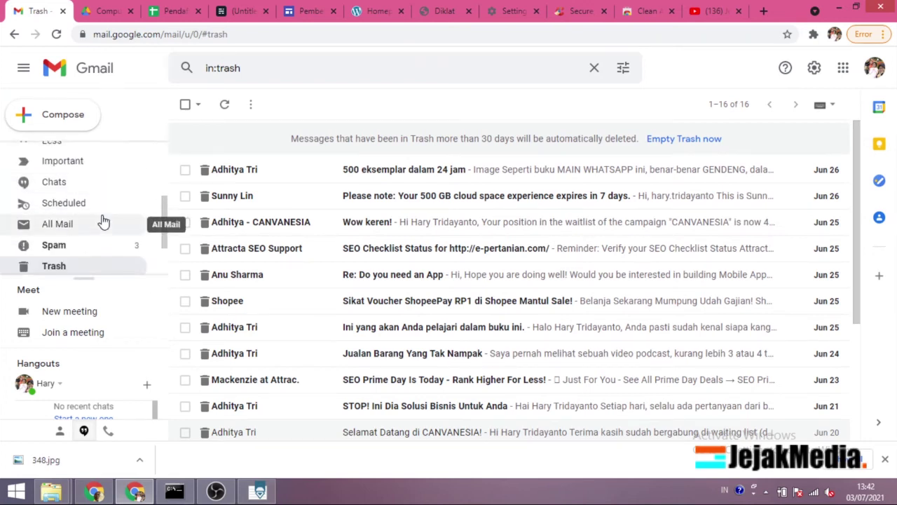
{"action": "scroll", "coordinate": [103, 222], "scroll_direction": "up", "scroll_amount": 2}
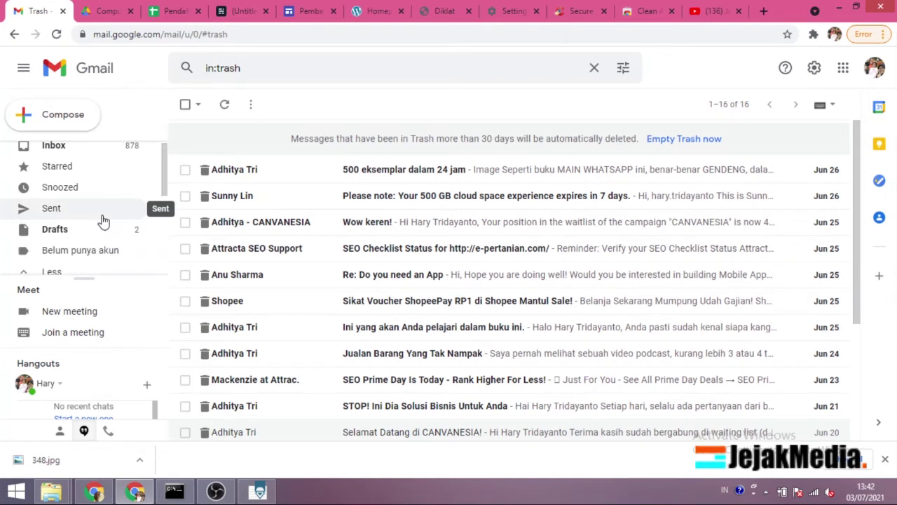
Step: Look through the rest of the expanded folder list and return to the Inbox
{"action": "scroll", "coordinate": [103, 221], "scroll_direction": "down", "scroll_amount": 3}
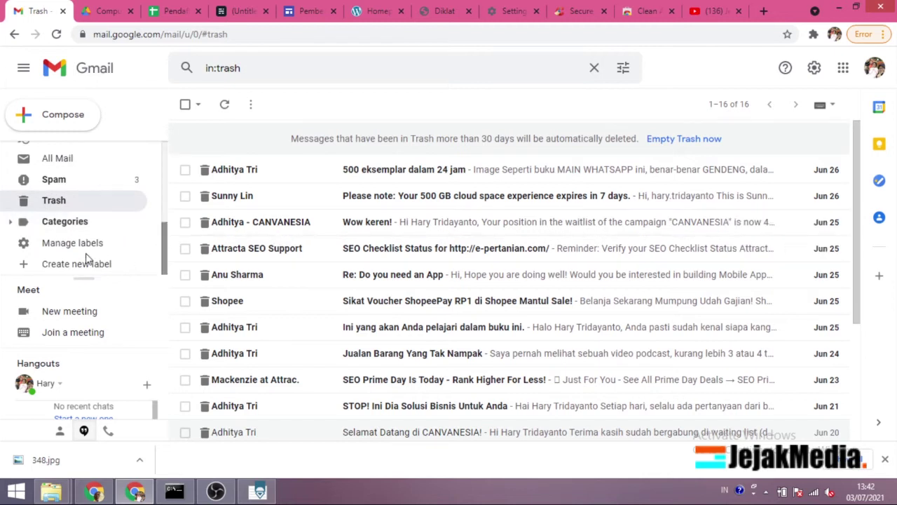
{"action": "scroll", "coordinate": [70, 240], "scroll_direction": "up", "scroll_amount": 1}
{"action": "scroll", "coordinate": [70, 240], "scroll_direction": "up", "scroll_amount": 3}
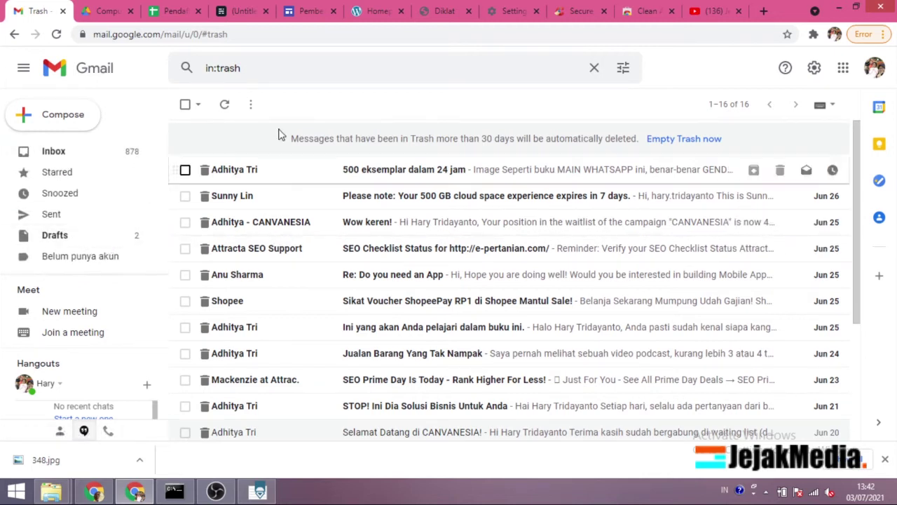
{"action": "left_click", "coordinate": [77, 152]}
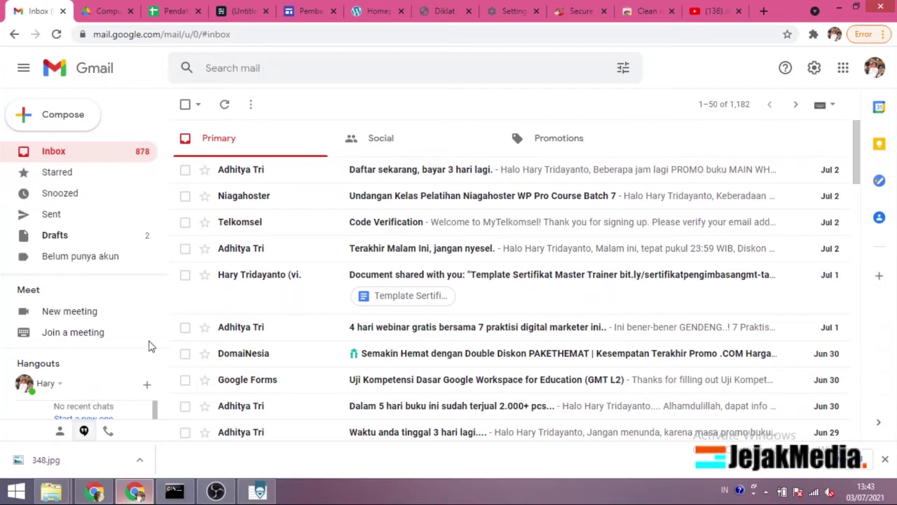
Step: Expand the full folder list, view All Mail for the archived "test" message, and return to the Inbox
{"action": "scroll", "coordinate": [91, 200], "scroll_direction": "down", "scroll_amount": 1}
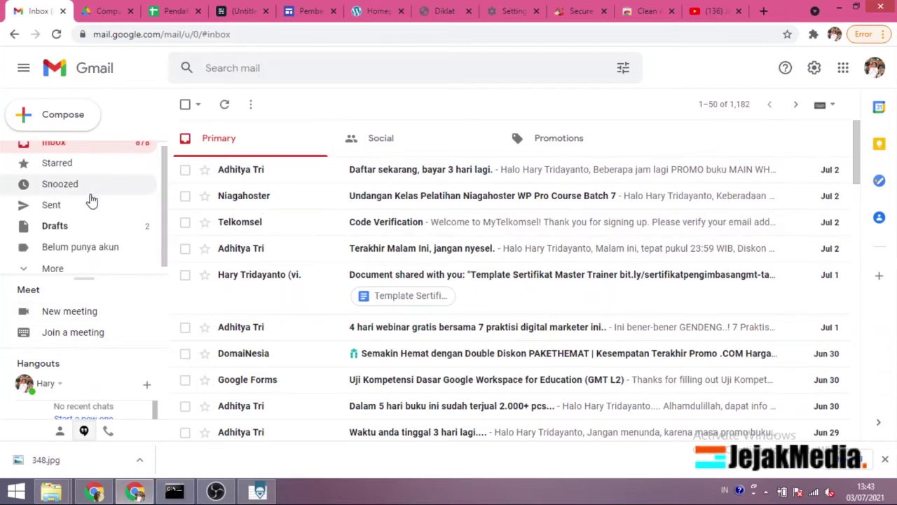
{"action": "left_click", "coordinate": [63, 265]}
{"action": "scroll", "coordinate": [115, 267], "scroll_direction": "down", "scroll_amount": 1}
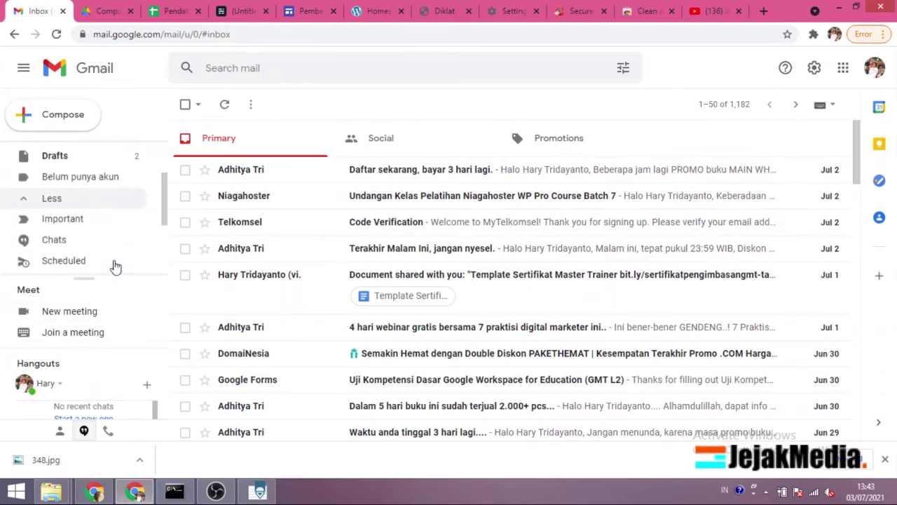
{"action": "scroll", "coordinate": [112, 265], "scroll_direction": "down", "scroll_amount": 1}
{"action": "left_click", "coordinate": [70, 219]}
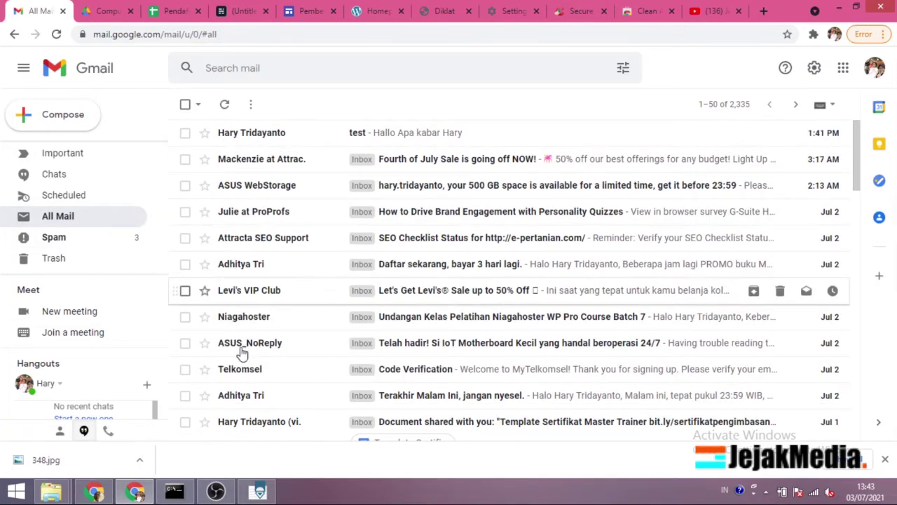
{"action": "scroll", "coordinate": [99, 228], "scroll_direction": "up", "scroll_amount": 3}
{"action": "left_click", "coordinate": [67, 152]}
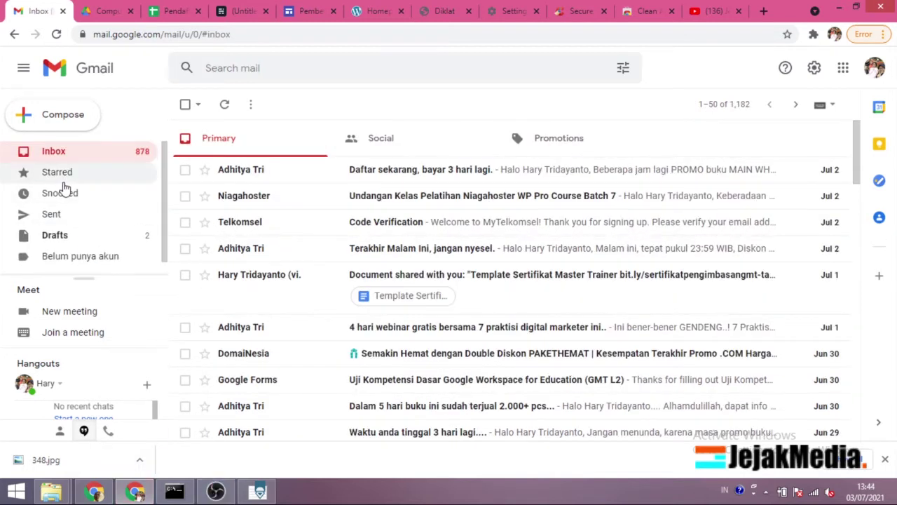
{"action": "scroll", "coordinate": [63, 190], "scroll_direction": "down", "scroll_amount": 2}
Step: Switch to the other account's Gmail window, view its Drafts folder, and return to the Inbox
{"action": "left_click", "coordinate": [95, 491]}
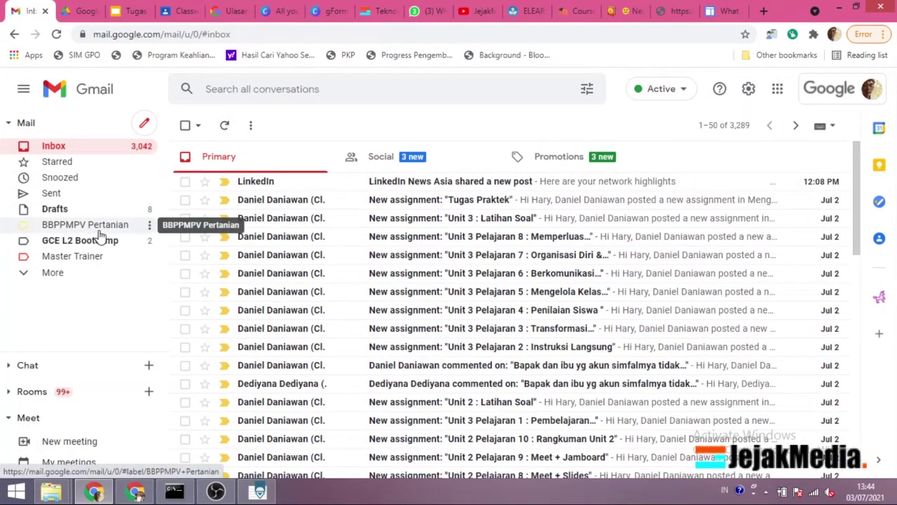
{"action": "left_click", "coordinate": [65, 211]}
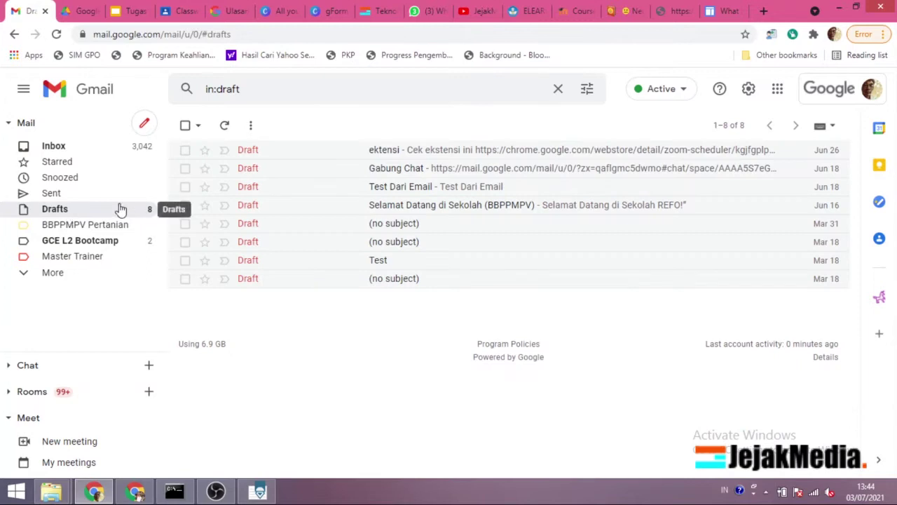
{"action": "left_click", "coordinate": [63, 148]}
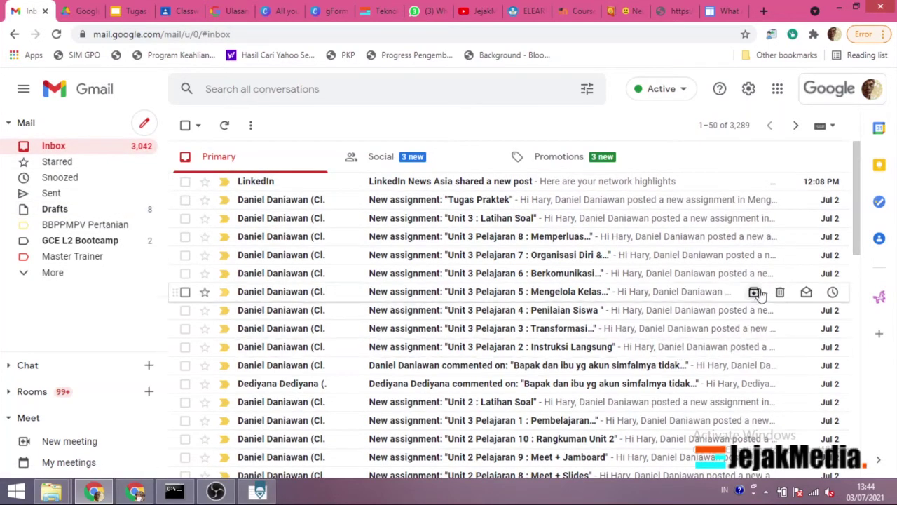
Step: Compose a message to the other account with subject "draft" and body "darft", close it unsent, and check it in Drafts
{"action": "left_click", "coordinate": [144, 123]}
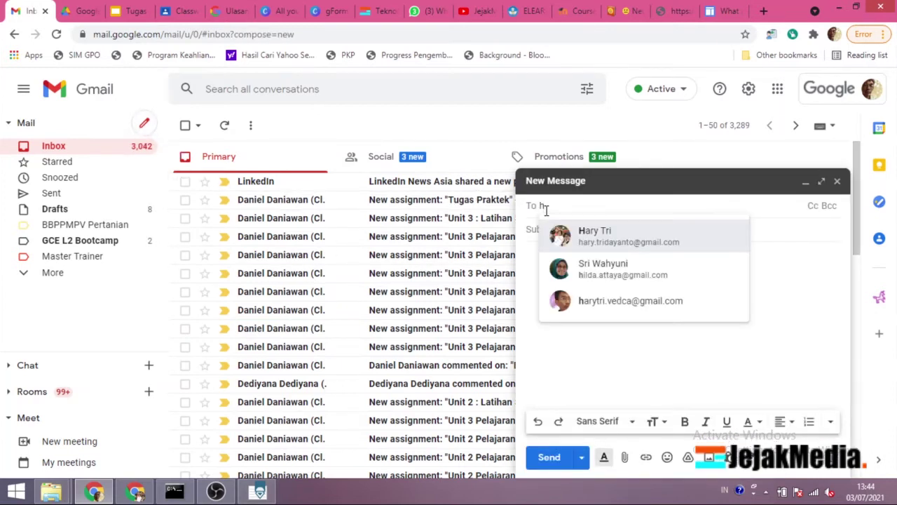
{"action": "left_click", "coordinate": [589, 242]}
{"action": "left_click", "coordinate": [552, 229]}
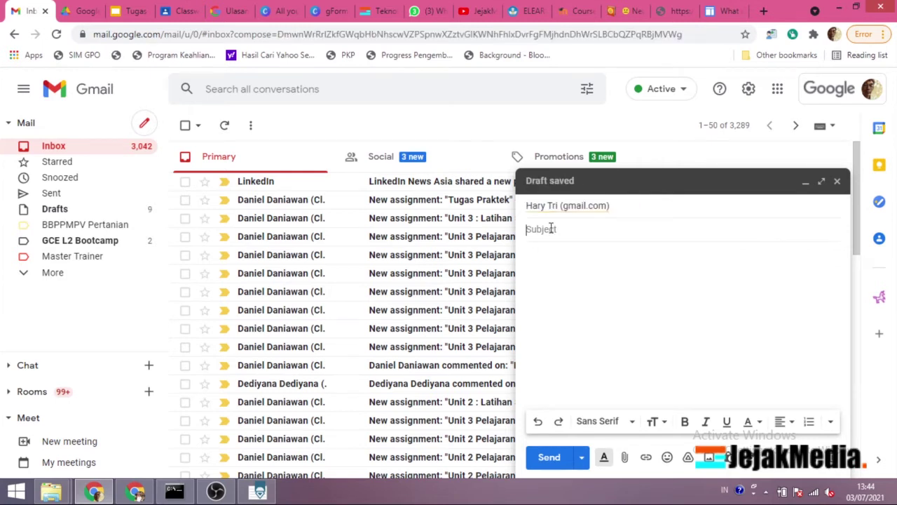
{"action": "type", "text": "draft"}
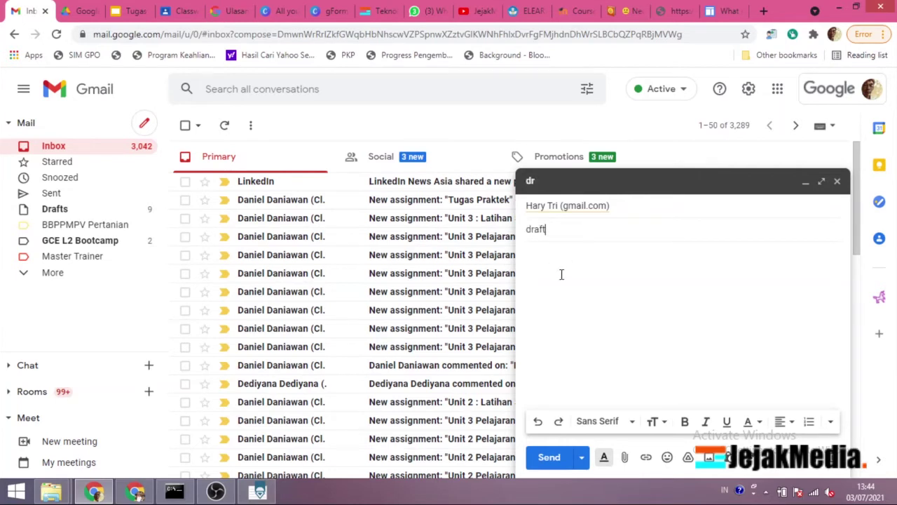
{"action": "type", "text": "darft"}
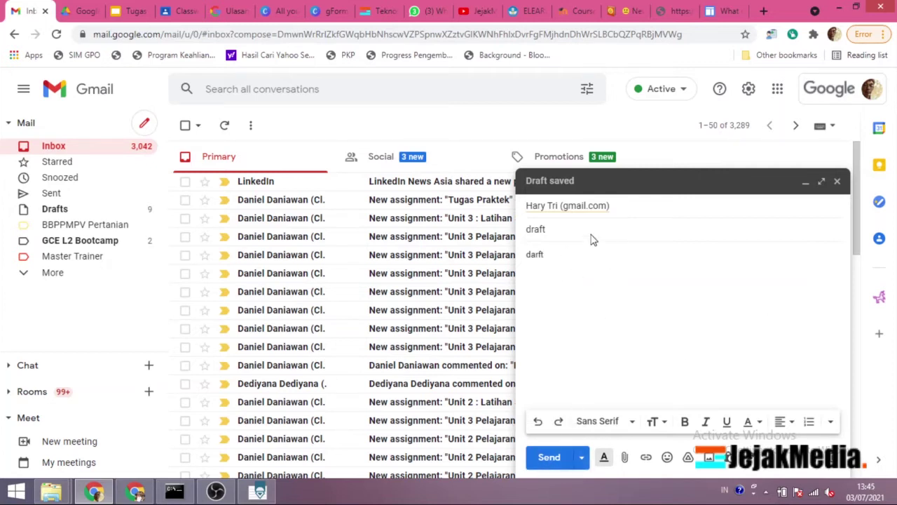
{"action": "left_click", "coordinate": [837, 182]}
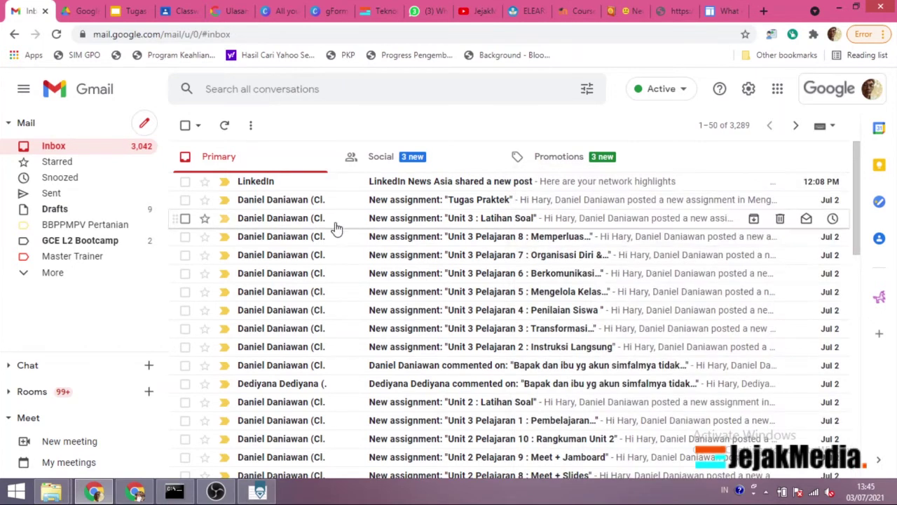
{"action": "left_click", "coordinate": [54, 209]}
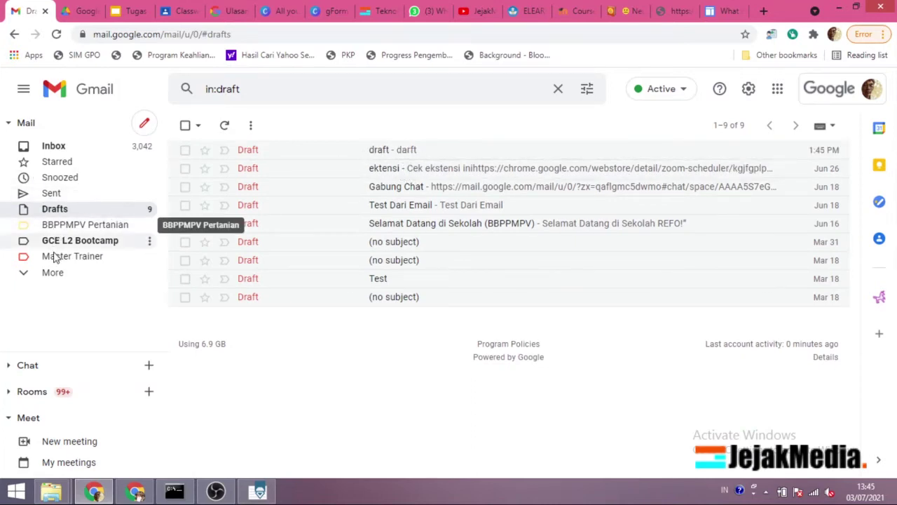
Step: Expand the full folder list and start a new label named "1. Contoh abel"
{"action": "left_click", "coordinate": [44, 273]}
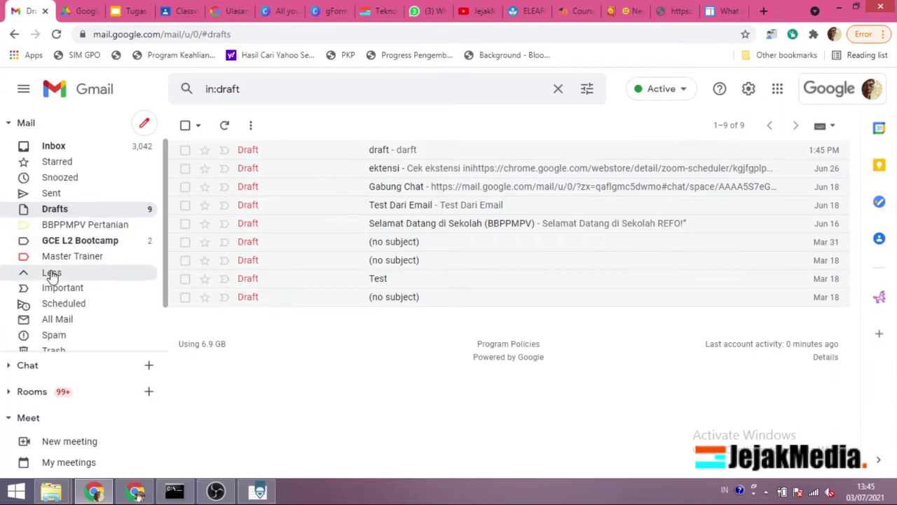
{"action": "left_click", "coordinate": [56, 274]}
{"action": "left_click", "coordinate": [55, 277]}
{"action": "scroll", "coordinate": [62, 277], "scroll_direction": "down", "scroll_amount": 1}
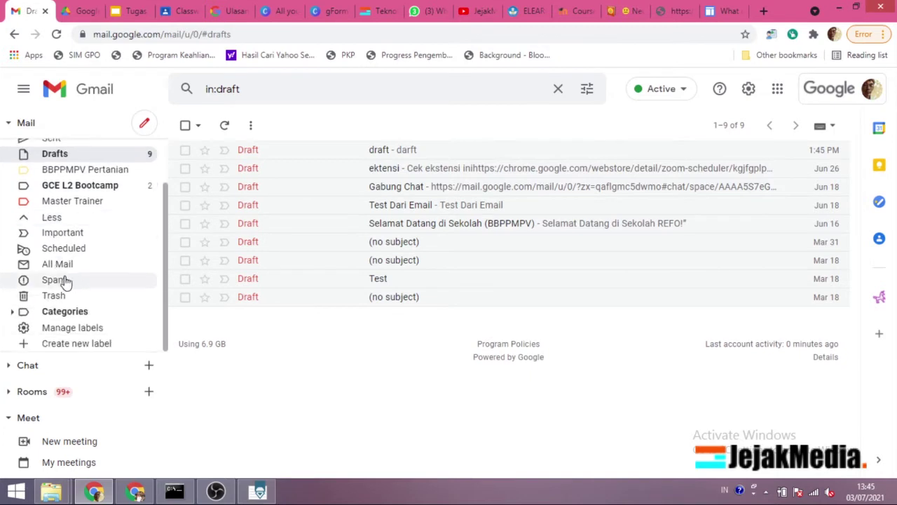
{"action": "left_click", "coordinate": [78, 346]}
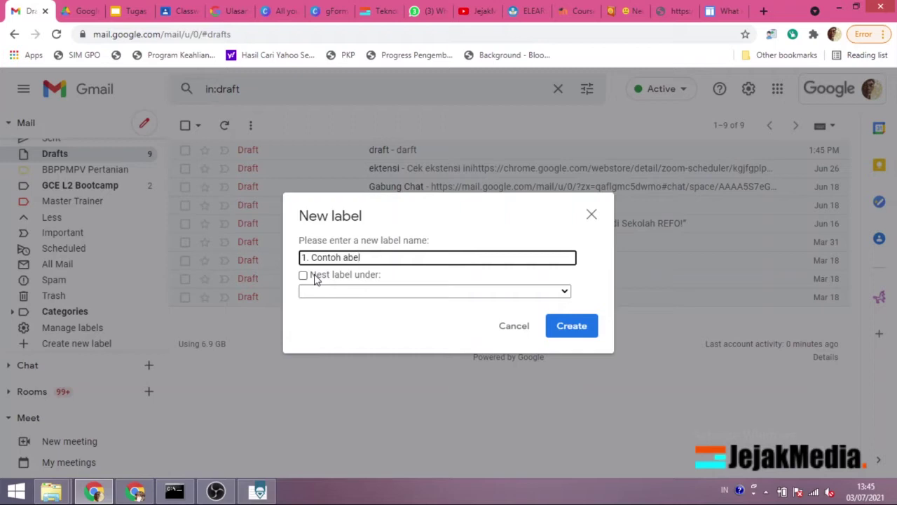
Step: Examine the nesting option and its available parent labels for the new label, leaving nesting off
{"action": "left_click", "coordinate": [303, 276]}
{"action": "left_click", "coordinate": [303, 276]}
{"action": "left_click", "coordinate": [303, 276]}
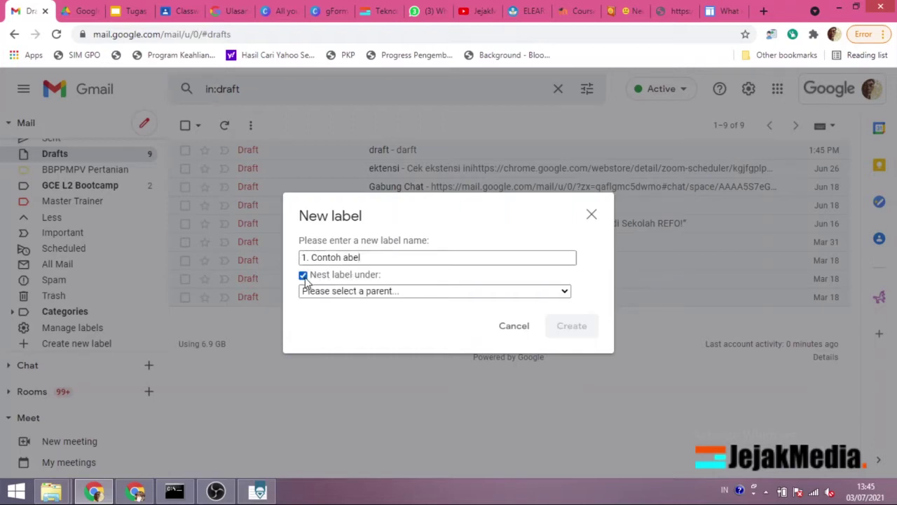
{"action": "left_click", "coordinate": [538, 292]}
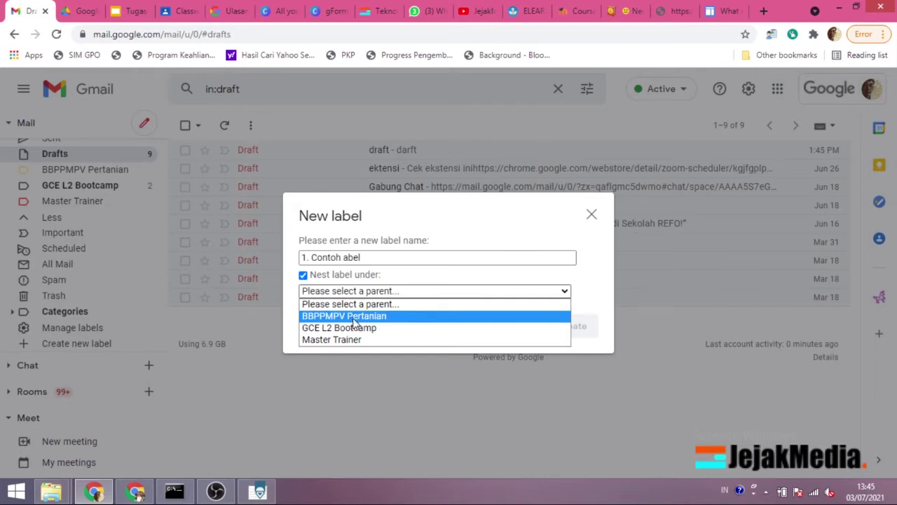
{"action": "left_click", "coordinate": [303, 277]}
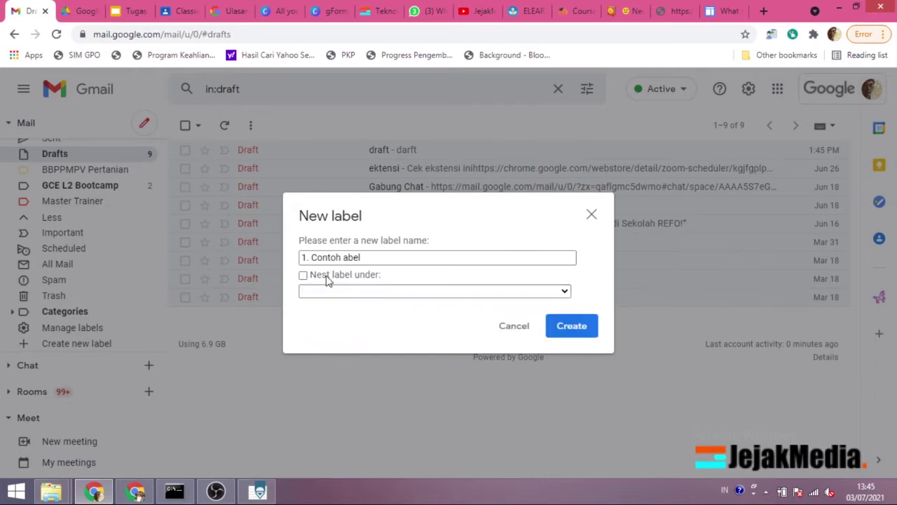
{"action": "left_click", "coordinate": [303, 275]}
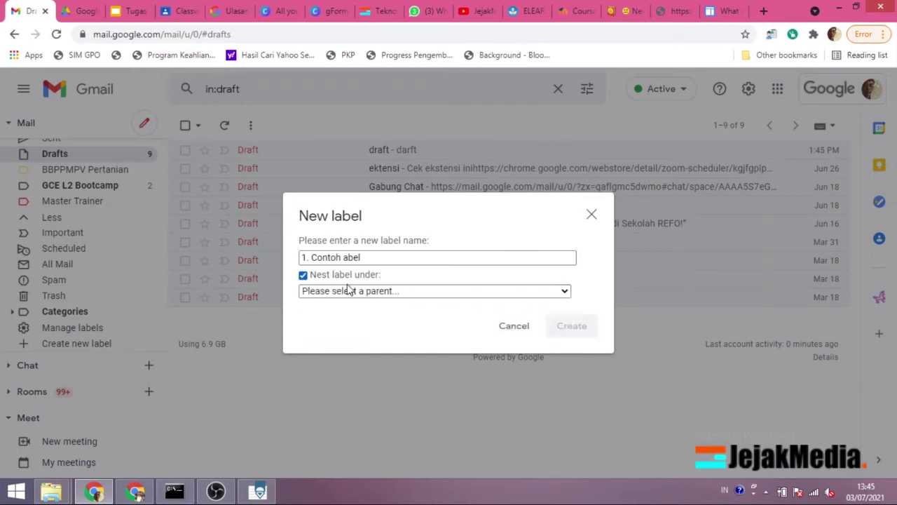
{"action": "left_click", "coordinate": [432, 293]}
{"action": "left_click", "coordinate": [304, 275]}
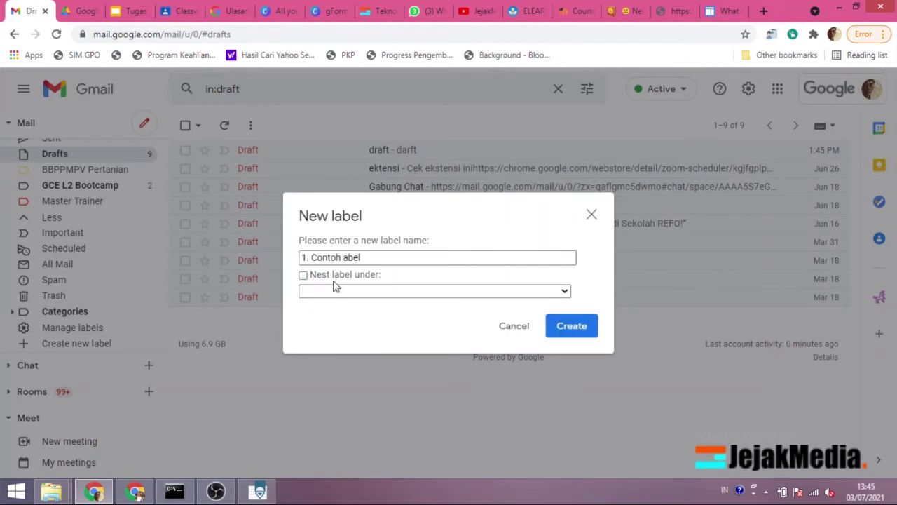
Step: Create the "1. Contoh abel" label as a top-level label and open it from the label list
{"action": "left_click", "coordinate": [569, 328]}
{"action": "scroll", "coordinate": [73, 247], "scroll_direction": "up", "scroll_amount": 1}
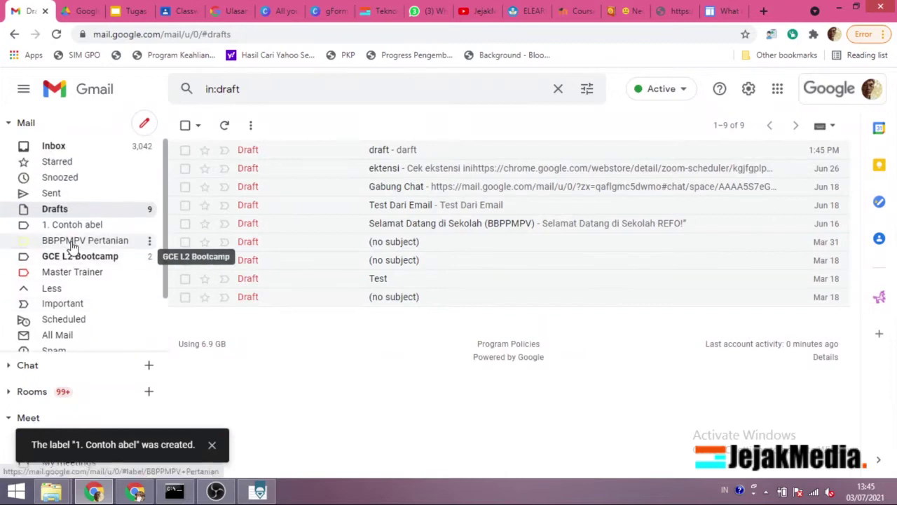
{"action": "left_click", "coordinate": [70, 229]}
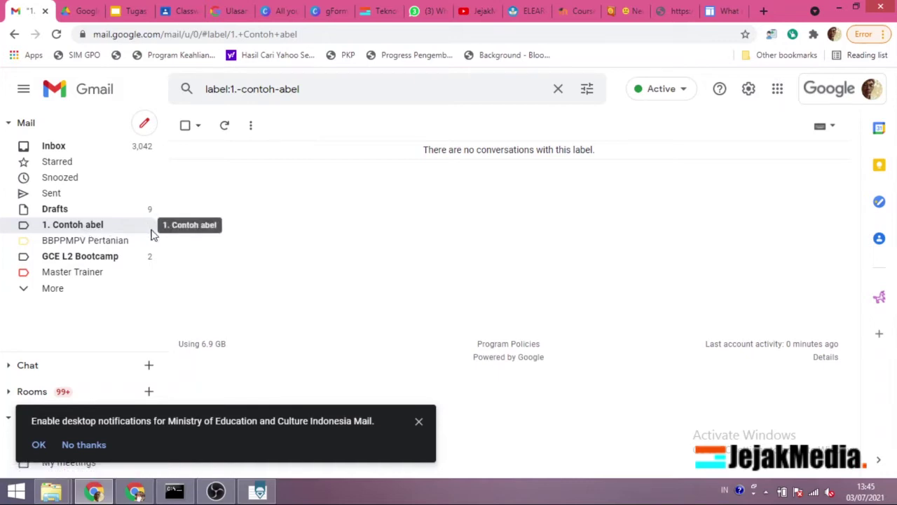
Step: Rename the "1. Contoh abel" label to "1. Contoh Label" and save it
{"action": "left_click", "coordinate": [250, 127]}
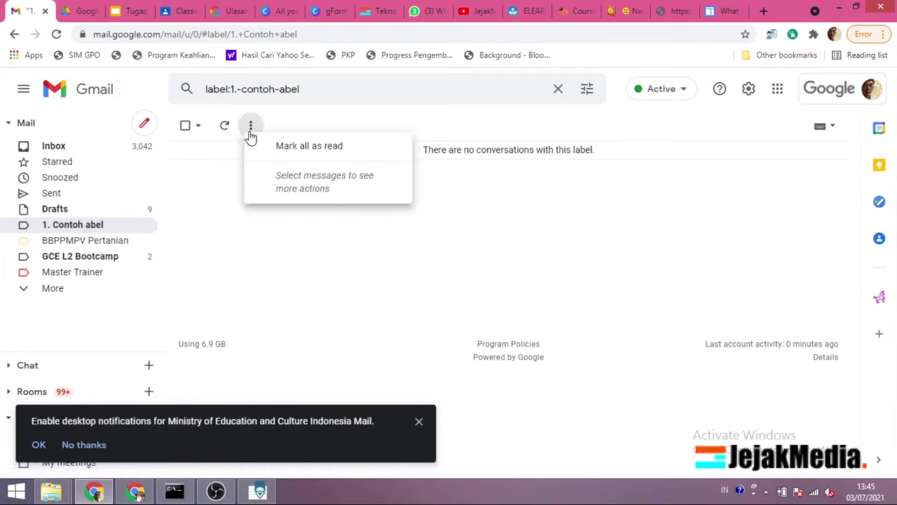
{"action": "left_click", "coordinate": [45, 231]}
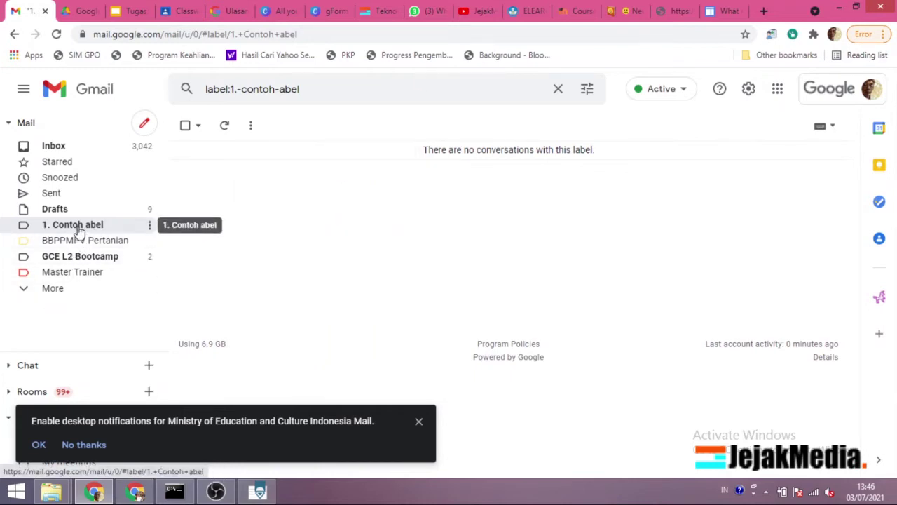
{"action": "left_click", "coordinate": [148, 226]}
{"action": "mouse_move", "coordinate": [150, 232]}
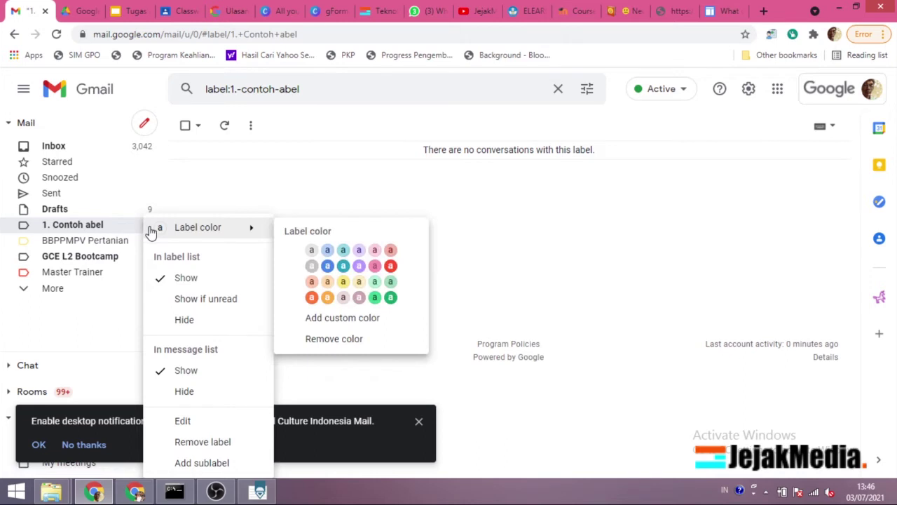
{"action": "left_click", "coordinate": [183, 422]}
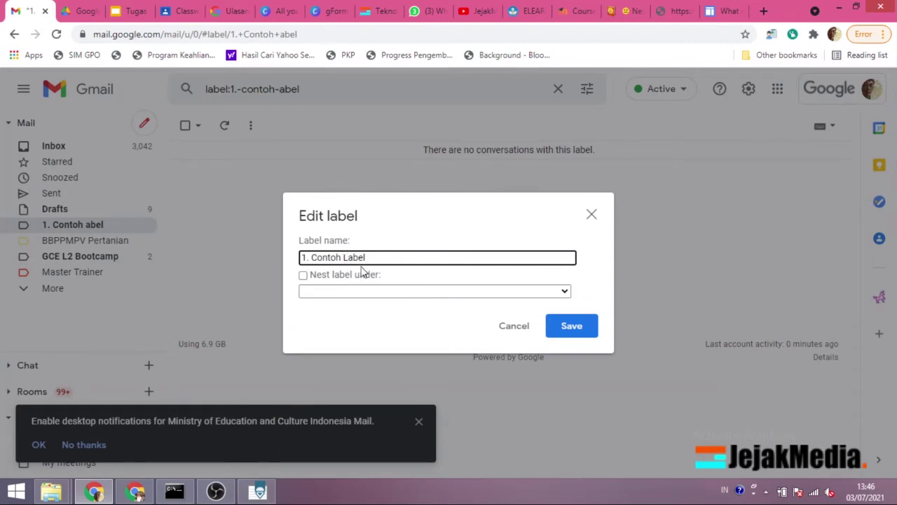
{"action": "left_click", "coordinate": [554, 326]}
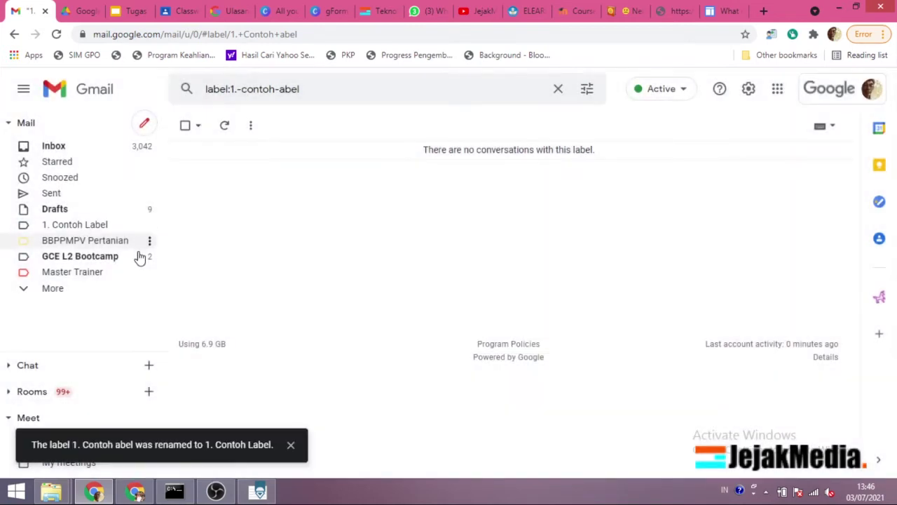
Step: Label the inbox's LinkedIn and "Tugas Praktek" conversations as "1. Contoh Label" and remove their Updates label
{"action": "left_click", "coordinate": [55, 147]}
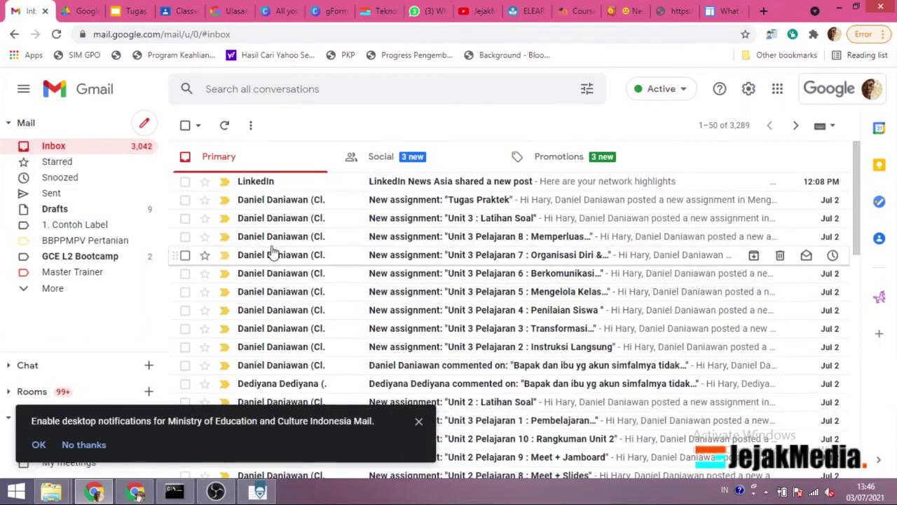
{"action": "left_click", "coordinate": [185, 200]}
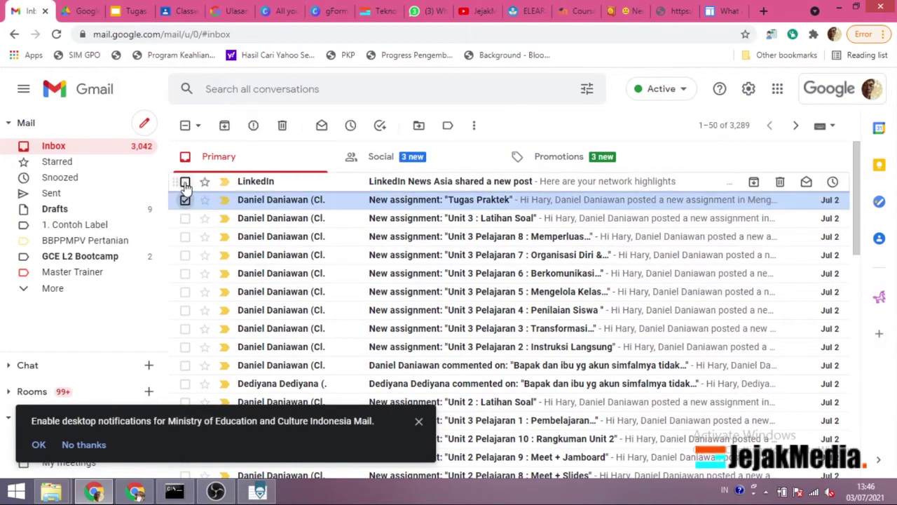
{"action": "left_click", "coordinate": [185, 183]}
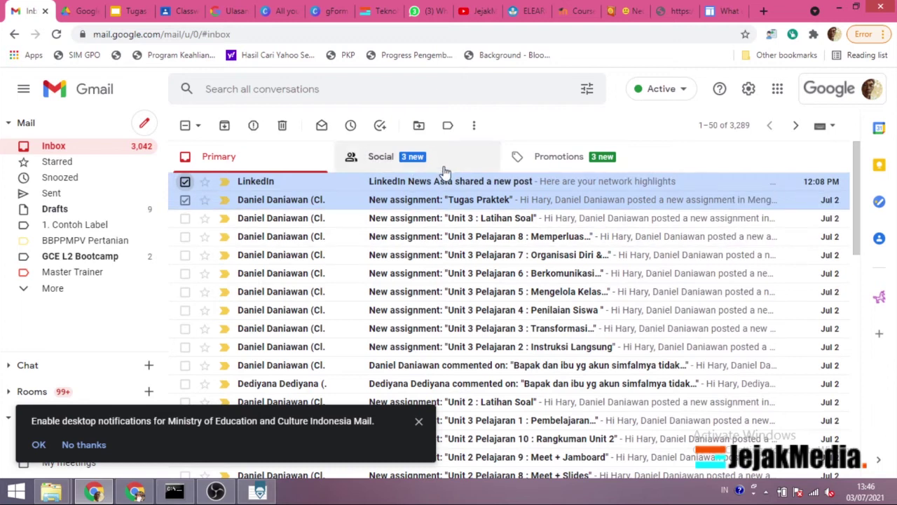
{"action": "left_click", "coordinate": [448, 126]}
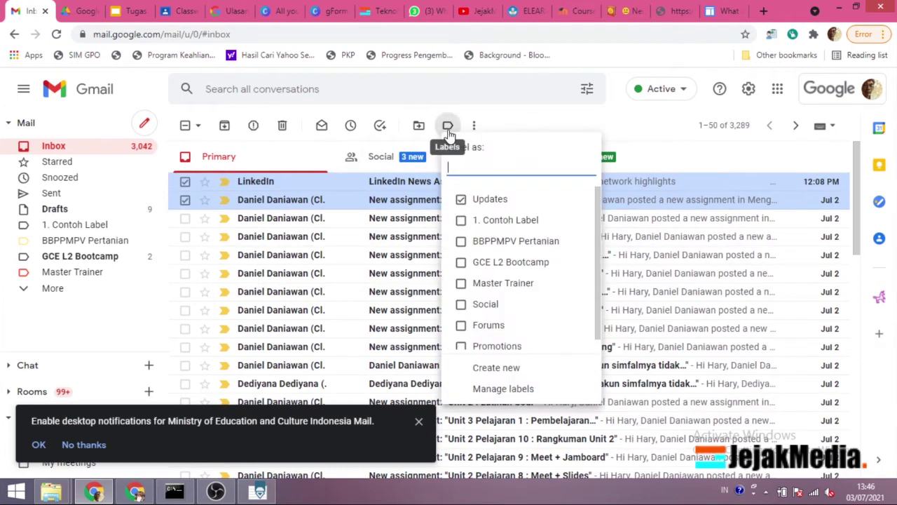
{"action": "left_click", "coordinate": [462, 199]}
{"action": "left_click", "coordinate": [461, 222]}
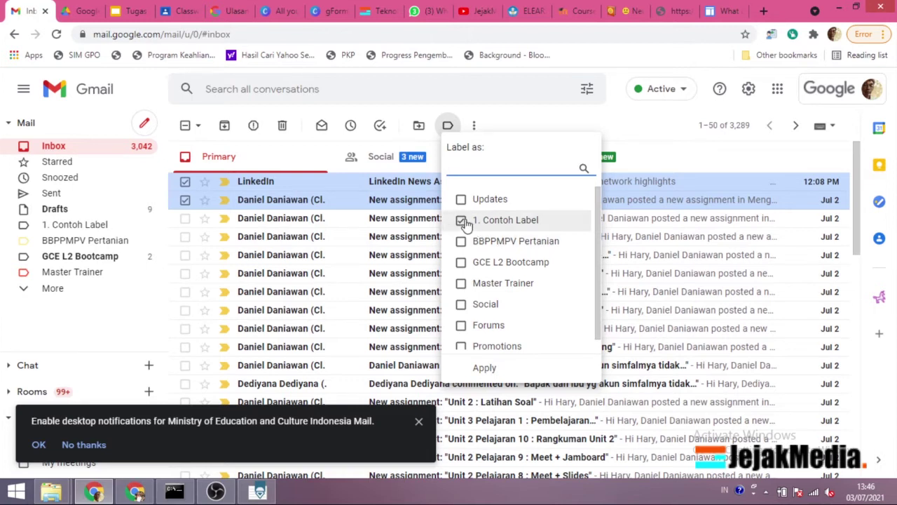
{"action": "left_click", "coordinate": [486, 367]}
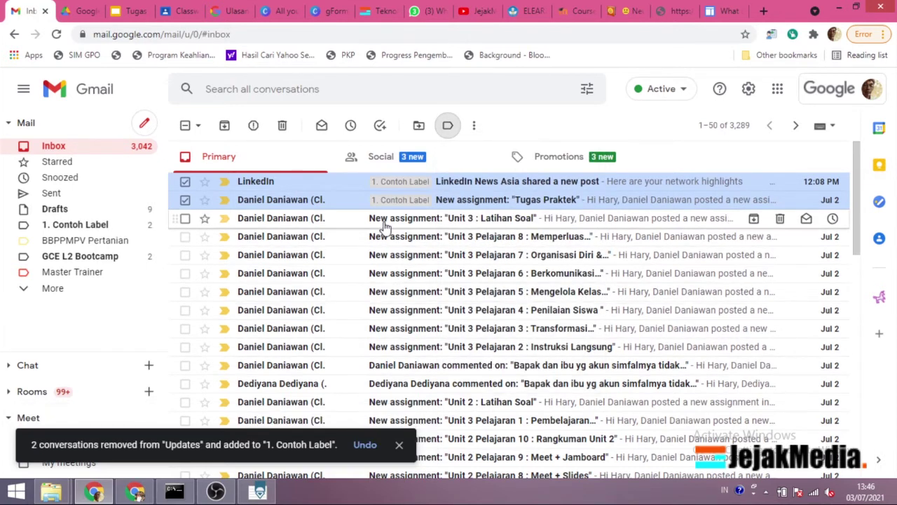
Step: Open the "1. Contoh Label" label and set its label color to red
{"action": "left_click", "coordinate": [75, 225]}
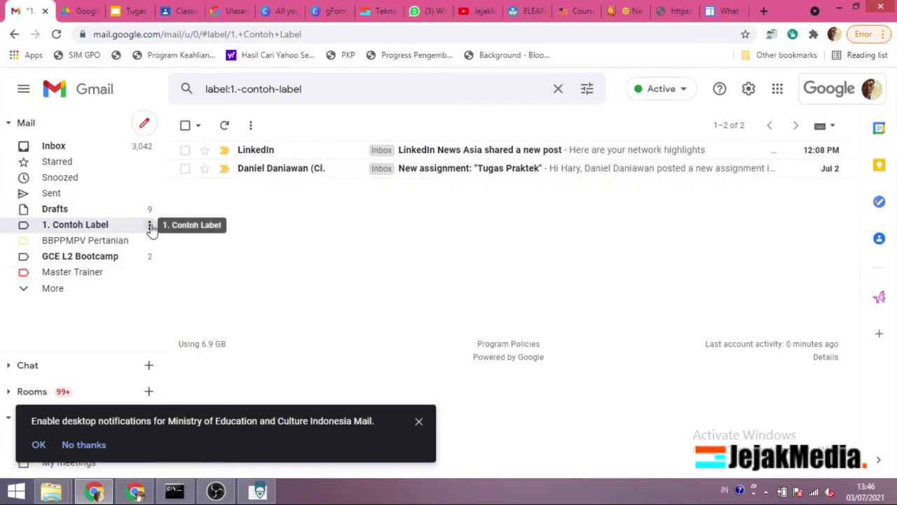
{"action": "left_click", "coordinate": [151, 226]}
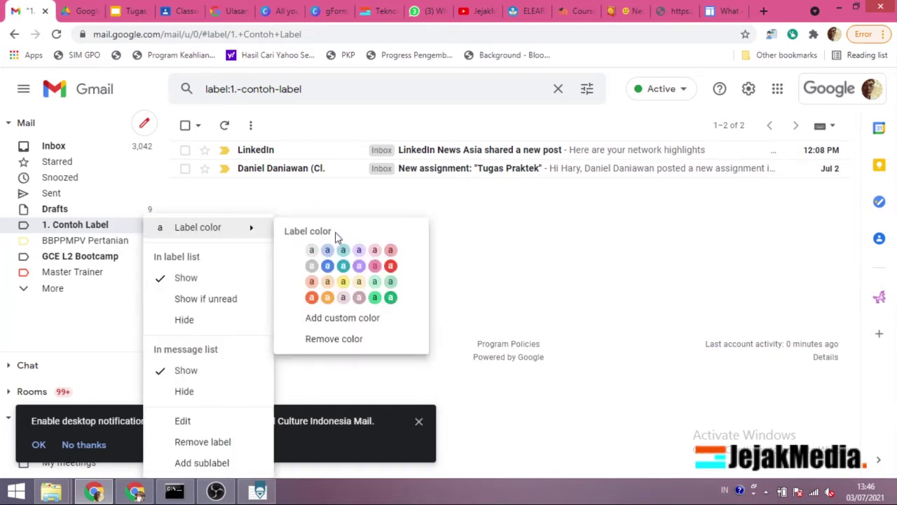
{"action": "left_click", "coordinate": [390, 267]}
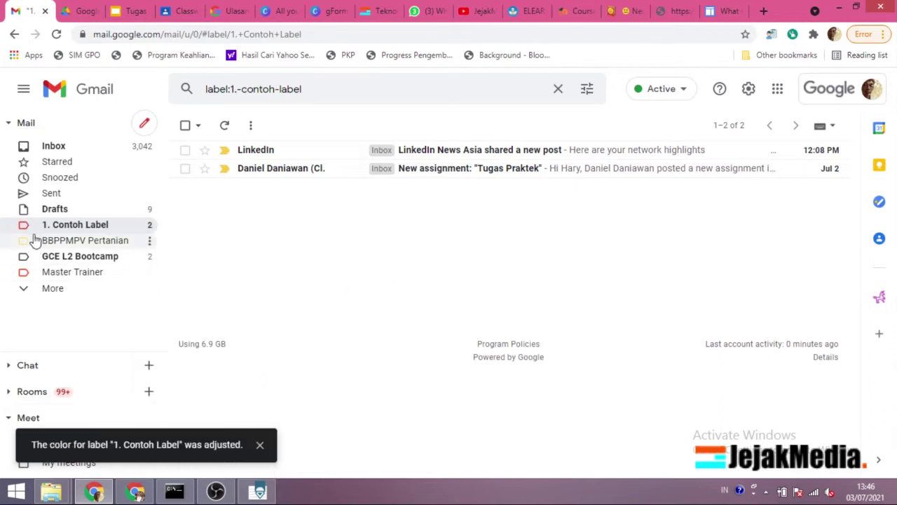
Step: Change the label color of "1. Contoh Label" to dark green
{"action": "left_click", "coordinate": [149, 225]}
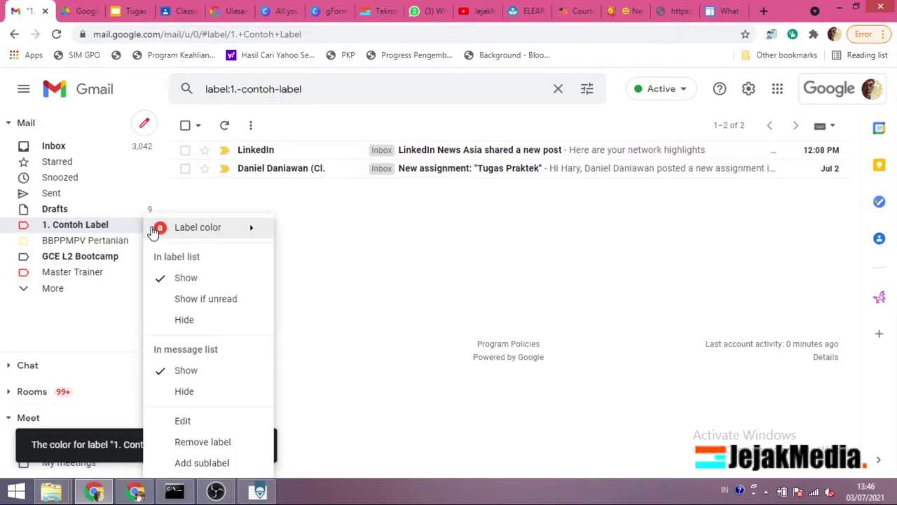
{"action": "mouse_move", "coordinate": [242, 230]}
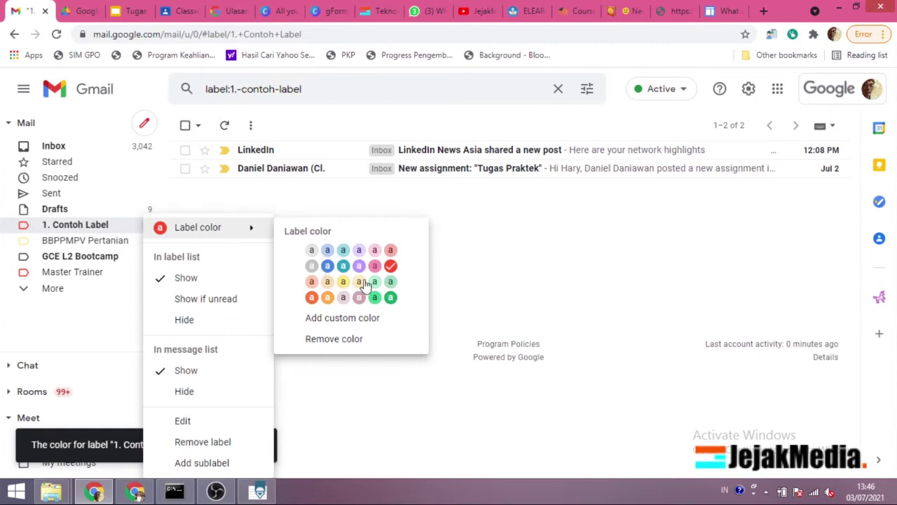
{"action": "left_click", "coordinate": [390, 297]}
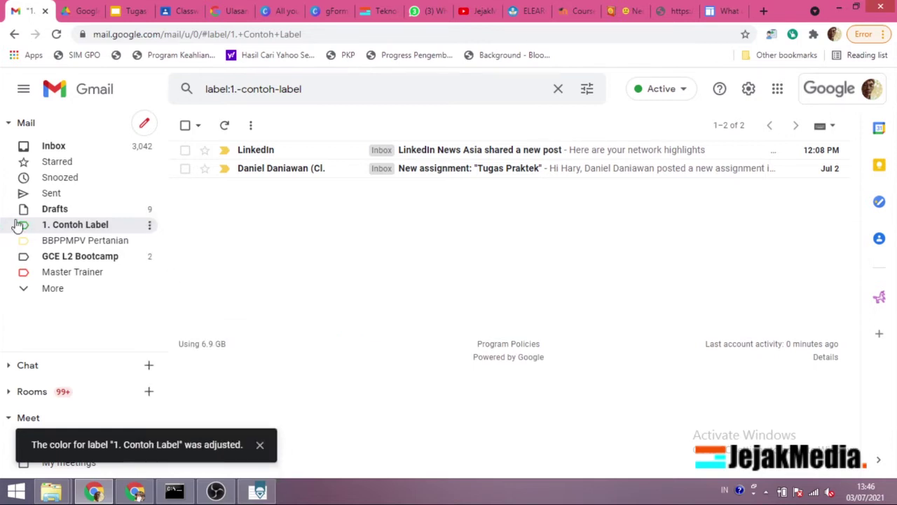
Step: Remove the "1. Contoh Label" label and confirm its deletion
{"action": "left_click", "coordinate": [149, 225]}
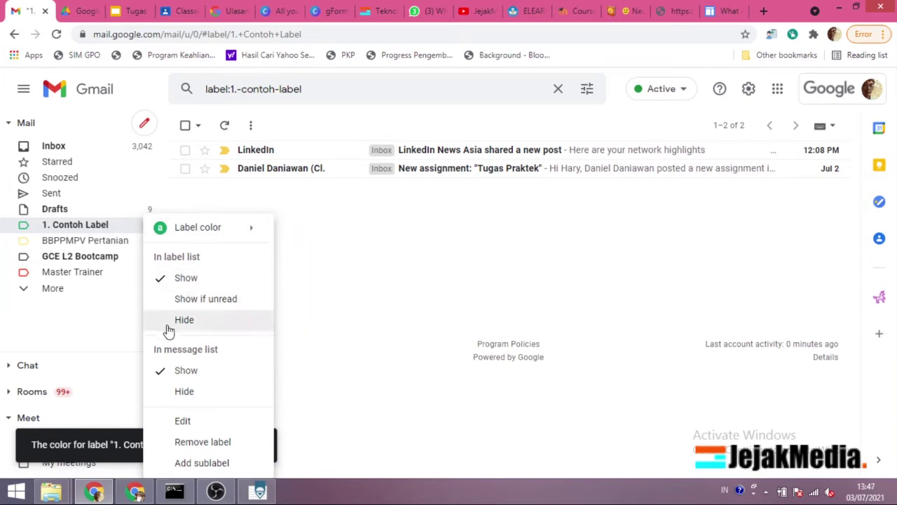
{"action": "left_click", "coordinate": [203, 442]}
{"action": "left_click", "coordinate": [582, 308]}
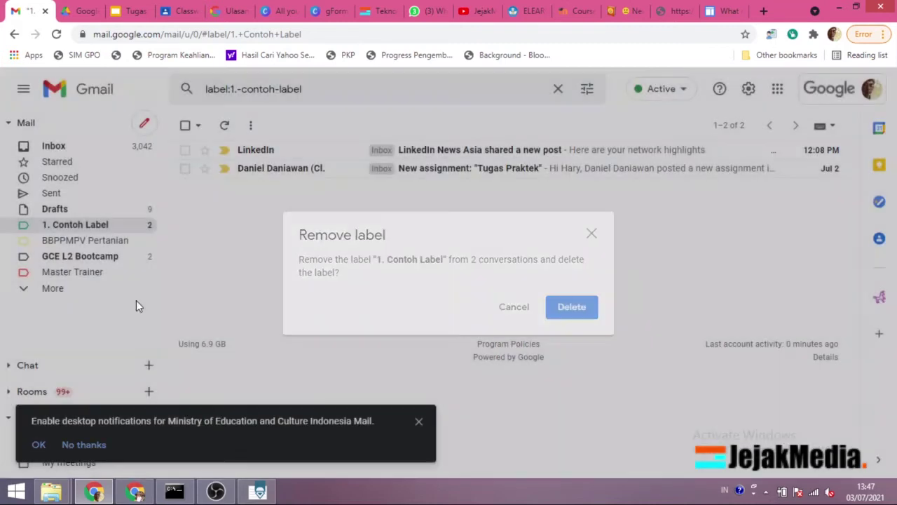
Step: Create a label named "1. Contoh Label 2" nested under "BBPPMPV Pertanian" and open it from the label list
{"action": "left_click", "coordinate": [59, 275]}
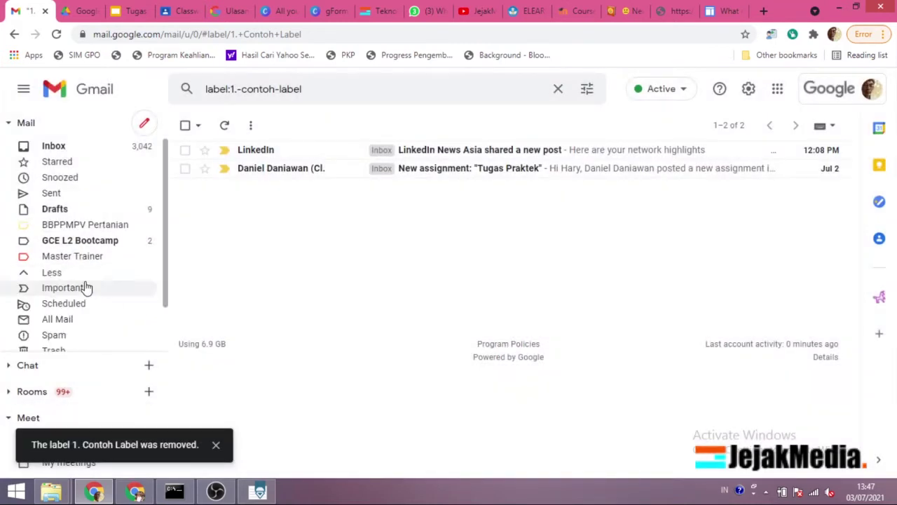
{"action": "scroll", "coordinate": [88, 288], "scroll_direction": "down", "scroll_amount": 2}
{"action": "left_click", "coordinate": [96, 351]}
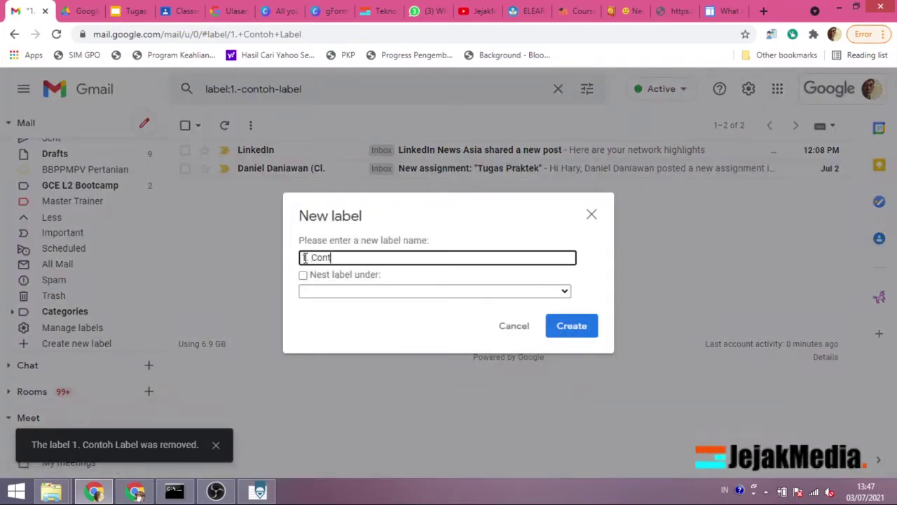
{"action": "type", "text": "1. Contoh Label 2"}
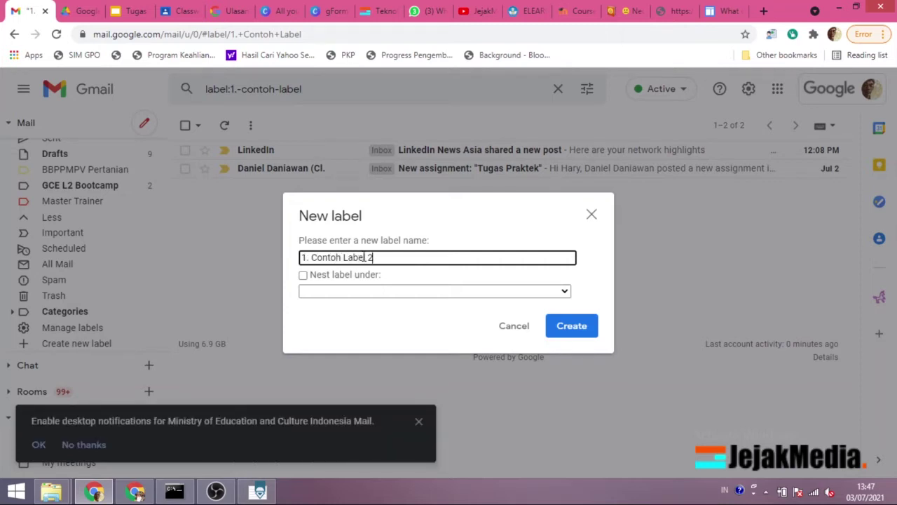
{"action": "left_click", "coordinate": [303, 275]}
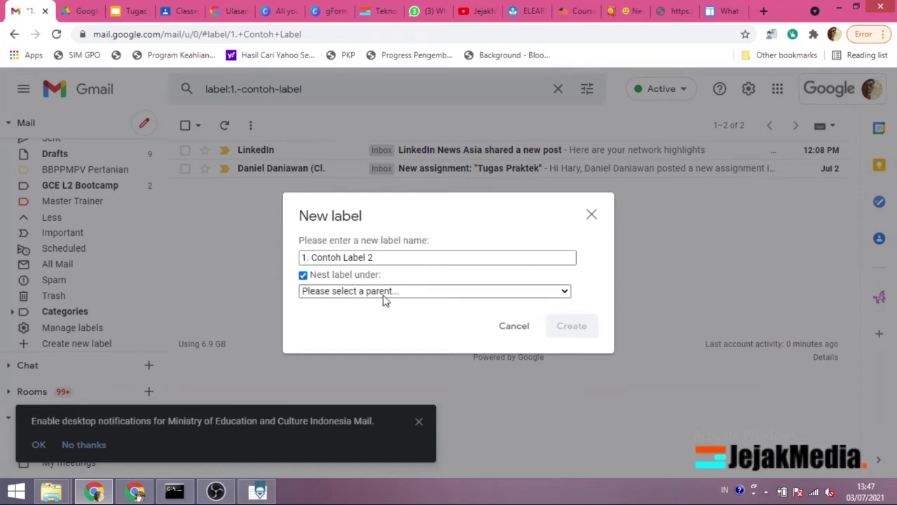
{"action": "left_click", "coordinate": [561, 298]}
{"action": "left_click", "coordinate": [382, 321]}
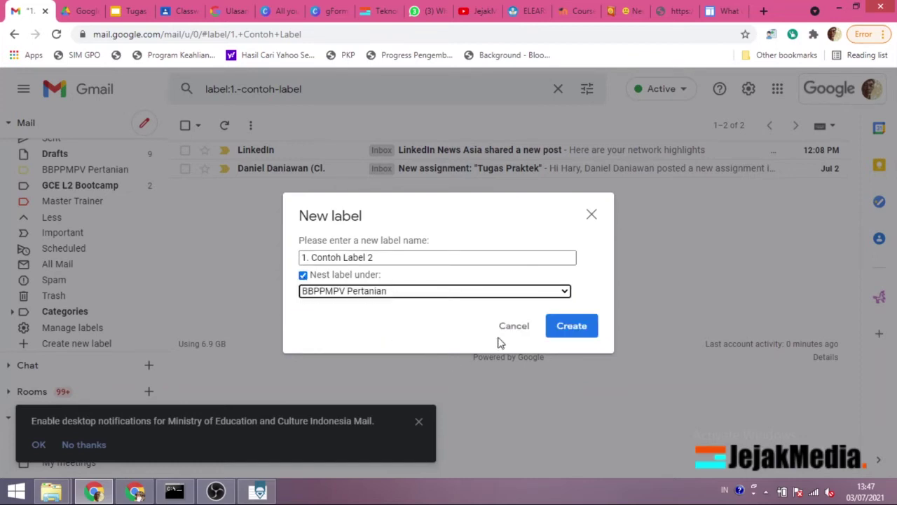
{"action": "left_click", "coordinate": [550, 327]}
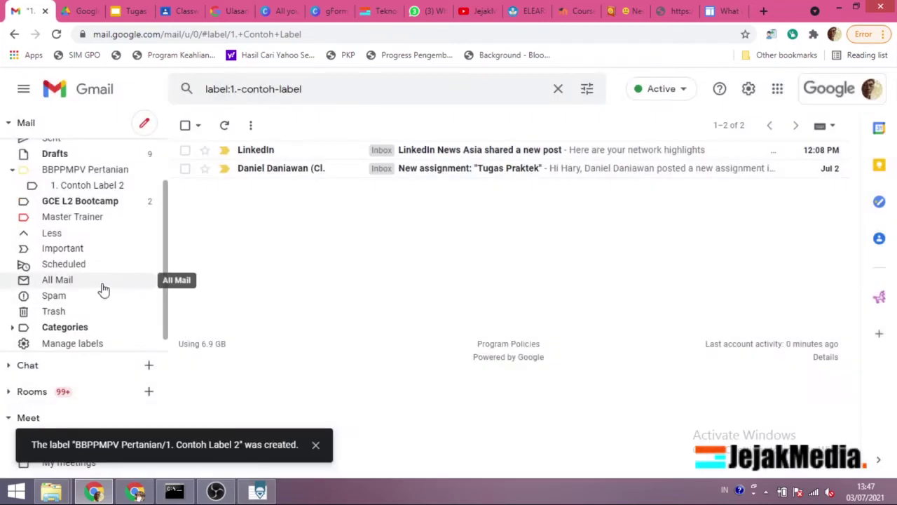
{"action": "left_click", "coordinate": [122, 170]}
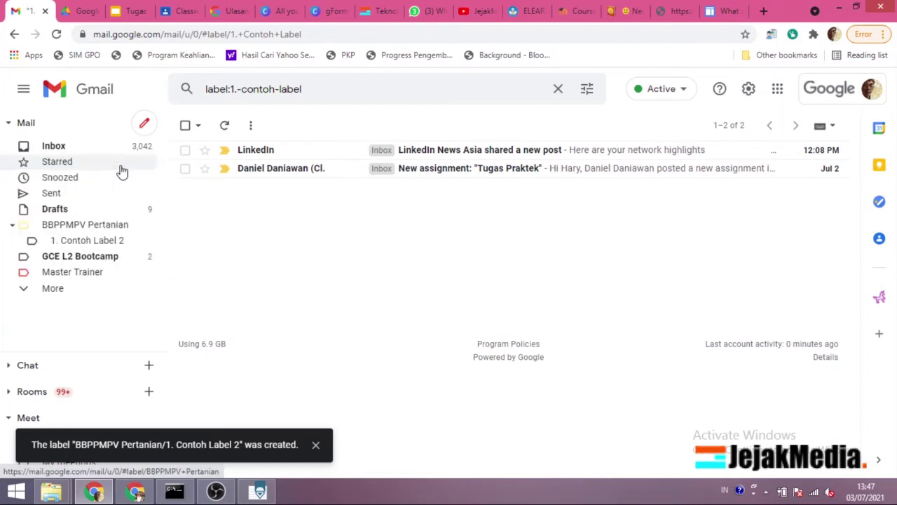
{"action": "left_click", "coordinate": [74, 240]}
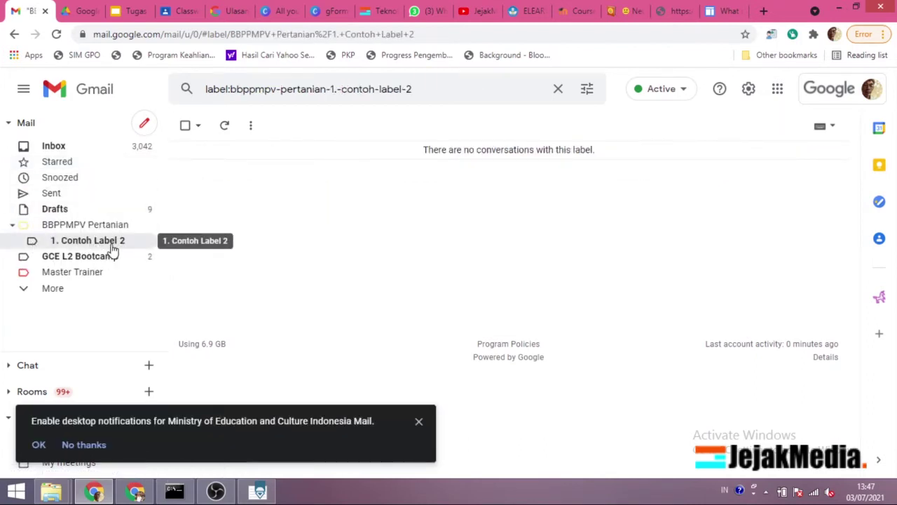
Step: Select the LinkedIn and "Tugas Praktek" inbox conversations and examine the labels available for them, trying the label filter with "c"
{"action": "left_click", "coordinate": [74, 146]}
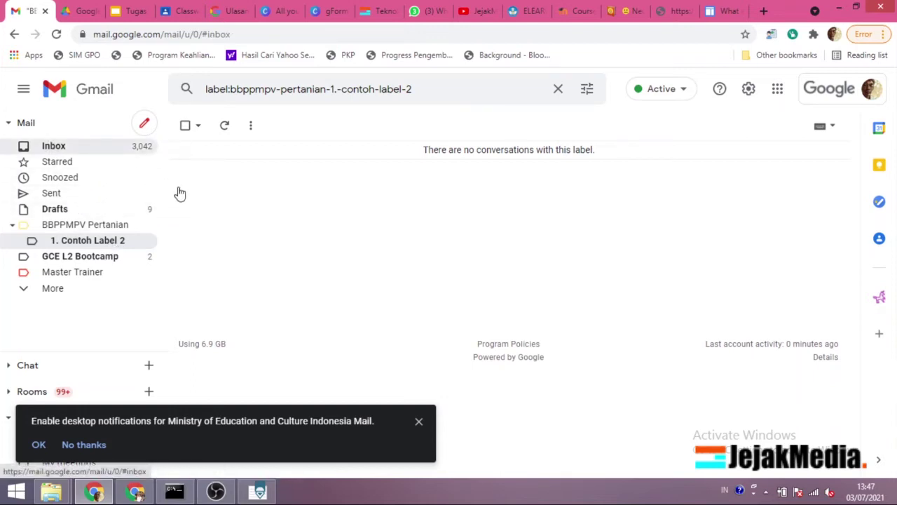
{"action": "left_click", "coordinate": [185, 199]}
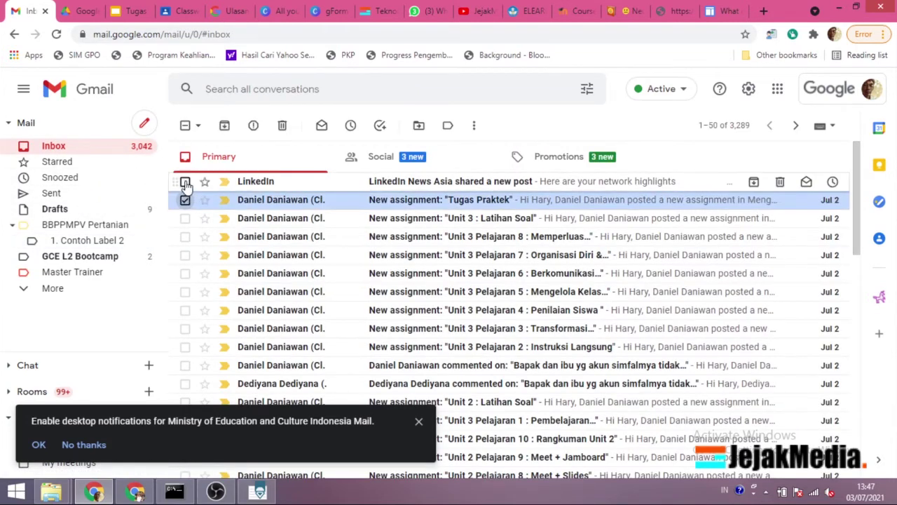
{"action": "left_click", "coordinate": [185, 181]}
{"action": "left_click", "coordinate": [447, 125]}
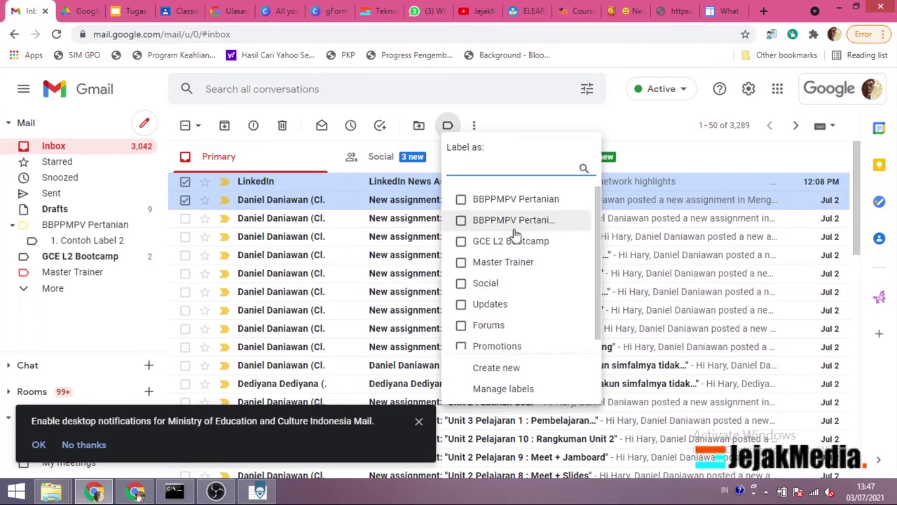
{"action": "scroll", "coordinate": [541, 304], "scroll_direction": "down", "scroll_amount": 1}
{"action": "scroll", "coordinate": [542, 302], "scroll_direction": "up", "scroll_amount": 1}
{"action": "scroll", "coordinate": [540, 267], "scroll_direction": "down", "scroll_amount": 1}
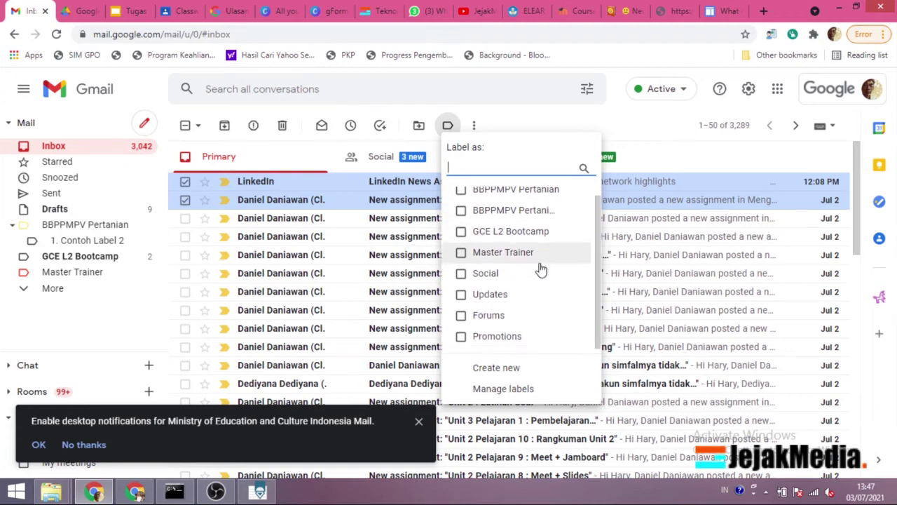
{"action": "scroll", "coordinate": [541, 270], "scroll_direction": "up", "scroll_amount": 1}
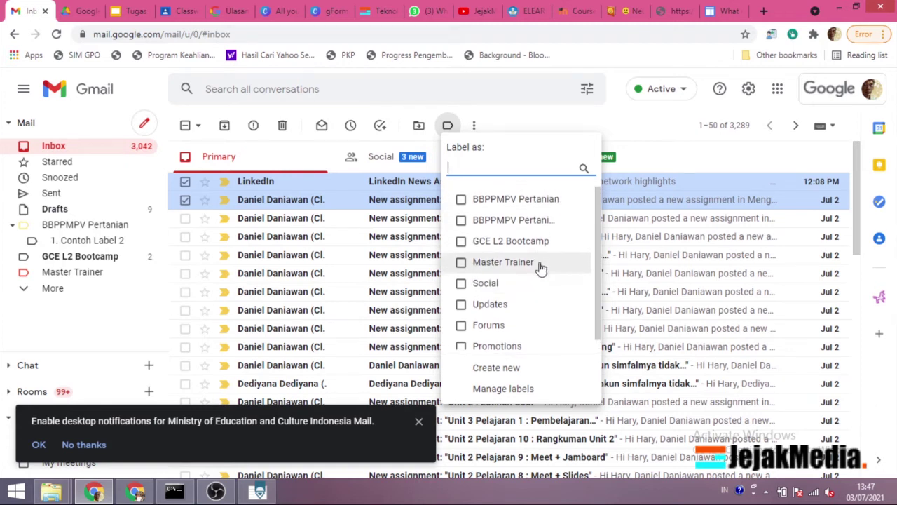
{"action": "type", "text": "c"}
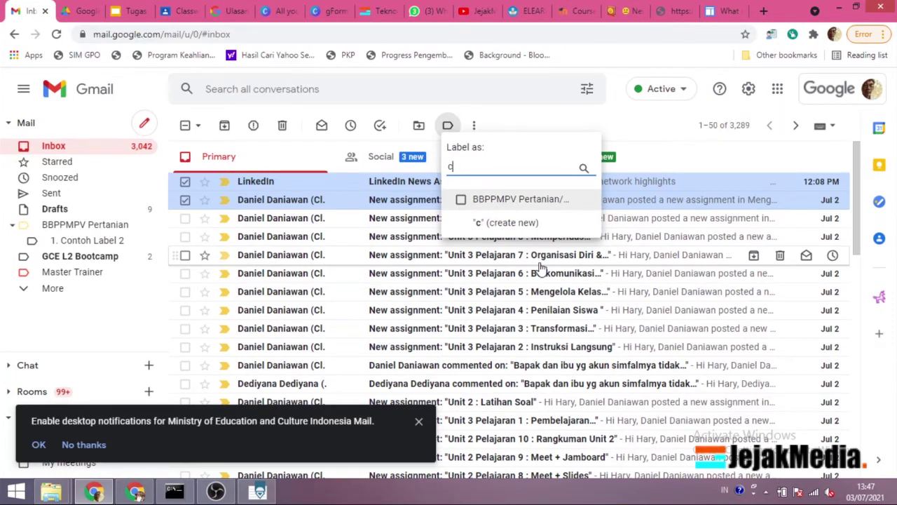
{"action": "key", "text": "BackSpace"}
{"action": "key", "text": "BackSpace"}
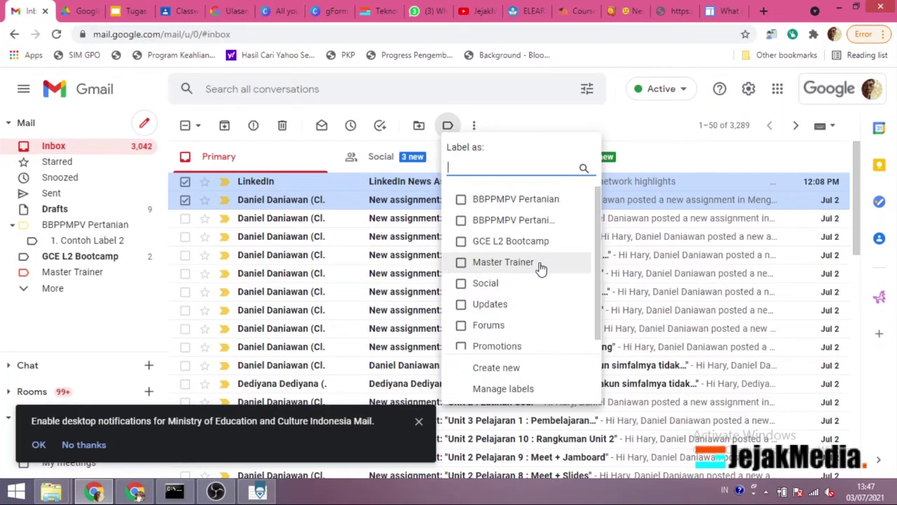
Step: Open the label management settings and examine the show and hide options for system labels, categories and custom labels
{"action": "left_click", "coordinate": [524, 388]}
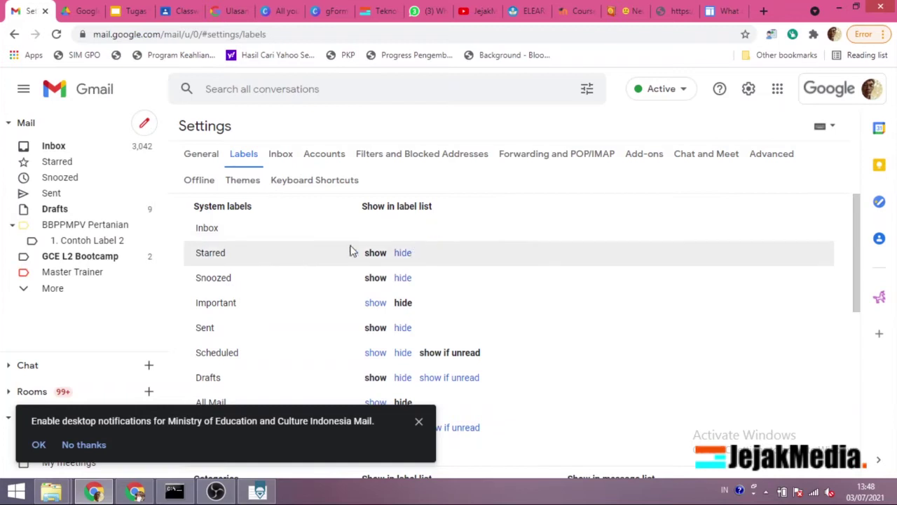
{"action": "scroll", "coordinate": [263, 239], "scroll_direction": "down", "scroll_amount": 1}
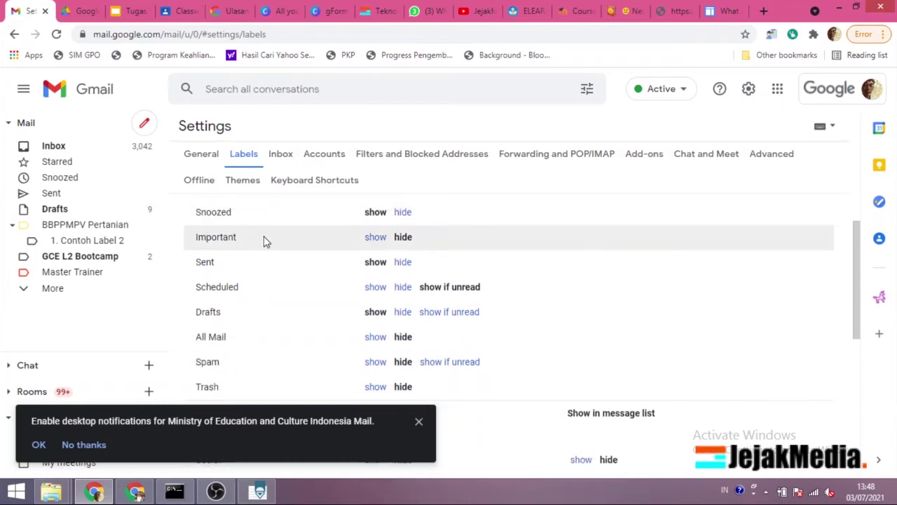
{"action": "scroll", "coordinate": [266, 244], "scroll_direction": "down", "scroll_amount": 1}
{"action": "scroll", "coordinate": [294, 258], "scroll_direction": "down", "scroll_amount": 1}
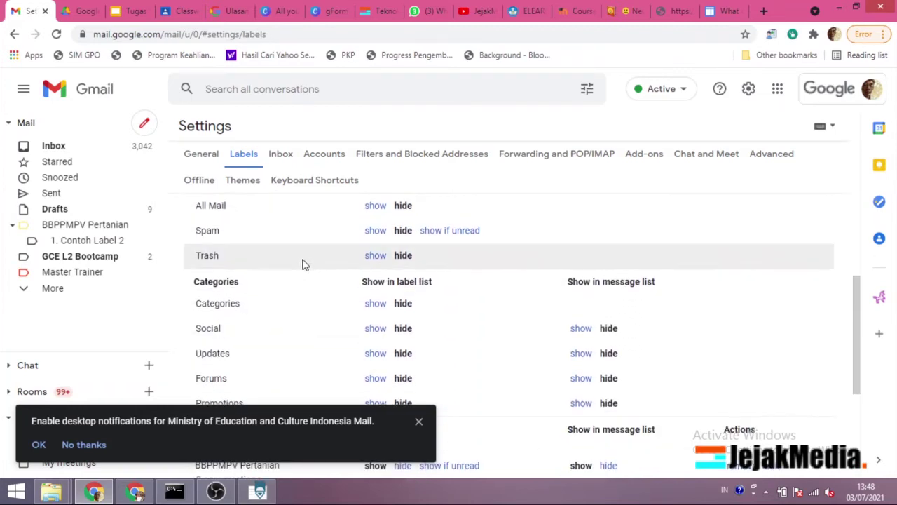
{"action": "left_click", "coordinate": [418, 420]}
{"action": "scroll", "coordinate": [310, 336], "scroll_direction": "down", "scroll_amount": 1}
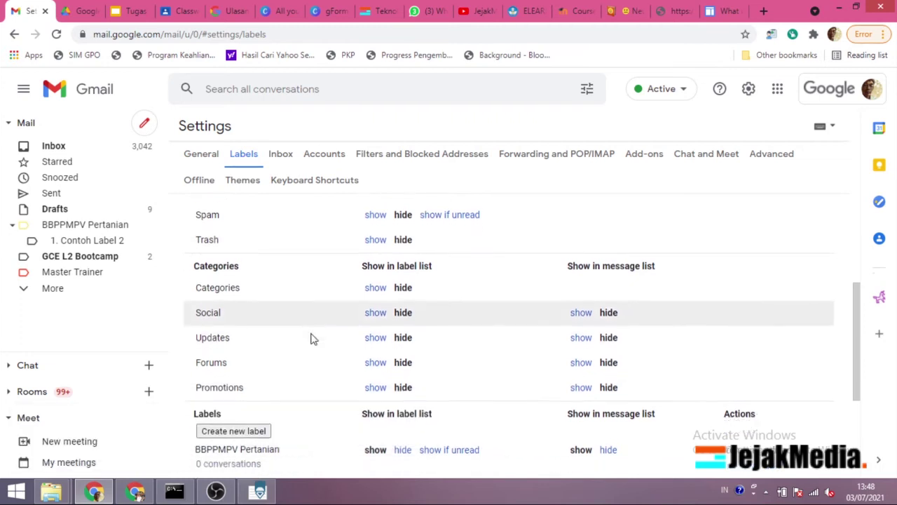
{"action": "scroll", "coordinate": [314, 339], "scroll_direction": "down", "scroll_amount": 2}
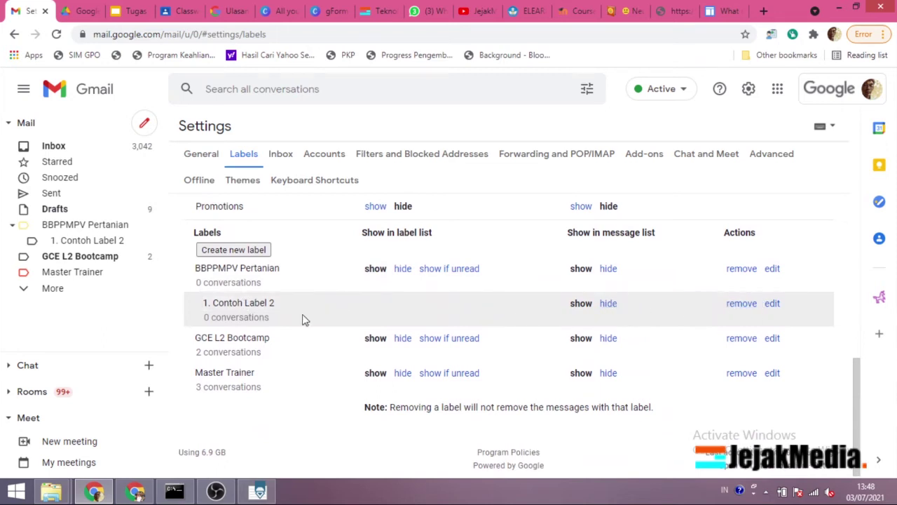
{"action": "scroll", "coordinate": [357, 304], "scroll_direction": "up", "scroll_amount": 2}
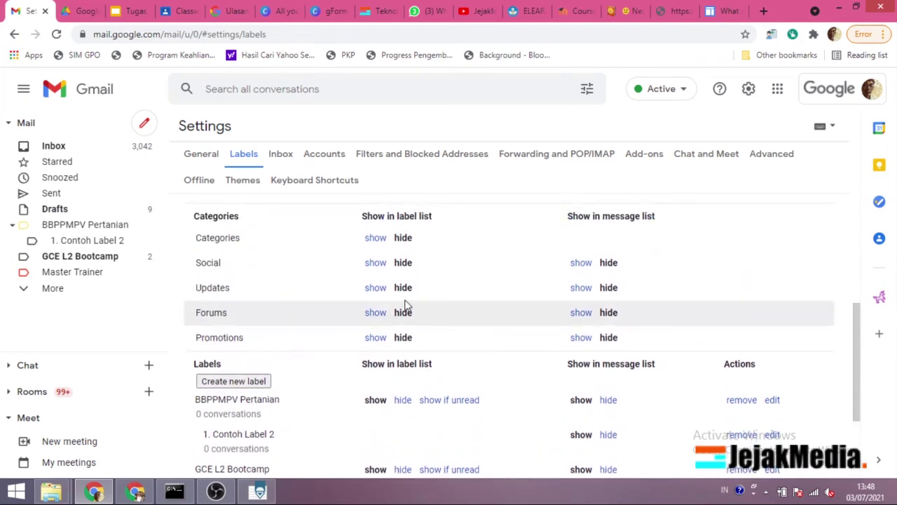
Step: Open the inbox settings and try turning the Social and Promotions categories off and back on
{"action": "scroll", "coordinate": [315, 302], "scroll_direction": "up", "scroll_amount": 3}
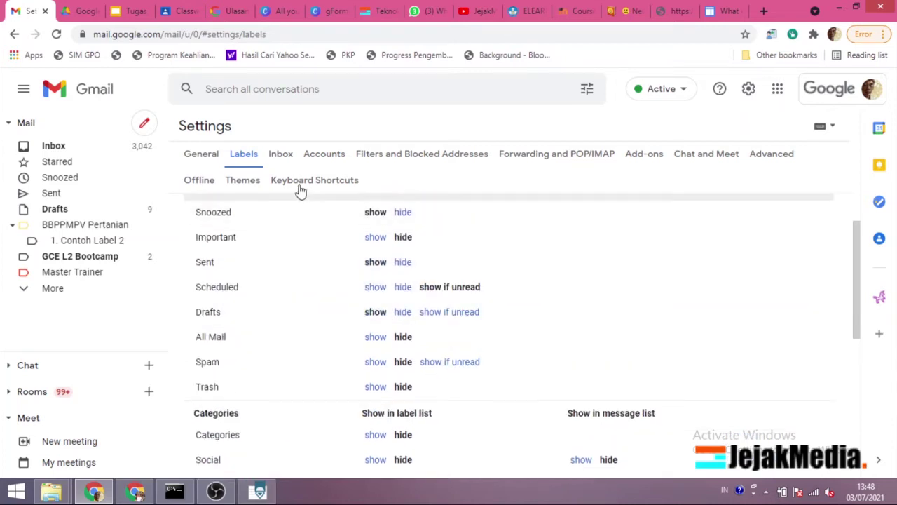
{"action": "left_click", "coordinate": [282, 161]}
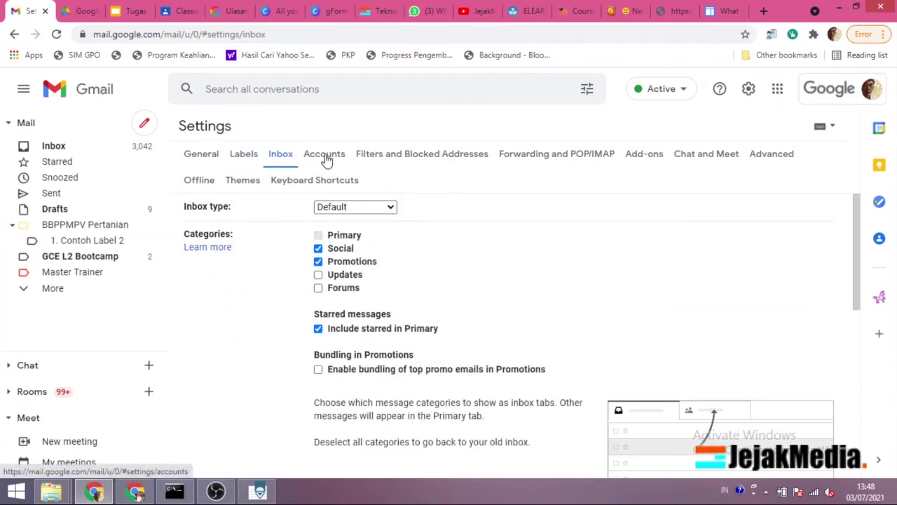
{"action": "mouse_move", "coordinate": [340, 252]}
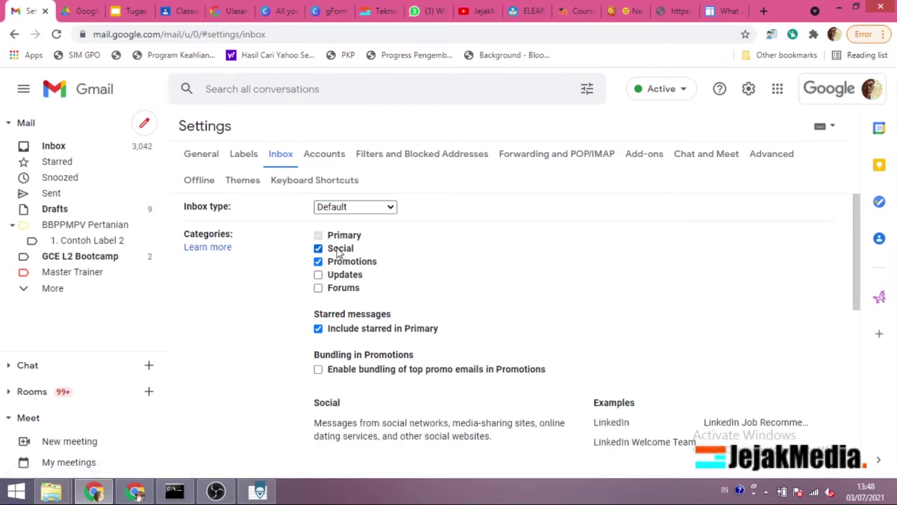
{"action": "left_click", "coordinate": [319, 262]}
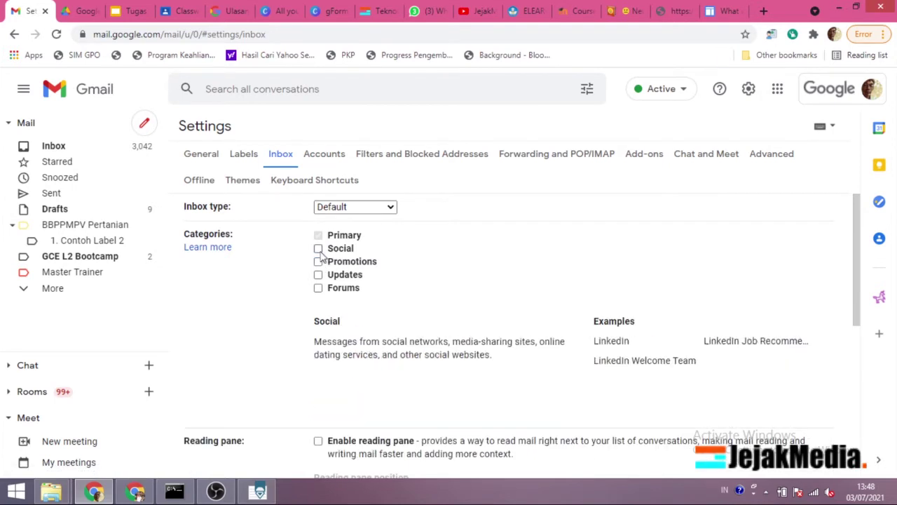
{"action": "left_click", "coordinate": [319, 261]}
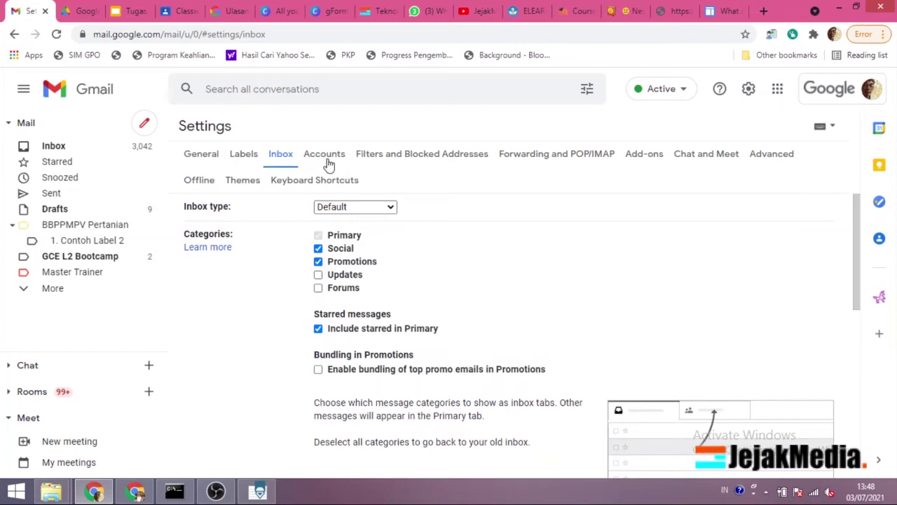
Step: Review the custom labels and their actions in the label settings, and examine the general mail settings
{"action": "left_click", "coordinate": [252, 160]}
{"action": "scroll", "coordinate": [341, 271], "scroll_direction": "down", "scroll_amount": 10}
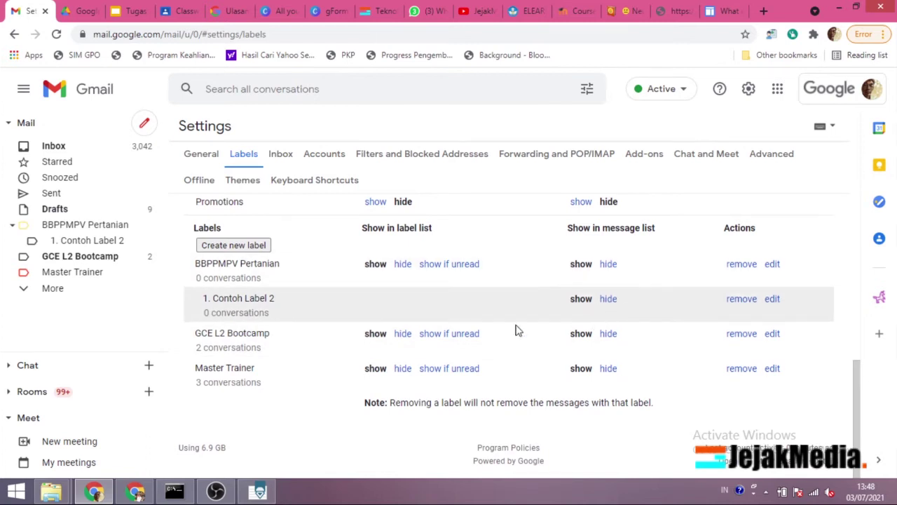
{"action": "scroll", "coordinate": [277, 337], "scroll_direction": "up", "scroll_amount": 1}
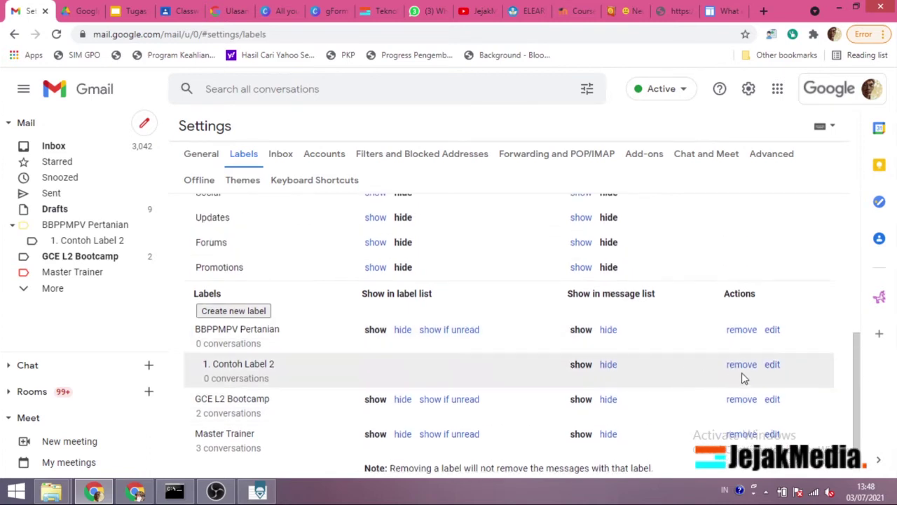
{"action": "scroll", "coordinate": [273, 329], "scroll_direction": "up", "scroll_amount": 4}
{"action": "left_click", "coordinate": [203, 159]}
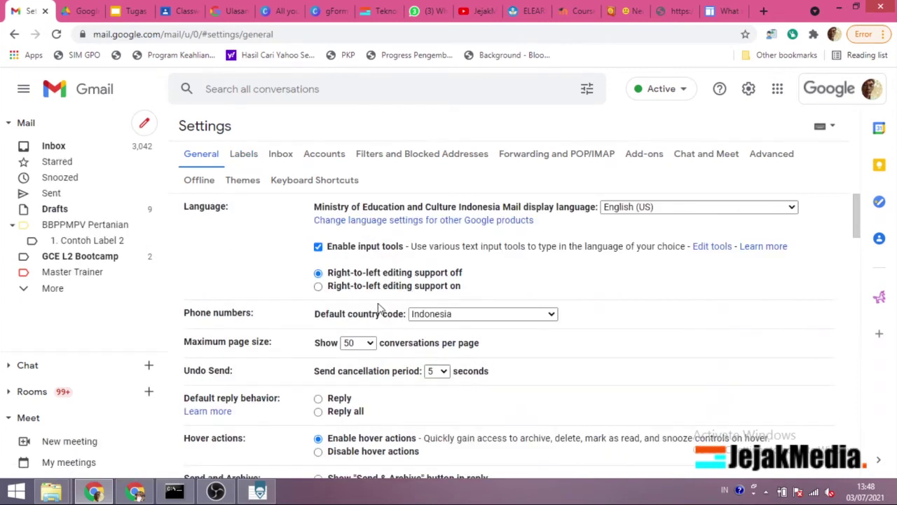
{"action": "scroll", "coordinate": [379, 308], "scroll_direction": "down", "scroll_amount": 2}
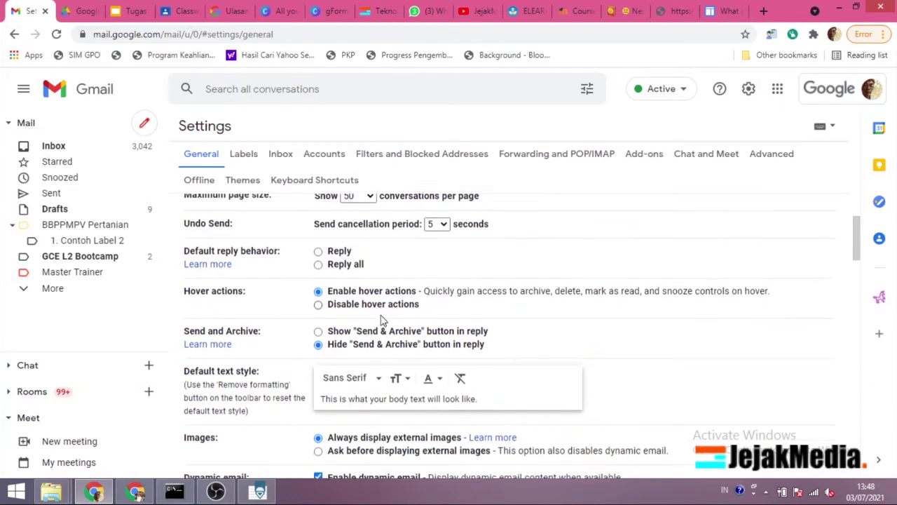
{"action": "scroll", "coordinate": [382, 319], "scroll_direction": "down", "scroll_amount": 2}
{"action": "scroll", "coordinate": [382, 320], "scroll_direction": "down", "scroll_amount": 3}
{"action": "scroll", "coordinate": [384, 321], "scroll_direction": "down", "scroll_amount": 4}
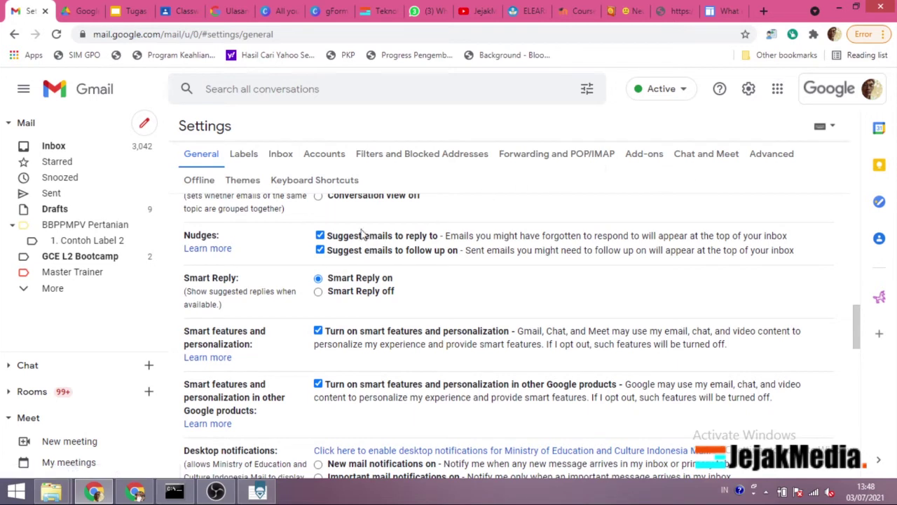
Step: Edit the label "1. Contoh Label 2" so it is no longer nested under "BBPPMPV Pertanian", and open it from the label list
{"action": "left_click", "coordinate": [83, 240]}
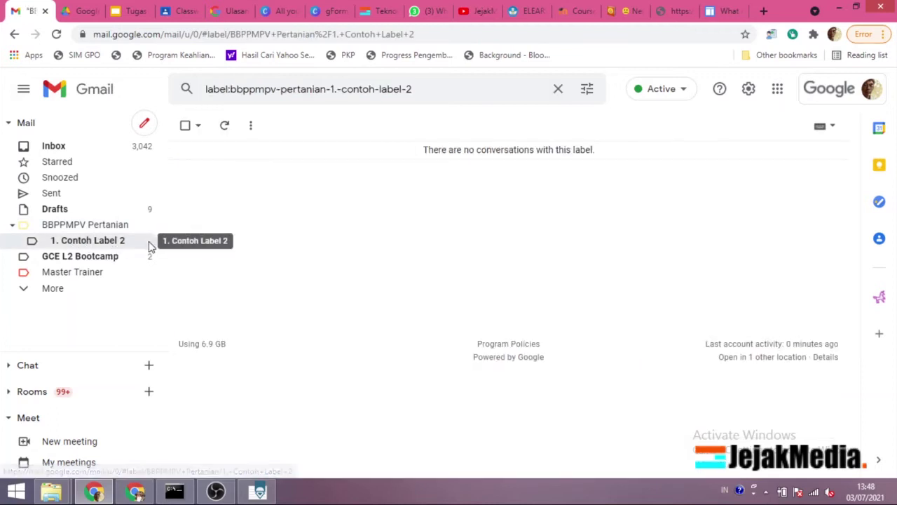
{"action": "left_click", "coordinate": [60, 288]}
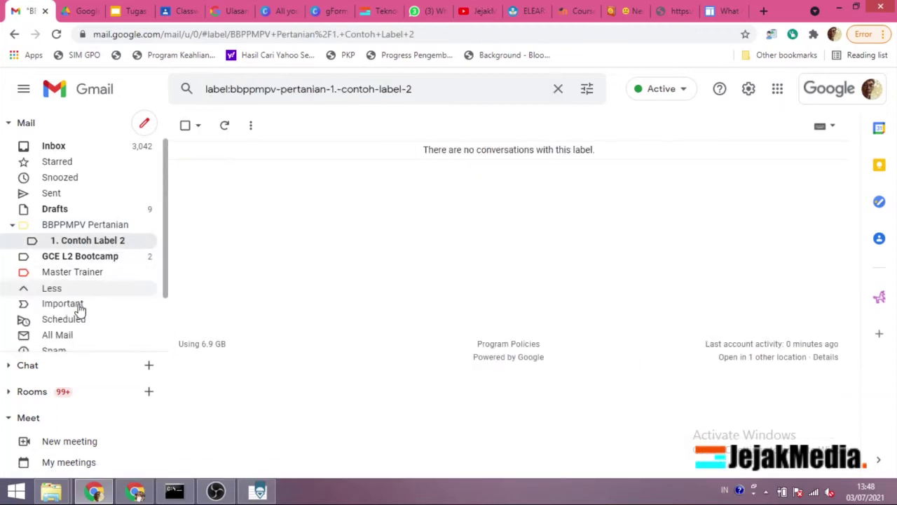
{"action": "scroll", "coordinate": [106, 331], "scroll_direction": "down", "scroll_amount": 1}
{"action": "left_click", "coordinate": [77, 328]}
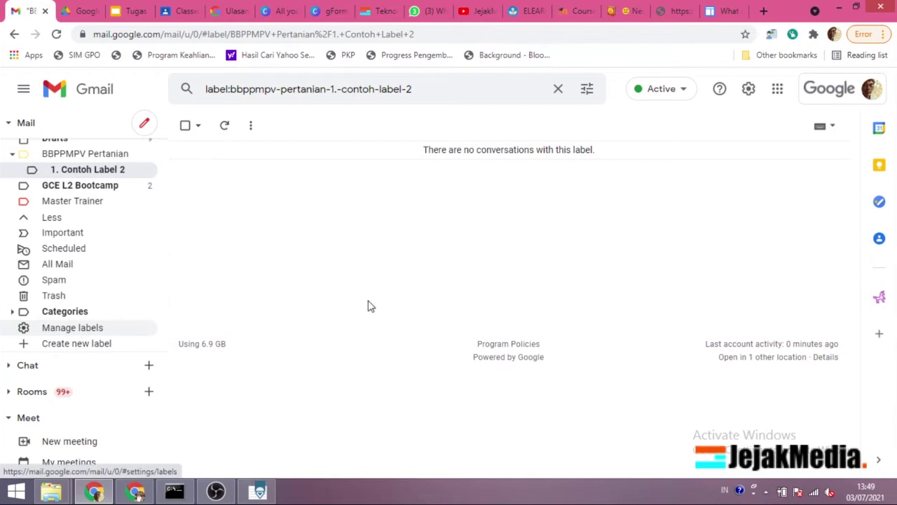
{"action": "scroll", "coordinate": [433, 307], "scroll_direction": "down", "scroll_amount": 3}
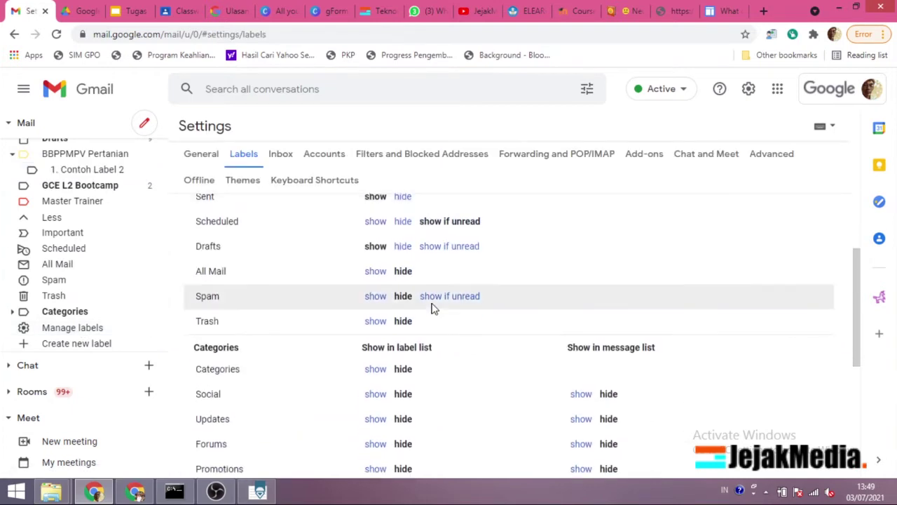
{"action": "scroll", "coordinate": [432, 307], "scroll_direction": "up", "scroll_amount": 2}
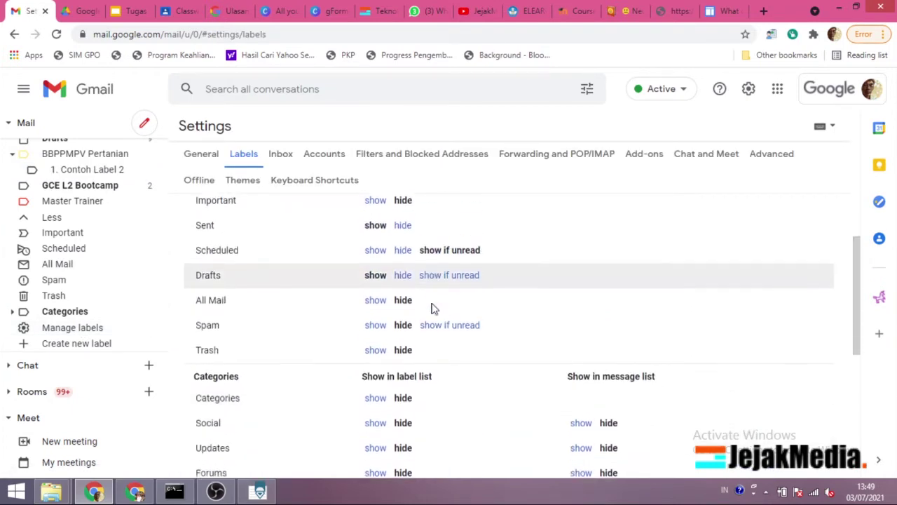
{"action": "scroll", "coordinate": [433, 307], "scroll_direction": "down", "scroll_amount": 5}
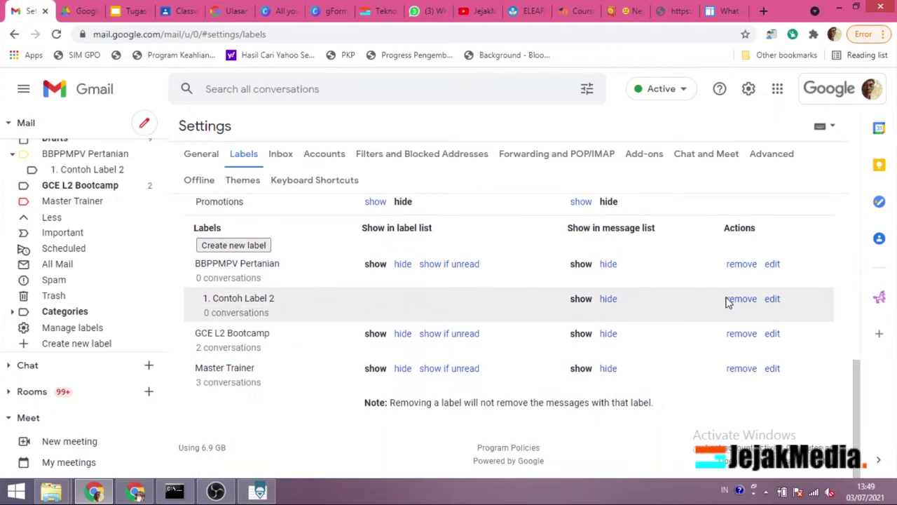
{"action": "left_click", "coordinate": [769, 300]}
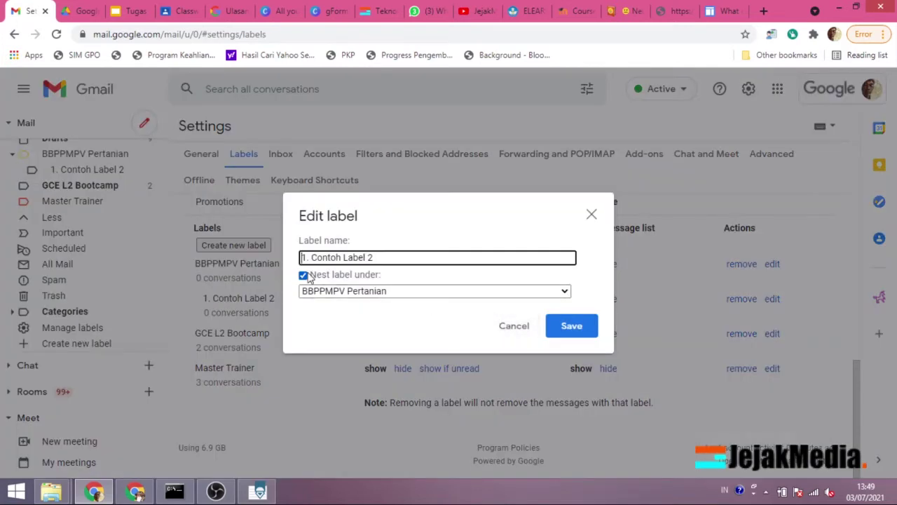
{"action": "left_click", "coordinate": [304, 276]}
{"action": "left_click", "coordinate": [572, 326]}
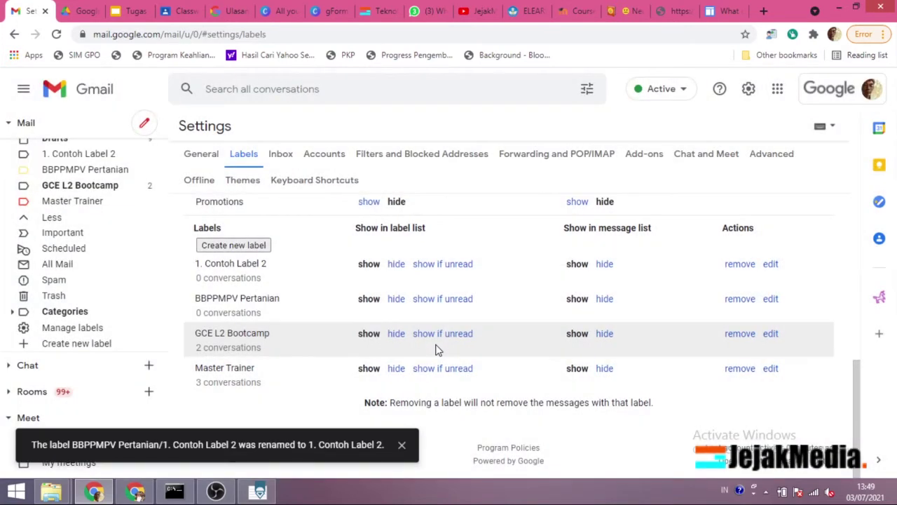
{"action": "scroll", "coordinate": [194, 262], "scroll_direction": "up", "scroll_amount": 2}
{"action": "scroll", "coordinate": [71, 246], "scroll_direction": "up", "scroll_amount": 1}
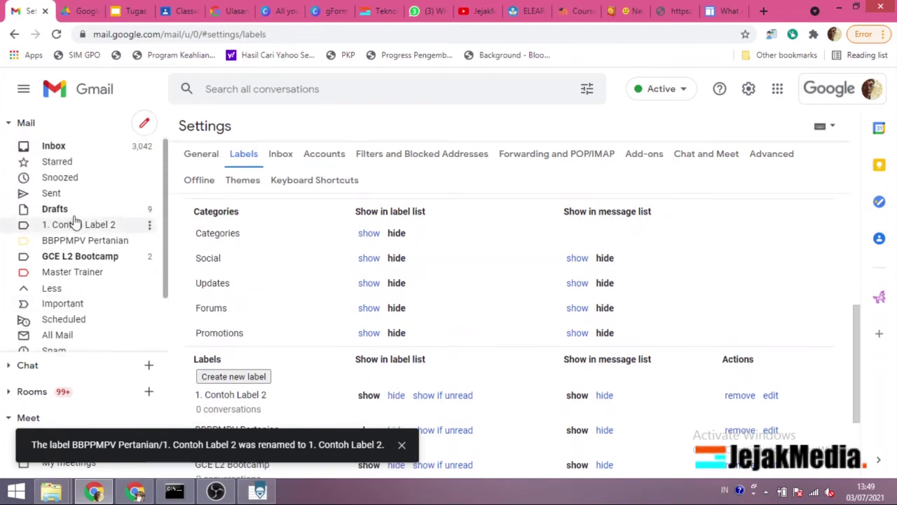
{"action": "left_click", "coordinate": [72, 229]}
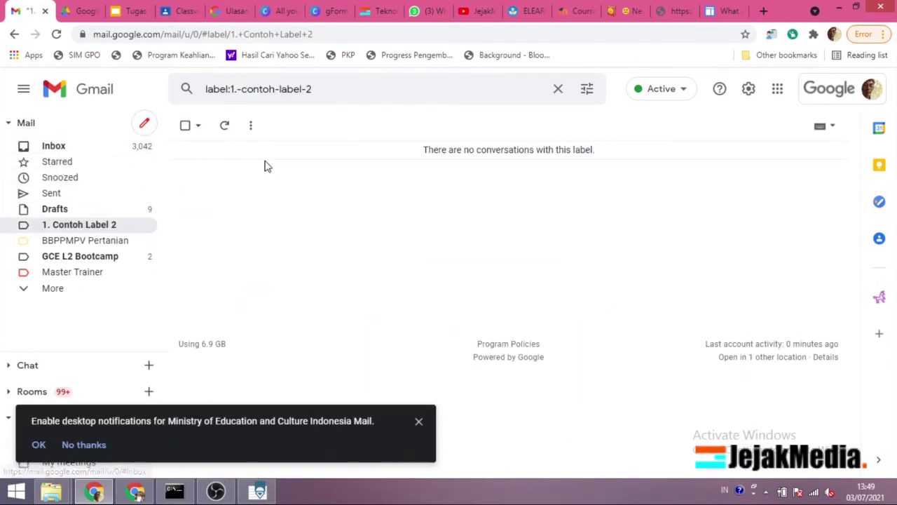
Step: Apply the label "1. Contoh Label 2" to the LinkedIn and "Tugas Praktek" inbox conversations and open that label
{"action": "left_click", "coordinate": [62, 150]}
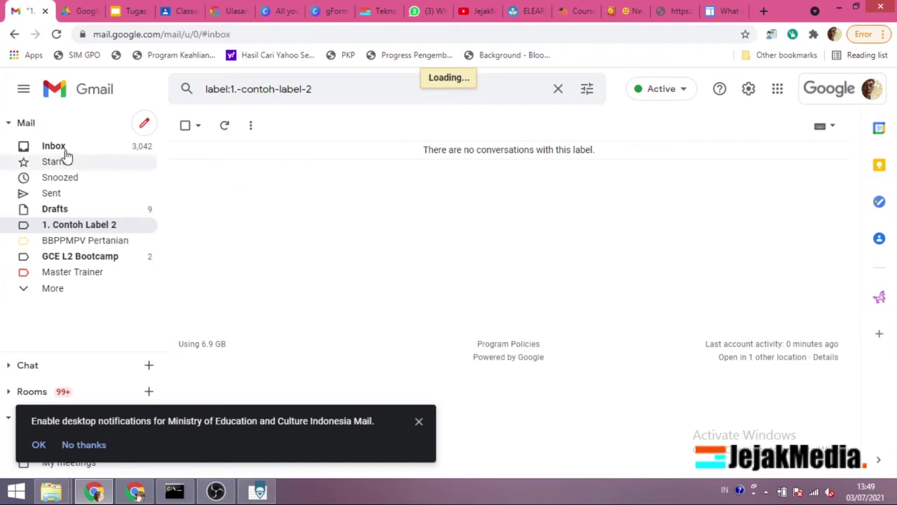
{"action": "left_click", "coordinate": [186, 181]}
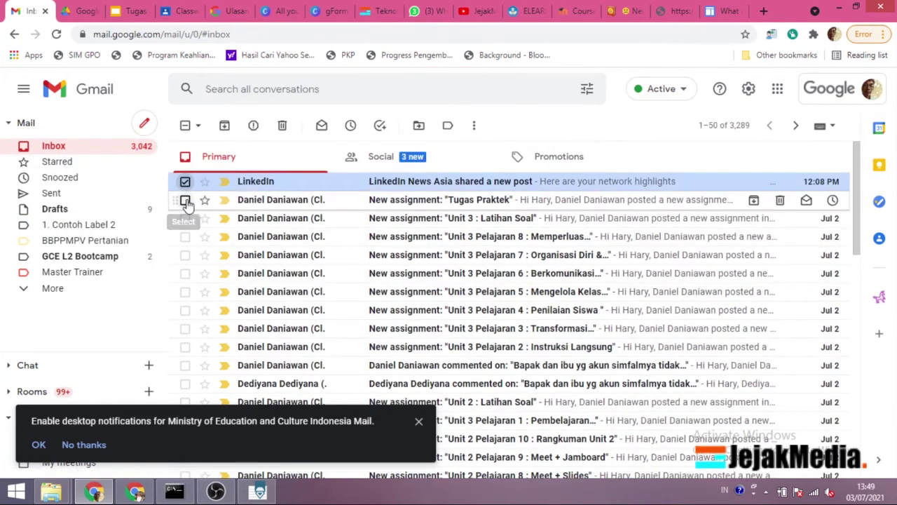
{"action": "left_click", "coordinate": [185, 200]}
{"action": "left_click", "coordinate": [447, 125]}
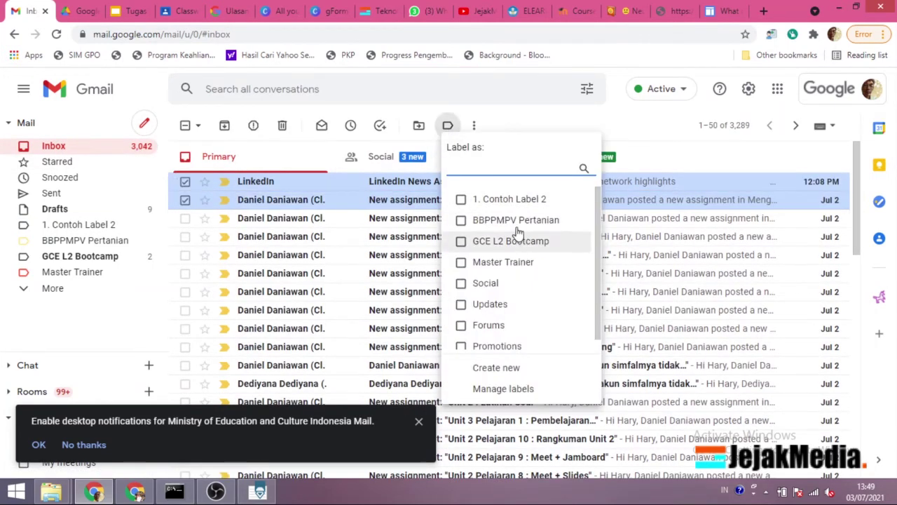
{"action": "left_click", "coordinate": [483, 199]}
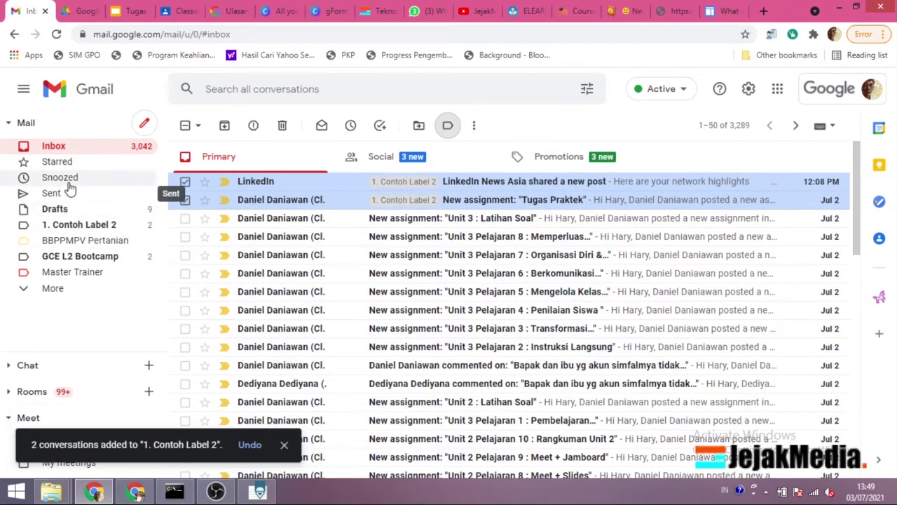
{"action": "left_click", "coordinate": [74, 228]}
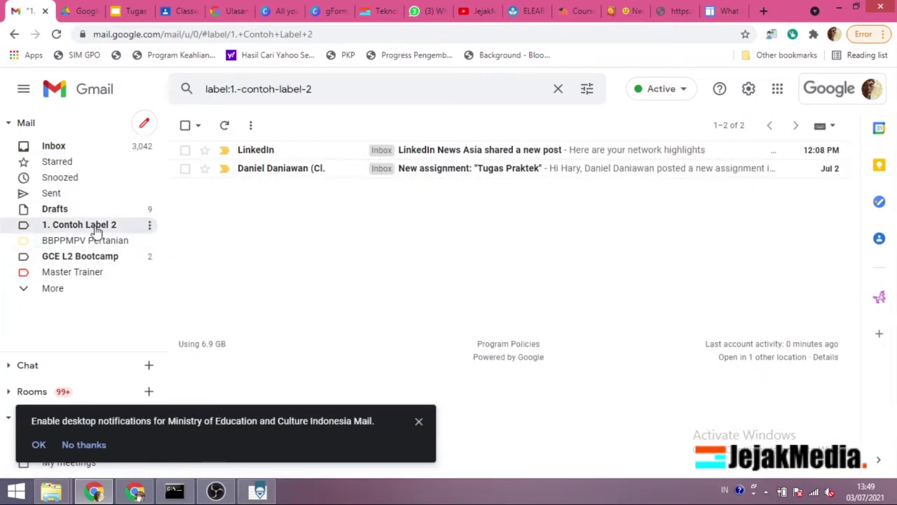
Step: Set the color of the label "1. Contoh Label 2" to orange
{"action": "left_click", "coordinate": [149, 228]}
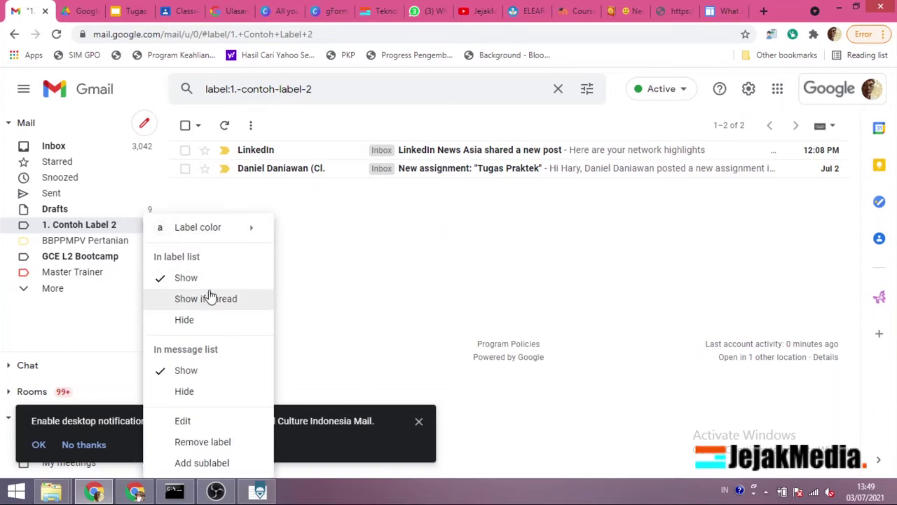
{"action": "mouse_move", "coordinate": [249, 232]}
{"action": "left_click", "coordinate": [314, 296]}
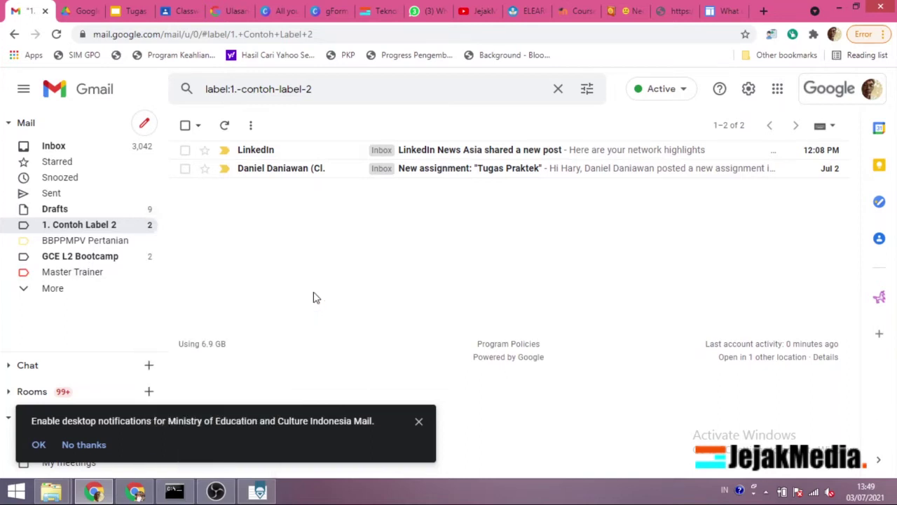
Step: Try hiding the label "1. Contoh Label 2" from the message list and set it back to shown
{"action": "left_click", "coordinate": [149, 226]}
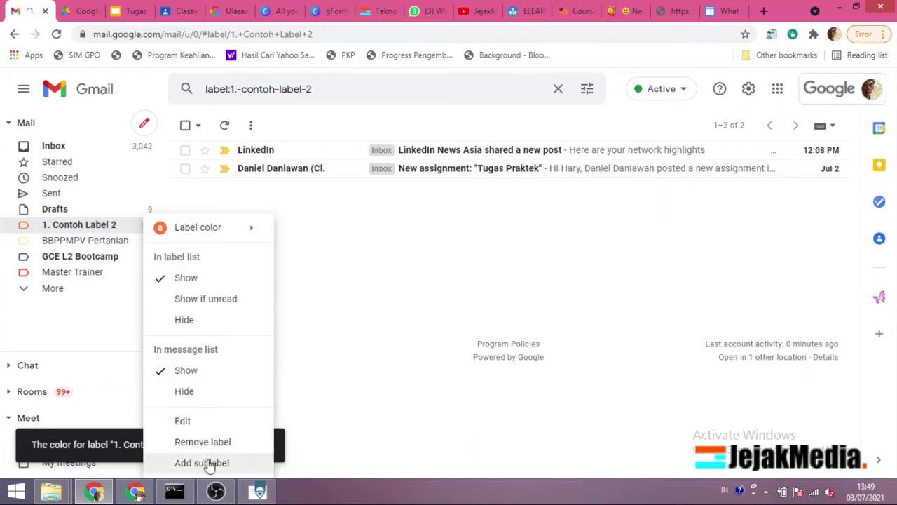
{"action": "left_click", "coordinate": [184, 391]}
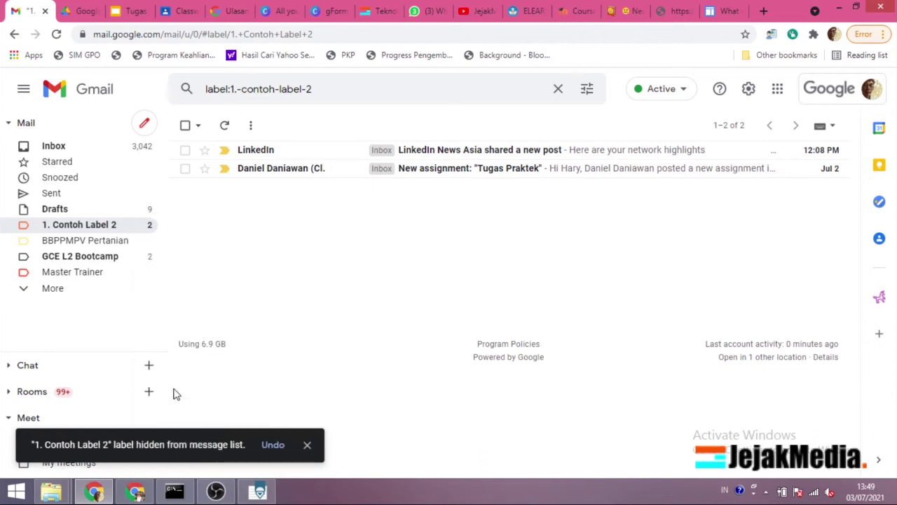
{"action": "left_click", "coordinate": [150, 225]}
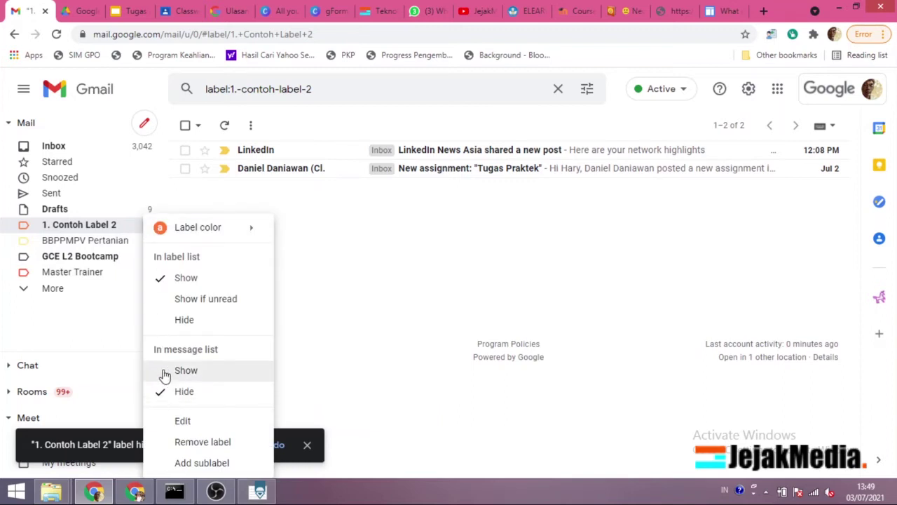
{"action": "left_click", "coordinate": [164, 375]}
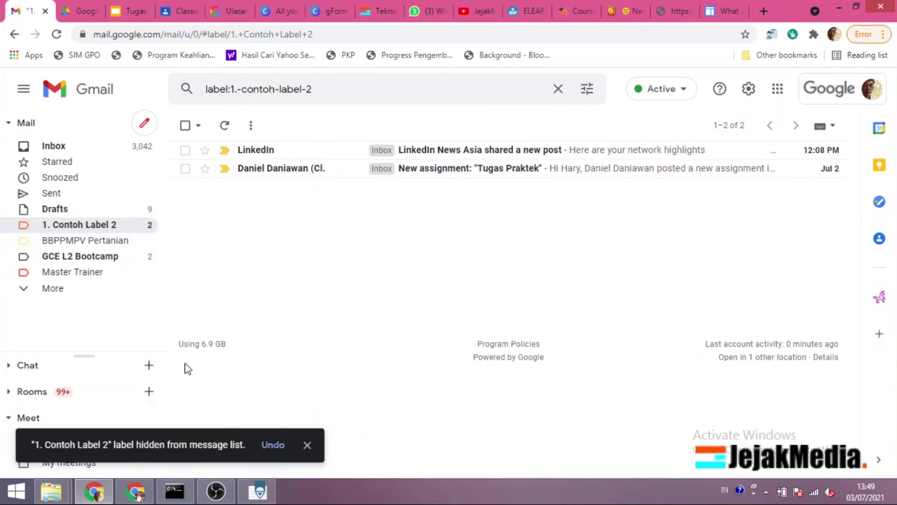
Step: Create a sublabel named "sub label" nested under "1. Contoh Label 2"
{"action": "left_click", "coordinate": [150, 225]}
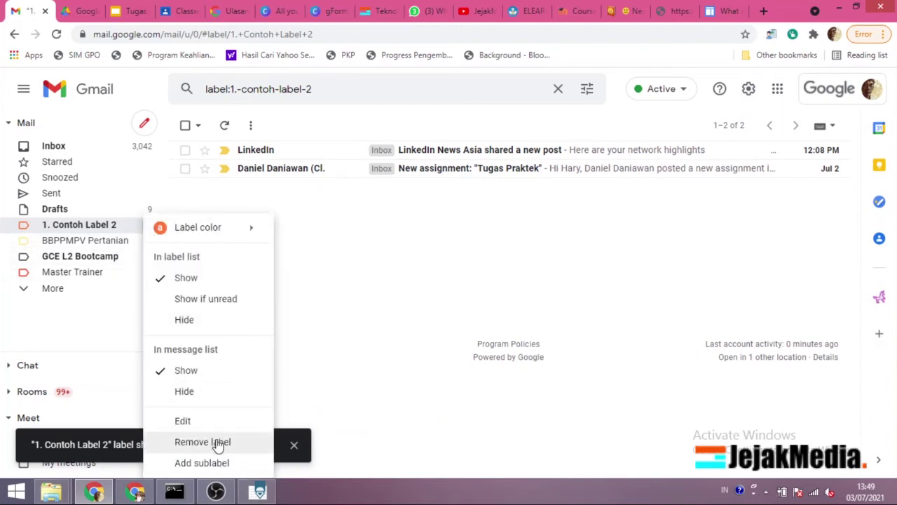
{"action": "key", "text": "Escape"}
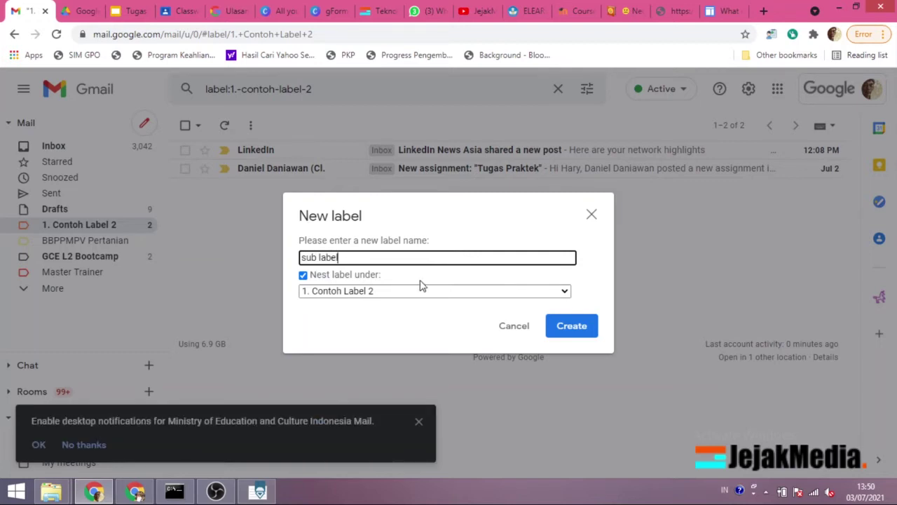
{"action": "left_click", "coordinate": [572, 326]}
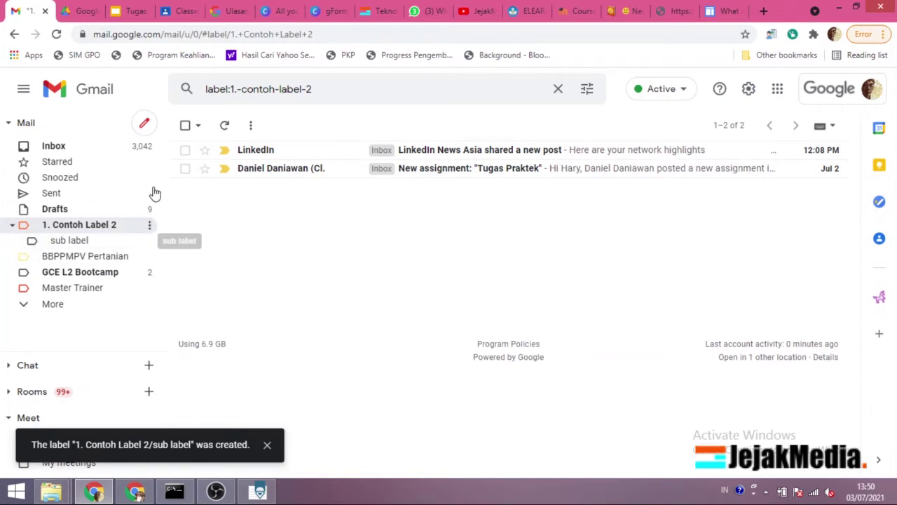
Step: Move the LinkedIn conversation from "1. Contoh Label 2" to "1. Contoh Label 2/sub label" and review both labels' message lists
{"action": "left_click", "coordinate": [185, 151]}
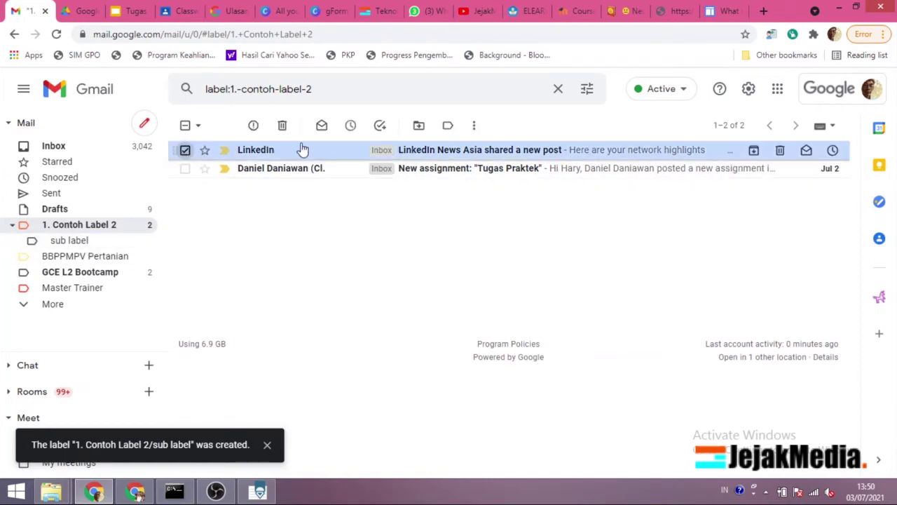
{"action": "left_click", "coordinate": [419, 127]}
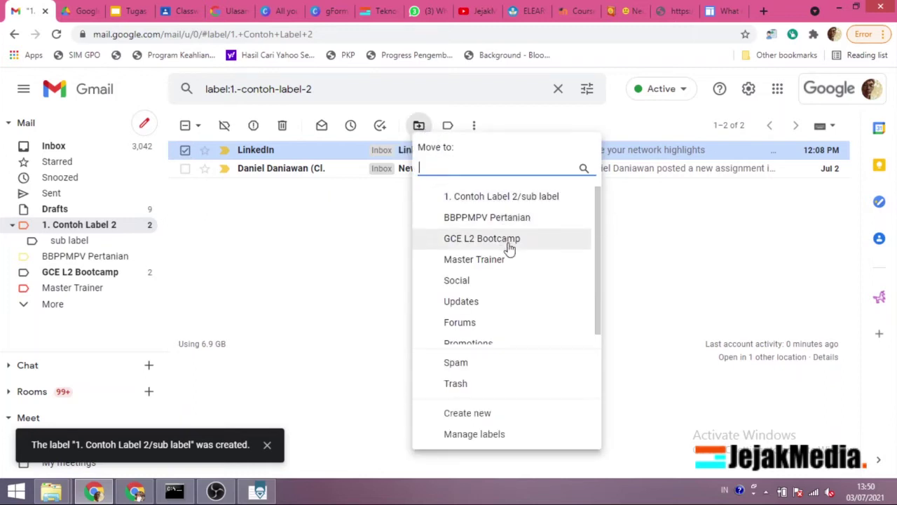
{"action": "scroll", "coordinate": [514, 294], "scroll_direction": "down", "scroll_amount": 1}
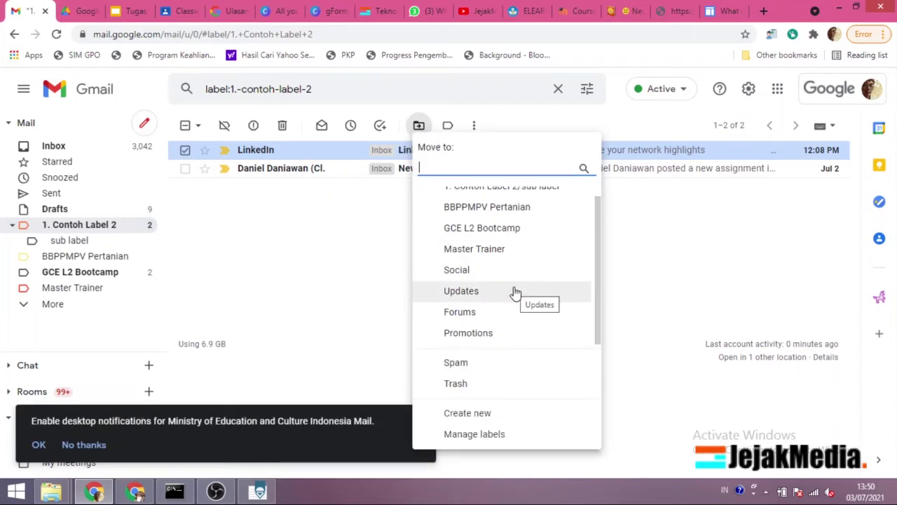
{"action": "scroll", "coordinate": [516, 291], "scroll_direction": "up", "scroll_amount": 1}
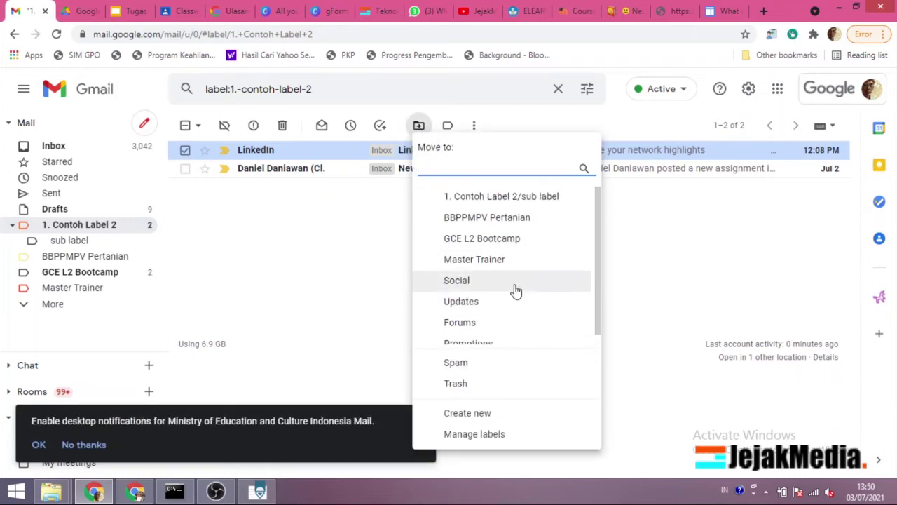
{"action": "left_click", "coordinate": [529, 197]}
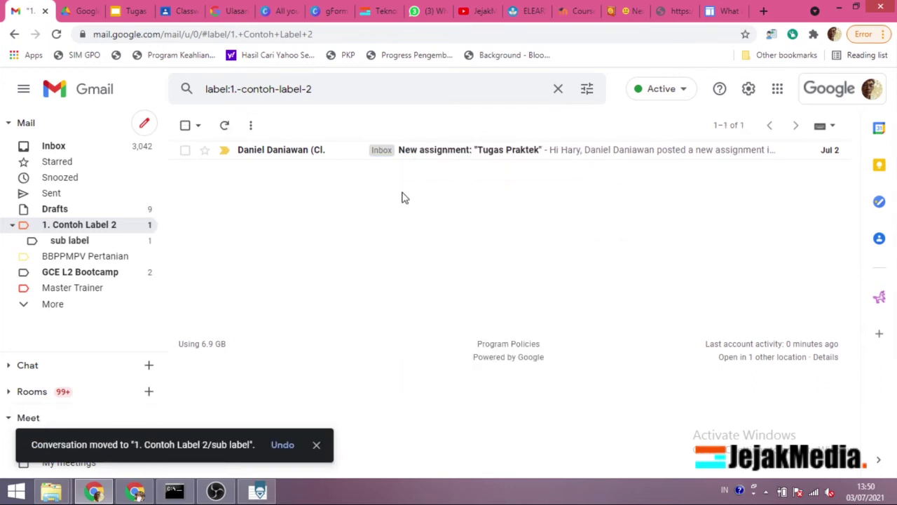
{"action": "left_click", "coordinate": [87, 241]}
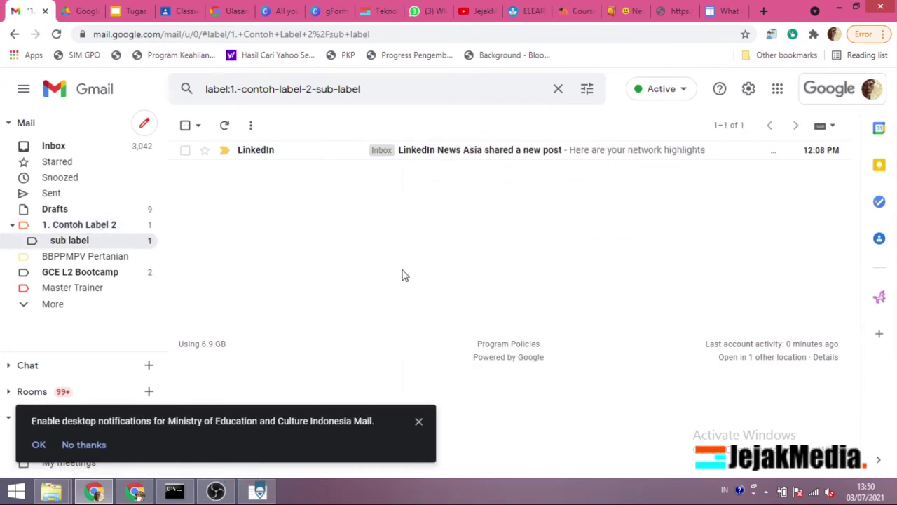
{"action": "left_click", "coordinate": [82, 226]}
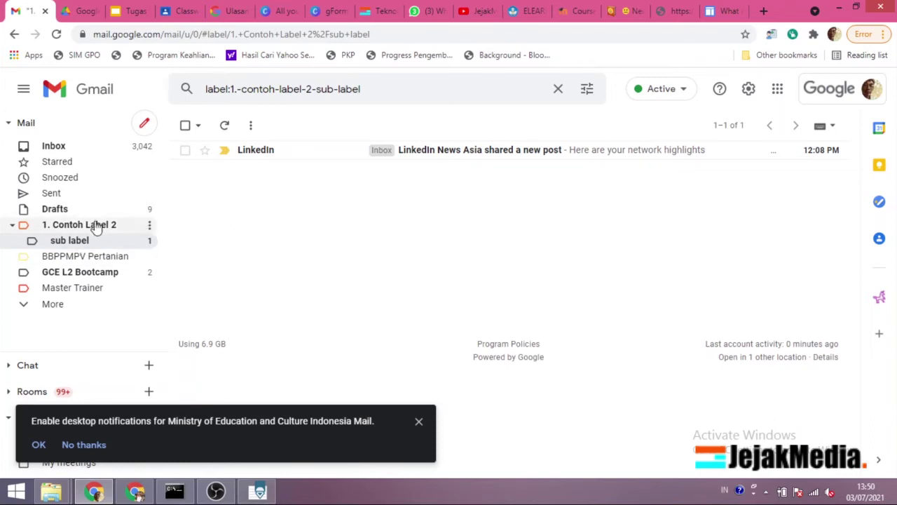
{"action": "left_click", "coordinate": [250, 127]}
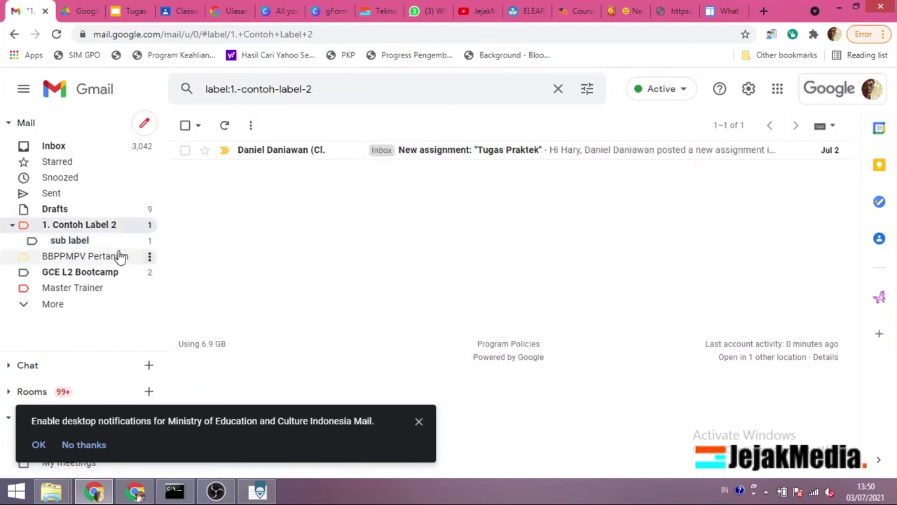
Step: Relabel the LinkedIn conversation from "sub label" back to "1. Contoh Label 2" and open the parent label
{"action": "left_click", "coordinate": [74, 240]}
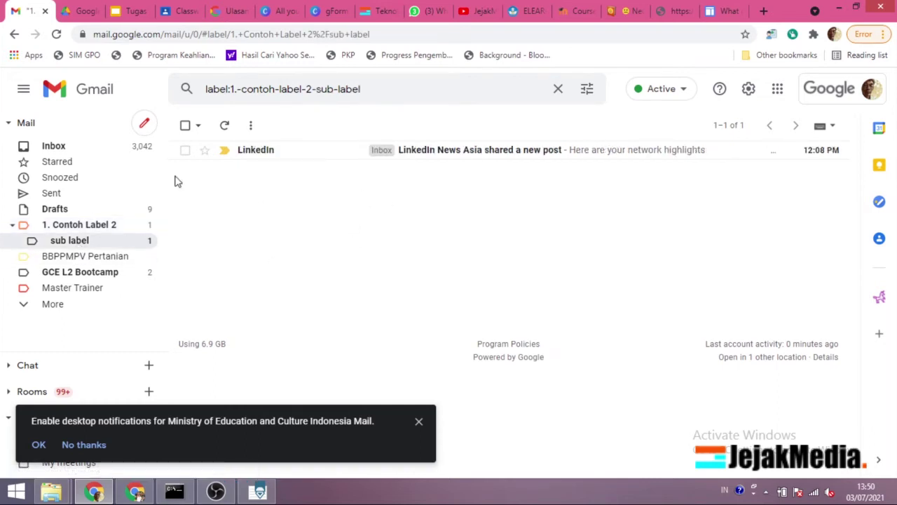
{"action": "left_click", "coordinate": [185, 150]}
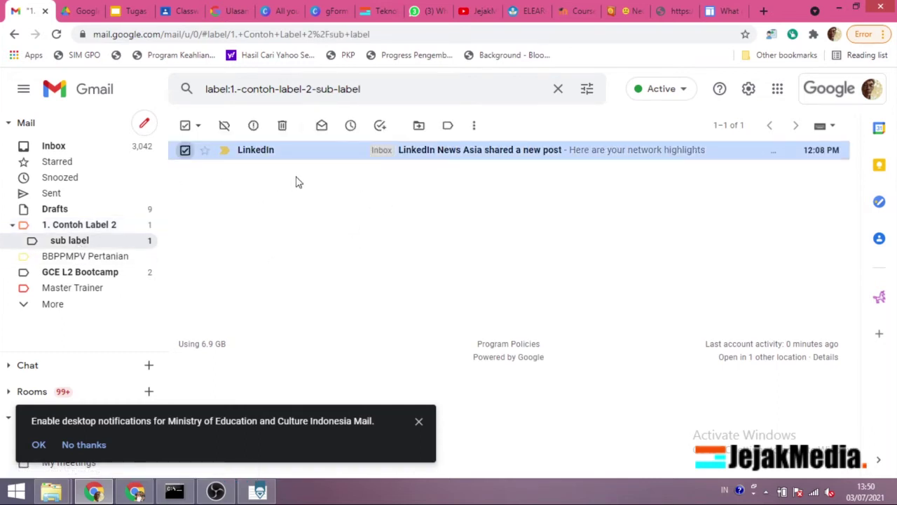
{"action": "left_click", "coordinate": [443, 131]}
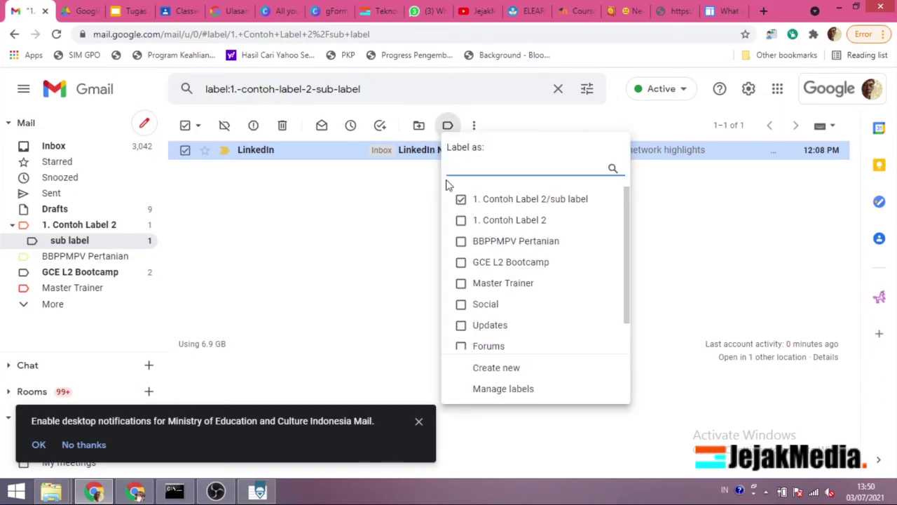
{"action": "left_click", "coordinate": [461, 220]}
{"action": "left_click", "coordinate": [461, 200]}
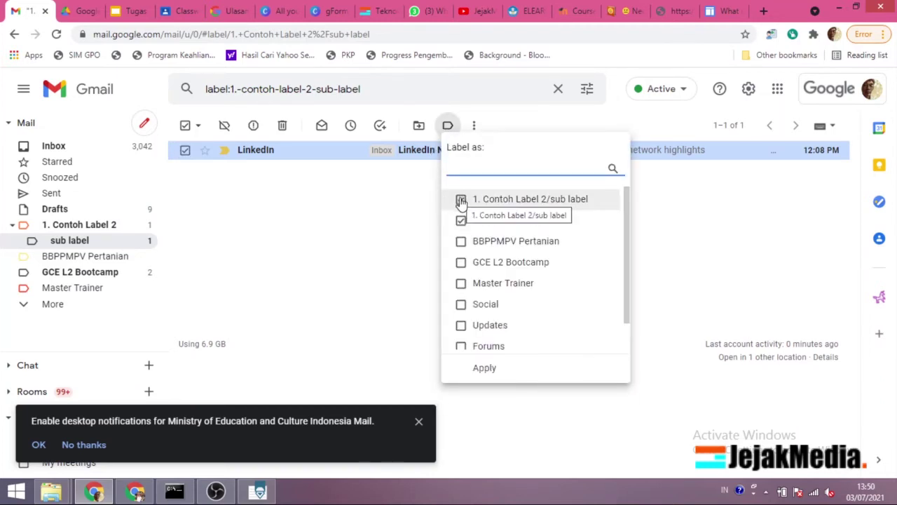
{"action": "left_click", "coordinate": [485, 368]}
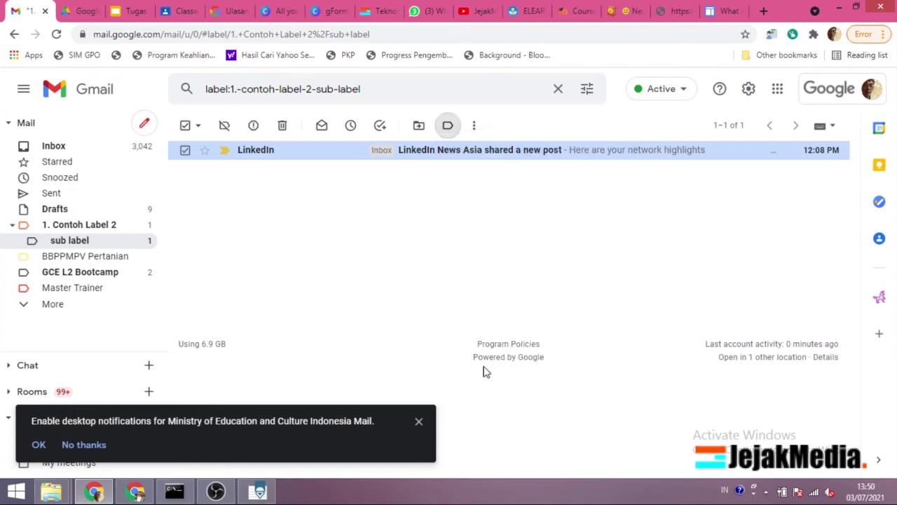
{"action": "left_click", "coordinate": [80, 223]}
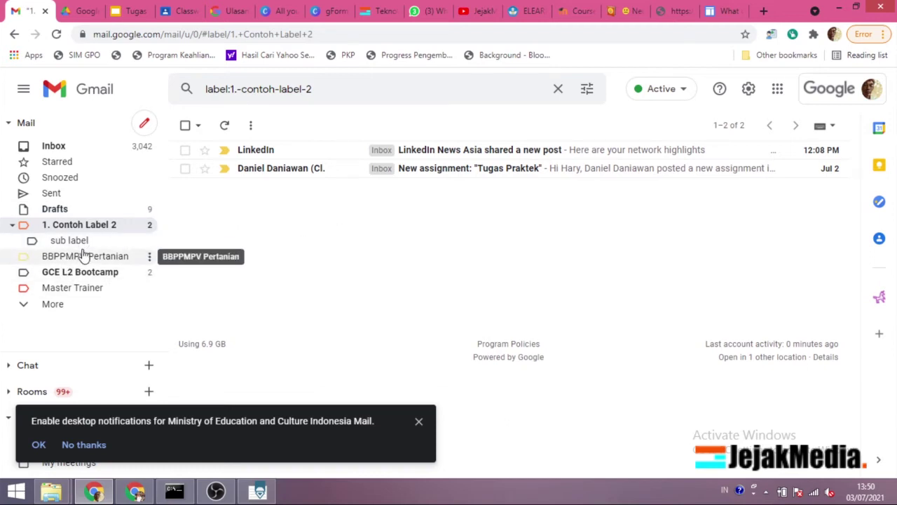
Step: Apply the label "1. Contoh Label 2" to the inbox assignments "Unit 3 : Latihan Soal" and "Unit 3 Pelajaran" 5 through 8
{"action": "left_click", "coordinate": [133, 150]}
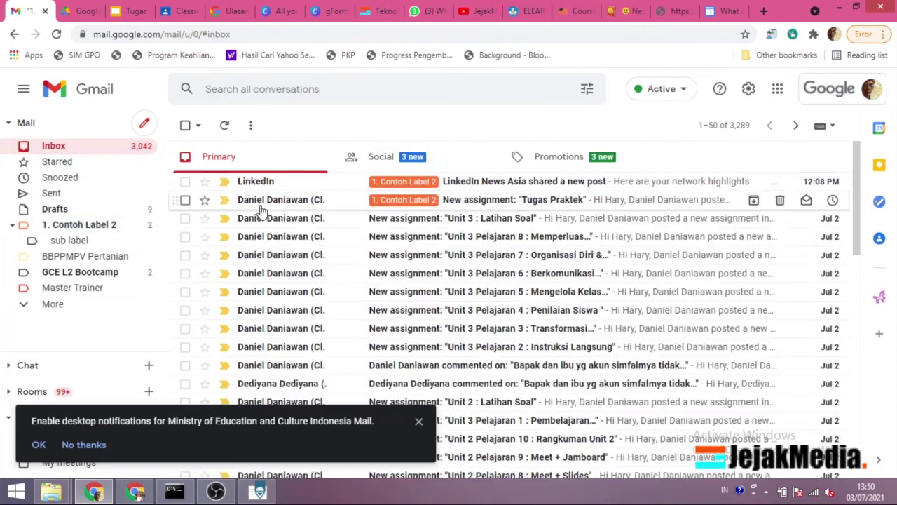
{"action": "left_click", "coordinate": [185, 218]}
{"action": "left_click", "coordinate": [185, 237]}
{"action": "left_click", "coordinate": [185, 254]}
{"action": "left_click", "coordinate": [185, 273]}
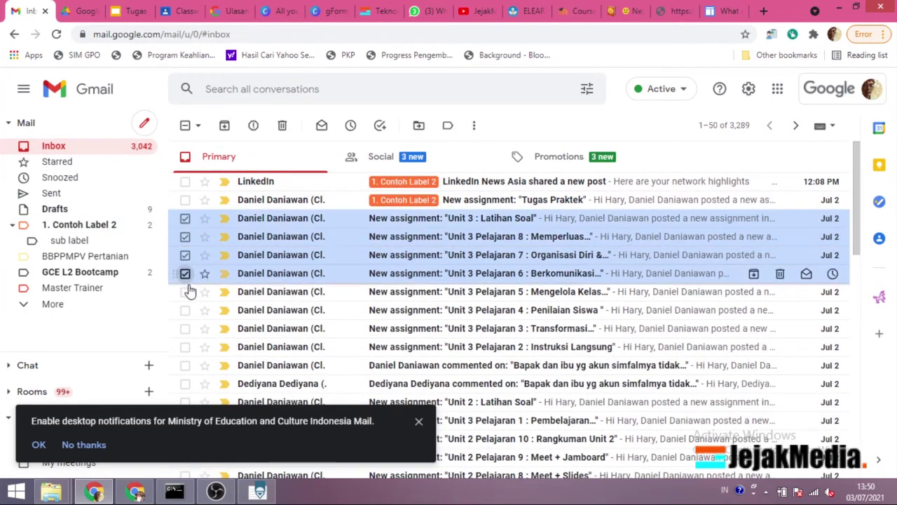
{"action": "left_click", "coordinate": [184, 290]}
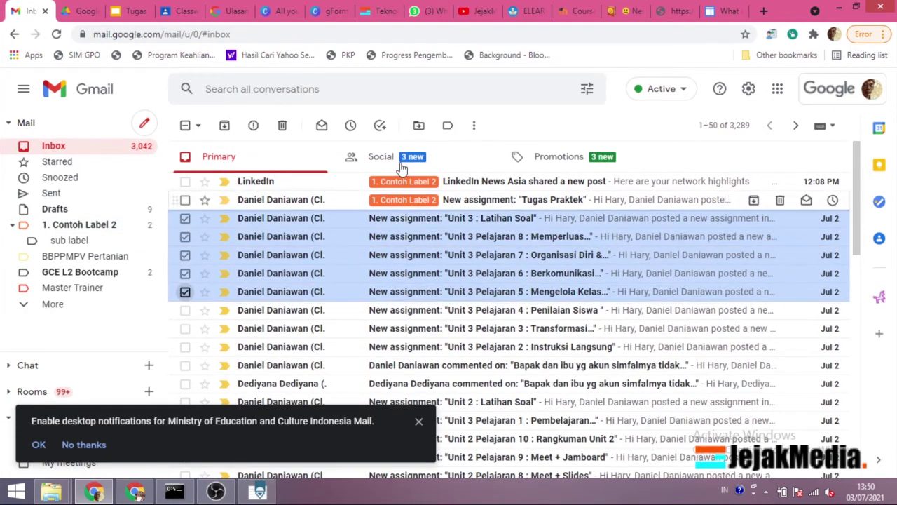
{"action": "left_click", "coordinate": [448, 127]}
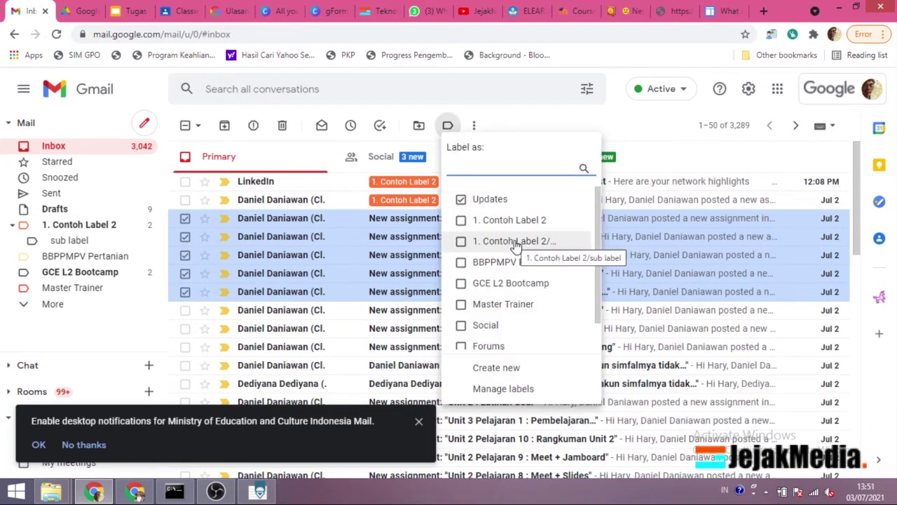
{"action": "left_click", "coordinate": [514, 221]}
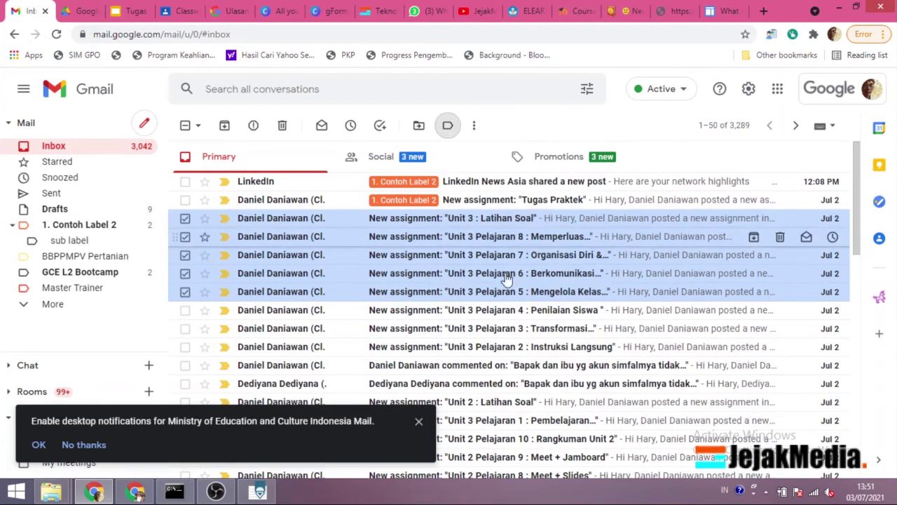
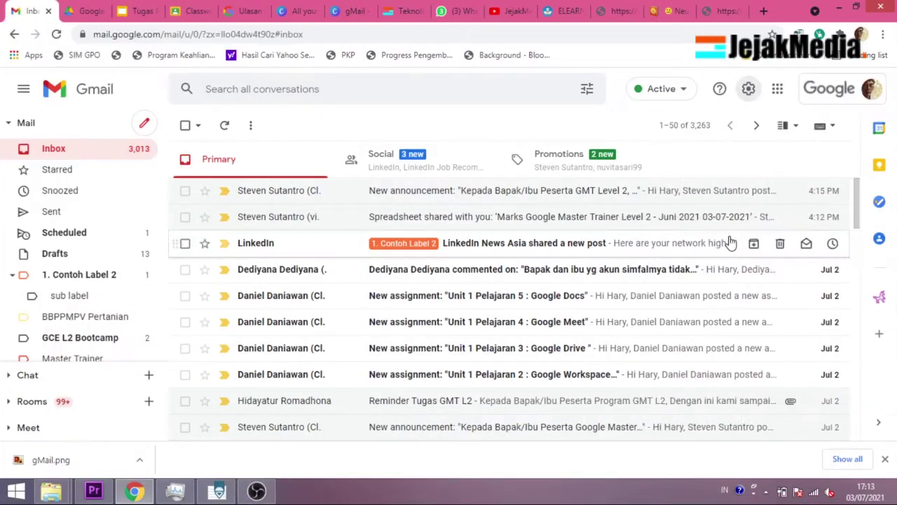
Step: Review the Templates option in the advanced settings with Enable selected, and return to the inbox
{"action": "left_click", "coordinate": [748, 89]}
{"action": "left_click", "coordinate": [757, 157]}
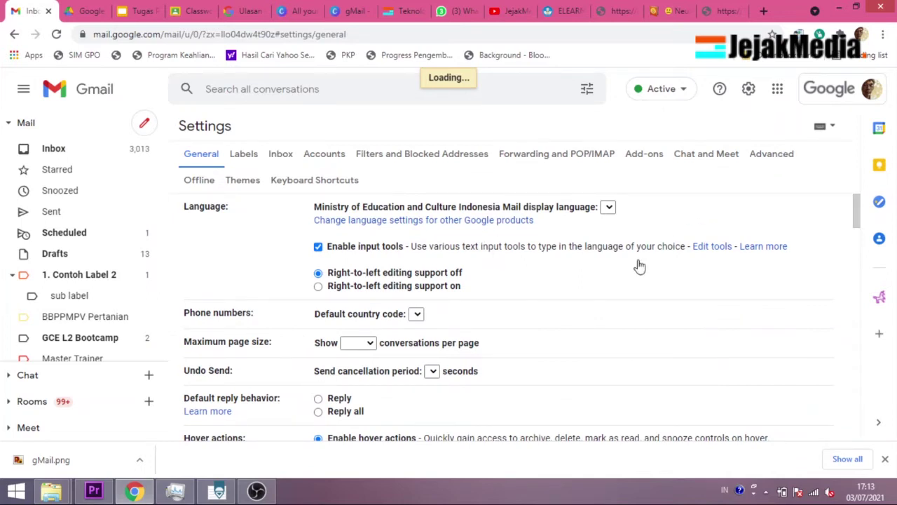
{"action": "left_click", "coordinate": [768, 156]}
{"action": "scroll", "coordinate": [190, 225], "scroll_direction": "down", "scroll_amount": 1}
{"action": "left_click_drag", "start_coordinate": [189, 223], "coordinate": [717, 249]}
{"action": "left_click", "coordinate": [716, 246]}
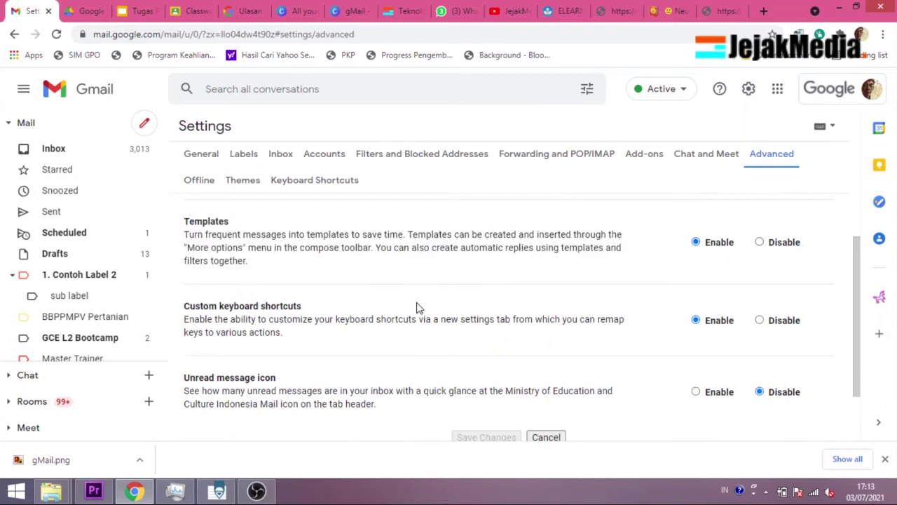
{"action": "scroll", "coordinate": [565, 242], "scroll_direction": "up", "scroll_amount": 1}
{"action": "left_click", "coordinate": [58, 149]}
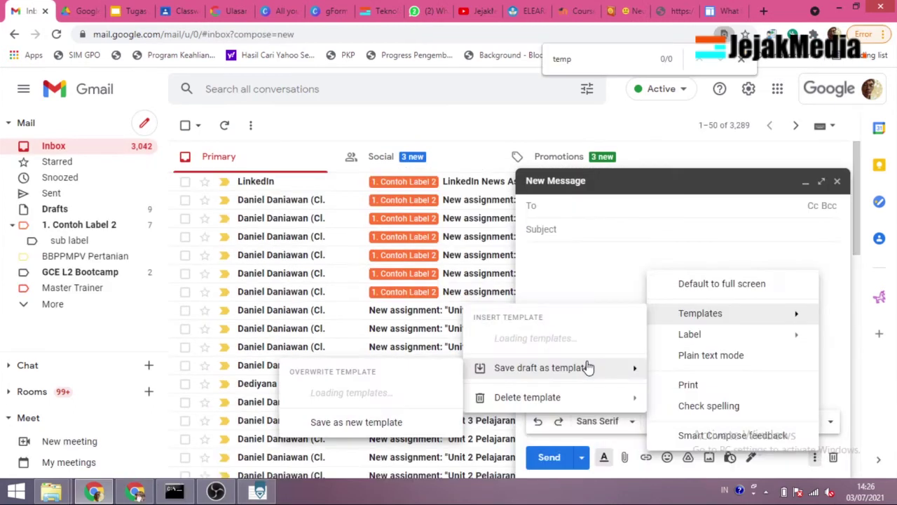
Step: Try inserting the "Selamat Datang di Sekolah (BBPPMPV)" template into a new message, clearing its text and closing the message
{"action": "left_click", "coordinate": [553, 338]}
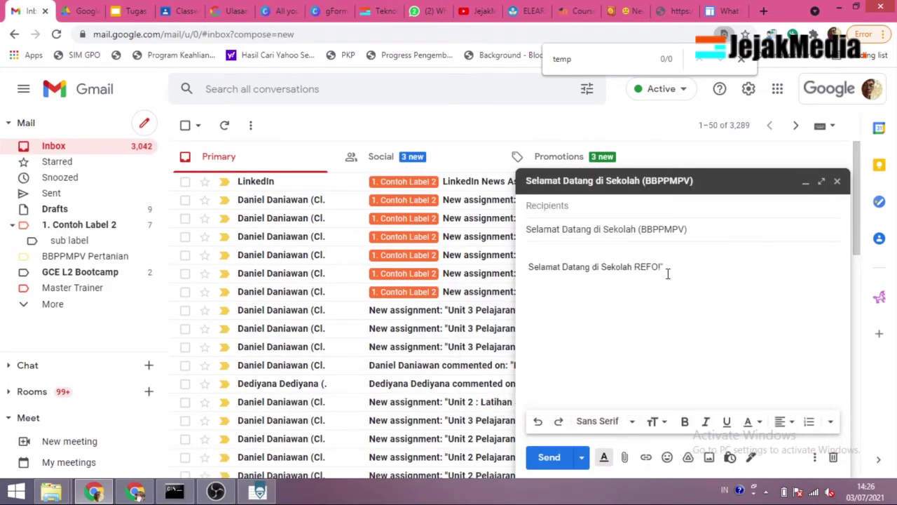
{"action": "left_click_drag", "start_coordinate": [666, 270], "coordinate": [519, 273]}
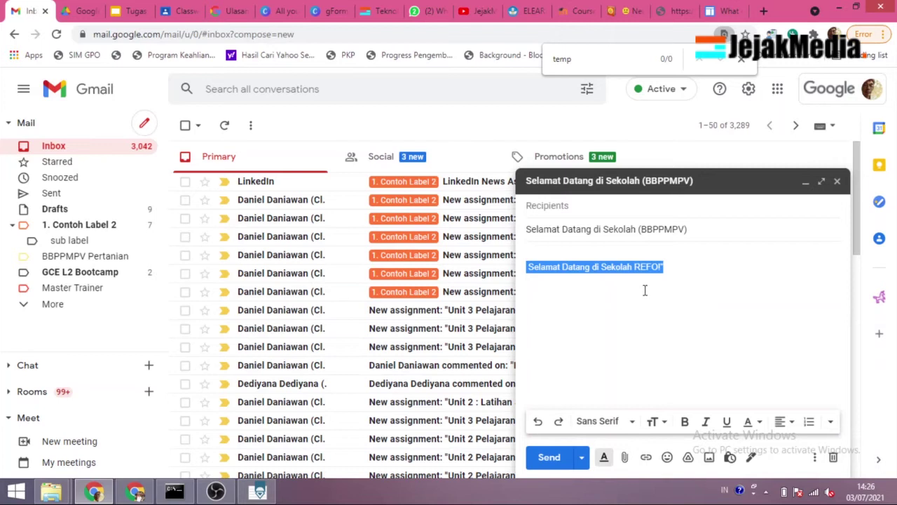
{"action": "key", "text": "BackSpace"}
{"action": "left_click_drag", "start_coordinate": [699, 228], "coordinate": [523, 228]}
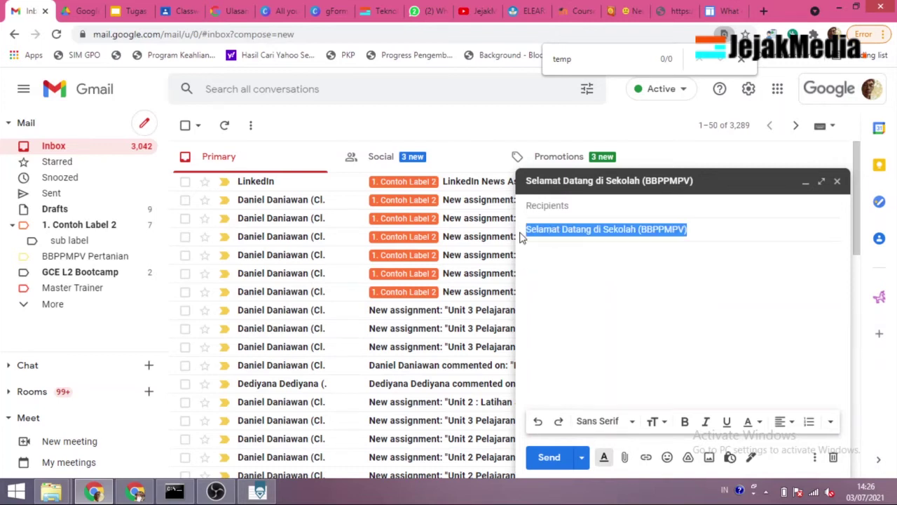
{"action": "key", "text": "BackSpace"}
{"action": "left_click", "coordinate": [837, 181]}
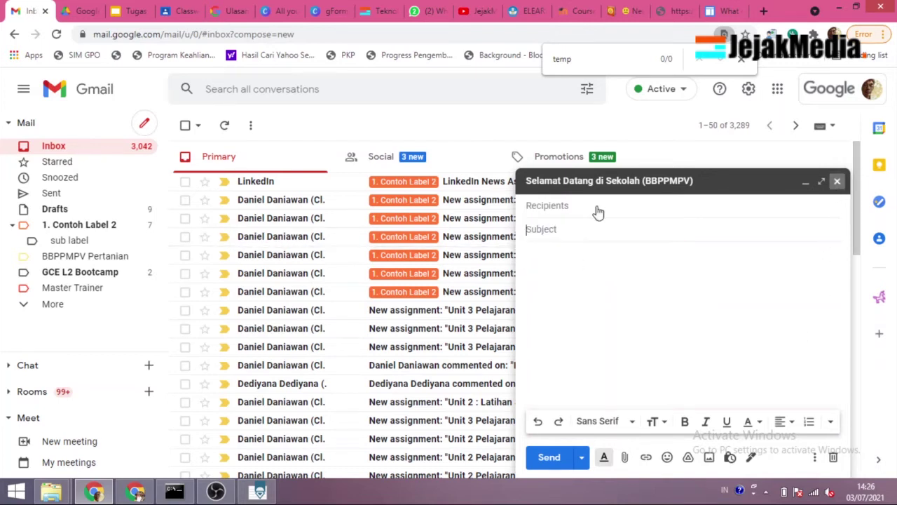
Step: Start a new message to the suggested Gmail contact with the subject "Tempate"
{"action": "left_click", "coordinate": [133, 124]}
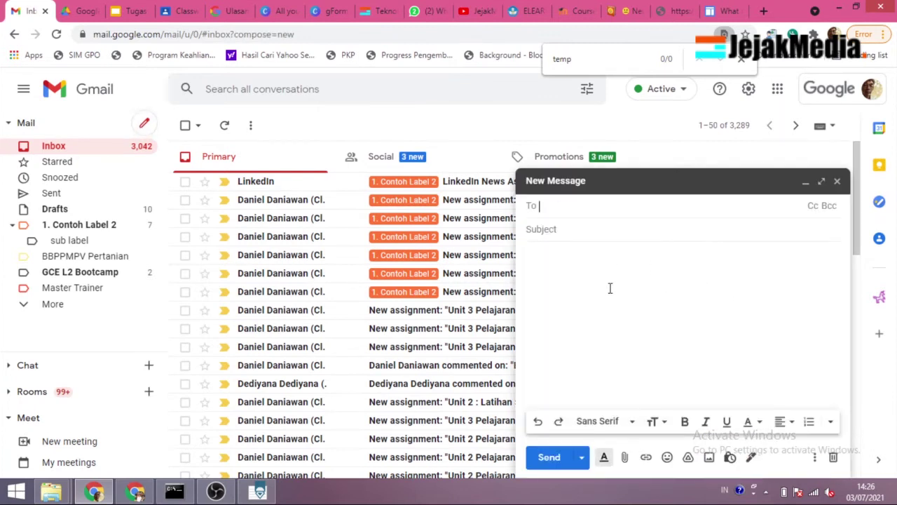
{"action": "type", "text": "h"}
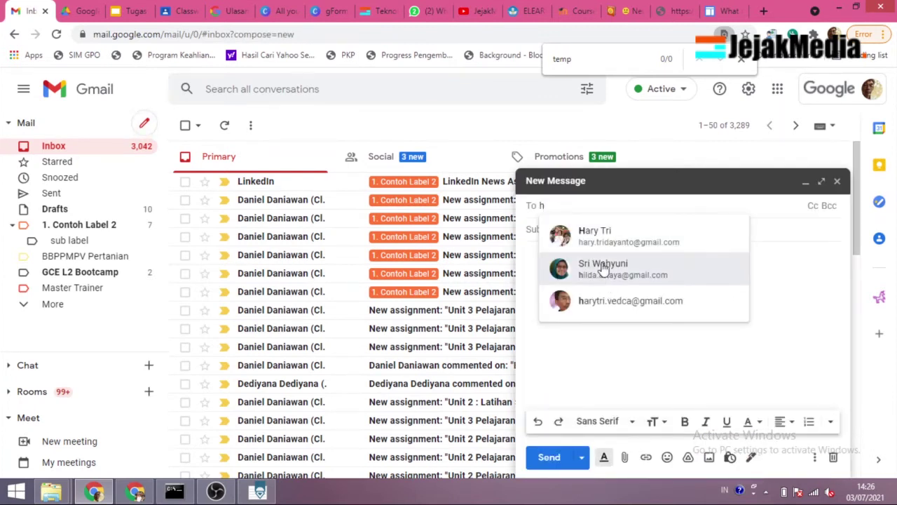
{"action": "left_click", "coordinate": [561, 233]}
{"action": "left_click", "coordinate": [542, 231]}
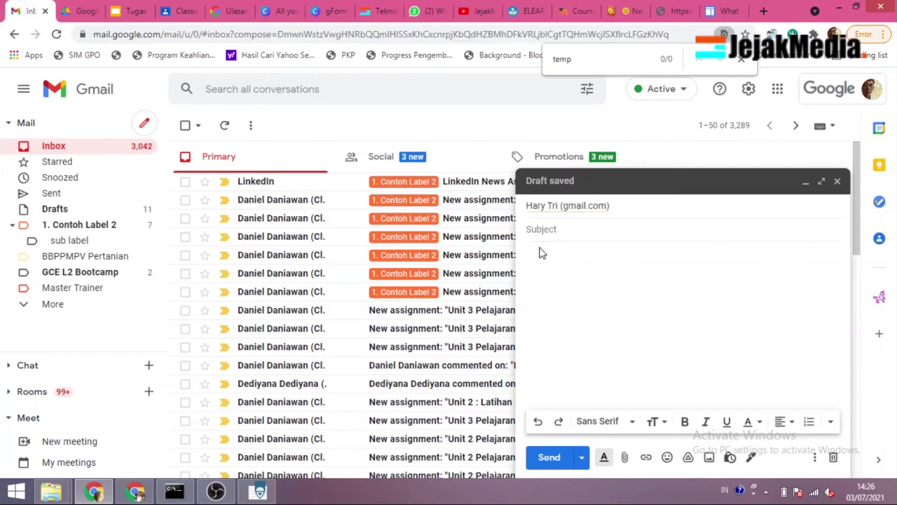
{"action": "type", "text": "Tempate"}
Step: Write the message body "Template Email" with the closing lines "Terima kasih" and "Salam" and the sender's first name
{"action": "left_click", "coordinate": [539, 267]}
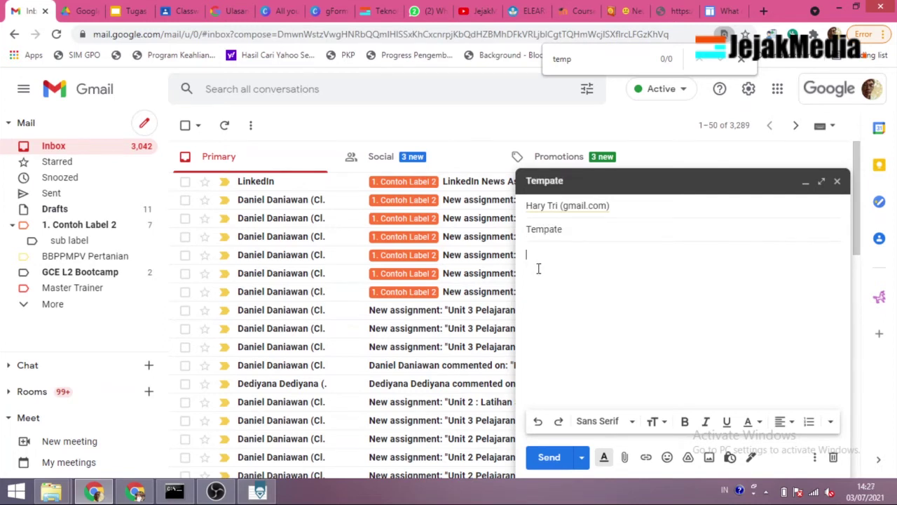
{"action": "type", "text": "Tempaate "}
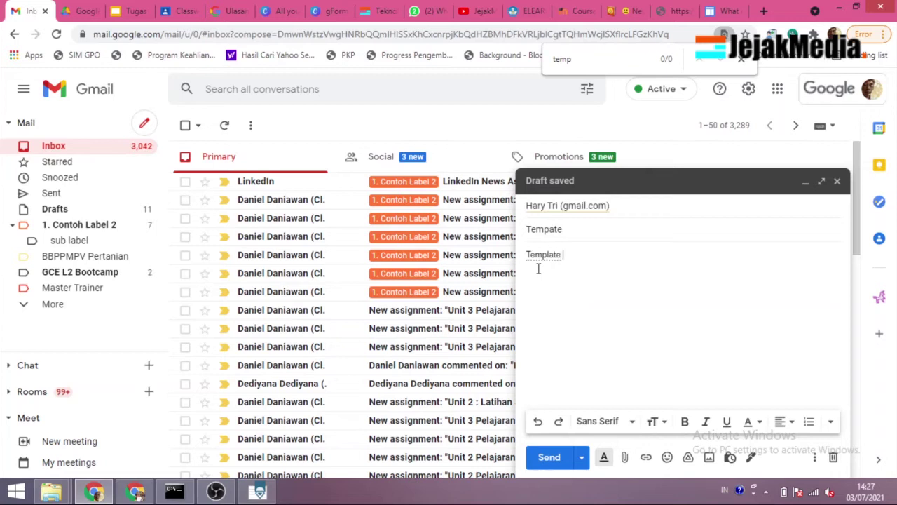
{"action": "type", "text": "Email"}
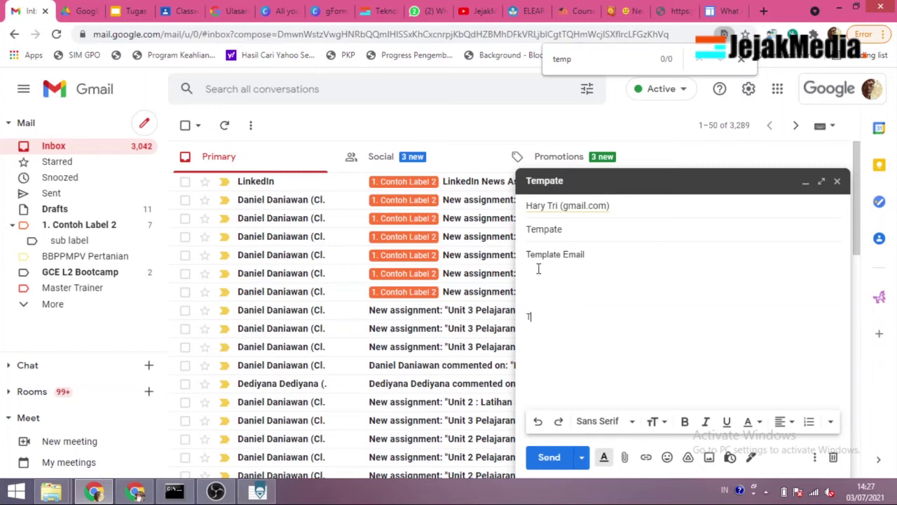
{"action": "type", "text": "Terima kasih"}
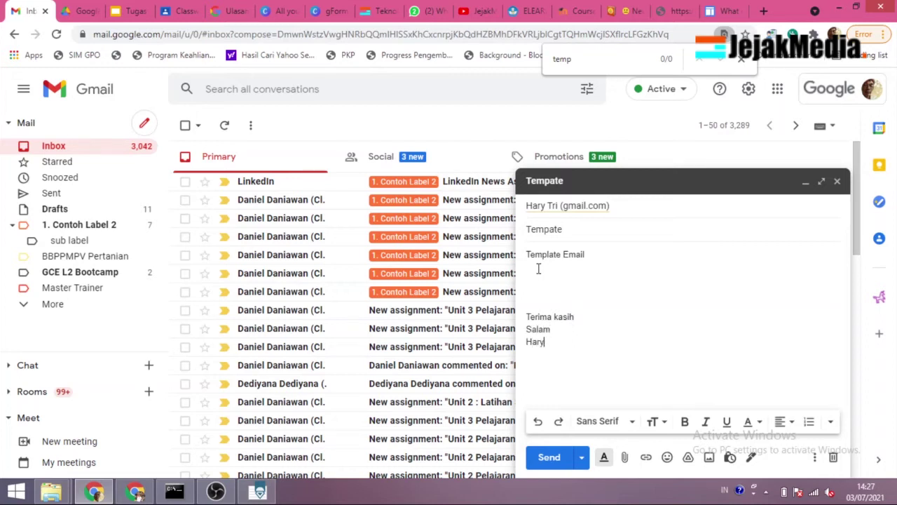
Step: Complete the email's closing block with the sender's full name, the WA phone number and the line "Office : BBPPMPV"
{"action": "type", "text": "yanto"}
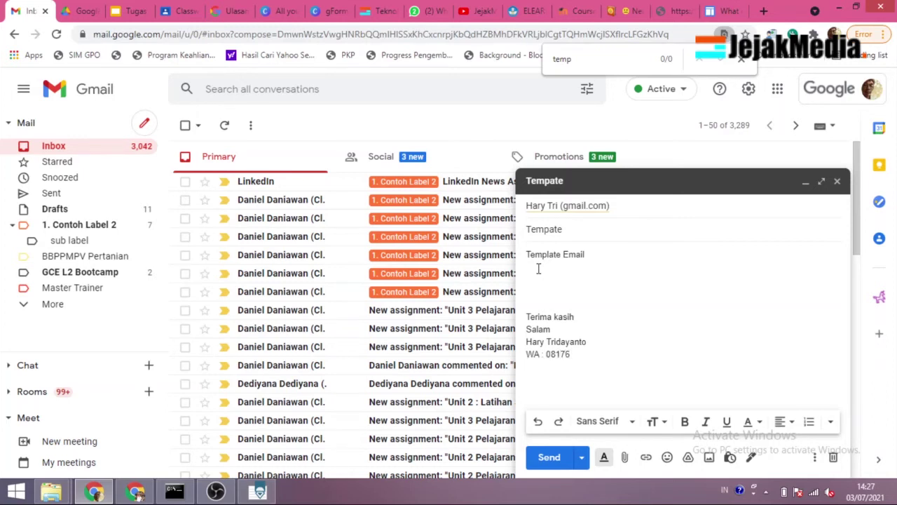
{"action": "type", "text": "93568"}
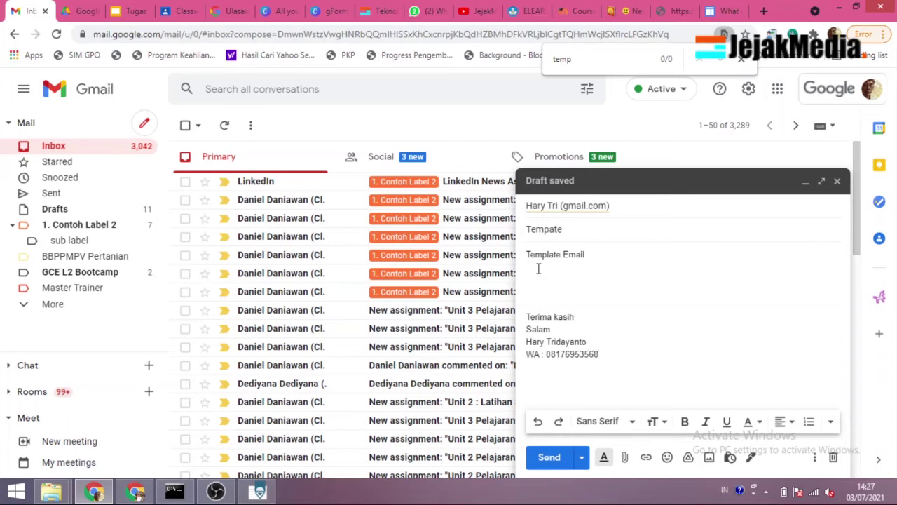
{"action": "type", "text": " Office : BBPPMPV"}
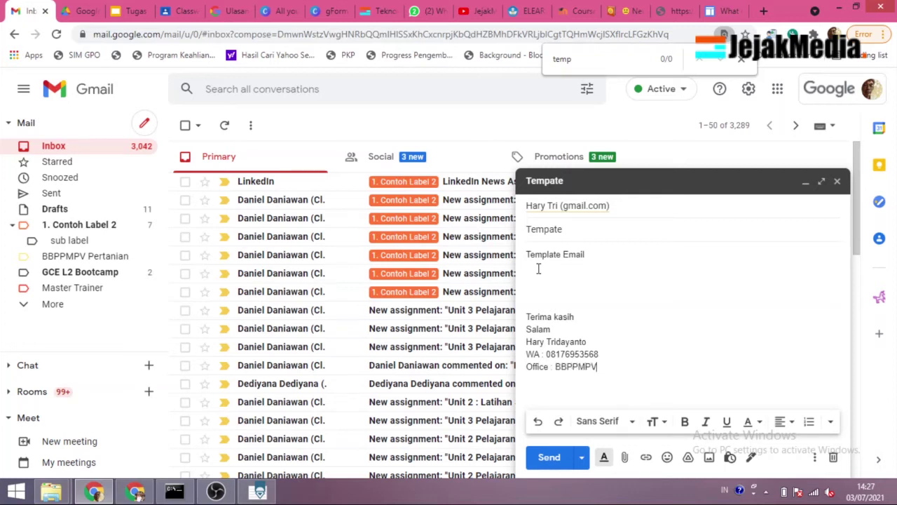
Step: Replace the opening line "Template Email" with "Salam" and make it bold
{"action": "left_click_drag", "start_coordinate": [581, 316], "coordinate": [526, 316]}
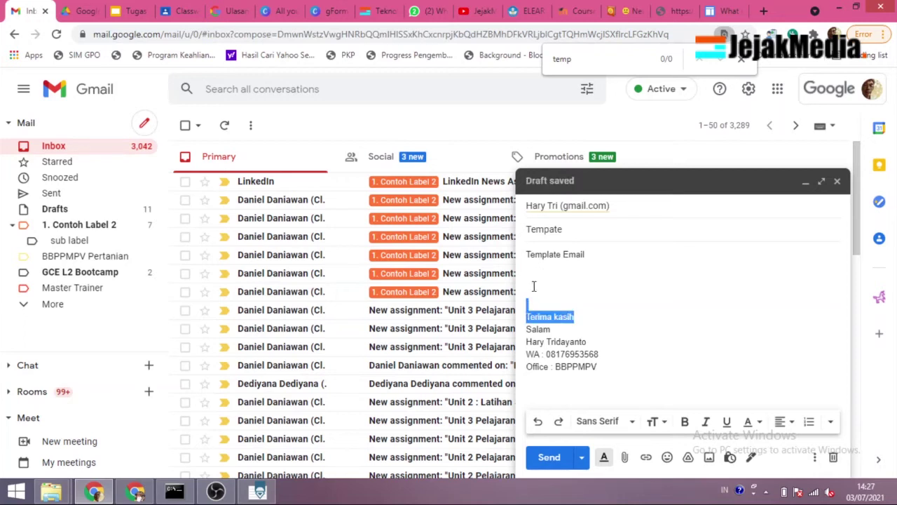
{"action": "left_click", "coordinate": [534, 282]}
{"action": "left_click_drag", "start_coordinate": [589, 256], "coordinate": [523, 260]}
{"action": "type", "text": "Sa"}
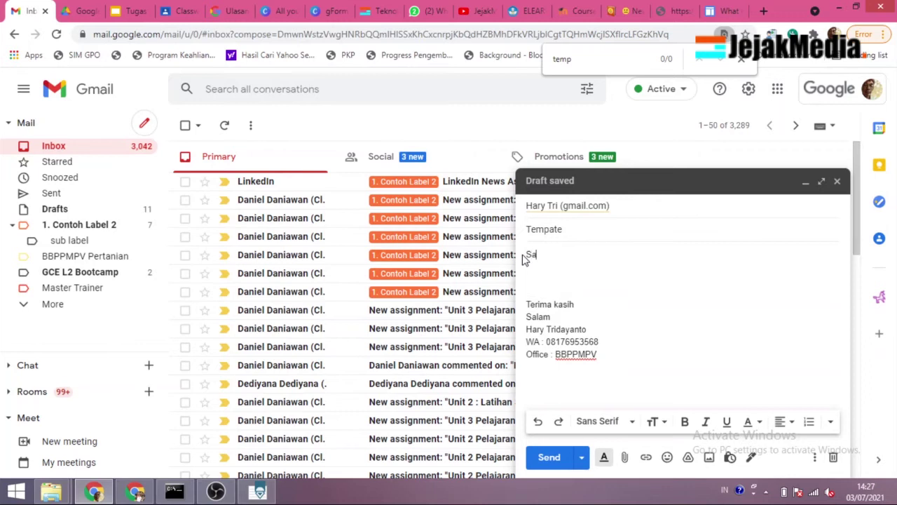
{"action": "type", "text": "lam"}
{"action": "double_click", "coordinate": [531, 255]}
{"action": "left_click", "coordinate": [684, 420]}
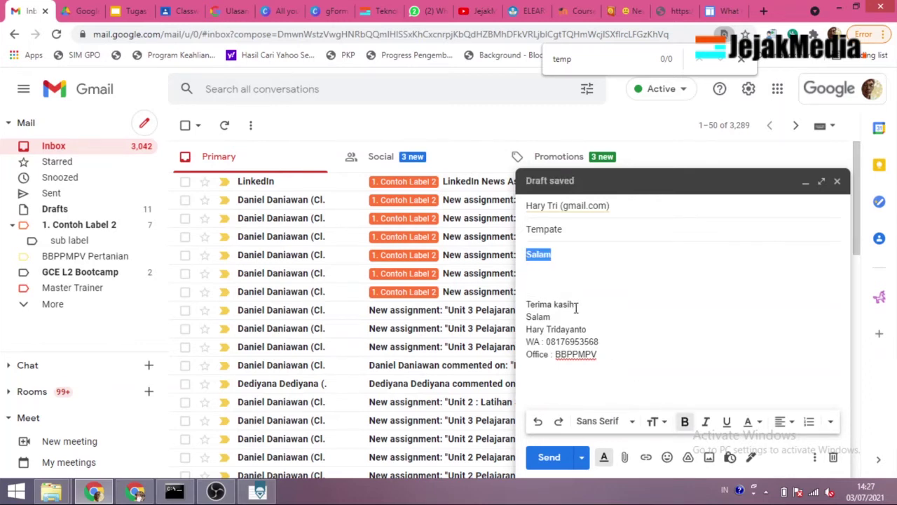
Step: Make the "Terima kasih" line bold
{"action": "key", "text": "Down"}
{"action": "key", "text": "Down"}
{"action": "key", "text": "Down"}
{"action": "key", "text": "Down"}
{"action": "key", "text": "End"}
{"action": "key", "text": "shift+Home"}
{"action": "left_click", "coordinate": [685, 423]}
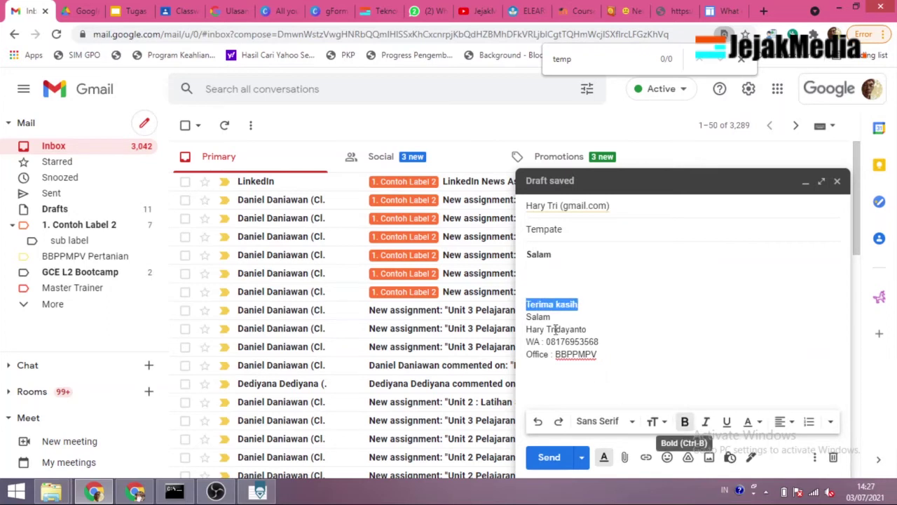
{"action": "double_click", "coordinate": [546, 318]}
{"action": "key", "text": "BackSpace"}
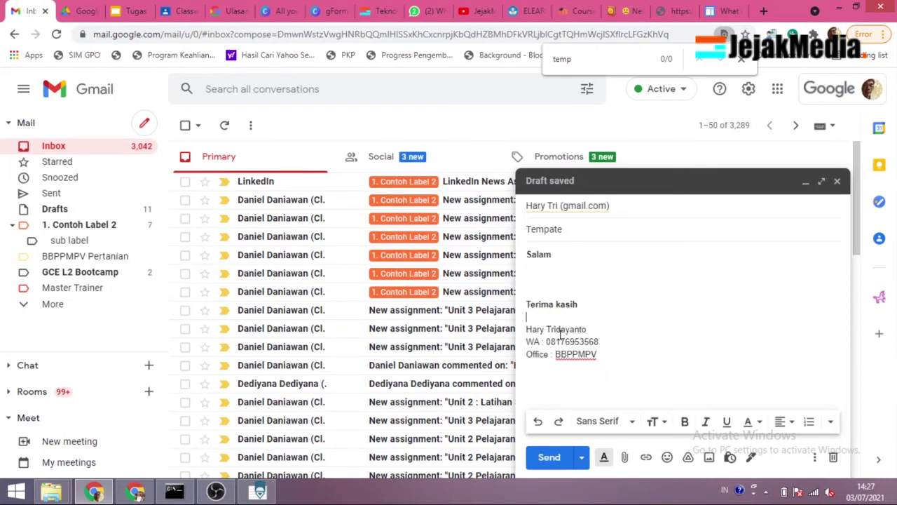
{"action": "key", "text": "ctrl+z"}
{"action": "left_click", "coordinate": [593, 326]}
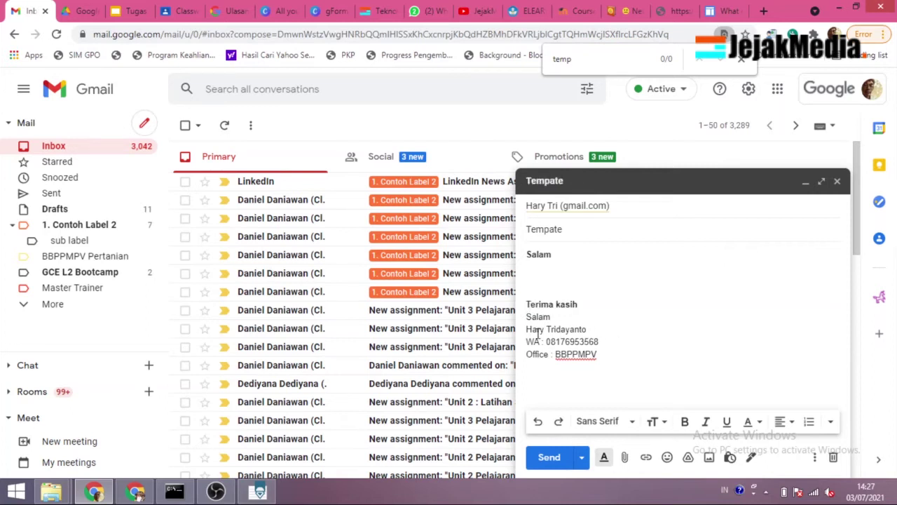
Step: Set the sender's name line in the closing block to the Trebuchet MS font
{"action": "mouse_move", "coordinate": [527, 330]}
{"action": "left_mouse_down"}
{"action": "mouse_move", "coordinate": [581, 344]}
{"action": "mouse_move", "coordinate": [593, 334]}
{"action": "left_mouse_up"}
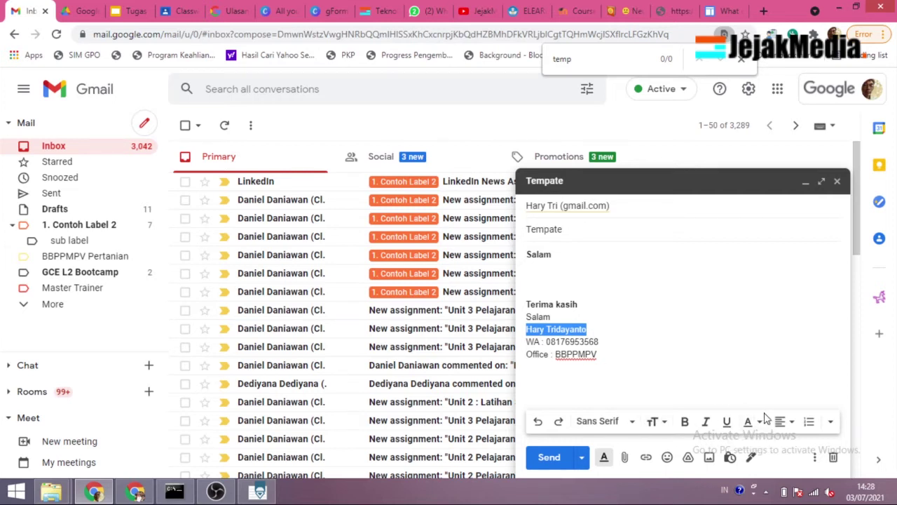
{"action": "left_click", "coordinate": [631, 421]}
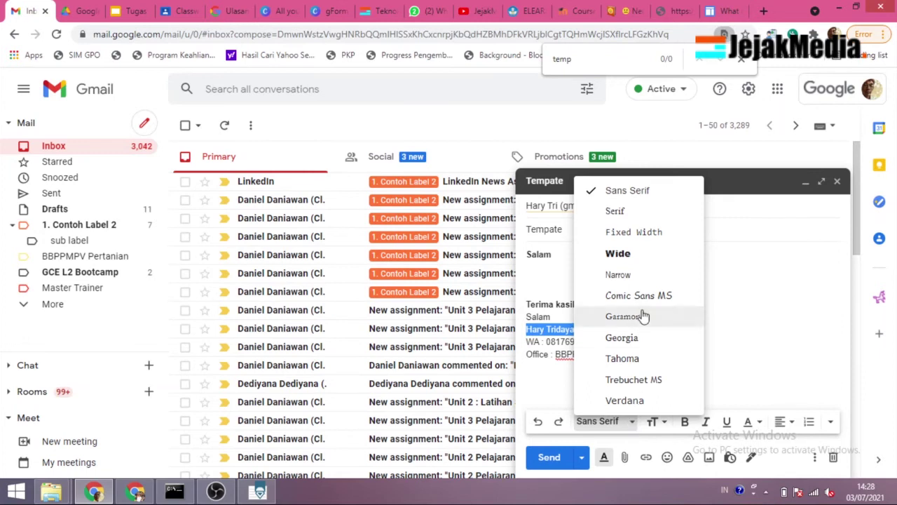
{"action": "left_click", "coordinate": [641, 379]}
Step: Set the sender's name, WA and Office lines to the Wide font and add a line of five dots below them
{"action": "mouse_move", "coordinate": [599, 355]}
{"action": "left_mouse_down"}
{"action": "mouse_move", "coordinate": [545, 348]}
{"action": "mouse_move", "coordinate": [527, 328]}
{"action": "left_mouse_up"}
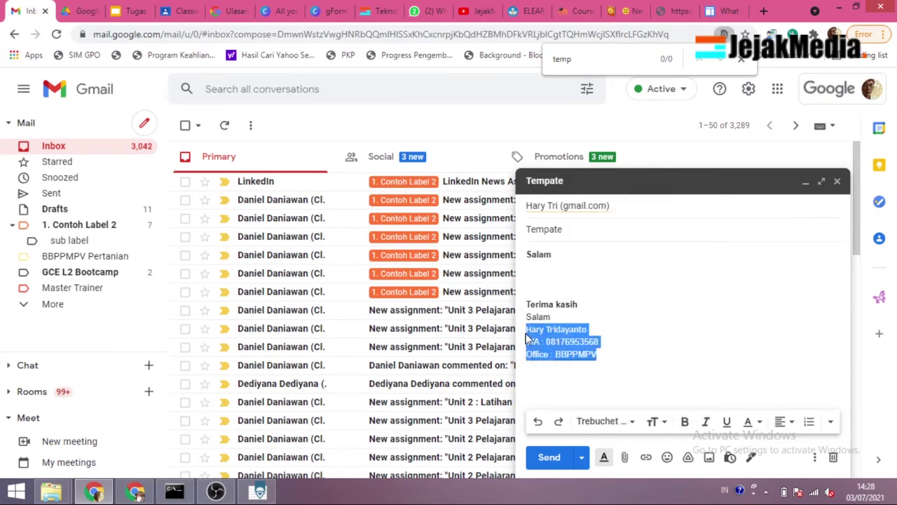
{"action": "left_click", "coordinate": [627, 423]}
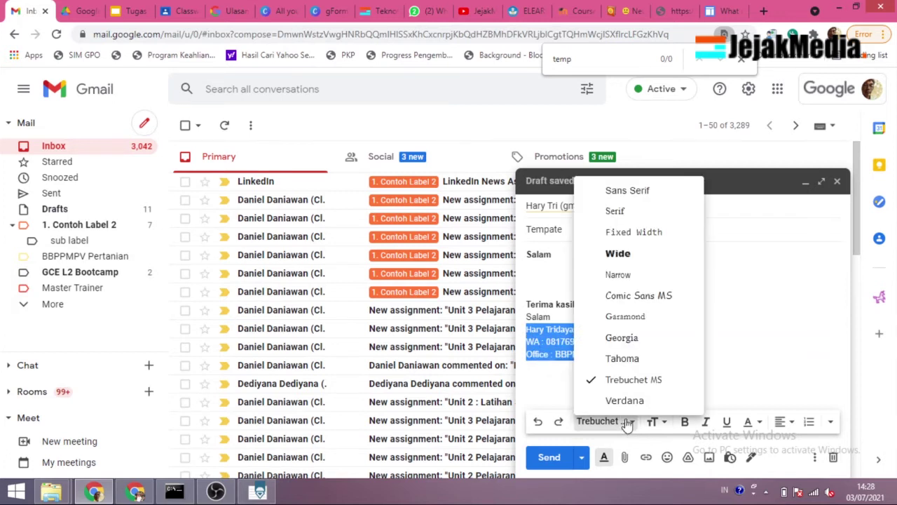
{"action": "left_click", "coordinate": [631, 254]}
{"action": "left_click", "coordinate": [639, 378]}
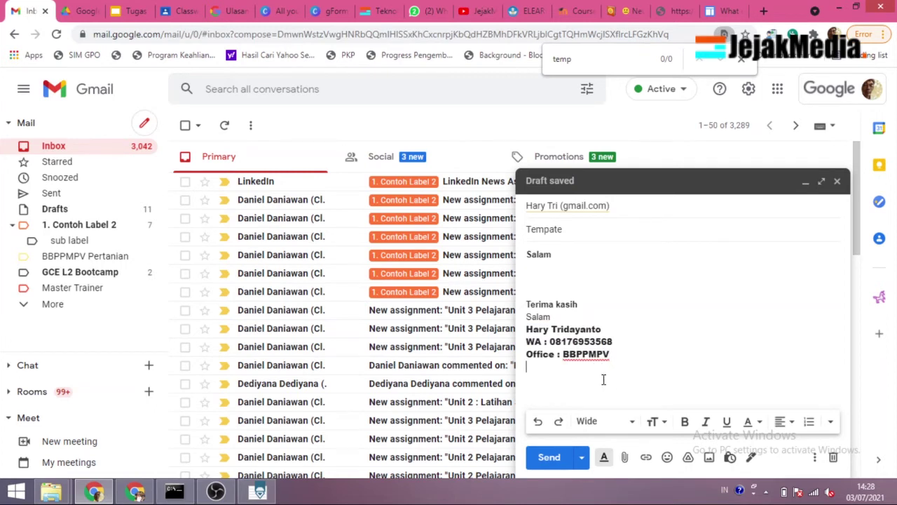
{"action": "type", "text": "....."}
Step: Save the draft as a new template named "Tempate- Buat Kantor"
{"action": "left_click", "coordinate": [814, 457]}
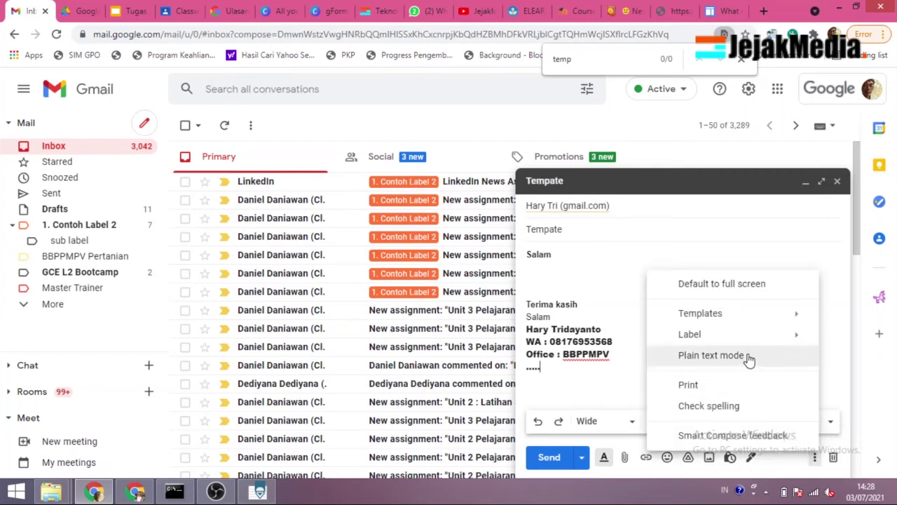
{"action": "mouse_move", "coordinate": [748, 341]}
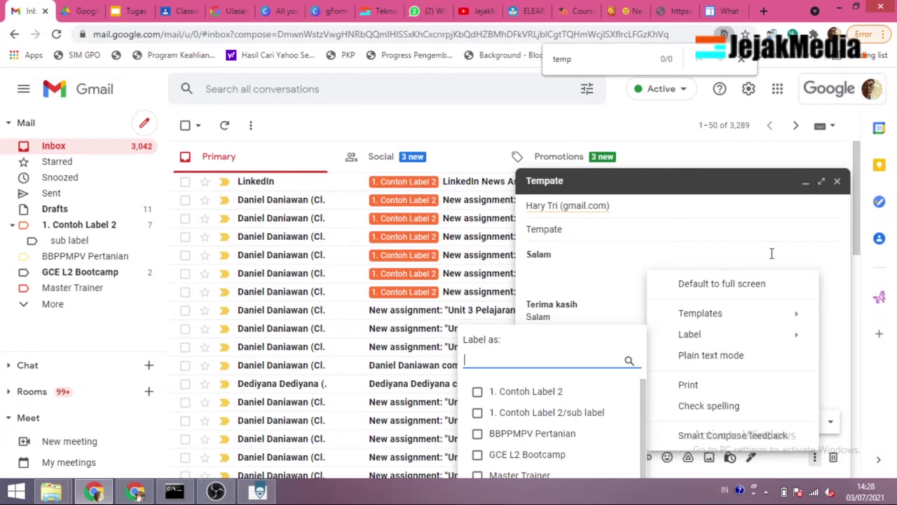
{"action": "mouse_move", "coordinate": [747, 322]}
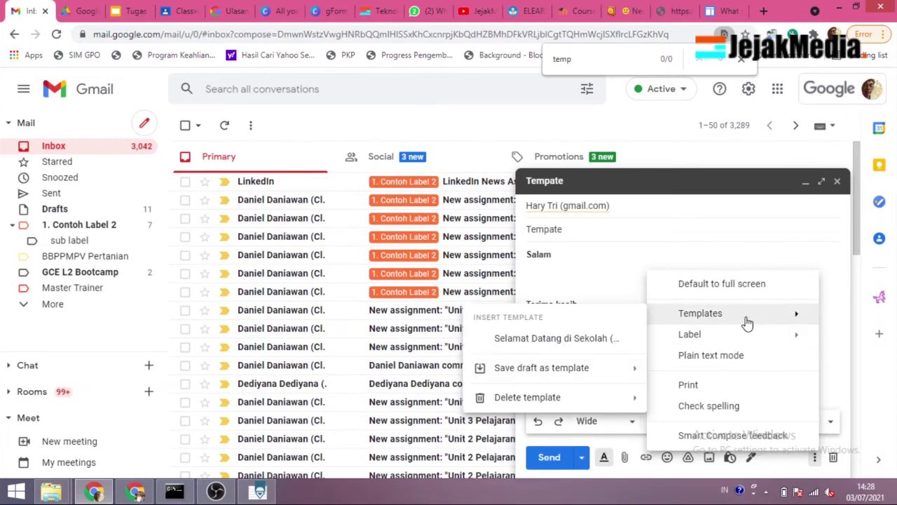
{"action": "mouse_move", "coordinate": [564, 370]}
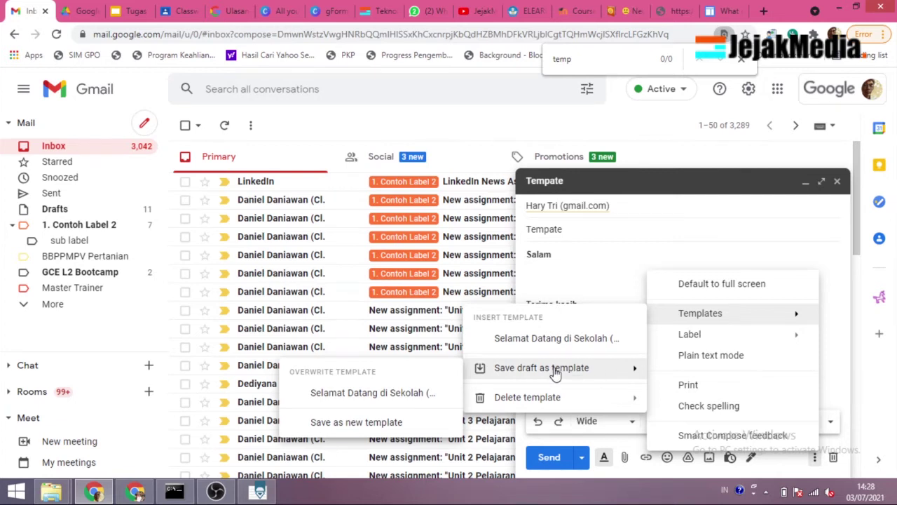
{"action": "left_click", "coordinate": [395, 422]}
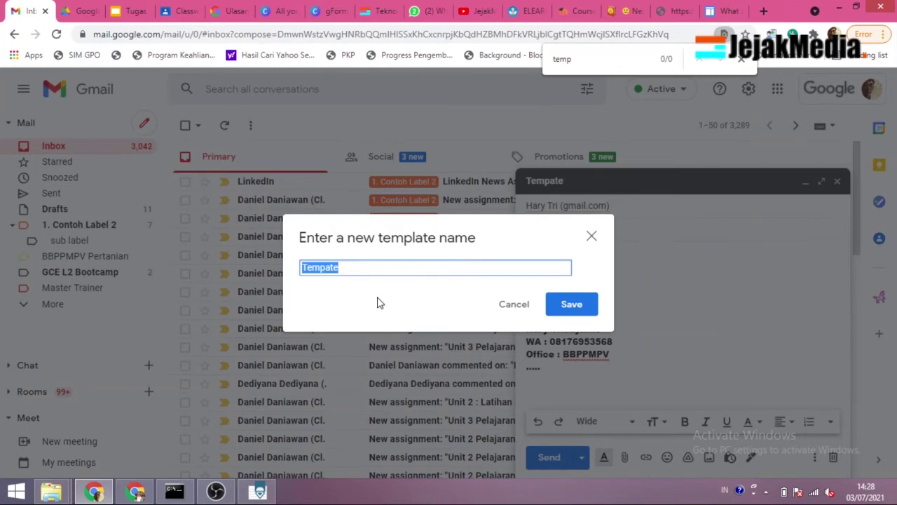
{"action": "key", "text": "End"}
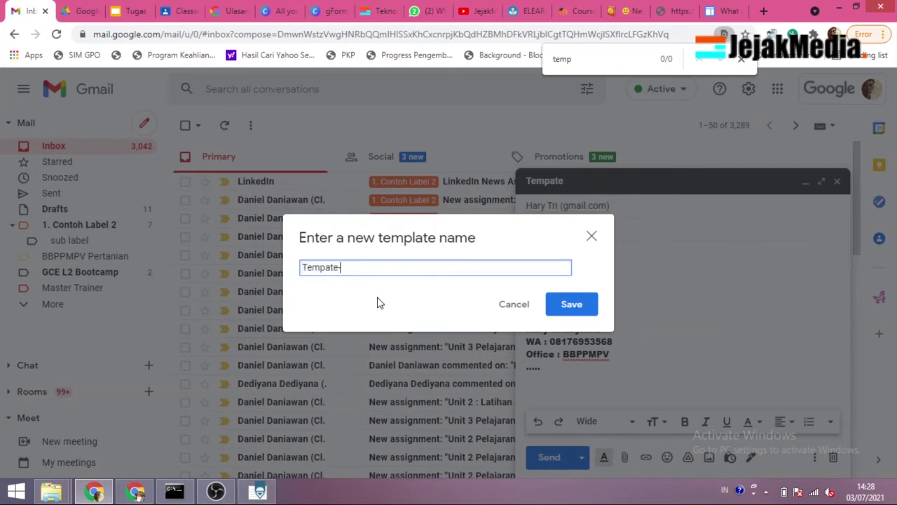
{"action": "type", "text": "- Buat Kantor"}
{"action": "left_click", "coordinate": [572, 310]}
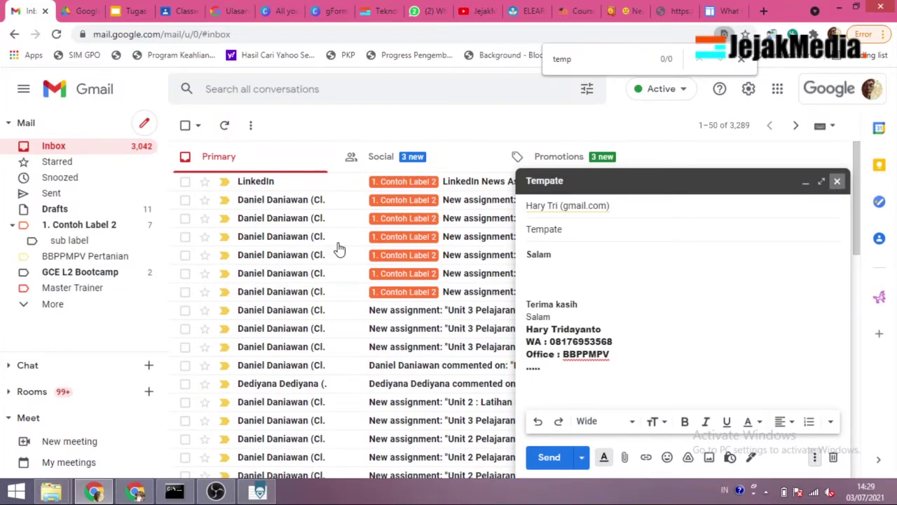
Step: Start a new message and insert the "Tempate- Buat Kantor" template into it
{"action": "left_click", "coordinate": [137, 129]}
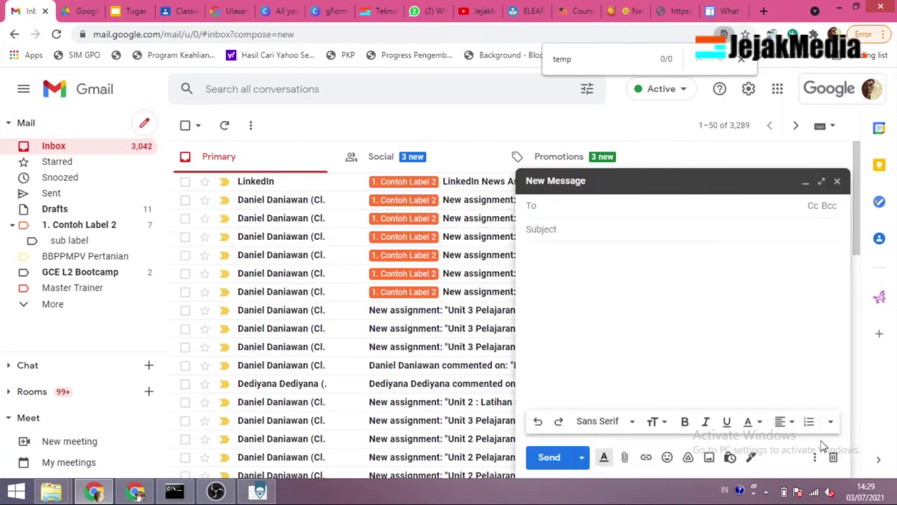
{"action": "left_click", "coordinate": [815, 459]}
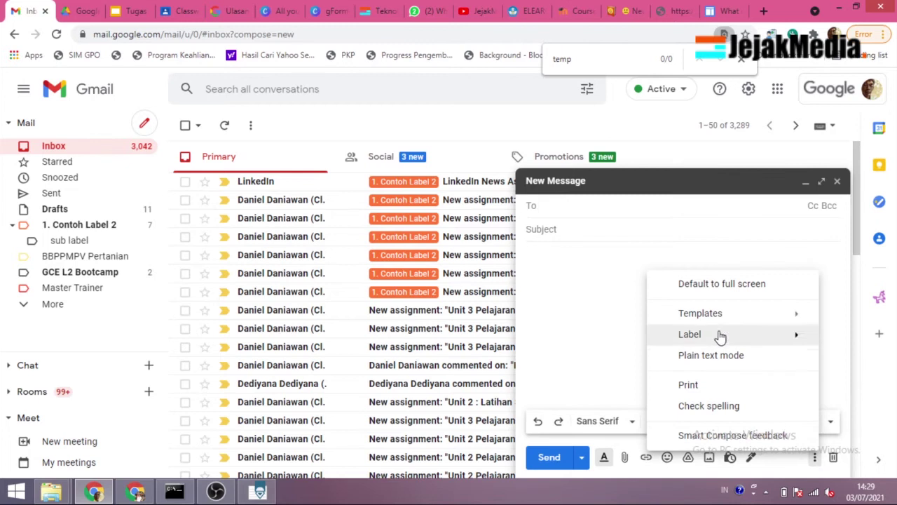
{"action": "mouse_move", "coordinate": [722, 319]}
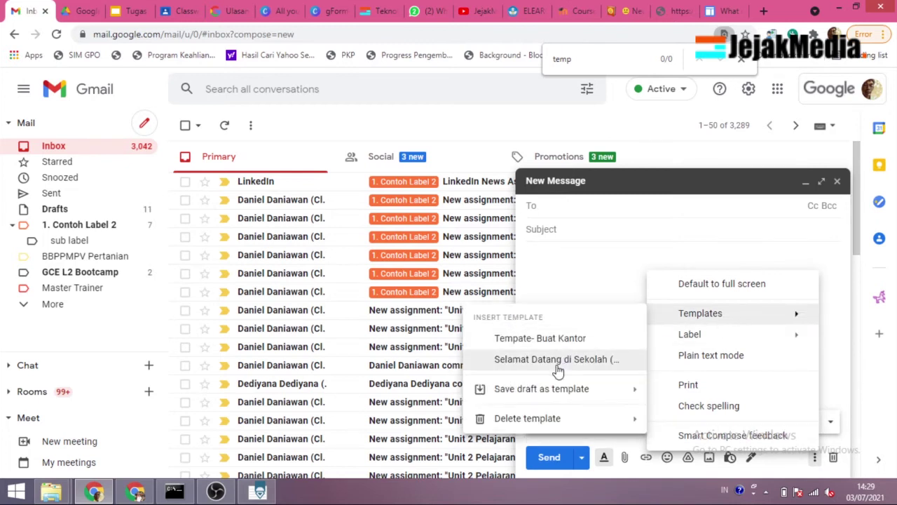
{"action": "left_click", "coordinate": [555, 338]}
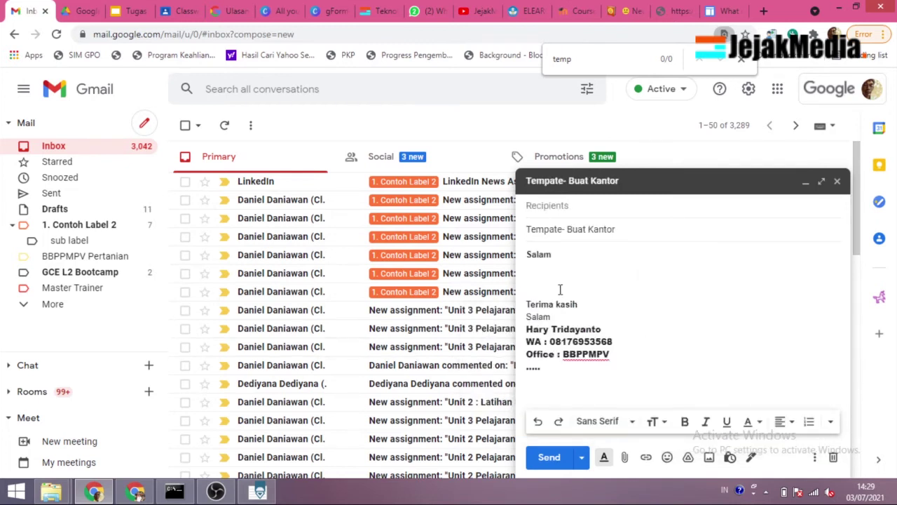
Step: Address the message to the suggested contact by entering the first letter of the recipient's name
{"action": "left_click", "coordinate": [543, 206]}
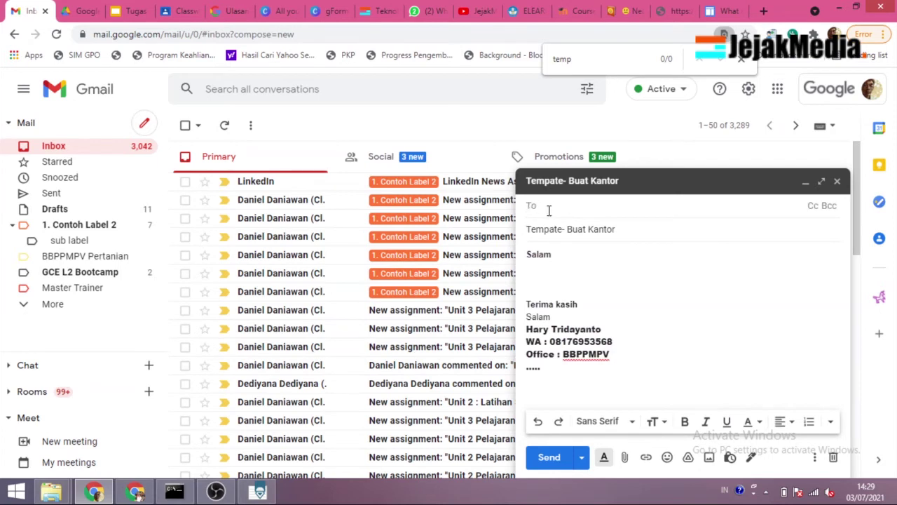
{"action": "type", "text": "H"}
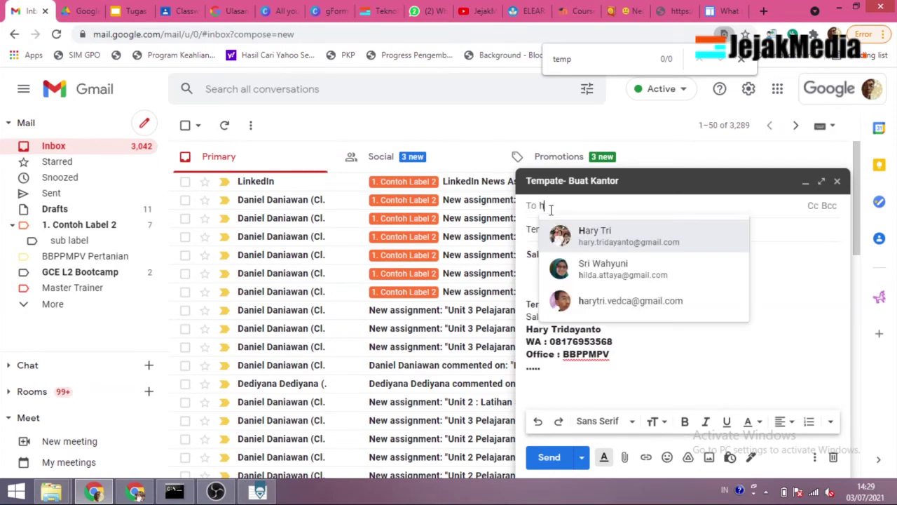
{"action": "left_click", "coordinate": [575, 240]}
Step: Add two lines of filler text, "djafjdffj" and "dahfhdajdfh", between the "Salam" greeting and "Terima kasih"
{"action": "left_click", "coordinate": [538, 274]}
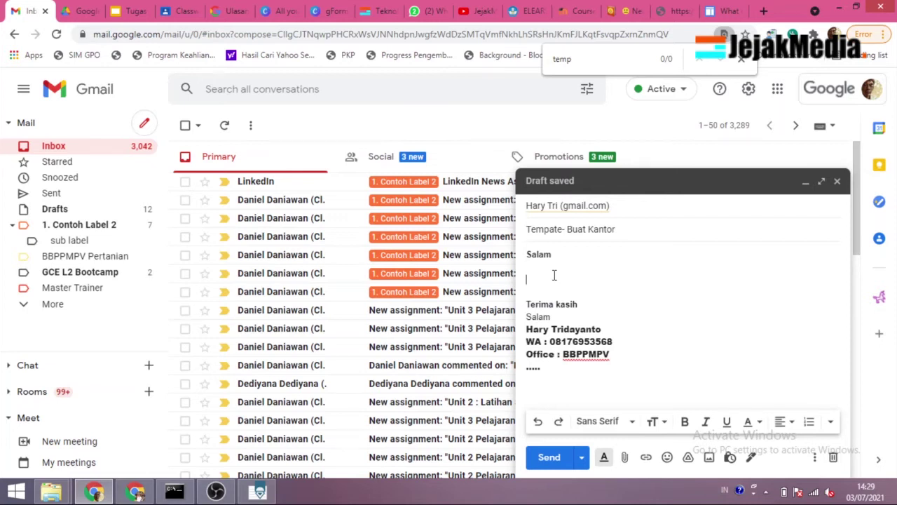
{"action": "key", "text": "Return"}
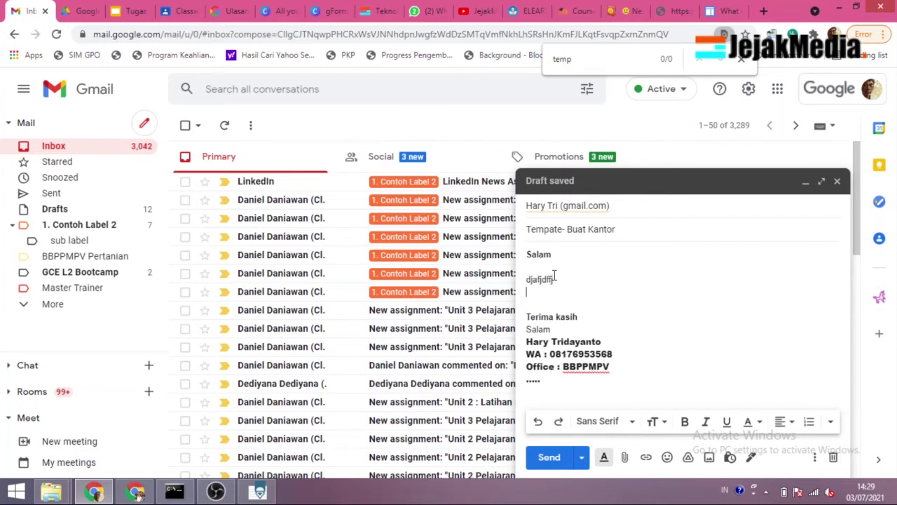
{"action": "type", "text": "dahfhdajdfh"}
{"action": "key", "text": "Return"}
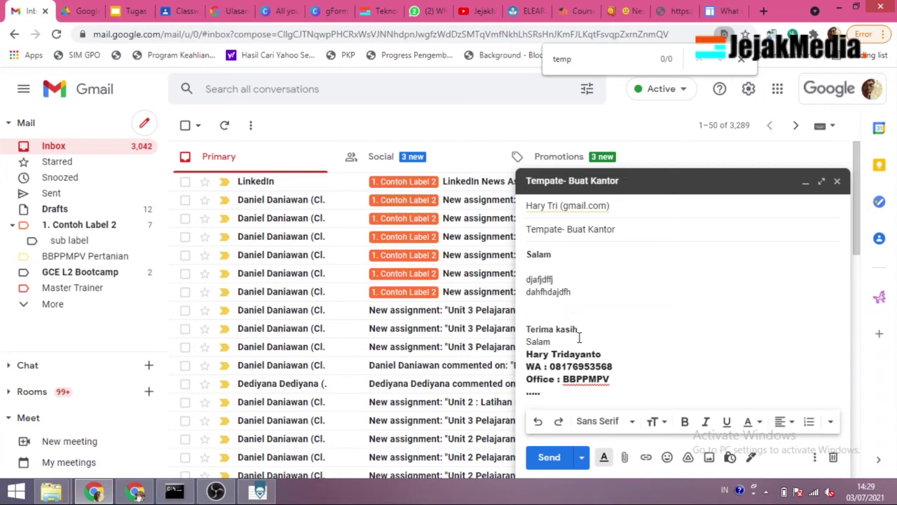
{"action": "mouse_move", "coordinate": [623, 378]}
{"action": "left_mouse_down"}
{"action": "mouse_move", "coordinate": [533, 364]}
{"action": "mouse_move", "coordinate": [527, 329]}
{"action": "left_mouse_up"}
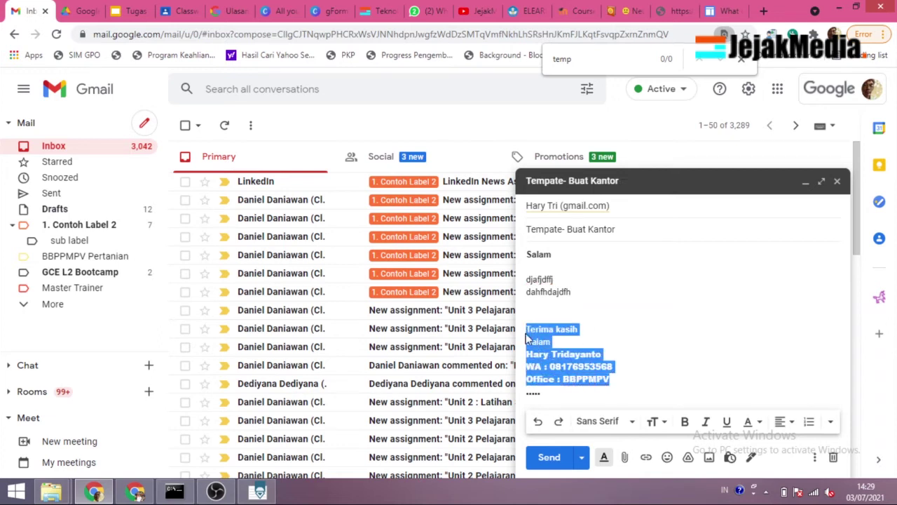
{"action": "left_click", "coordinate": [610, 356]}
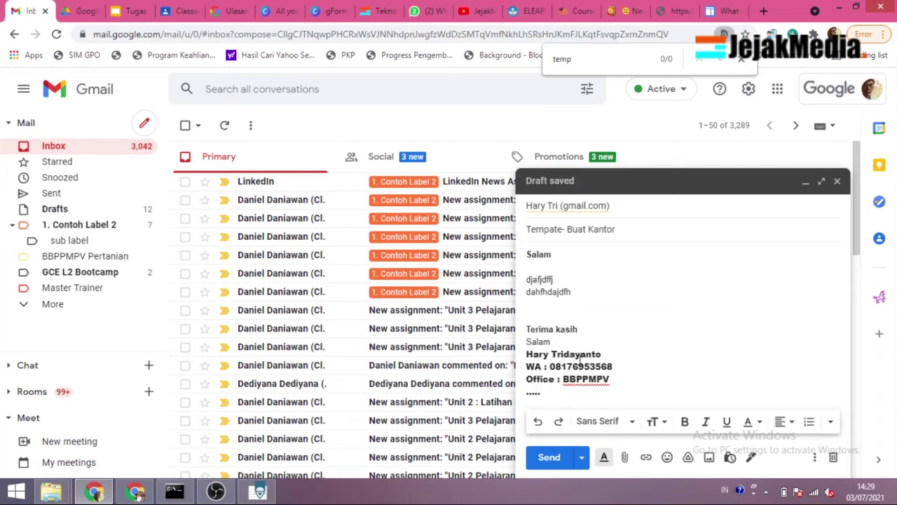
{"action": "left_click", "coordinate": [544, 394]}
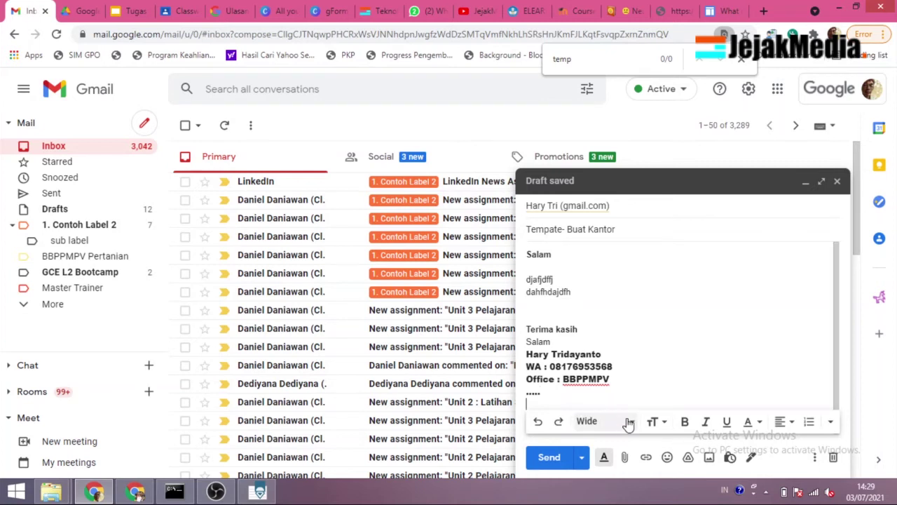
Step: Attach the round PNG portrait from the ptp-foto folder in Pictures to the message
{"action": "left_click", "coordinate": [625, 458]}
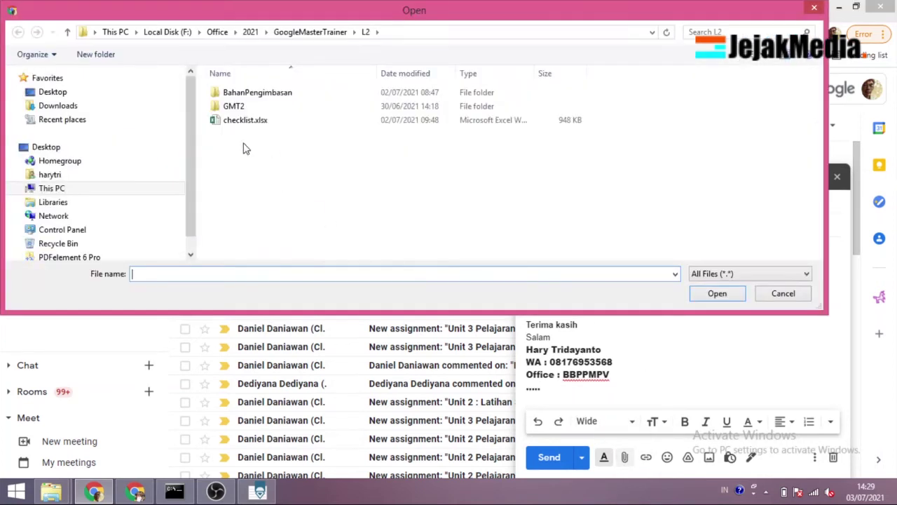
{"action": "double_click", "coordinate": [235, 106]}
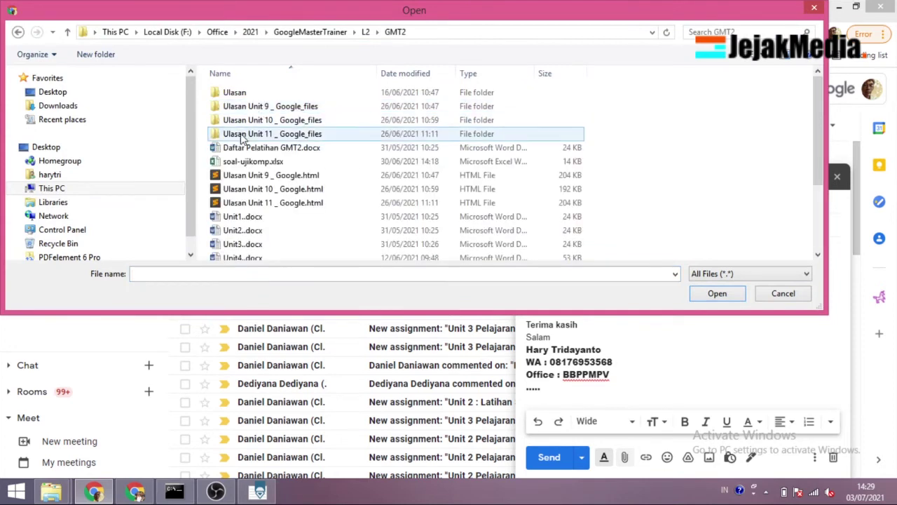
{"action": "left_click", "coordinate": [20, 188]}
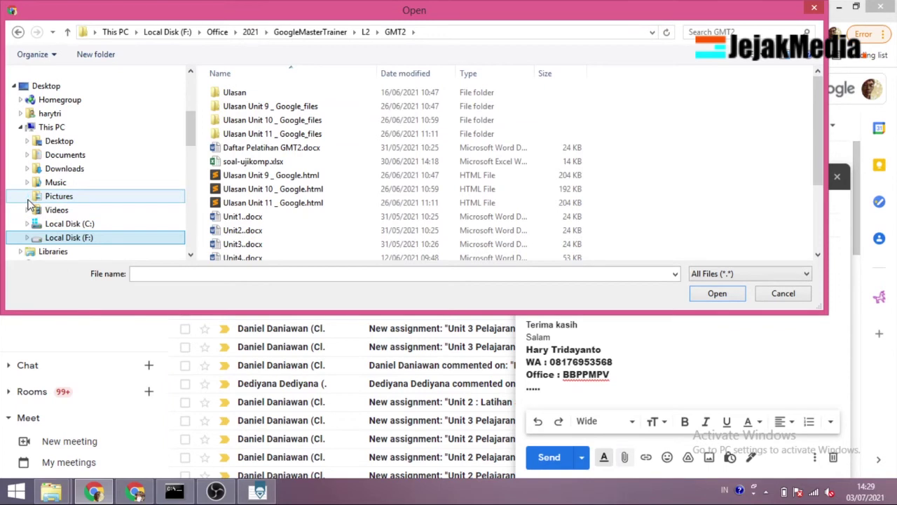
{"action": "left_click", "coordinate": [27, 197]}
{"action": "scroll", "coordinate": [70, 224], "scroll_direction": "down", "scroll_amount": 3}
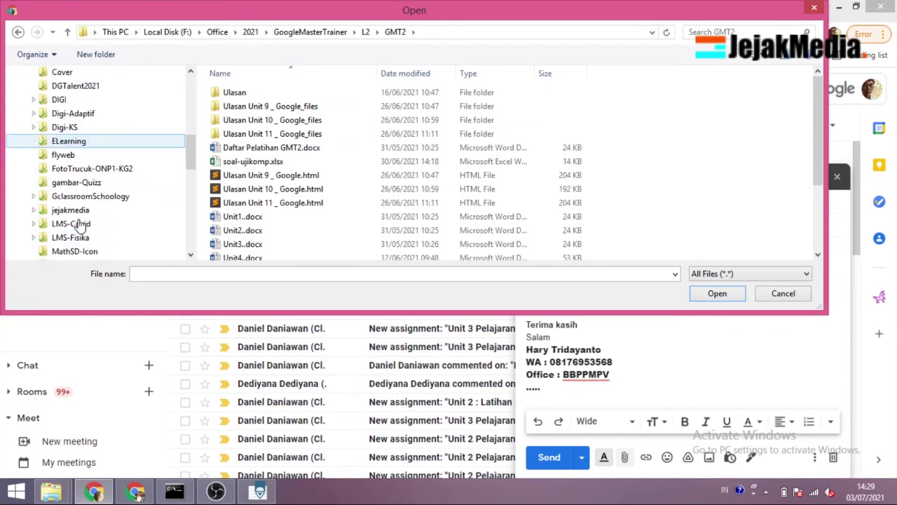
{"action": "scroll", "coordinate": [77, 223], "scroll_direction": "down", "scroll_amount": 4}
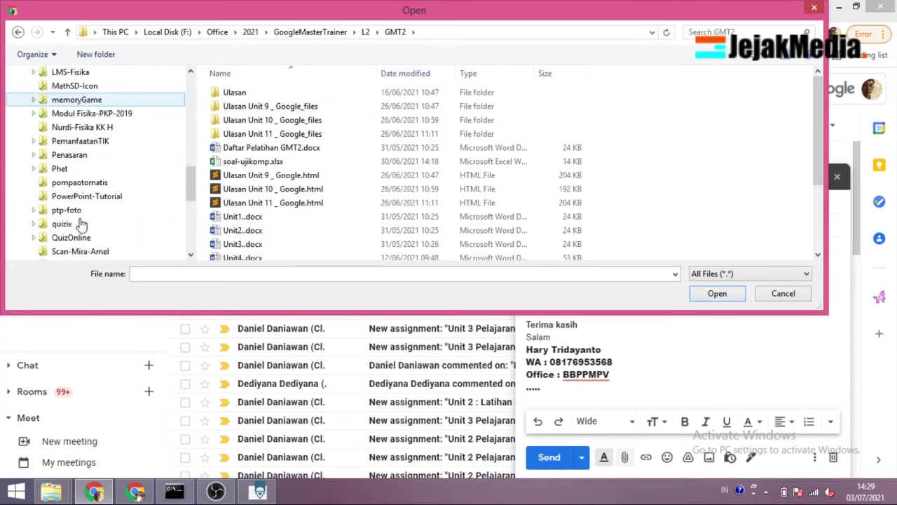
{"action": "left_click", "coordinate": [67, 212]}
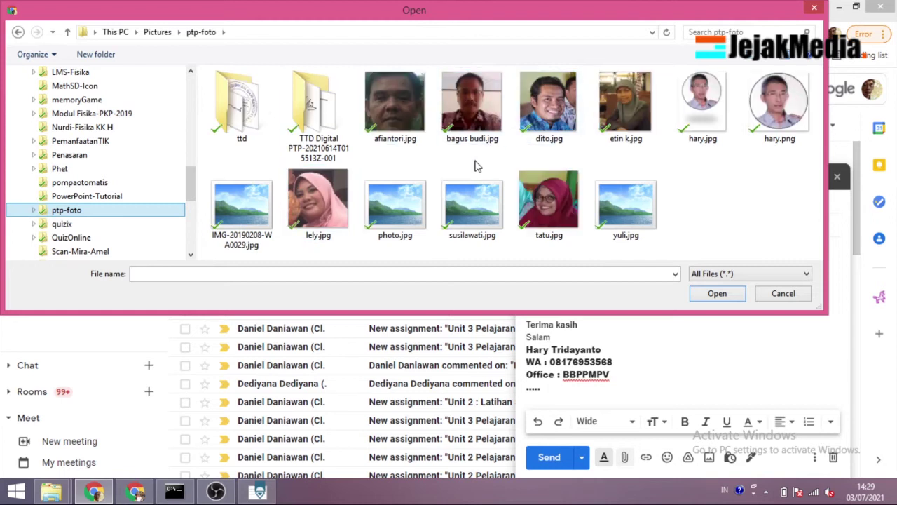
{"action": "left_click", "coordinate": [766, 106]}
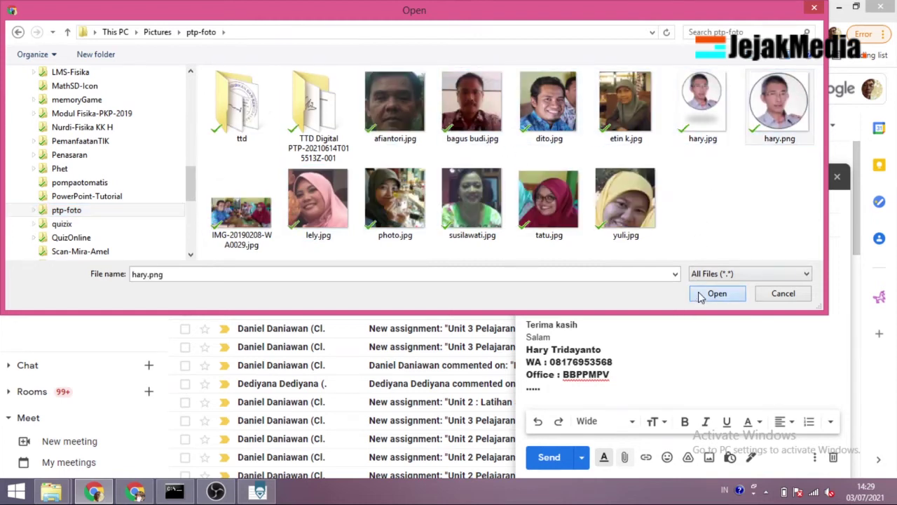
{"action": "left_click", "coordinate": [703, 294]}
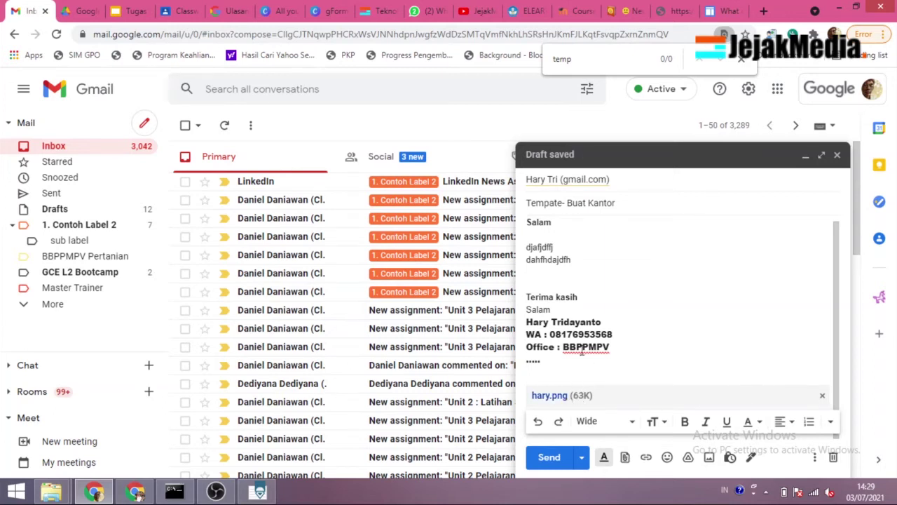
Step: Insert the June 26, 2021 portrait photo inline below the closing block, and remove the attached PNG file
{"action": "left_click", "coordinate": [692, 457]}
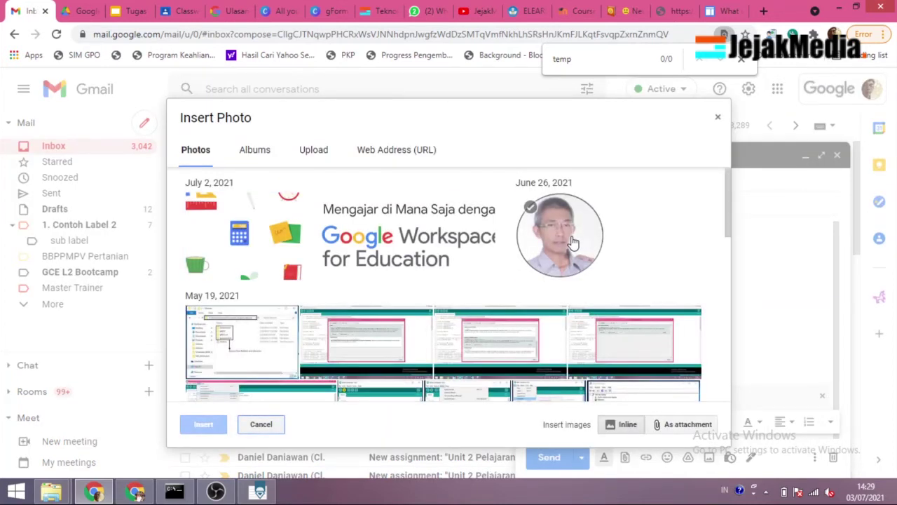
{"action": "left_click", "coordinate": [573, 242]}
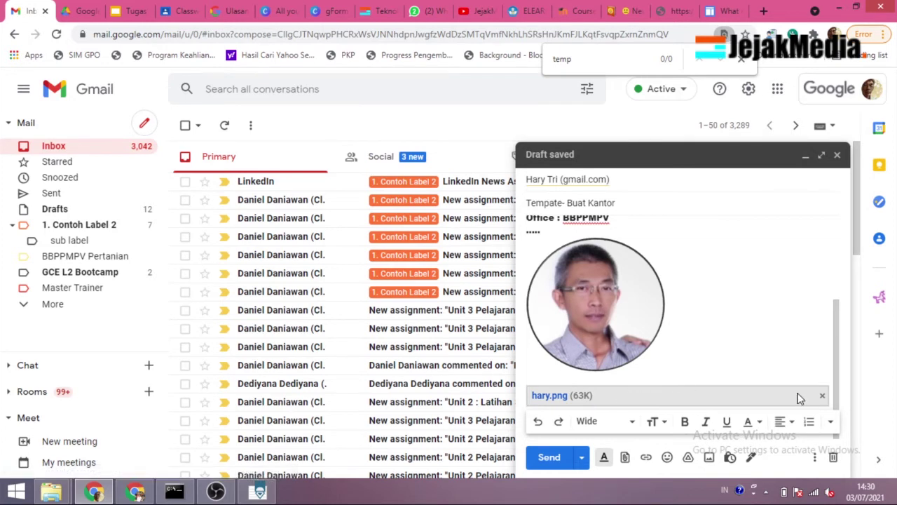
{"action": "left_click", "coordinate": [822, 395]}
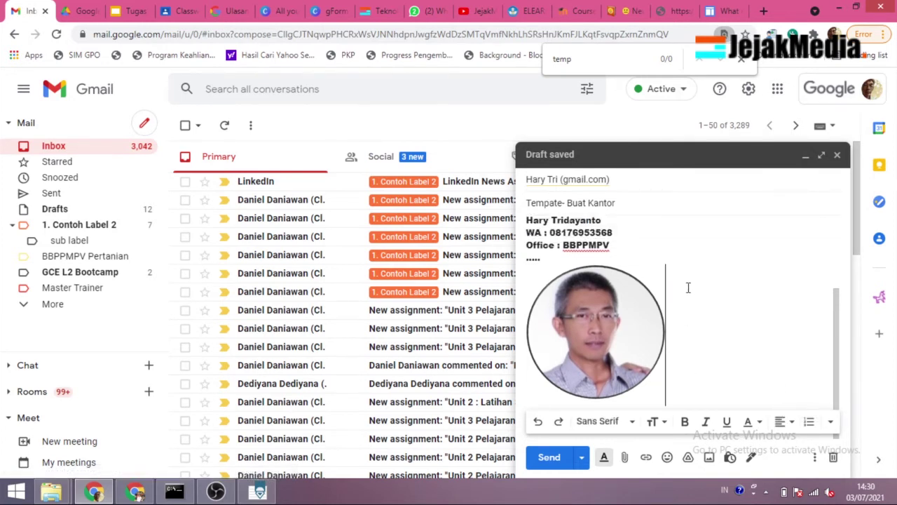
Step: Overwrite the saved "Tempate- Buat Kantor" template with the current draft, and close the message
{"action": "scroll", "coordinate": [628, 243], "scroll_direction": "up", "scroll_amount": 1}
{"action": "scroll", "coordinate": [771, 379], "scroll_direction": "down", "scroll_amount": 1}
{"action": "left_click", "coordinate": [814, 457]}
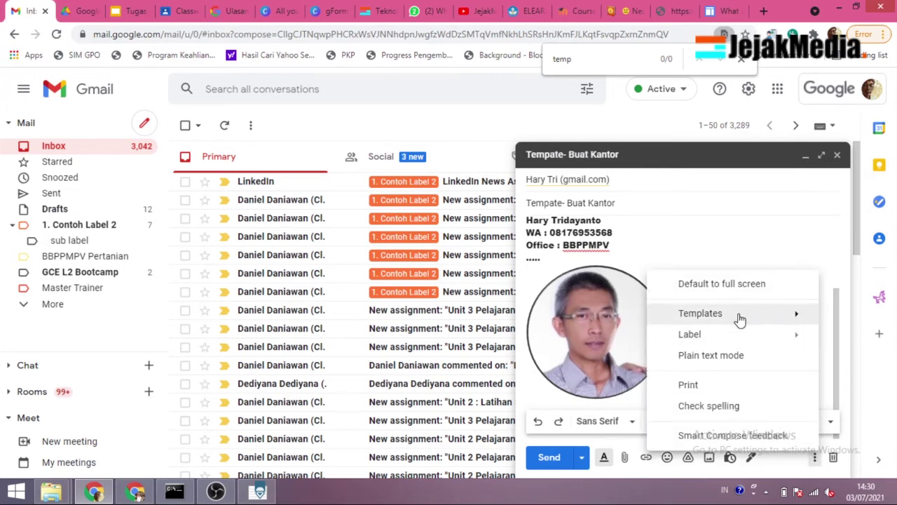
{"action": "mouse_move", "coordinate": [717, 319]}
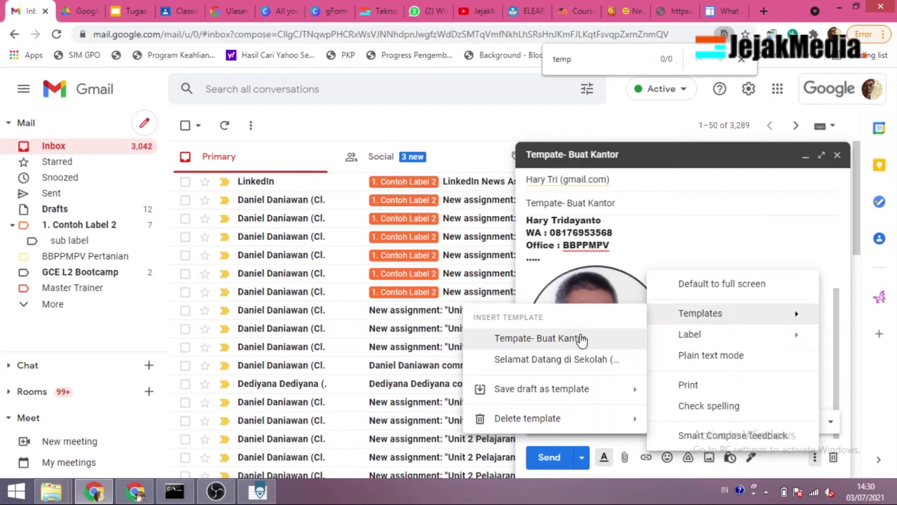
{"action": "mouse_move", "coordinate": [581, 394]}
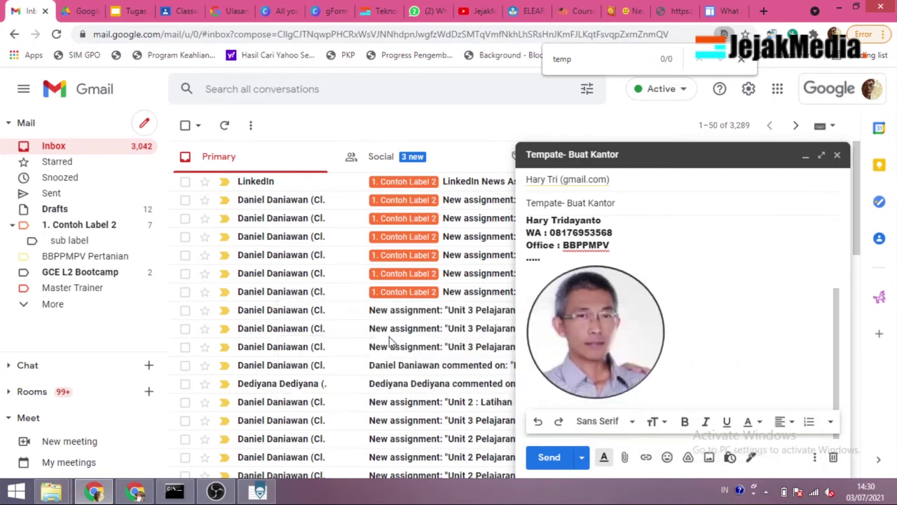
{"action": "left_click", "coordinate": [377, 335]}
{"action": "left_click", "coordinate": [571, 304]}
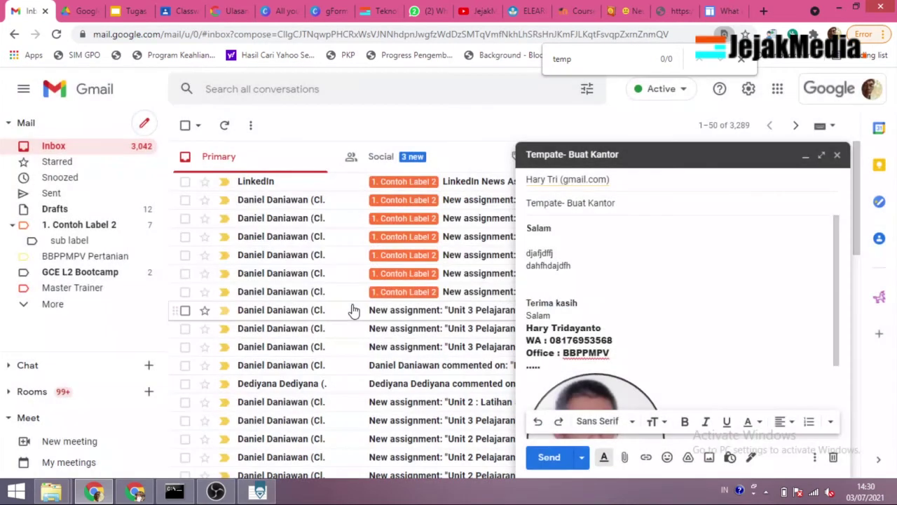
{"action": "scroll", "coordinate": [633, 315], "scroll_direction": "down", "scroll_amount": 3}
{"action": "scroll", "coordinate": [659, 314], "scroll_direction": "up", "scroll_amount": 3}
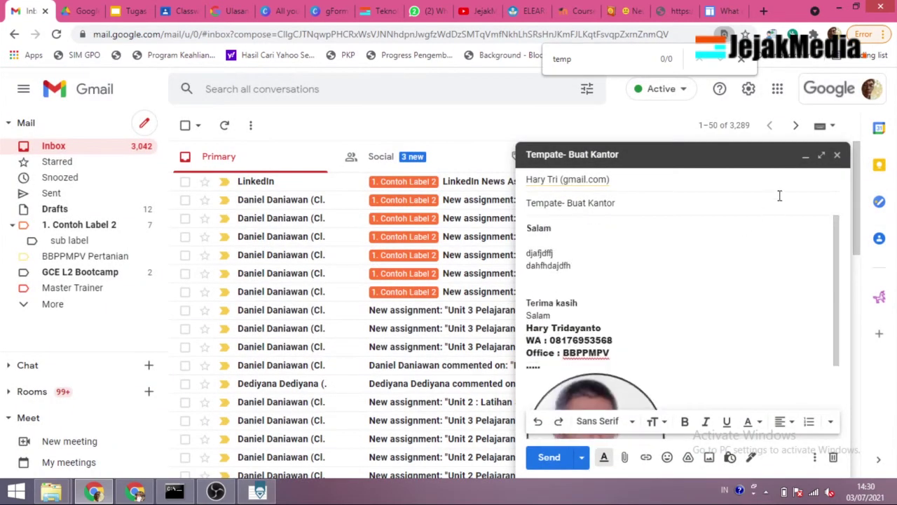
{"action": "left_click", "coordinate": [837, 154]}
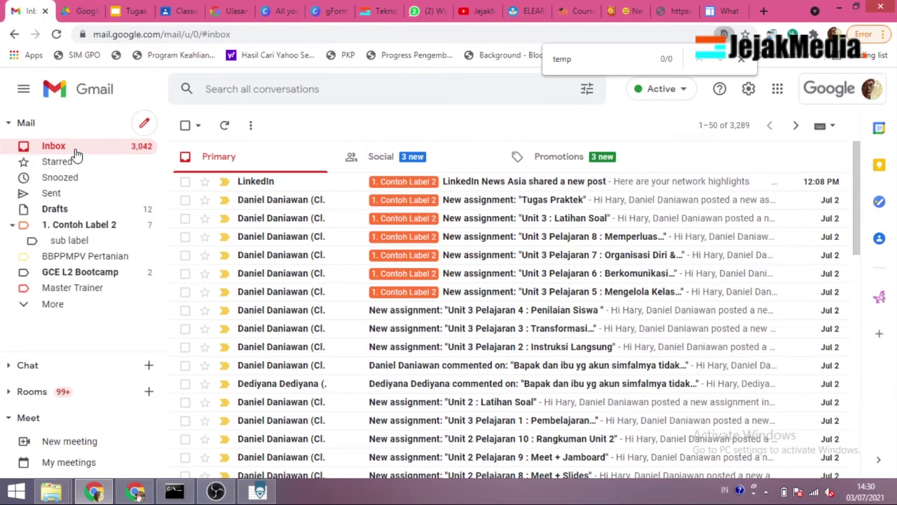
Step: Start a new message from the "Tempate- Buat Kantor" template and delete its two filler lines below "Salam"
{"action": "left_click", "coordinate": [144, 123]}
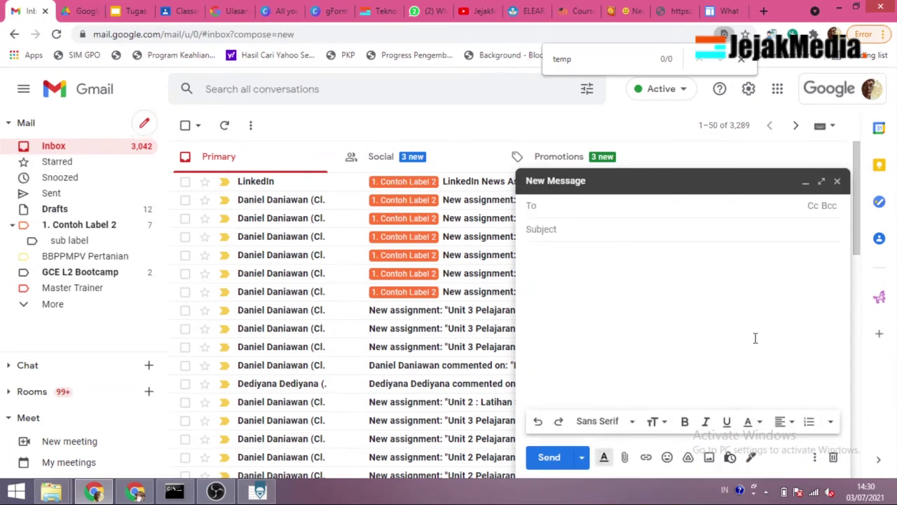
{"action": "left_click", "coordinate": [813, 457]}
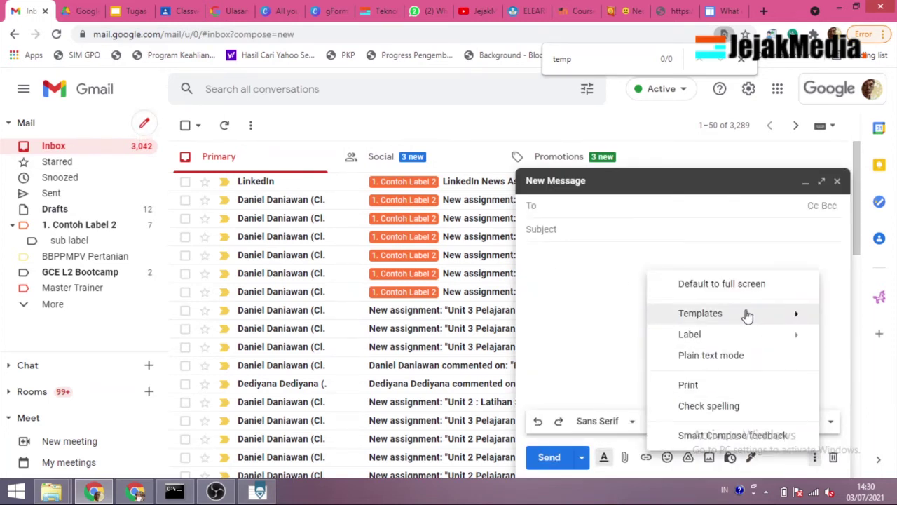
{"action": "mouse_move", "coordinate": [746, 315]}
{"action": "left_click", "coordinate": [581, 338]}
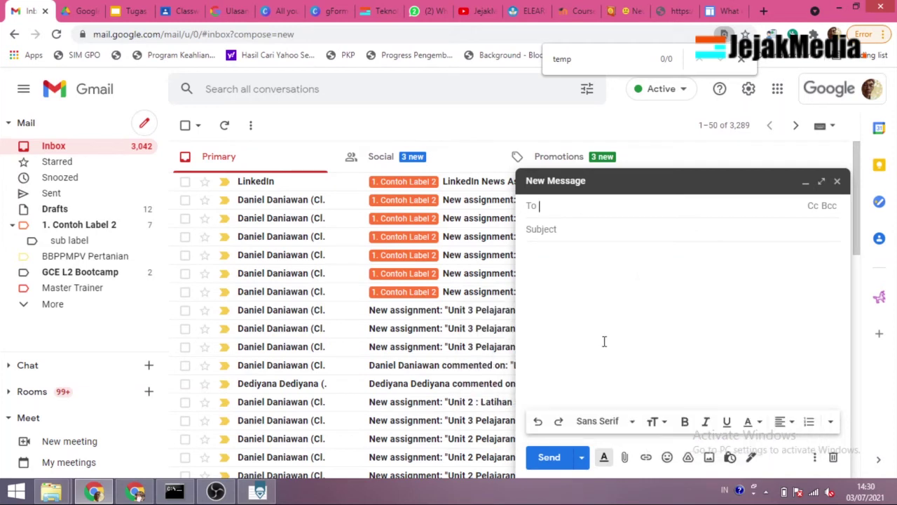
{"action": "scroll", "coordinate": [649, 333], "scroll_direction": "down", "scroll_amount": 2}
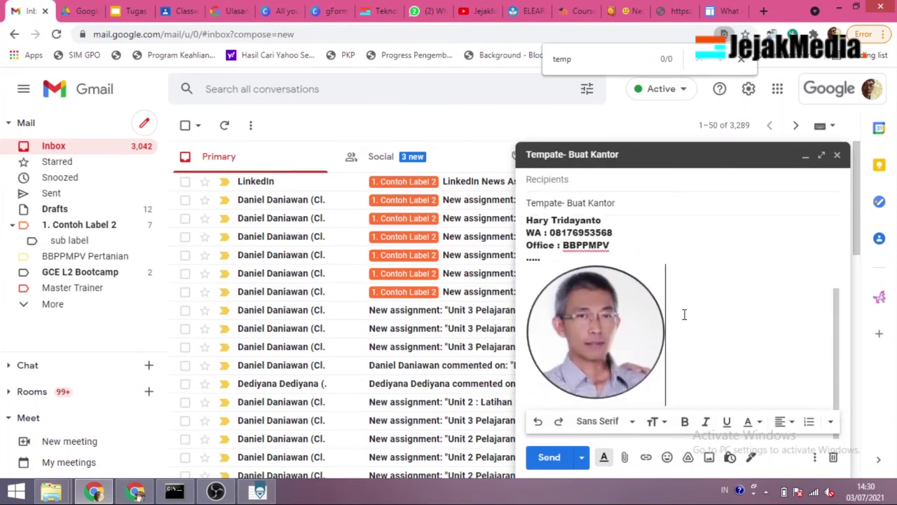
{"action": "scroll", "coordinate": [561, 288], "scroll_direction": "up", "scroll_amount": 3}
{"action": "triple_click", "coordinate": [561, 265]}
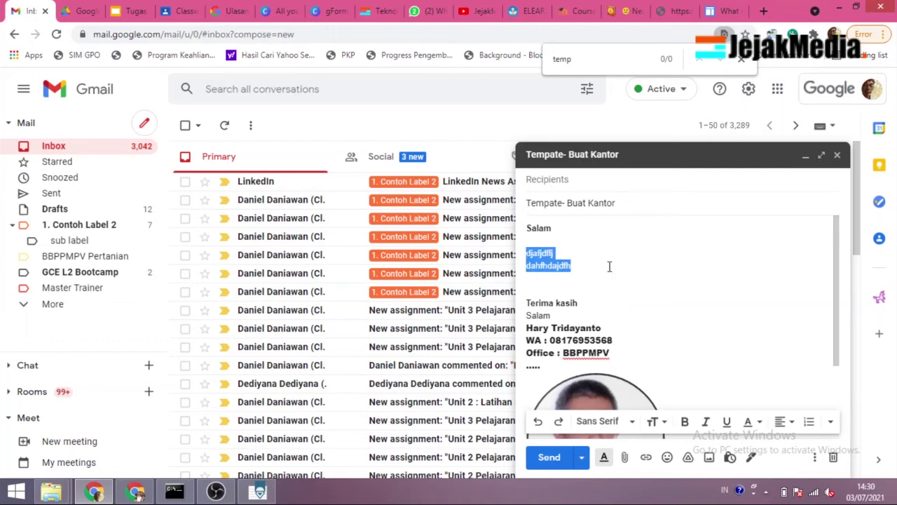
{"action": "key", "text": "BackSpace"}
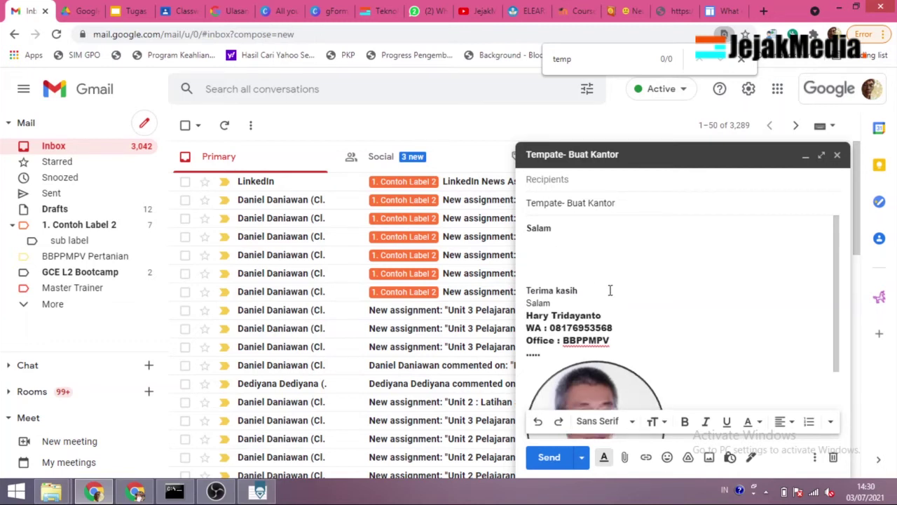
Step: Insert the "Tempate- Buat Kantor" template again below the "Salam" greeting, and delete the two filler lines from the inserted copy
{"action": "left_click", "coordinate": [813, 459]}
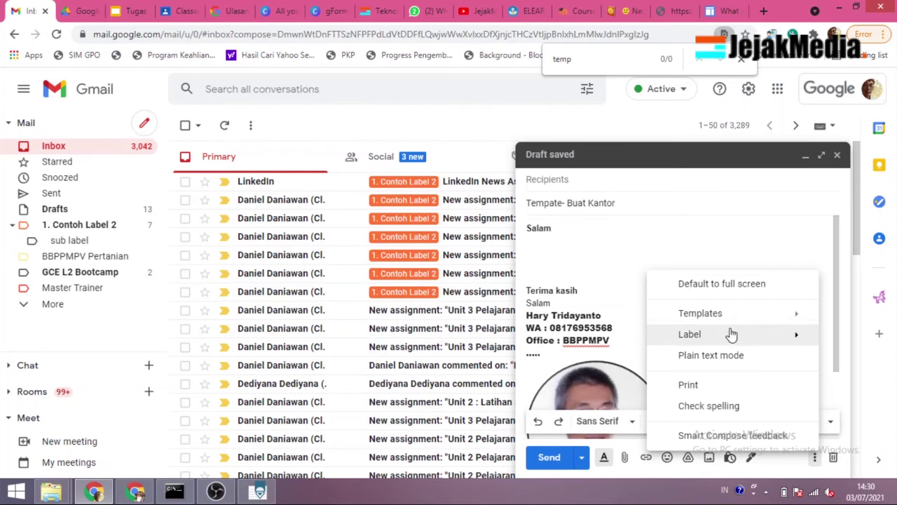
{"action": "mouse_move", "coordinate": [727, 319]}
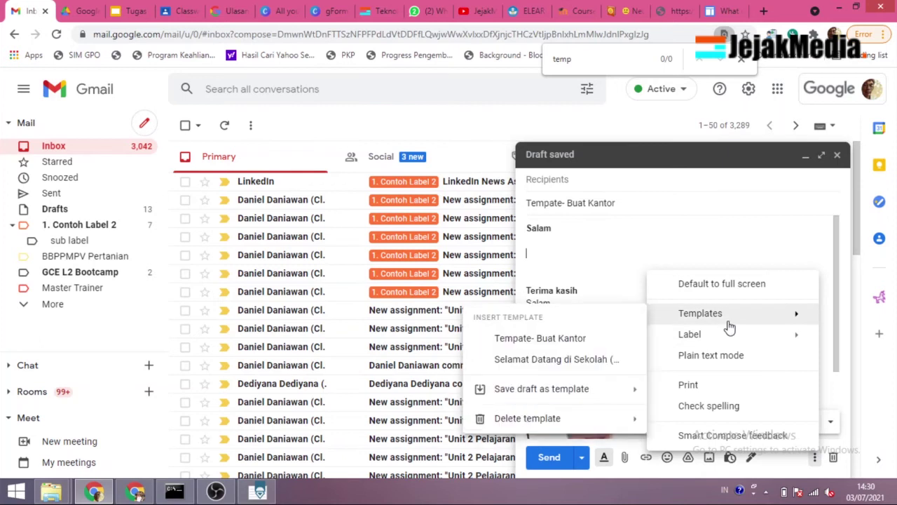
{"action": "left_click", "coordinate": [560, 339]}
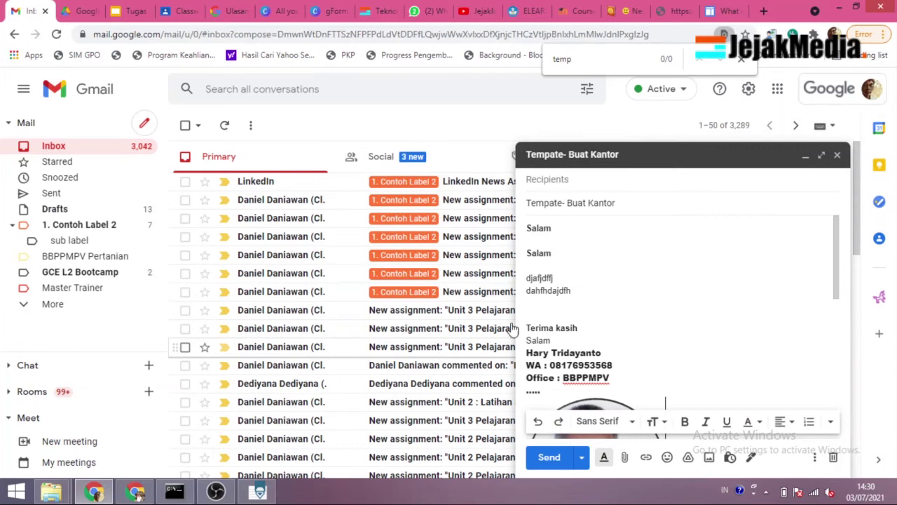
{"action": "left_click_drag", "start_coordinate": [582, 291], "coordinate": [519, 286]}
{"action": "key", "text": "BackSpace"}
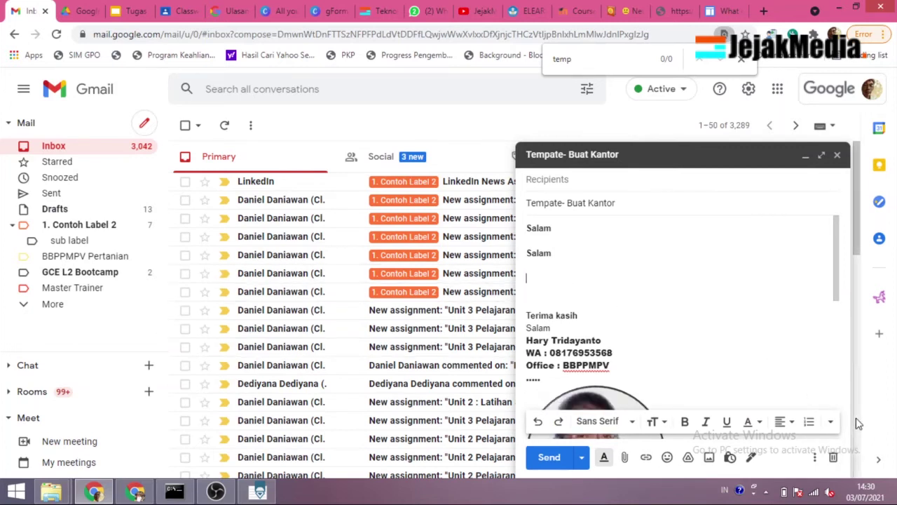
Step: Save the cleaned-up draft over the existing "Tempate- Buat Kantor" template and check its content
{"action": "left_click", "coordinate": [815, 457]}
{"action": "mouse_move", "coordinate": [726, 315]}
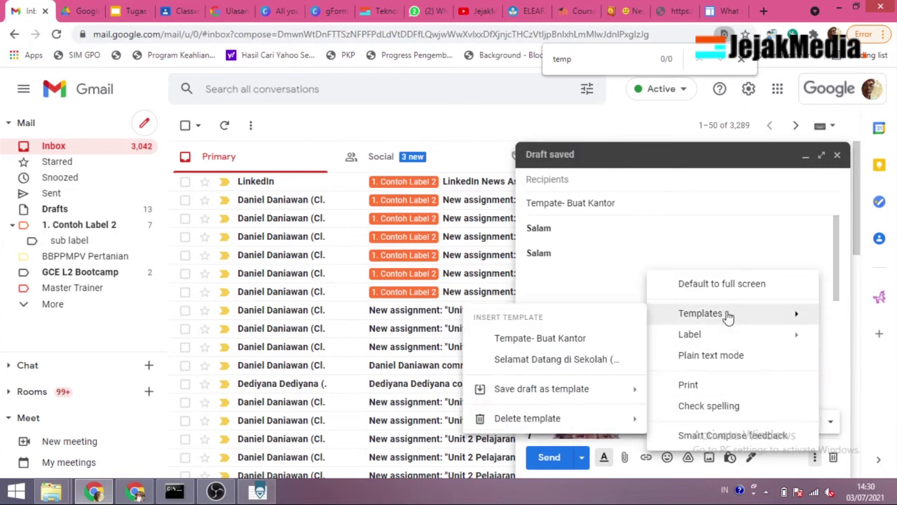
{"action": "mouse_move", "coordinate": [580, 389]}
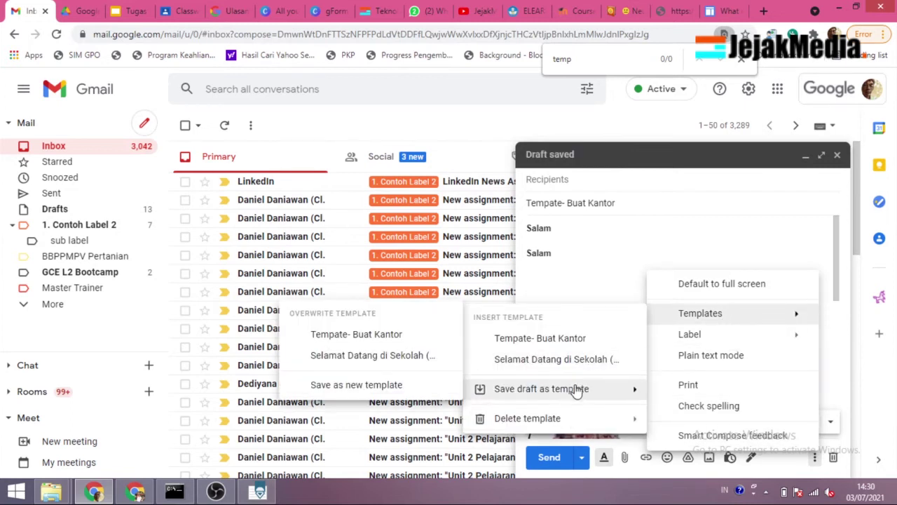
{"action": "left_click", "coordinate": [371, 336]}
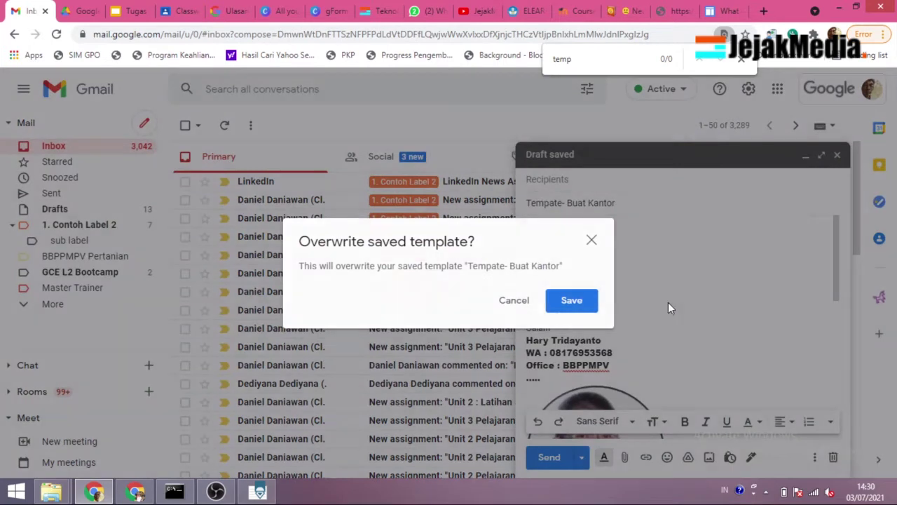
{"action": "left_click", "coordinate": [582, 300]}
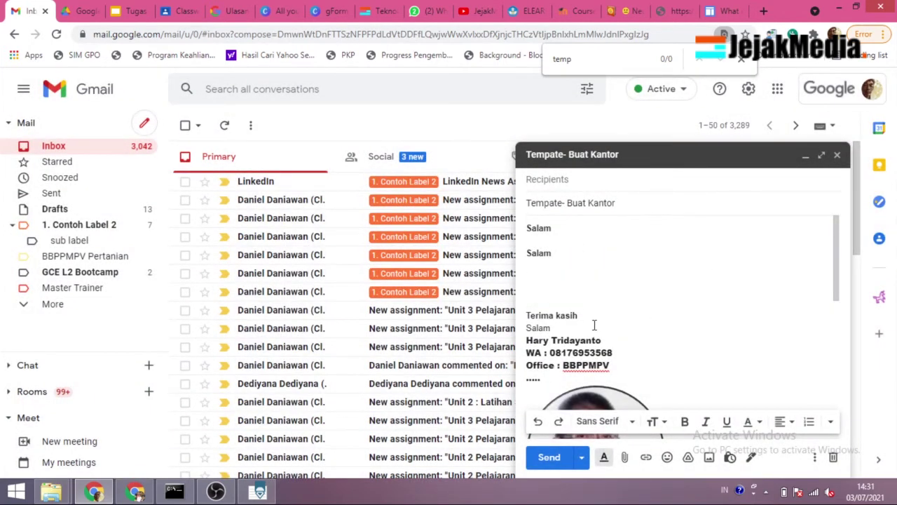
{"action": "scroll", "coordinate": [617, 322], "scroll_direction": "down", "scroll_amount": 2}
{"action": "scroll", "coordinate": [675, 295], "scroll_direction": "up", "scroll_amount": 2}
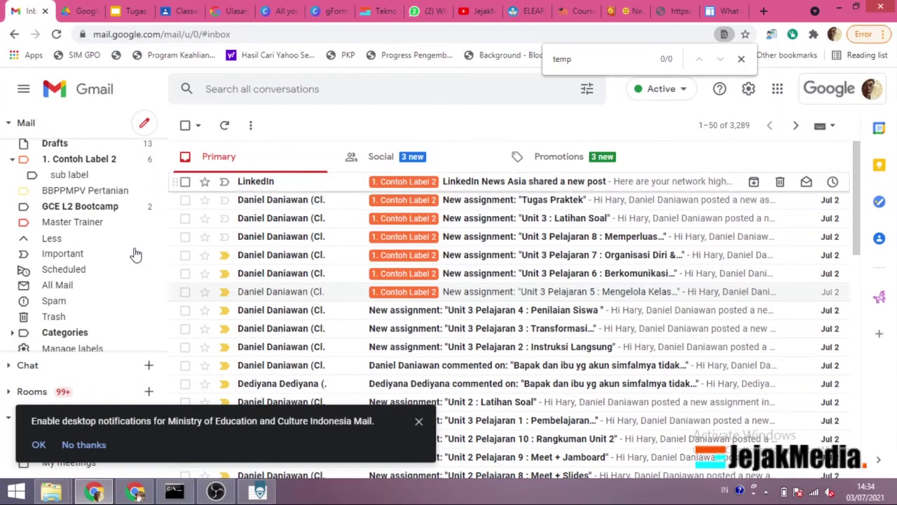
Step: Toggle the importance marker of the "Unit 3 Pelajaran 7" assignment message in the inbox
{"action": "scroll", "coordinate": [87, 262], "scroll_direction": "up", "scroll_amount": 2}
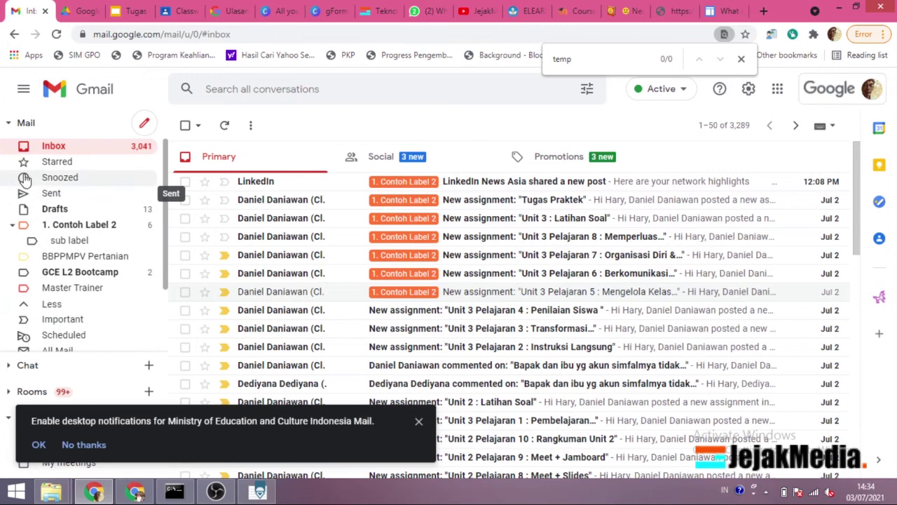
{"action": "scroll", "coordinate": [62, 245], "scroll_direction": "down", "scroll_amount": 2}
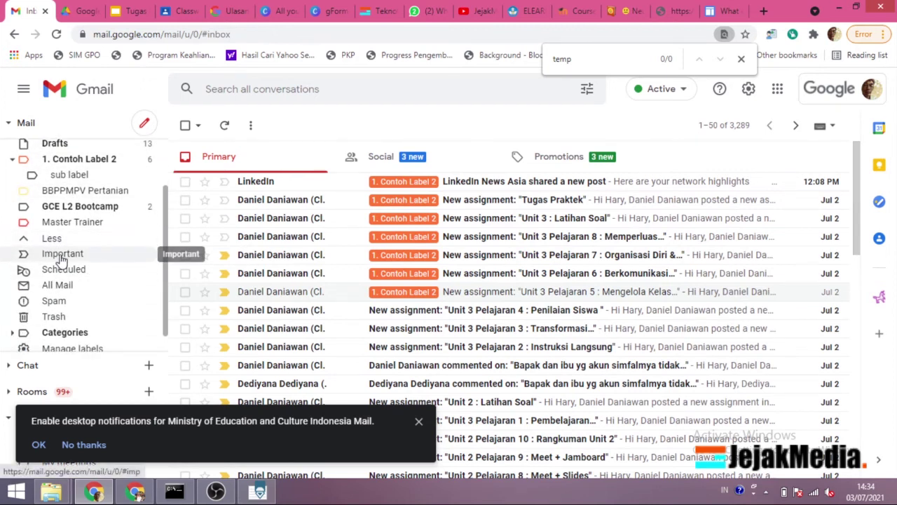
{"action": "left_click", "coordinate": [225, 257]}
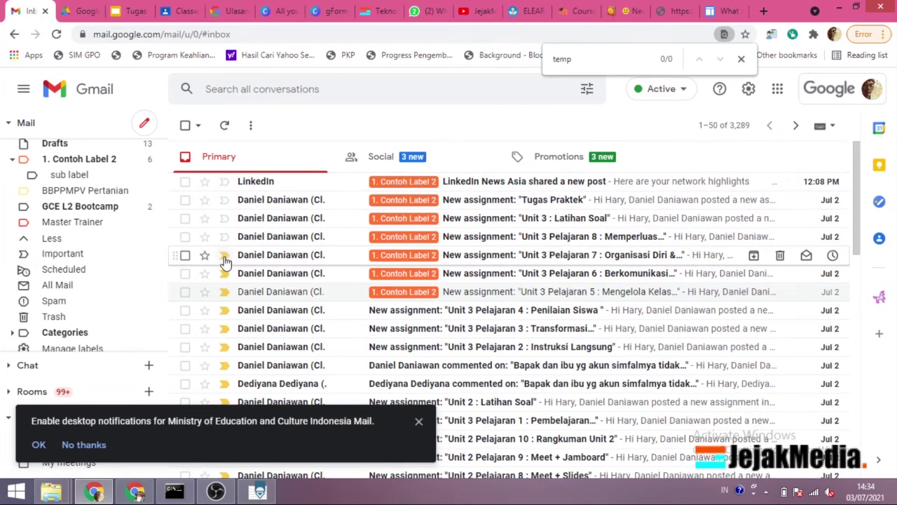
Step: Clear the importance markers of the "Unit 3" assignment messages down to "Pelajaran 2", and mark the LinkedIn message as important
{"action": "left_click", "coordinate": [224, 310]}
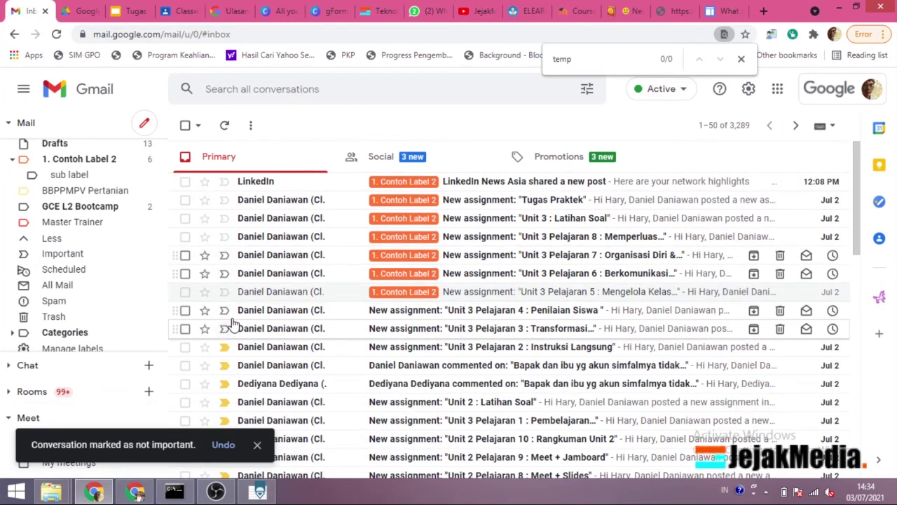
{"action": "left_click", "coordinate": [225, 348]}
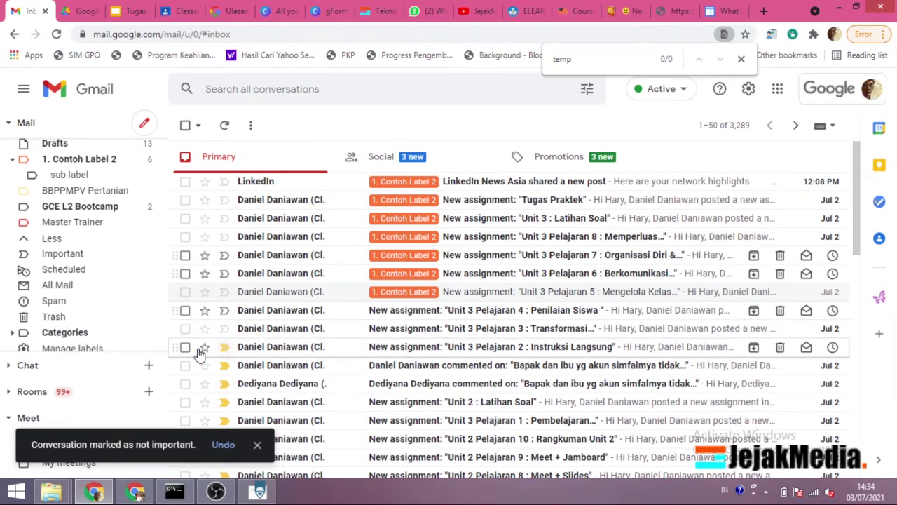
{"action": "left_click", "coordinate": [224, 183]}
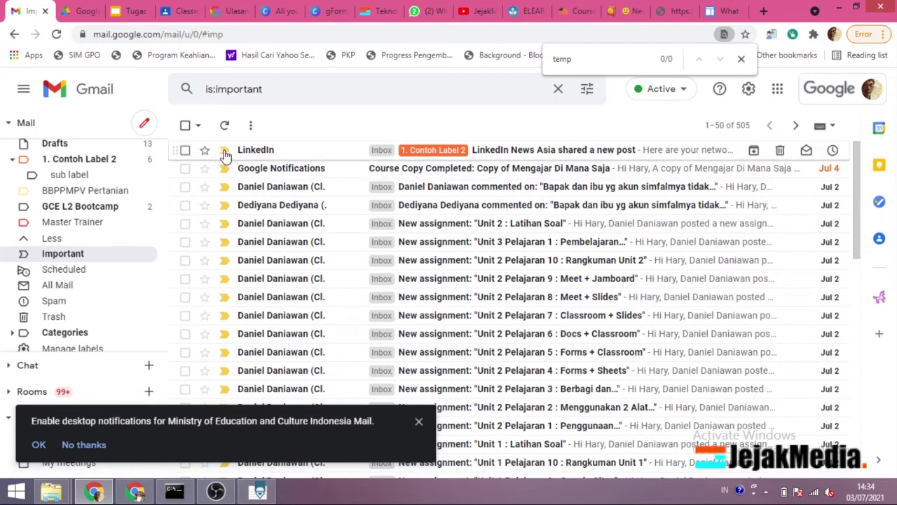
Step: Mark the LinkedIn message as not important from the Important list, and return to the inbox
{"action": "scroll", "coordinate": [115, 254], "scroll_direction": "up", "scroll_amount": 1}
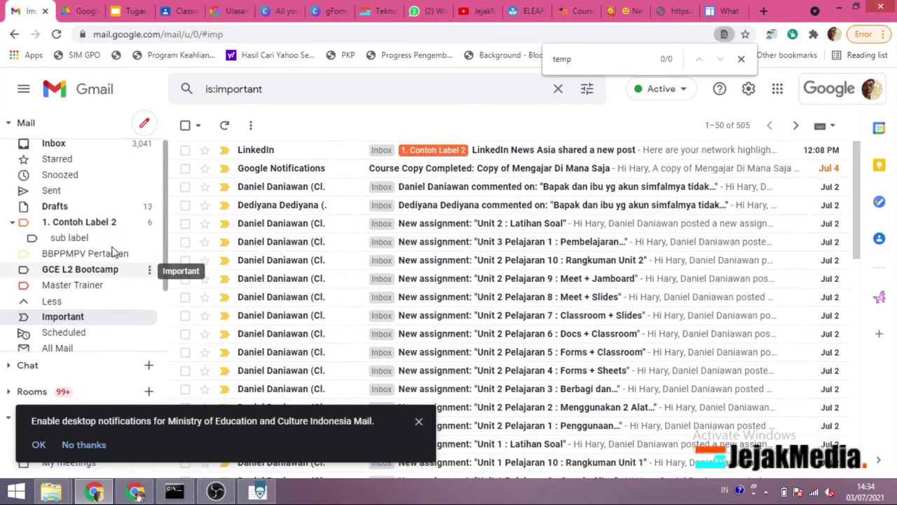
{"action": "left_click", "coordinate": [225, 150]}
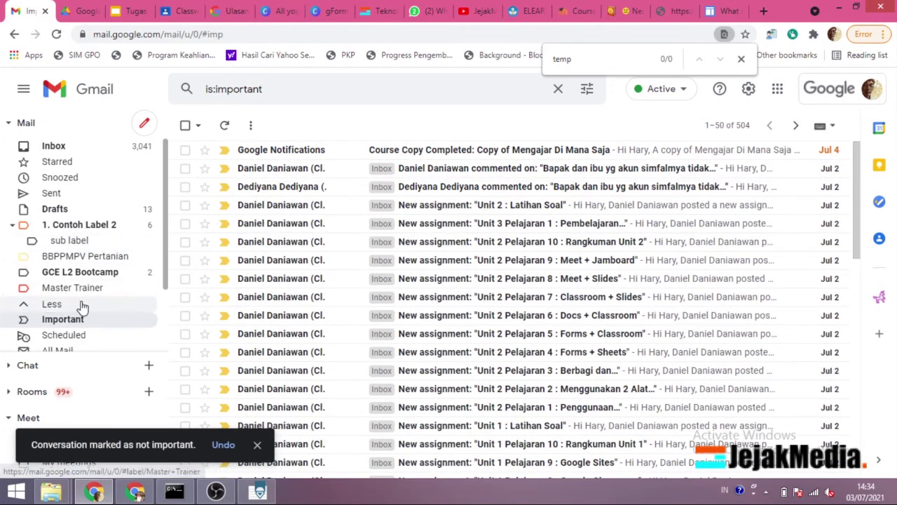
{"action": "left_click", "coordinate": [63, 148]}
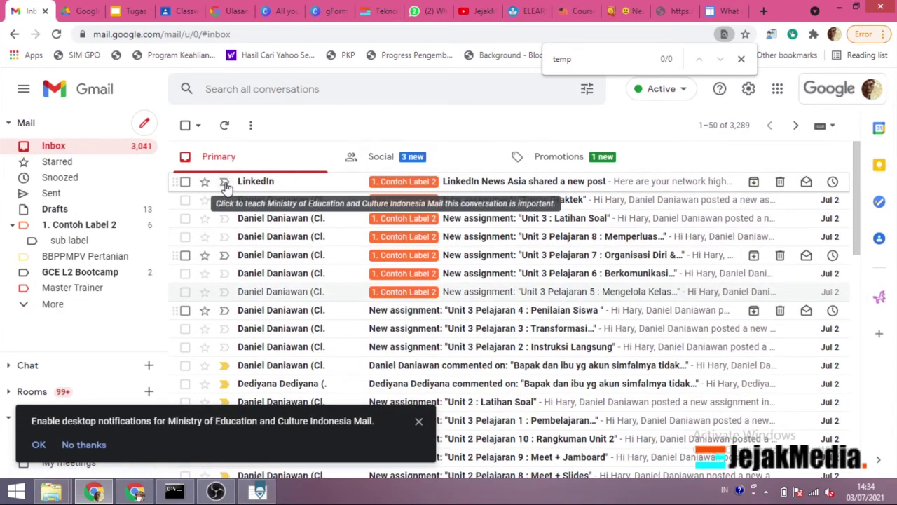
Step: Review the importance markers throughout the inbox, and mark the LinkedIn and "Tugas Praktek" messages as important
{"action": "scroll", "coordinate": [246, 277], "scroll_direction": "down", "scroll_amount": 6}
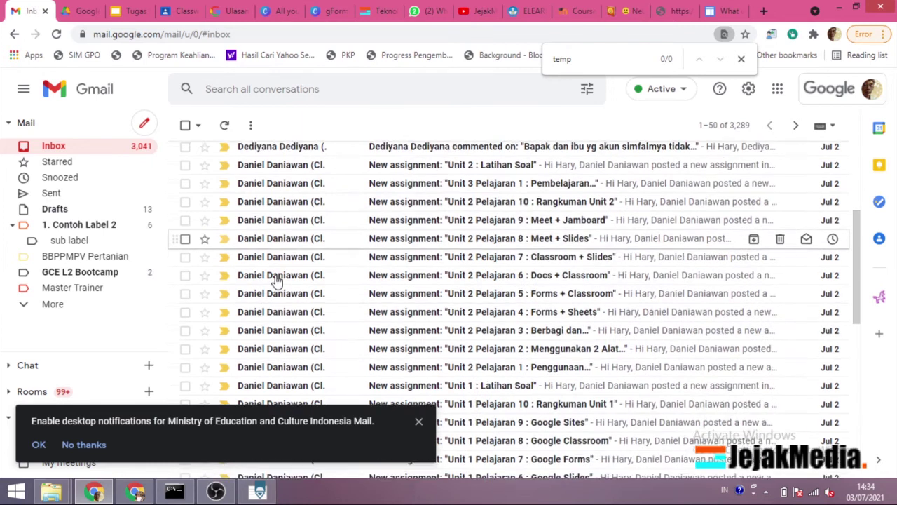
{"action": "scroll", "coordinate": [278, 280], "scroll_direction": "down", "scroll_amount": 4}
{"action": "scroll", "coordinate": [280, 280], "scroll_direction": "down", "scroll_amount": 2}
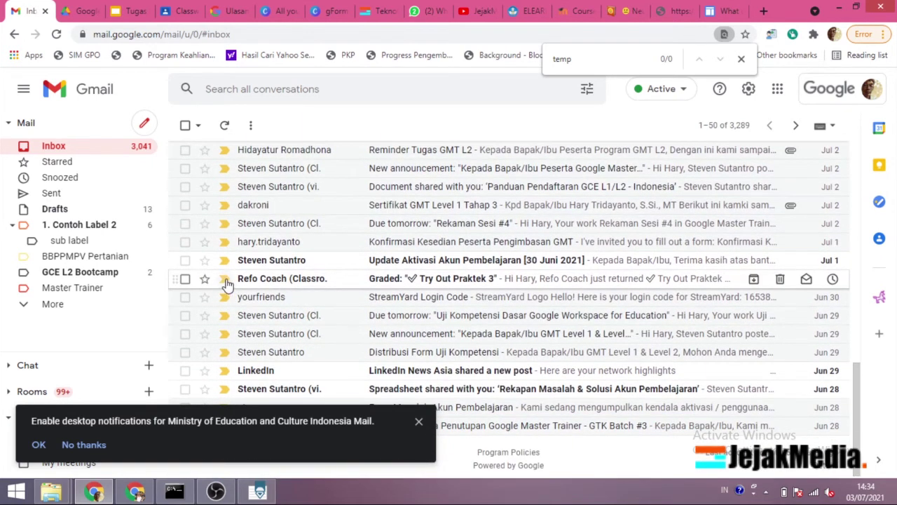
{"action": "scroll", "coordinate": [328, 279], "scroll_direction": "up", "scroll_amount": 3}
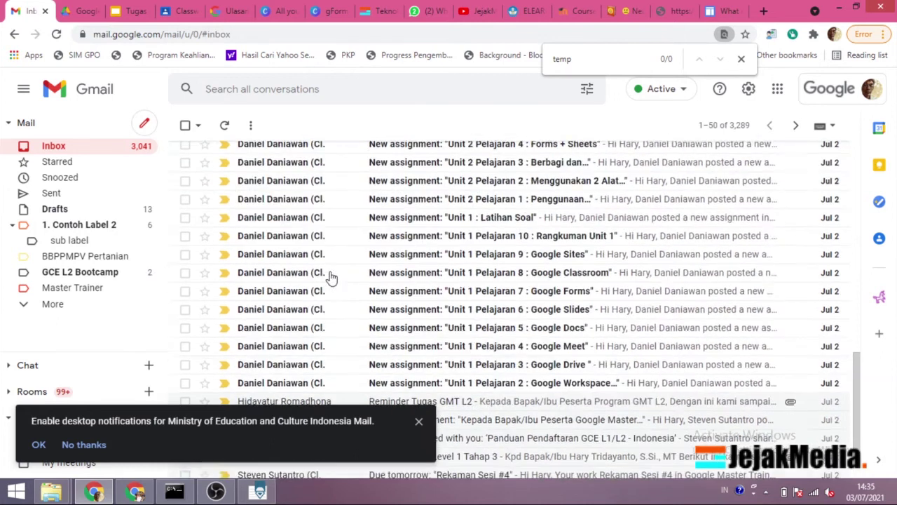
{"action": "scroll", "coordinate": [329, 275], "scroll_direction": "up", "scroll_amount": 6}
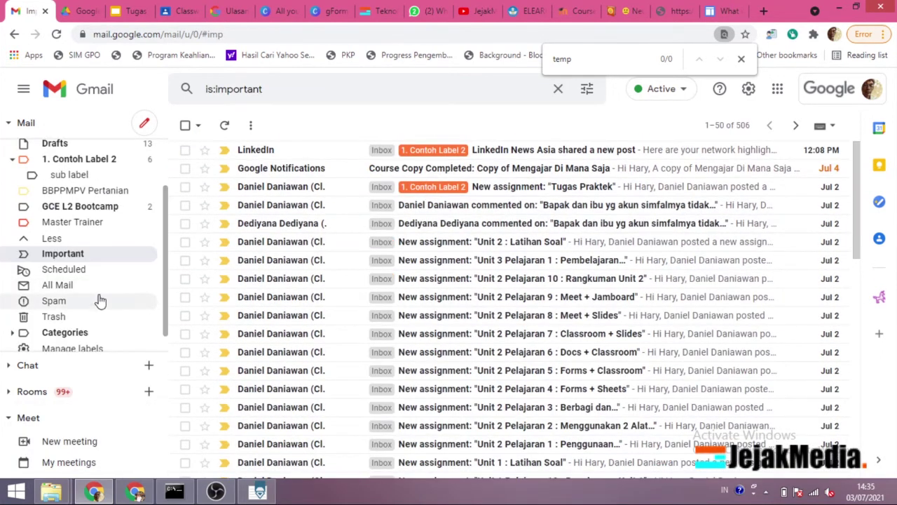
Step: Review the messages collected under Important, and check the Scheduled folder
{"action": "scroll", "coordinate": [25, 303], "scroll_direction": "up", "scroll_amount": 2}
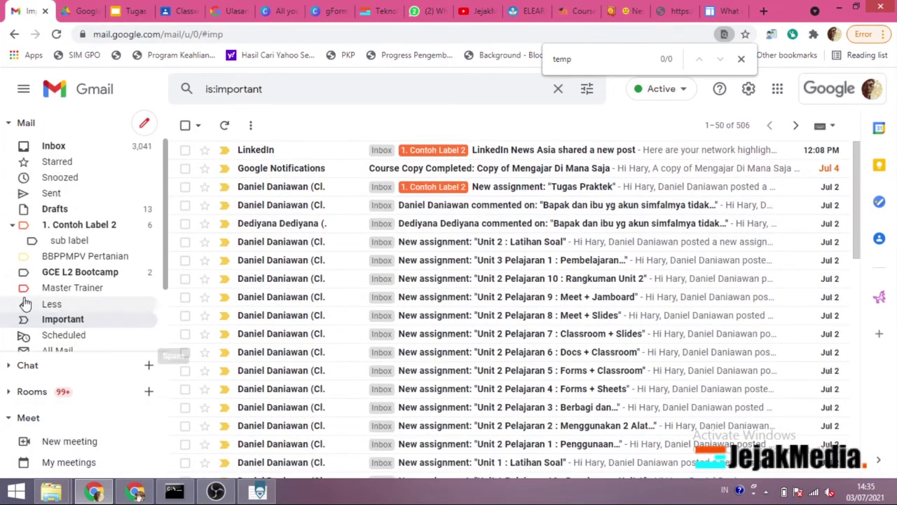
{"action": "scroll", "coordinate": [56, 298], "scroll_direction": "down", "scroll_amount": 2}
{"action": "left_click", "coordinate": [117, 279]}
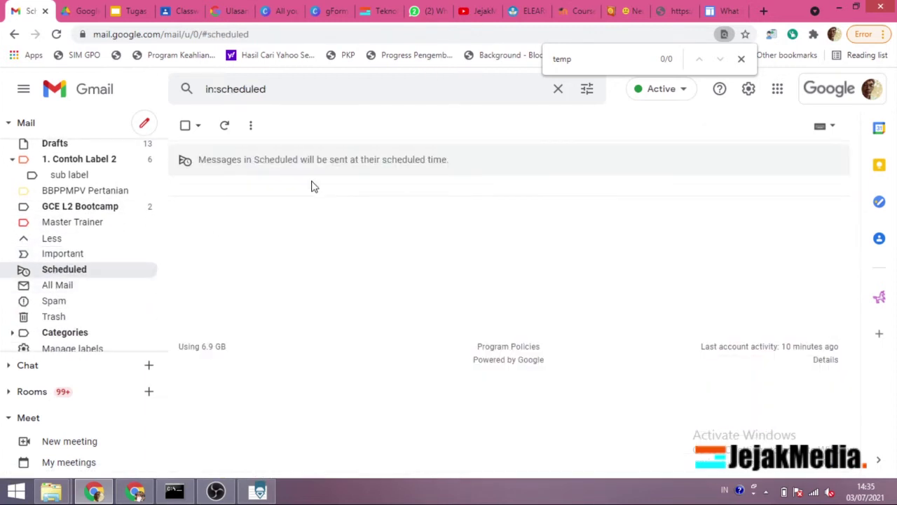
{"action": "scroll", "coordinate": [84, 211], "scroll_direction": "up", "scroll_amount": 2}
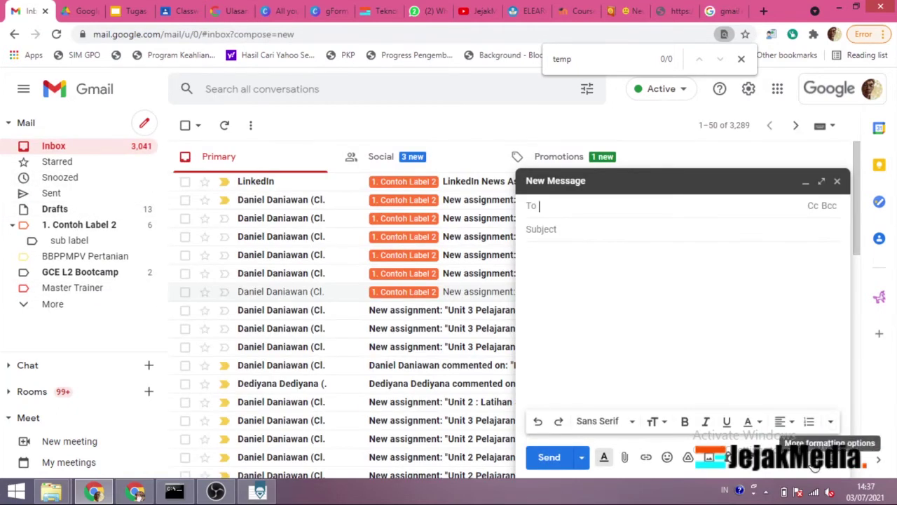
Step: Insert the "Tempate- Buat Kantor" template into the new message and replace the second "Salam" with "Schedule"
{"action": "left_click", "coordinate": [813, 465]}
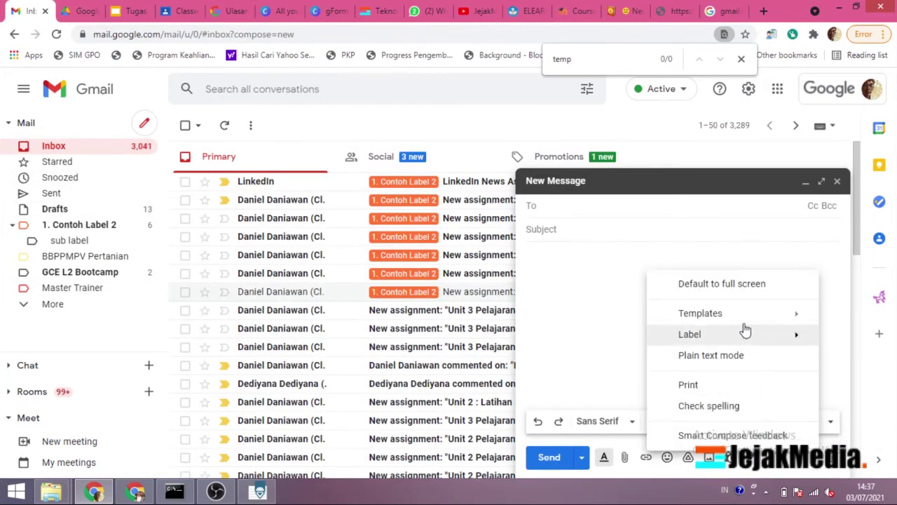
{"action": "mouse_move", "coordinate": [739, 320]}
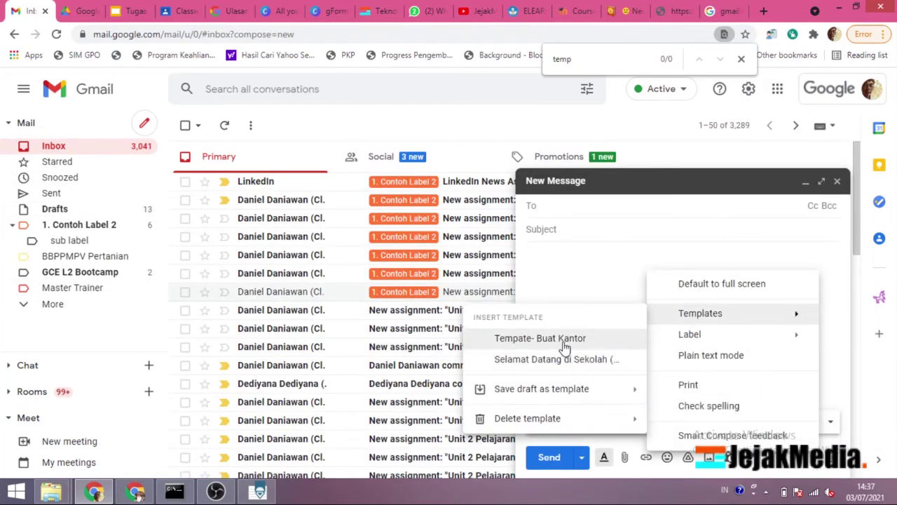
{"action": "left_click", "coordinate": [564, 339]}
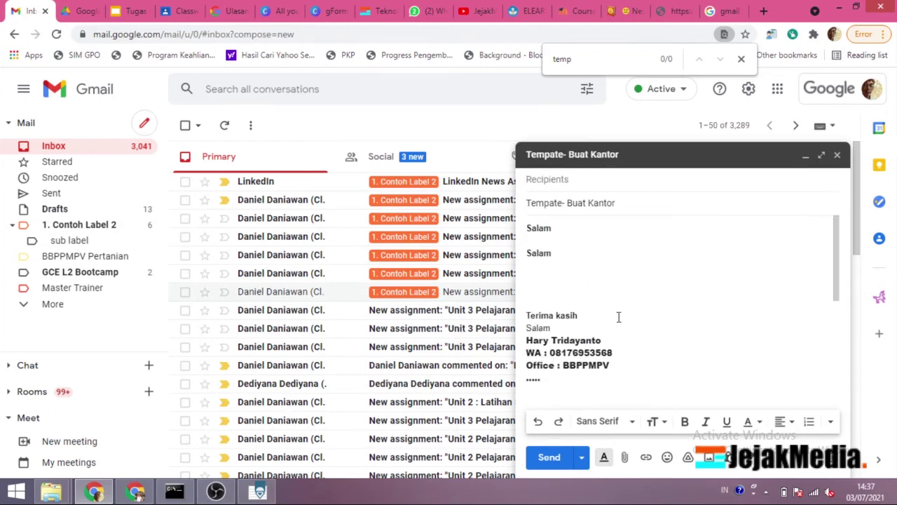
{"action": "double_click", "coordinate": [540, 253]}
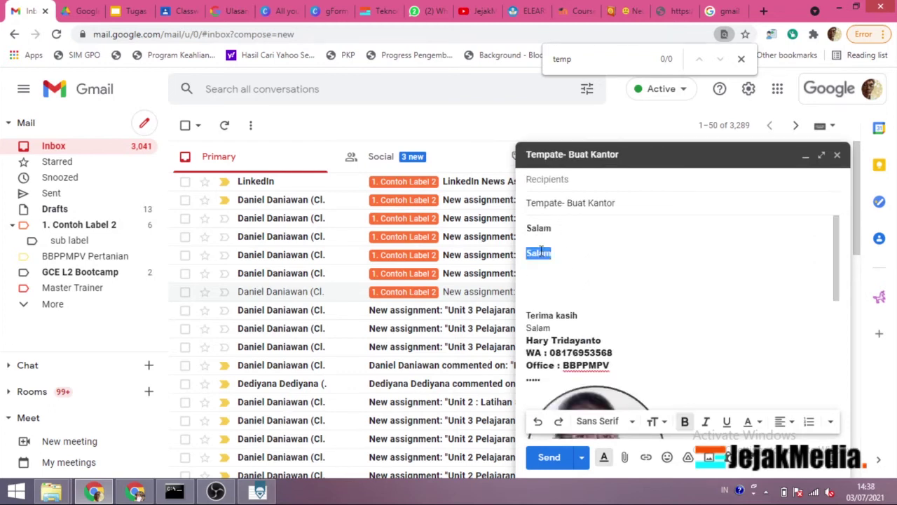
{"action": "type", "text": "Schedule"}
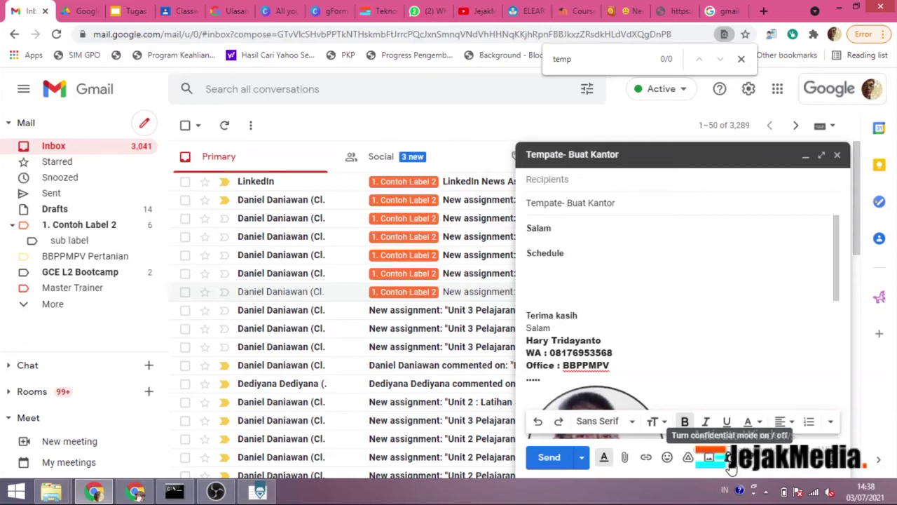
Step: Turn on confidential mode for the draft with expiration in 1 day, trying out the SMS passcode option
{"action": "left_click", "coordinate": [730, 464]}
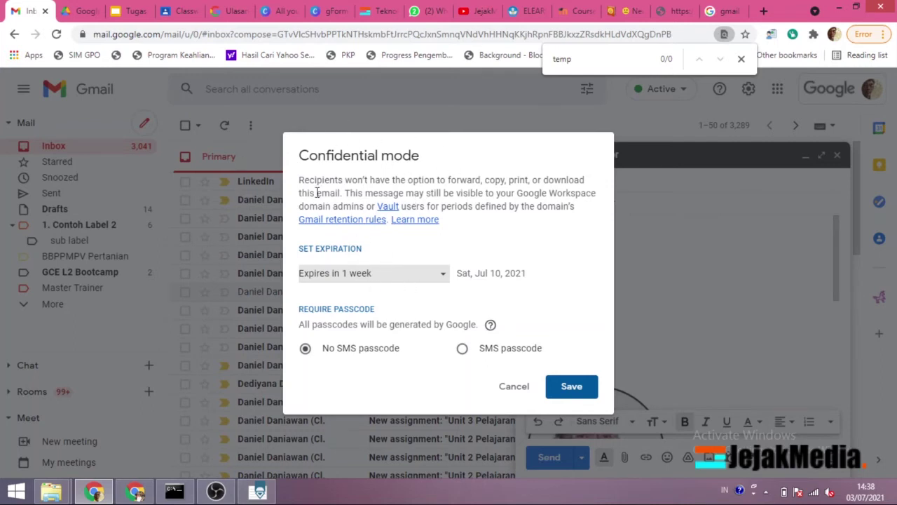
{"action": "left_click", "coordinate": [423, 274]}
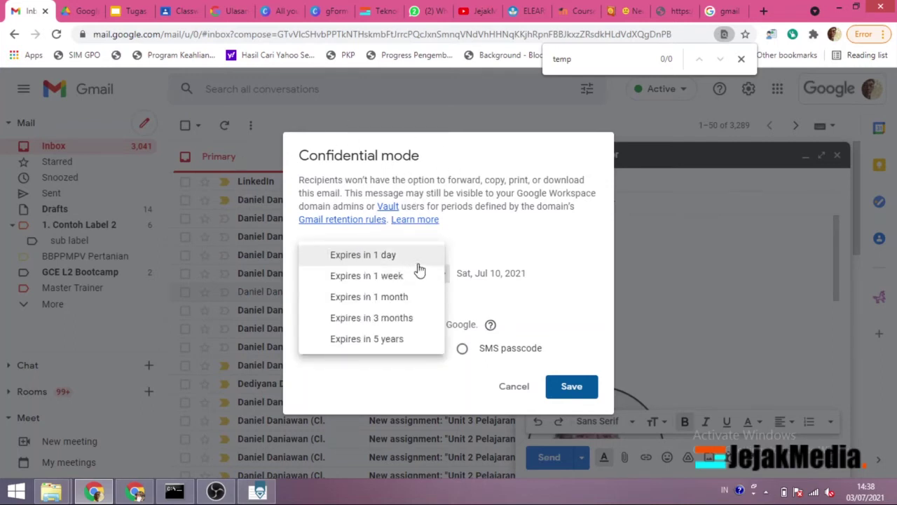
{"action": "left_click", "coordinate": [395, 257]}
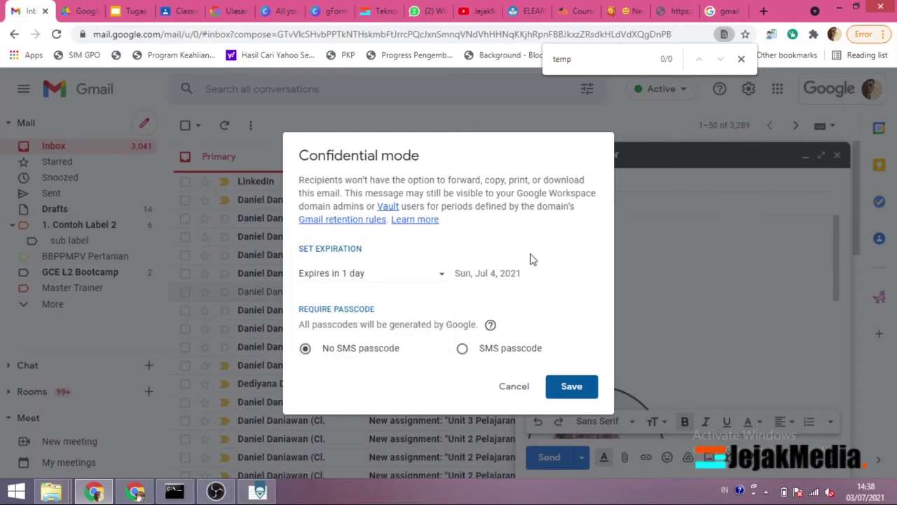
{"action": "left_click", "coordinate": [438, 280]}
{"action": "left_click", "coordinate": [400, 284]}
{"action": "left_click", "coordinate": [463, 350]}
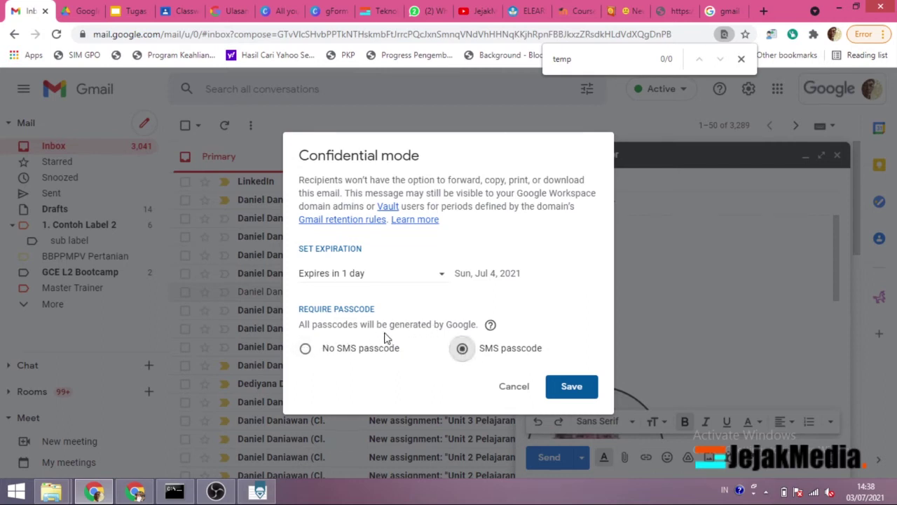
{"action": "left_click", "coordinate": [571, 384]}
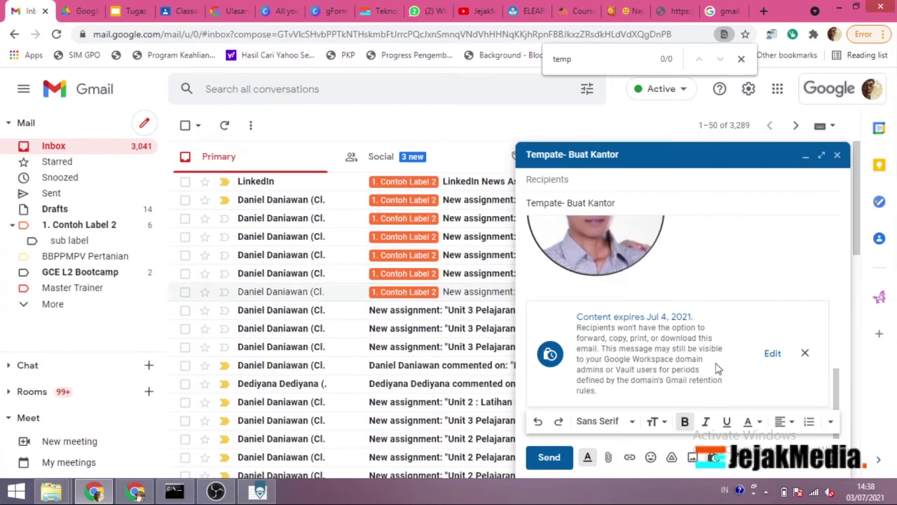
Step: Remove confidential mode from the draft and place the cursor after the inline photo
{"action": "left_click", "coordinate": [806, 352]}
{"action": "left_click", "coordinate": [818, 465]}
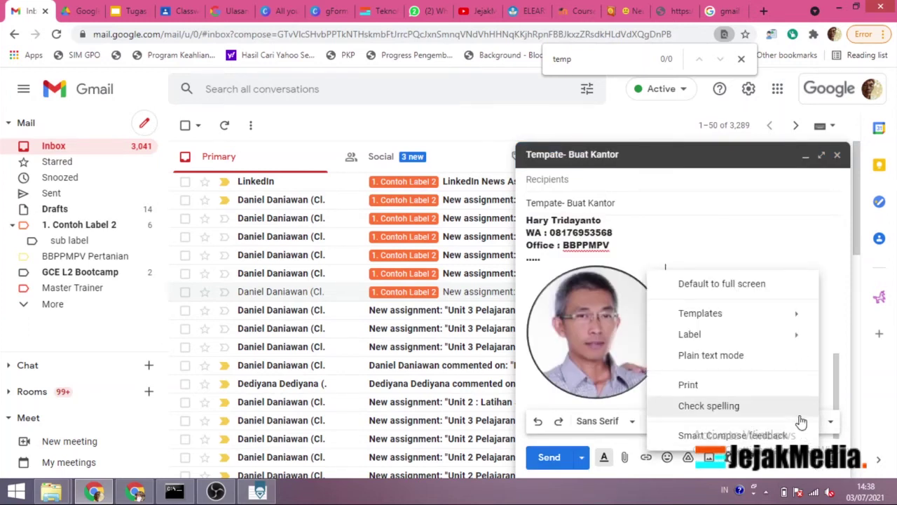
{"action": "left_click", "coordinate": [688, 247]}
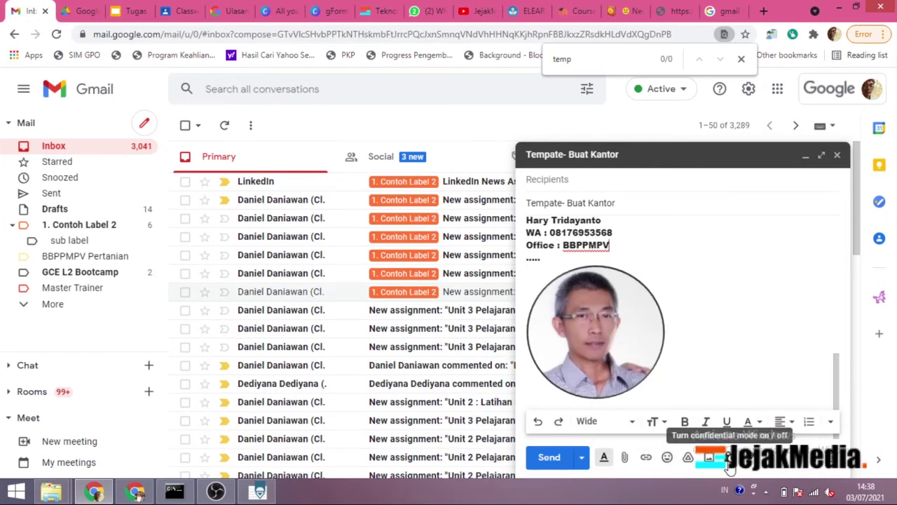
{"action": "left_click", "coordinate": [649, 309]}
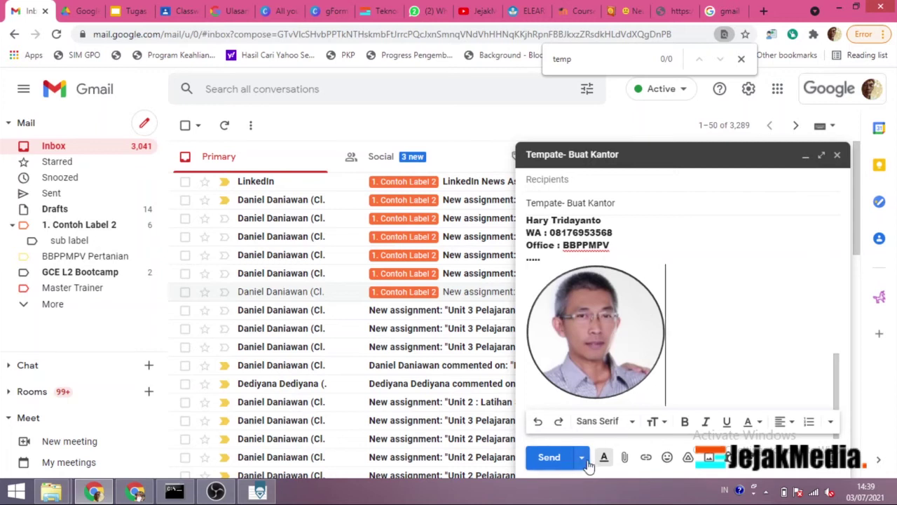
Step: Try to schedule the draft for sending without a recipient
{"action": "left_click", "coordinate": [582, 457]}
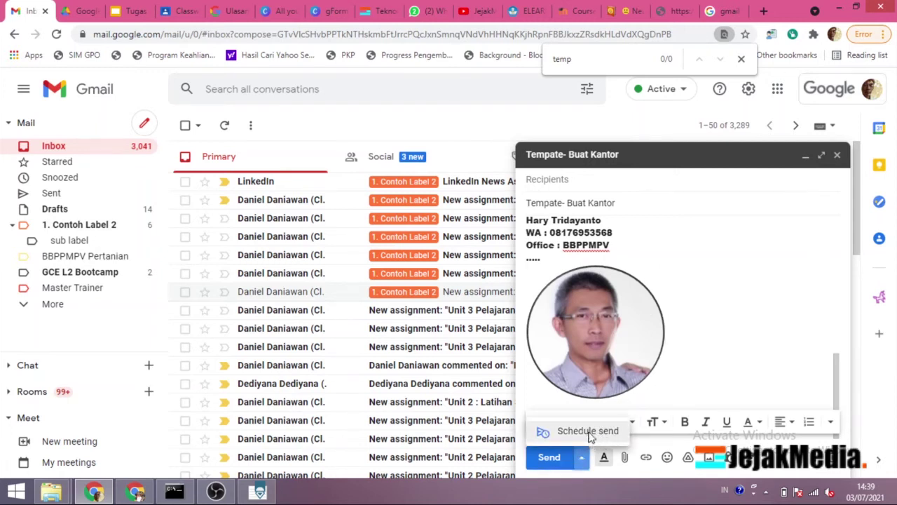
{"action": "left_click", "coordinate": [589, 433]}
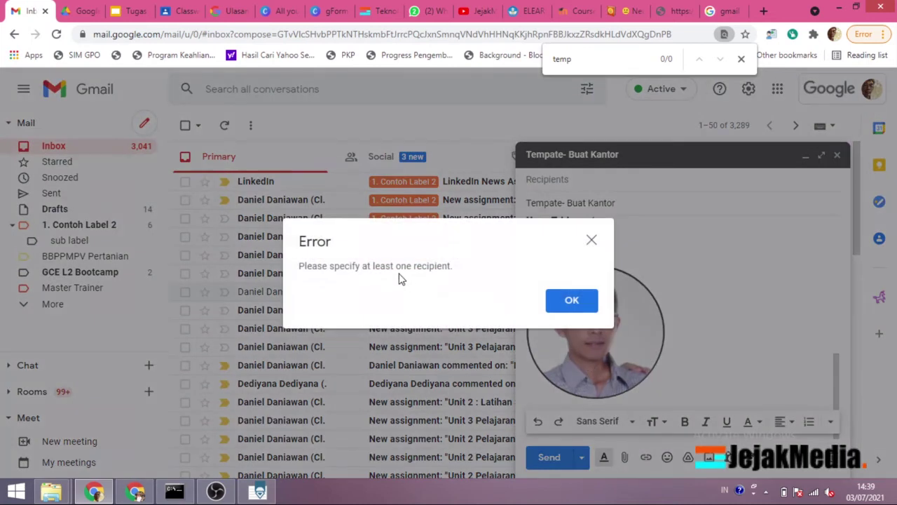
{"action": "left_click", "coordinate": [593, 309]}
Step: Add the suggested Gmail contact as the draft's recipient
{"action": "left_click", "coordinate": [553, 179]}
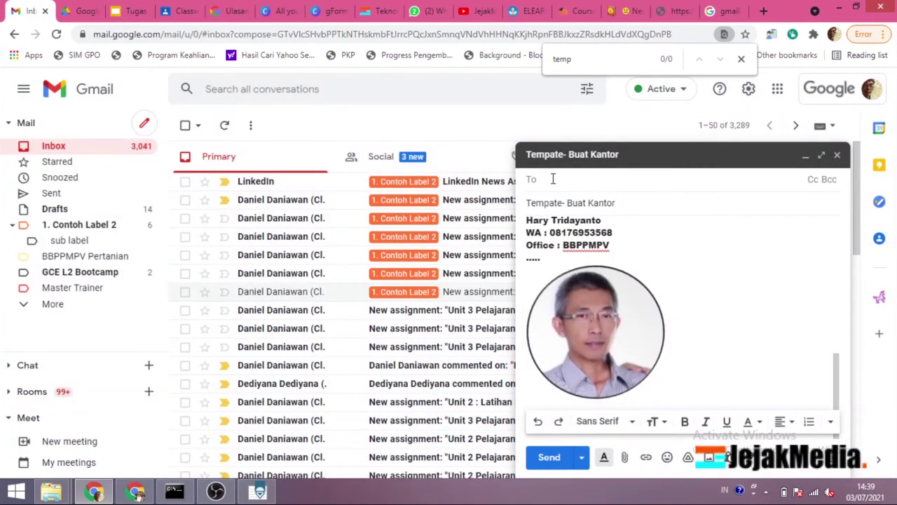
{"action": "type", "text": "har"}
{"action": "left_click", "coordinate": [580, 209]}
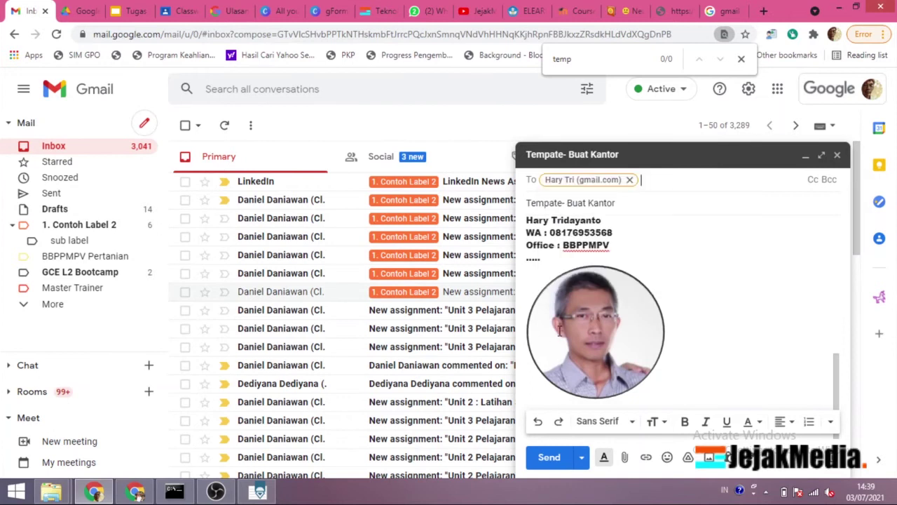
Step: Schedule the draft for the custom date Jul 10, 2021, changing the hour of the send time to 2 PM
{"action": "left_click", "coordinate": [581, 457]}
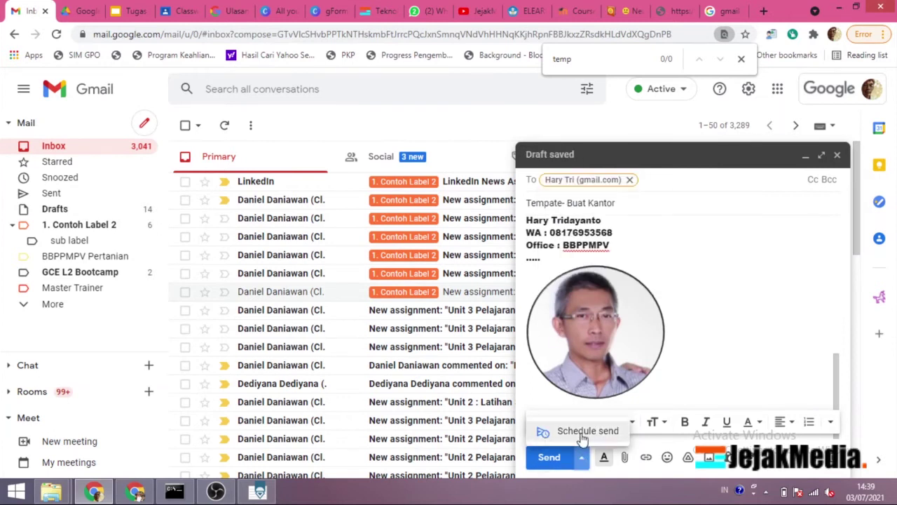
{"action": "left_click", "coordinate": [574, 429]}
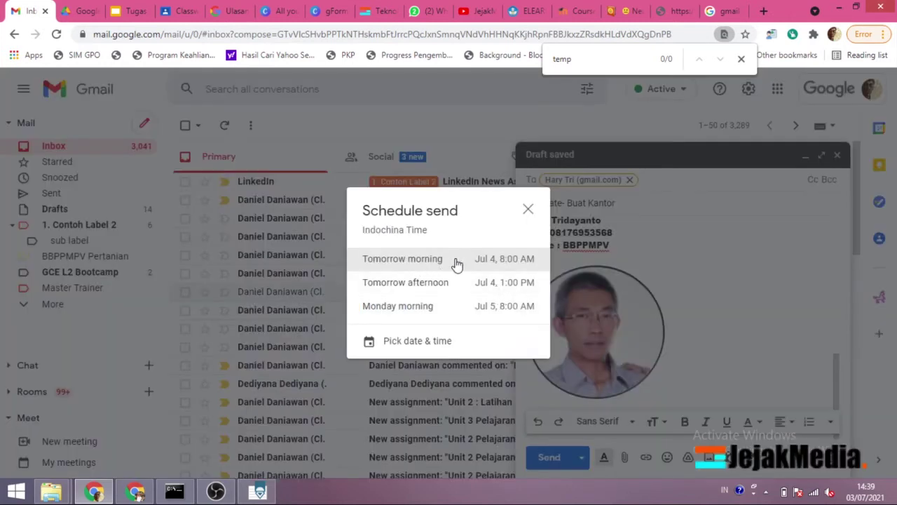
{"action": "left_click", "coordinate": [429, 342]}
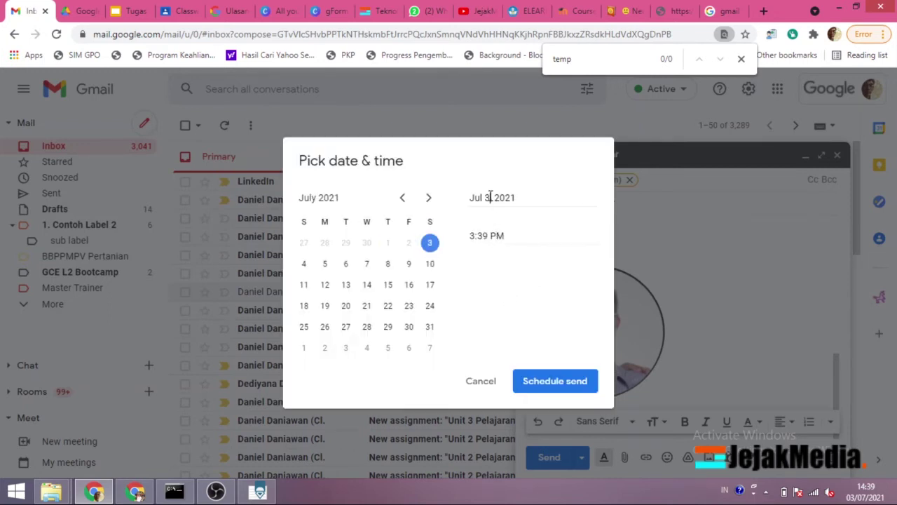
{"action": "left_click_drag", "start_coordinate": [519, 235], "coordinate": [464, 240]}
{"action": "left_click", "coordinate": [430, 265]}
{"action": "left_click_drag", "start_coordinate": [506, 233], "coordinate": [450, 244]}
{"action": "left_click", "coordinate": [471, 236]}
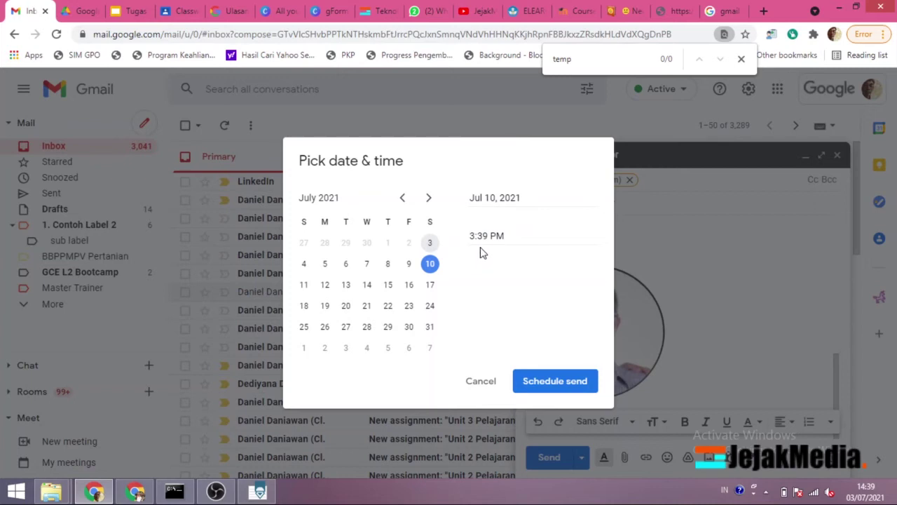
{"action": "type", "text": "2"}
{"action": "key", "text": "Delete"}
{"action": "left_click", "coordinate": [554, 384]}
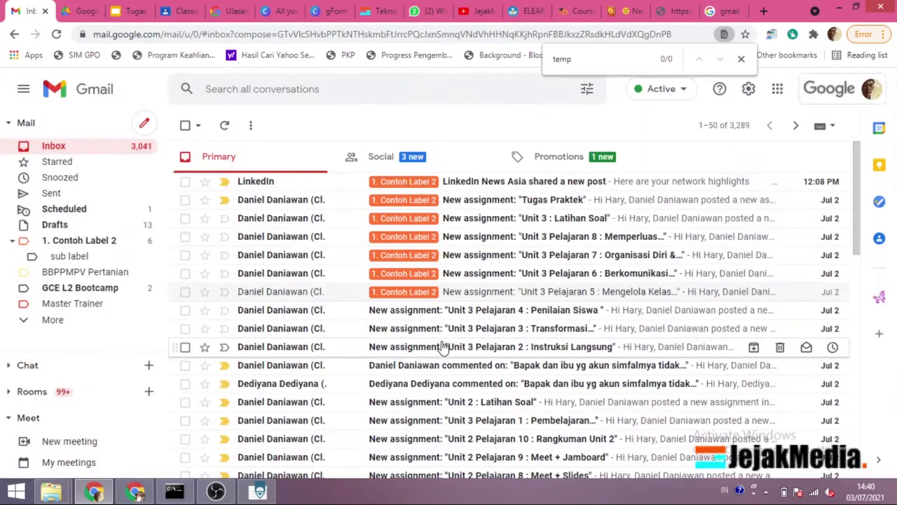
Step: Open the scheduled messages and check the snooze options offered for the scheduled template email
{"action": "left_click", "coordinate": [70, 210]}
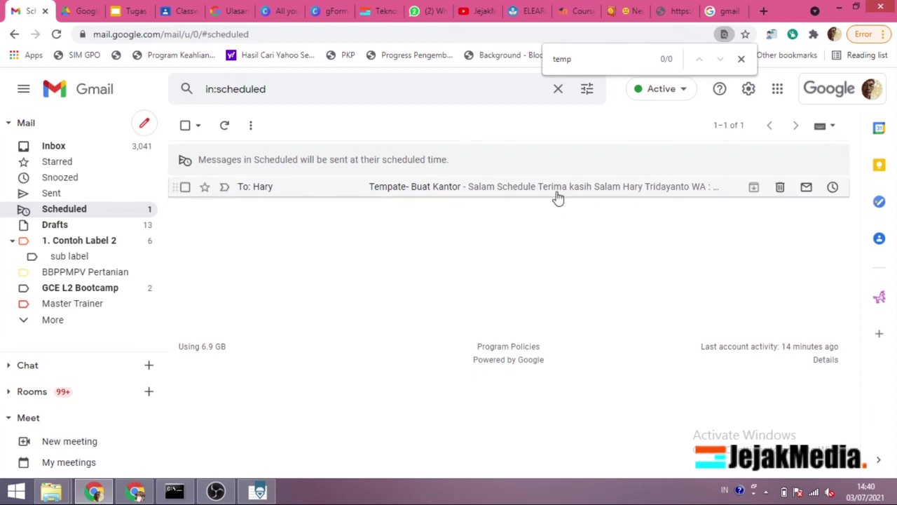
{"action": "left_click", "coordinate": [832, 186]}
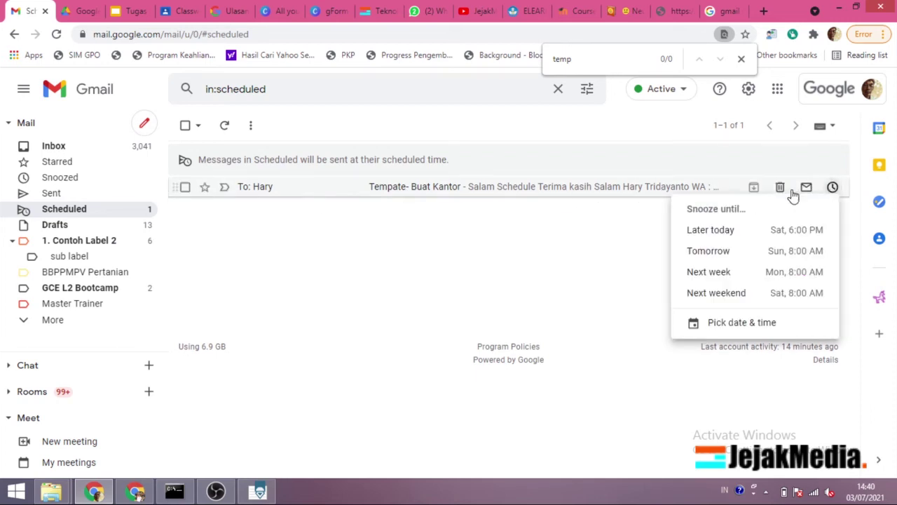
{"action": "left_click", "coordinate": [587, 252]}
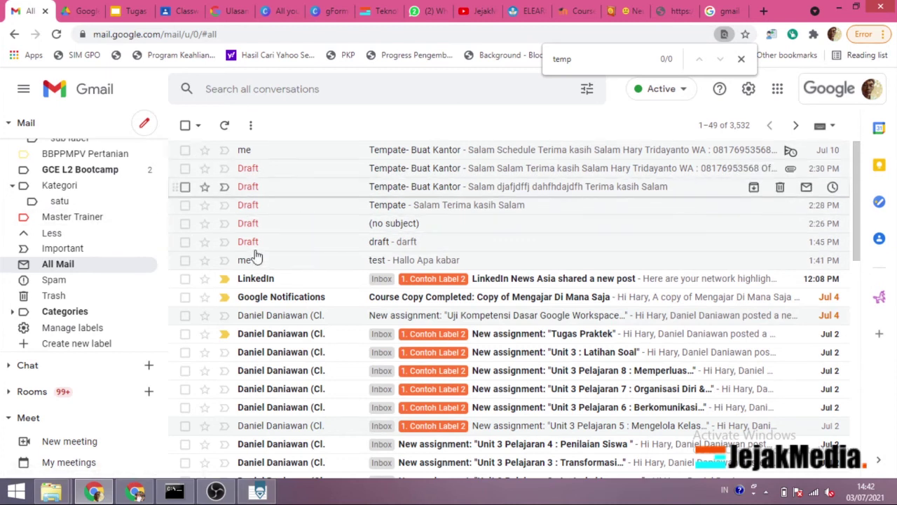
Step: Look through the mailbox's folders and labels and open the Trash folder
{"action": "scroll", "coordinate": [96, 210], "scroll_direction": "up", "scroll_amount": 3}
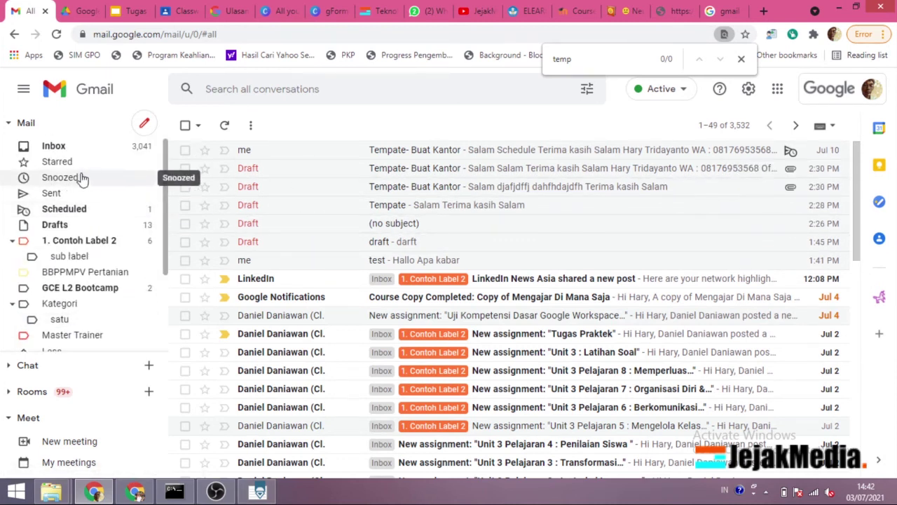
{"action": "scroll", "coordinate": [94, 201], "scroll_direction": "down", "scroll_amount": 4}
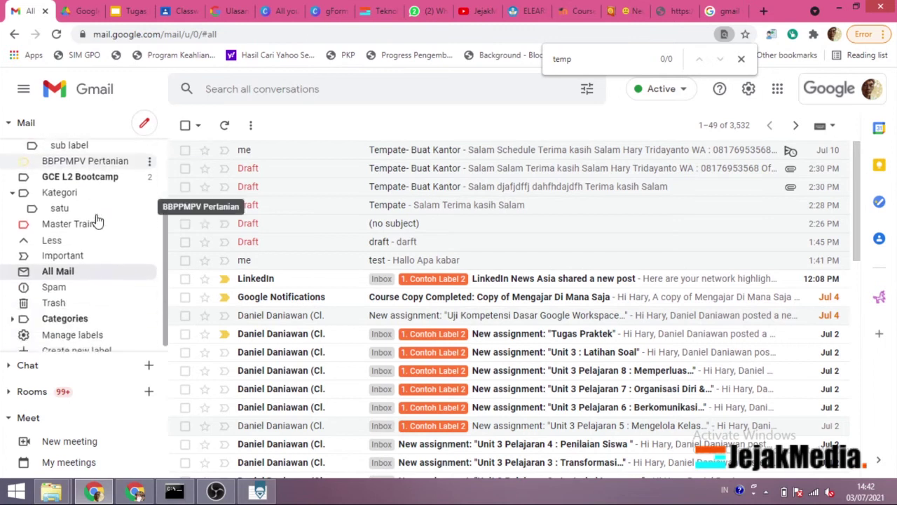
{"action": "scroll", "coordinate": [98, 205], "scroll_direction": "up", "scroll_amount": 2}
{"action": "scroll", "coordinate": [97, 207], "scroll_direction": "down", "scroll_amount": 2}
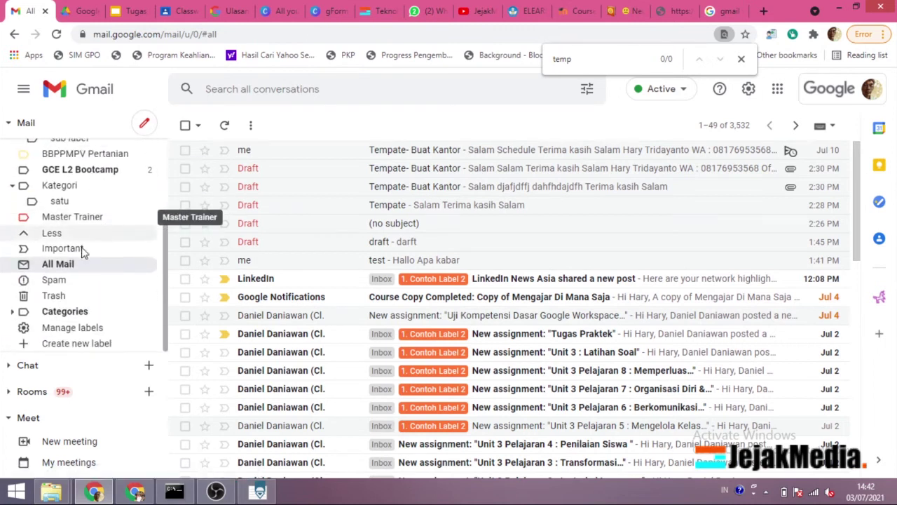
{"action": "left_click", "coordinate": [61, 286]}
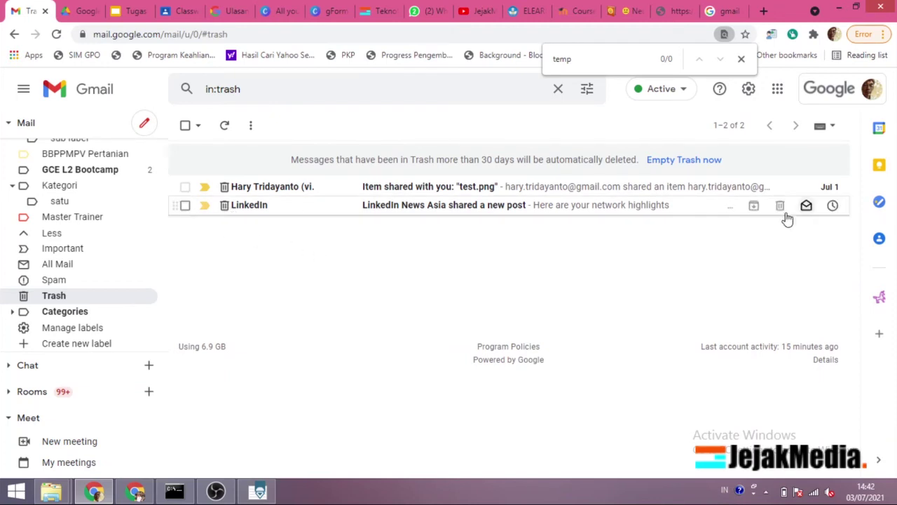
Step: Permanently delete the LinkedIn conversation from Trash and empty the remaining Trash, confirming the deletion
{"action": "left_click", "coordinate": [185, 206]}
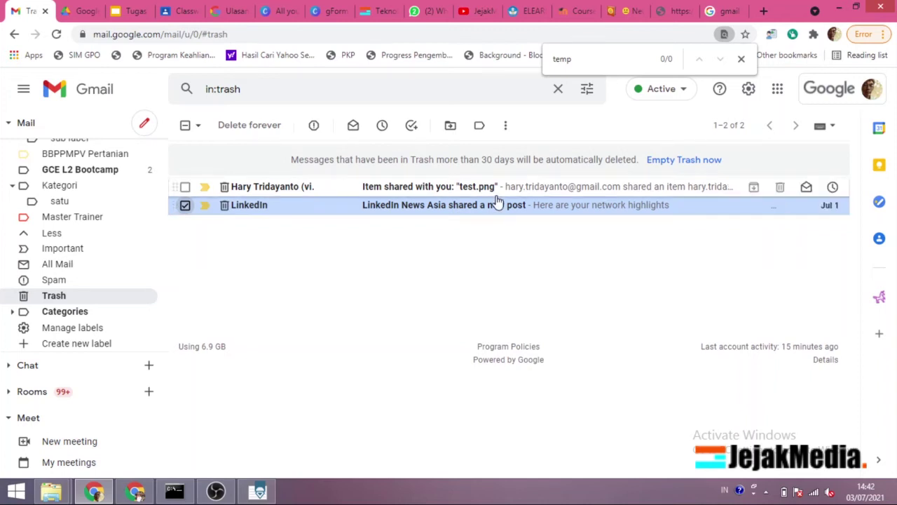
{"action": "left_click", "coordinate": [251, 133]}
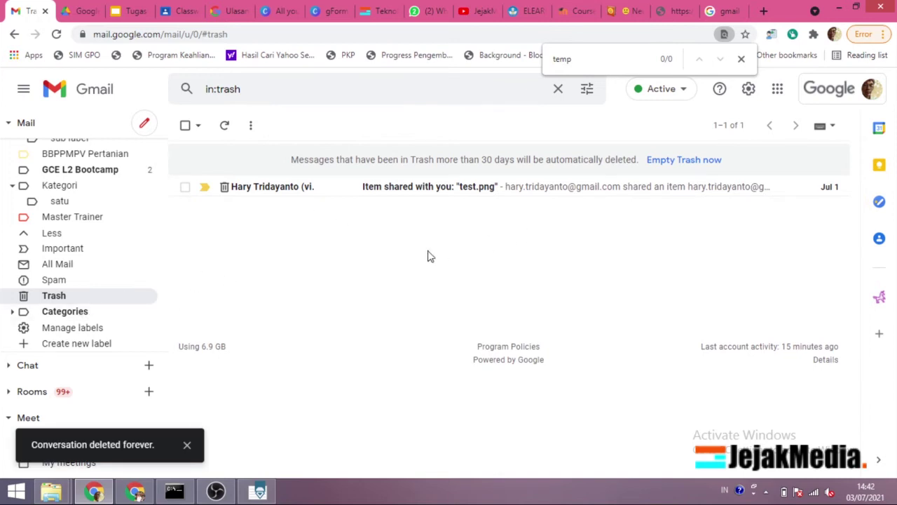
{"action": "left_click", "coordinate": [675, 162]}
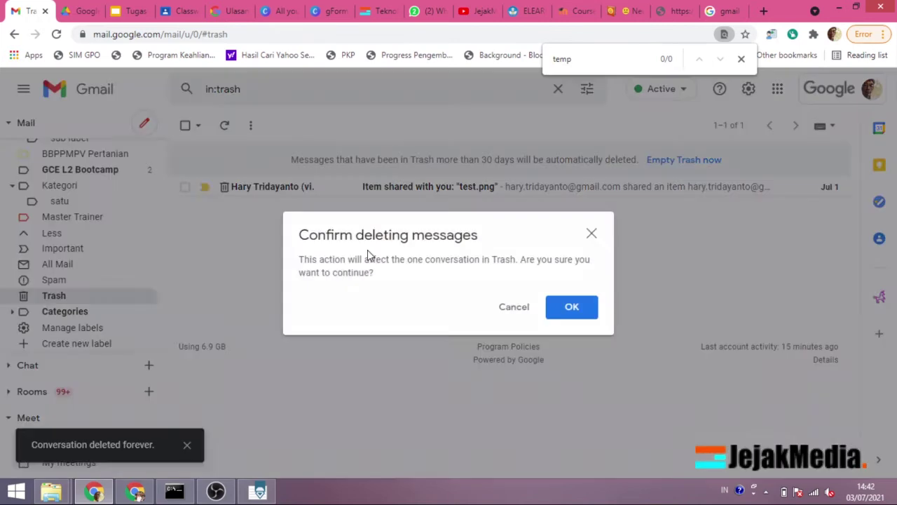
{"action": "left_click", "coordinate": [552, 310]}
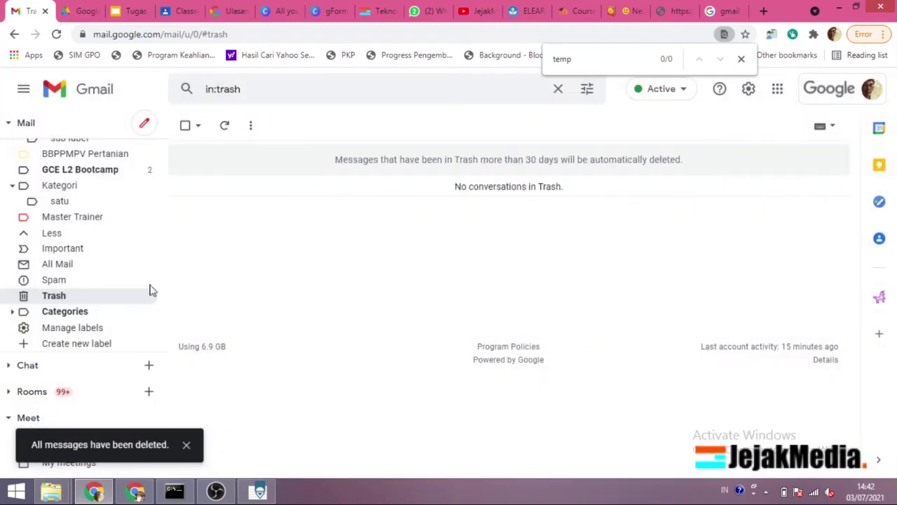
Step: Create a top-level label named "Kategori contoh" without nesting it under another label
{"action": "left_click", "coordinate": [51, 314]}
{"action": "left_click", "coordinate": [19, 312]}
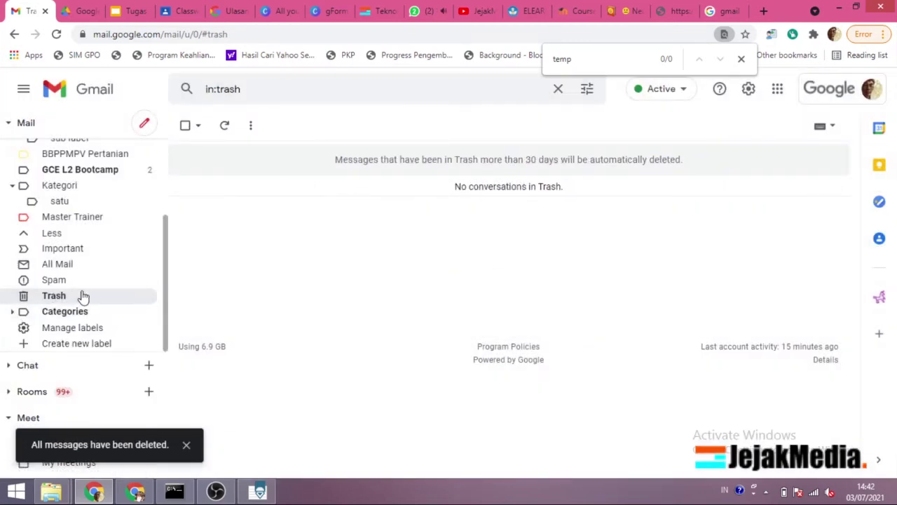
{"action": "left_click", "coordinate": [77, 343]}
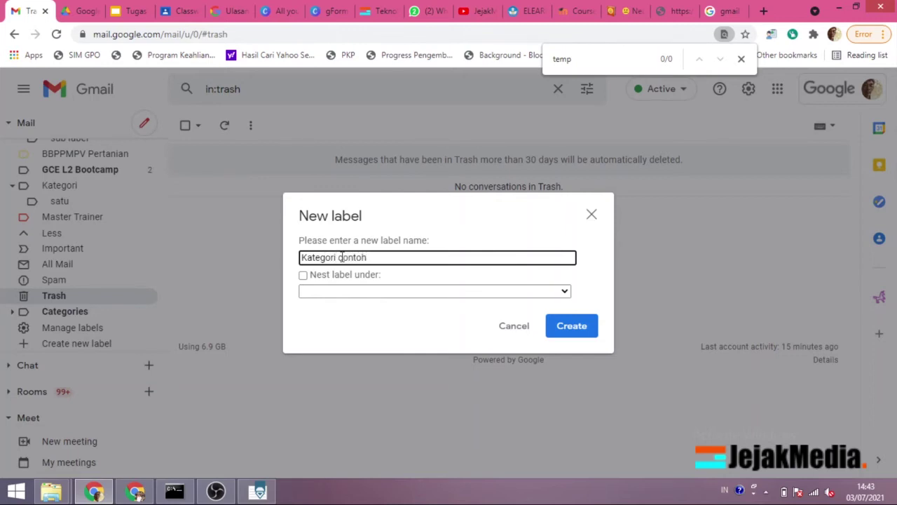
{"action": "left_click", "coordinate": [303, 276]}
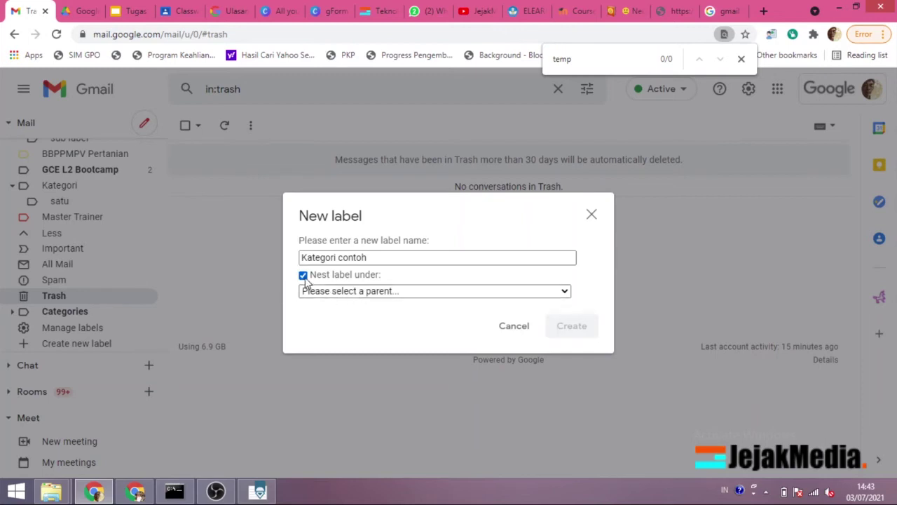
{"action": "left_click", "coordinate": [304, 276]}
{"action": "left_click", "coordinate": [571, 327]}
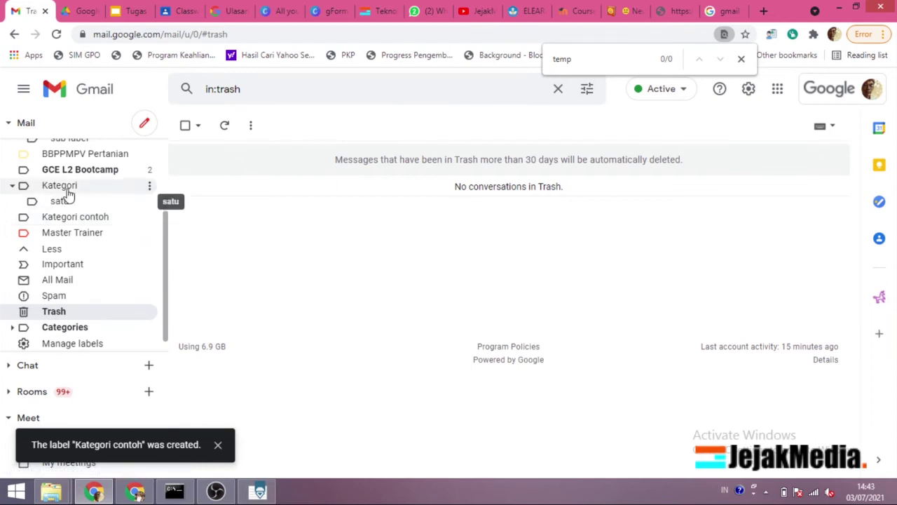
{"action": "left_click", "coordinate": [149, 185]}
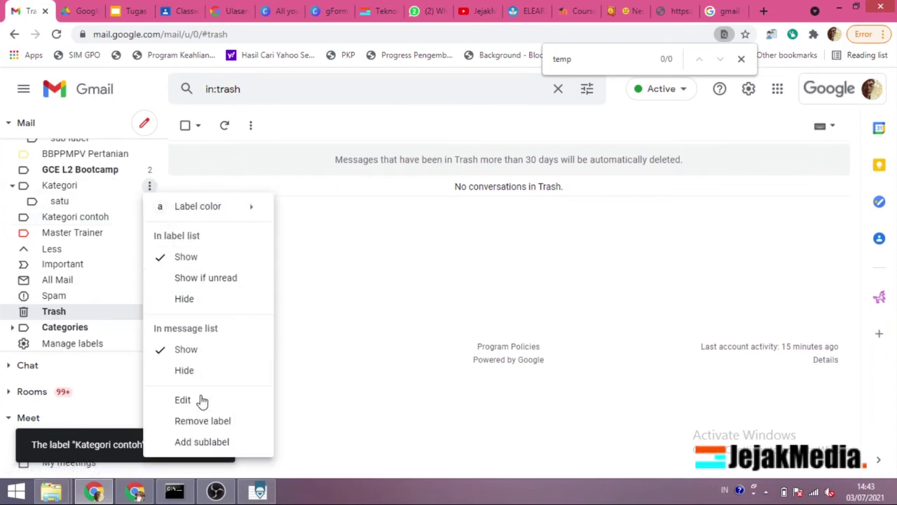
{"action": "left_click", "coordinate": [203, 420]}
{"action": "left_click", "coordinate": [494, 336]}
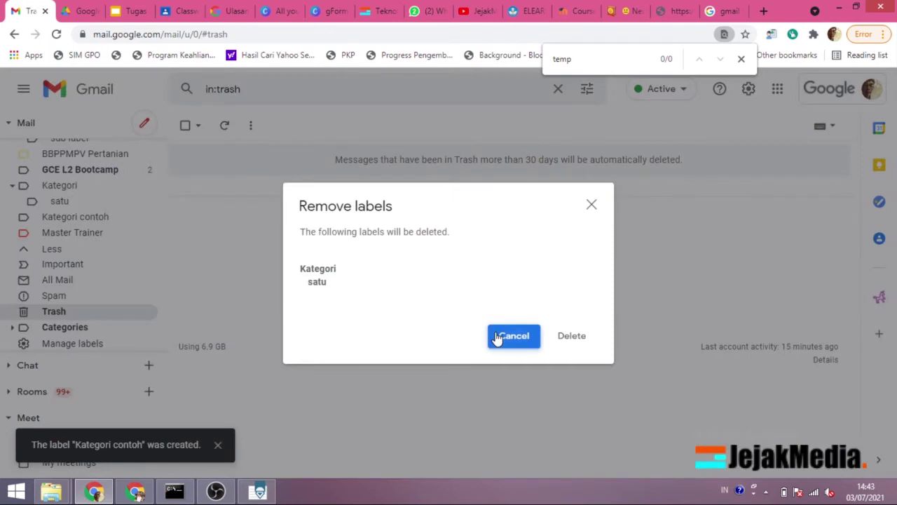
Step: Remove the label "Kategori" together with its sublabel "satu"
{"action": "left_click", "coordinate": [149, 185]}
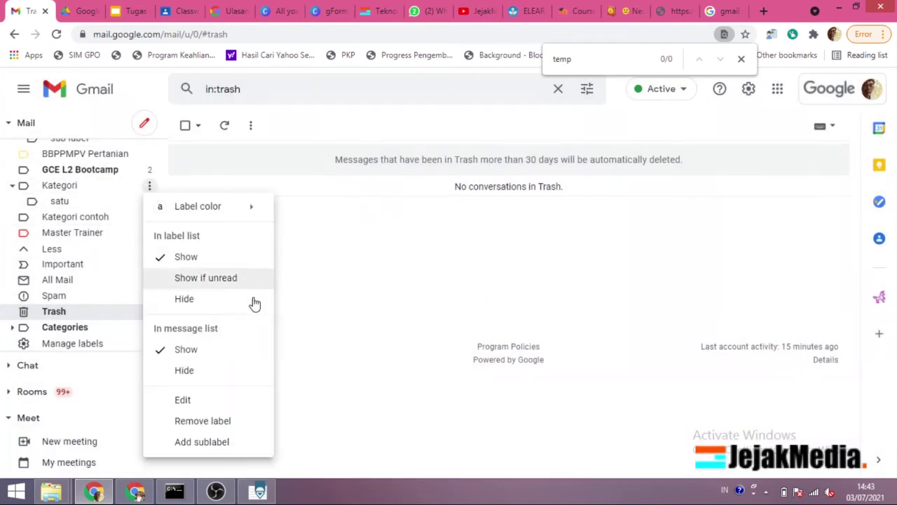
{"action": "left_click", "coordinate": [202, 421]}
{"action": "left_click", "coordinate": [567, 338]}
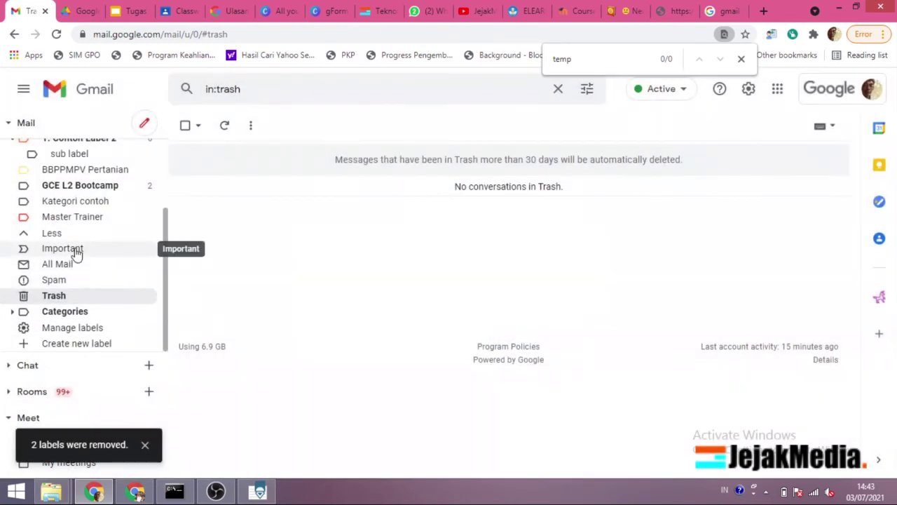
Step: Add a sublabel named "Kategori 1" under "Kategori contoh", copying the typed name for reuse
{"action": "scroll", "coordinate": [75, 253], "scroll_direction": "up", "scroll_amount": 1}
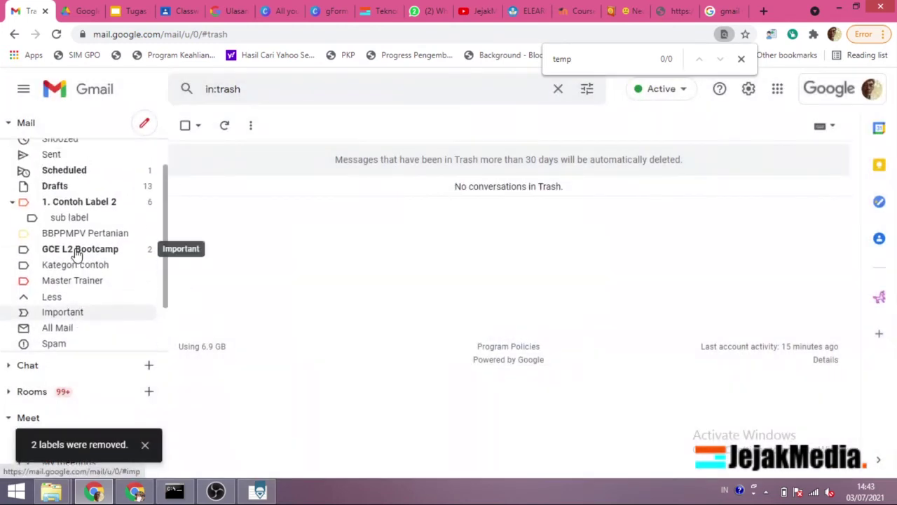
{"action": "left_click", "coordinate": [149, 267]}
{"action": "left_click", "coordinate": [206, 462]}
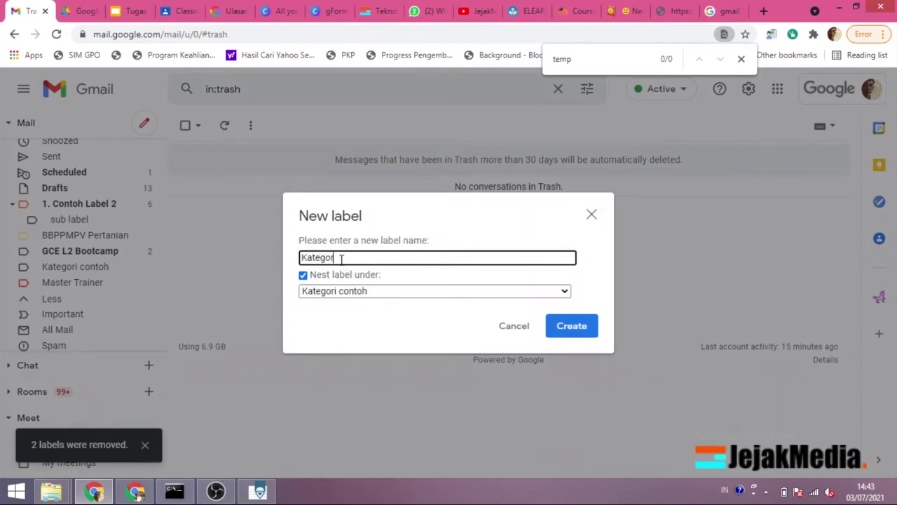
{"action": "left_click_drag", "start_coordinate": [342, 257], "coordinate": [298, 259]}
{"action": "key", "text": "ctrl+c"}
{"action": "left_click", "coordinate": [573, 326]}
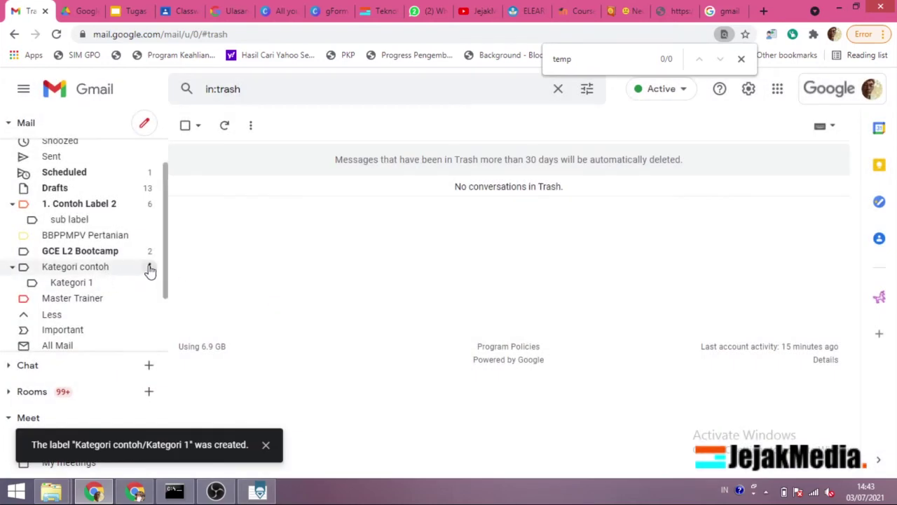
Step: Add a second sublabel named "Kategori 2" under "Kategori contoh", reusing the copied name
{"action": "left_click", "coordinate": [150, 267]}
{"action": "left_click", "coordinate": [196, 463]}
{"action": "key", "text": "ctrl+v"}
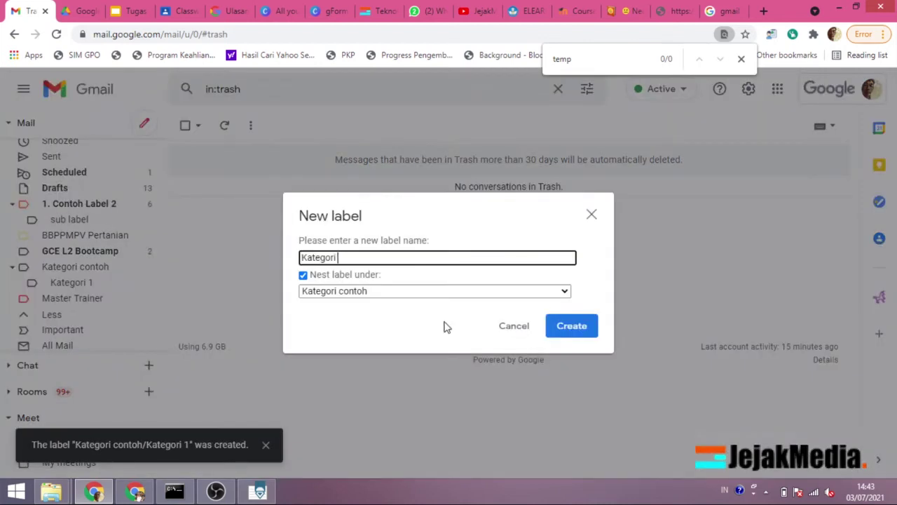
{"action": "left_click", "coordinate": [571, 325]}
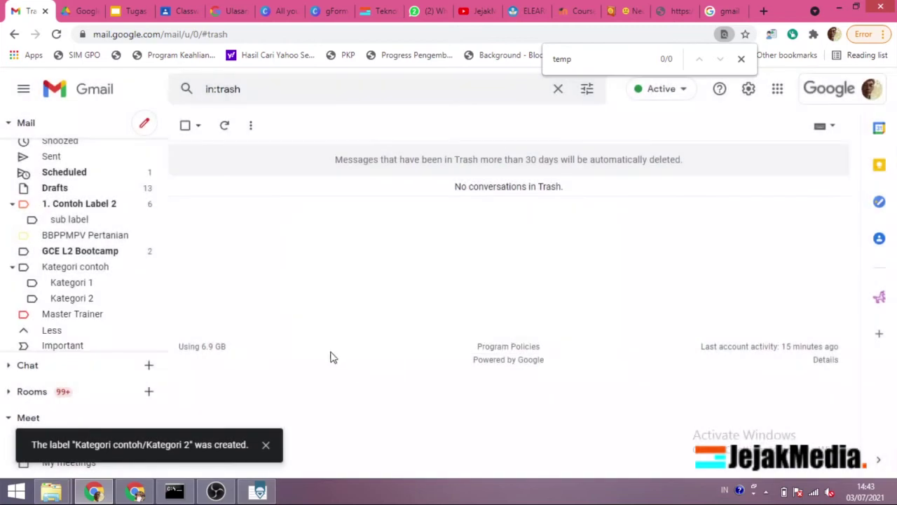
Step: Rename the parent label "Kategori contoh" to "Peserta Peternakan"
{"action": "left_click", "coordinate": [149, 268]}
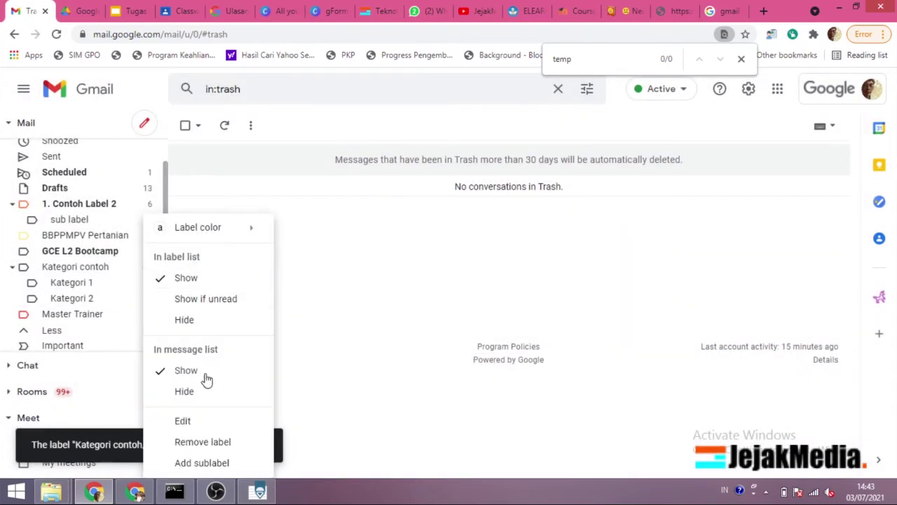
{"action": "left_click", "coordinate": [211, 424]}
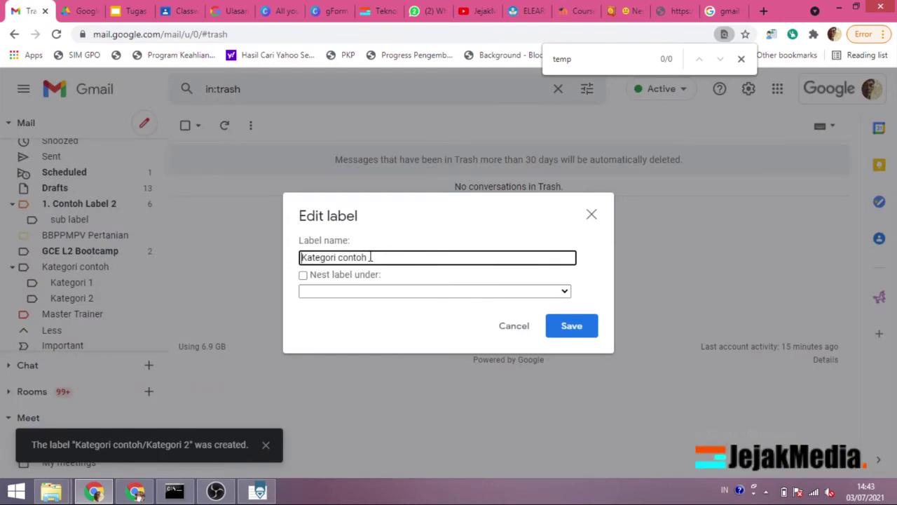
{"action": "left_click_drag", "start_coordinate": [370, 257], "coordinate": [267, 256]}
{"action": "type", "text": "Pese"}
{"action": "type", "text": "rta "}
{"action": "type", "text": "GM"}
{"action": "type", "text": "T"}
{"action": "key", "text": "BackSpace"}
{"action": "key", "text": "BackSpace"}
{"action": "key", "text": "BackSpace"}
{"action": "type", "text": "T"}
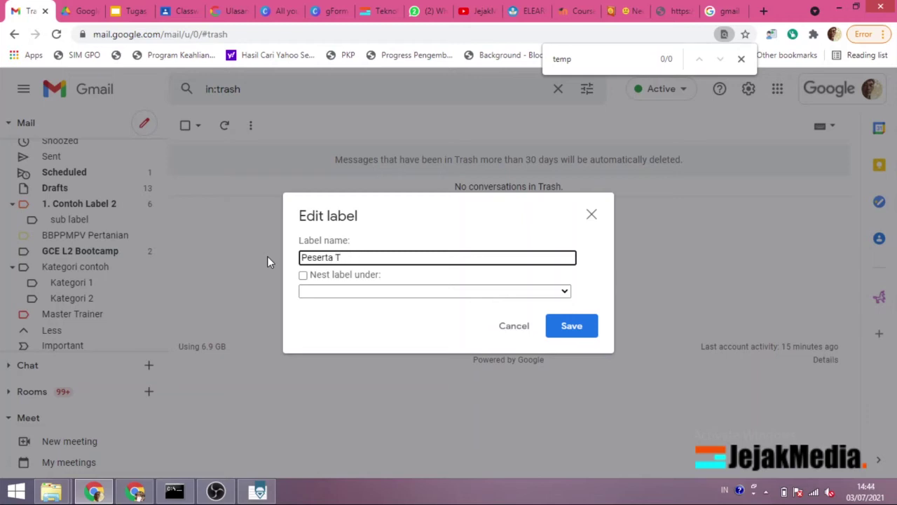
{"action": "key", "text": "BackSpace"}
{"action": "type", "text": "Peternakan"}
{"action": "left_click", "coordinate": [566, 332]}
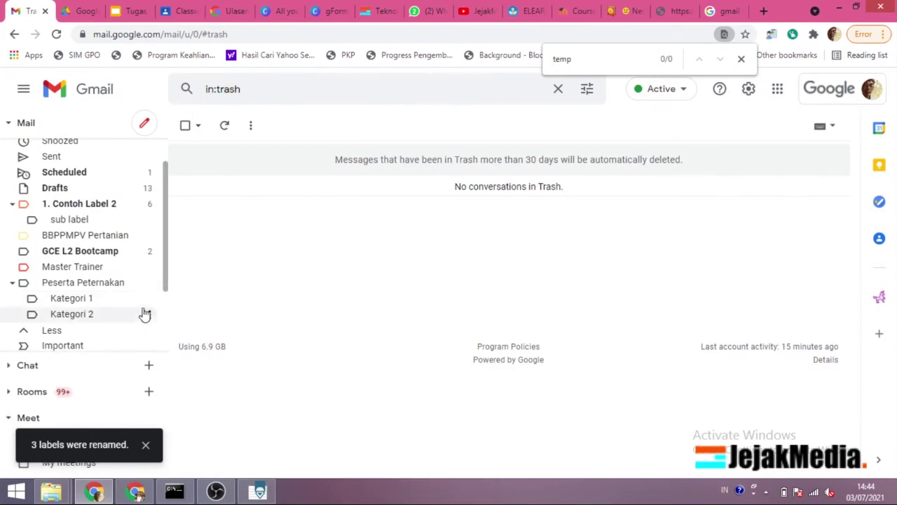
Step: Rename the sublabel "Kategori 1" under "Peserta Peternakan" to "2020"
{"action": "left_click", "coordinate": [148, 300]}
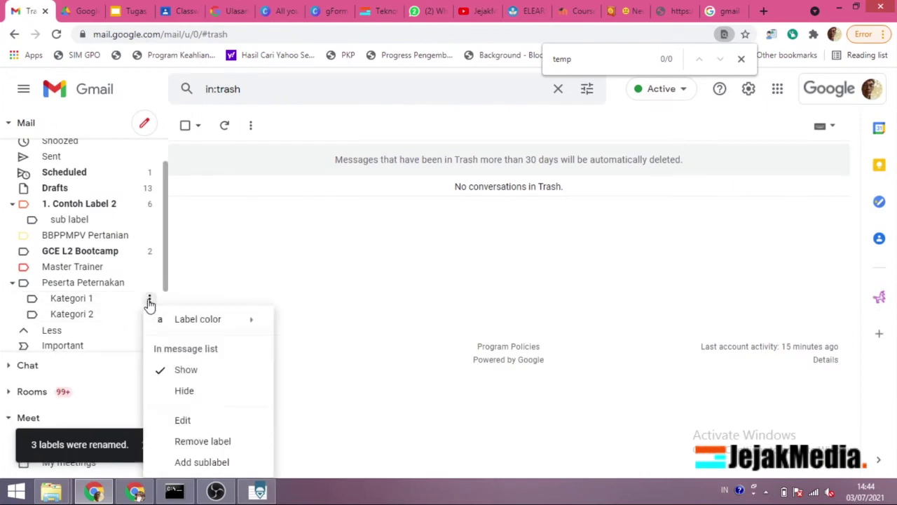
{"action": "left_click", "coordinate": [184, 421]}
{"action": "left_click_drag", "start_coordinate": [371, 260], "coordinate": [272, 259]}
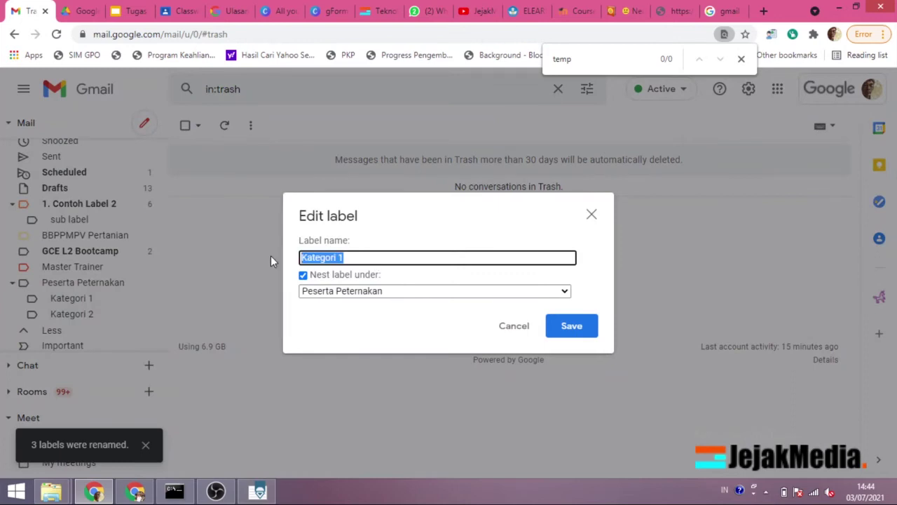
{"action": "type", "text": "J"}
{"action": "key", "text": "BackSpace"}
{"action": "type", "text": "2021"}
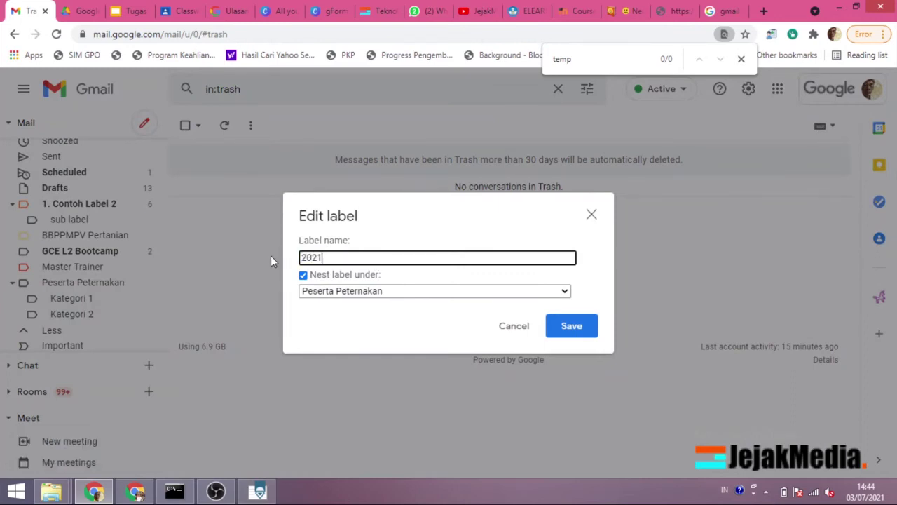
{"action": "key", "text": "BackSpace"}
{"action": "type", "text": "0"}
{"action": "left_click", "coordinate": [572, 326]}
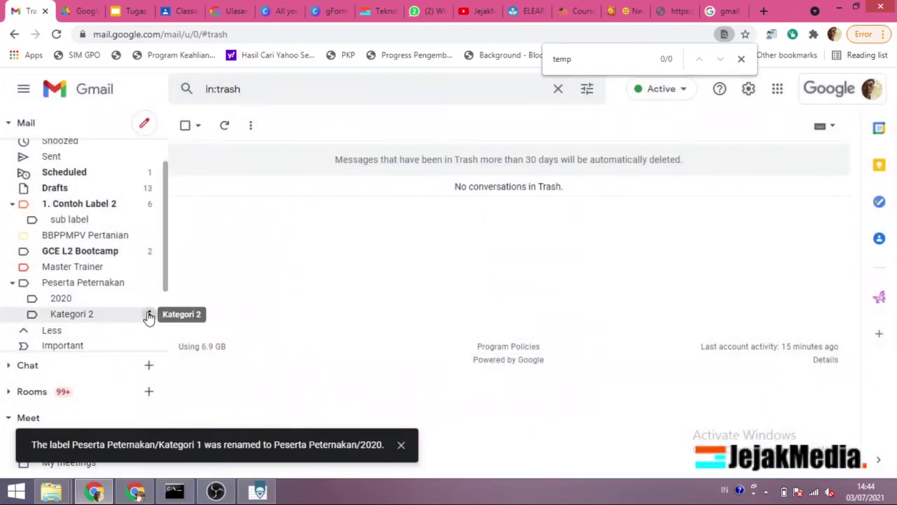
Step: Rename the sublabel "Kategori 2" under "Peserta Peternakan" to "2021"
{"action": "left_click", "coordinate": [149, 314]}
{"action": "left_click", "coordinate": [183, 251]}
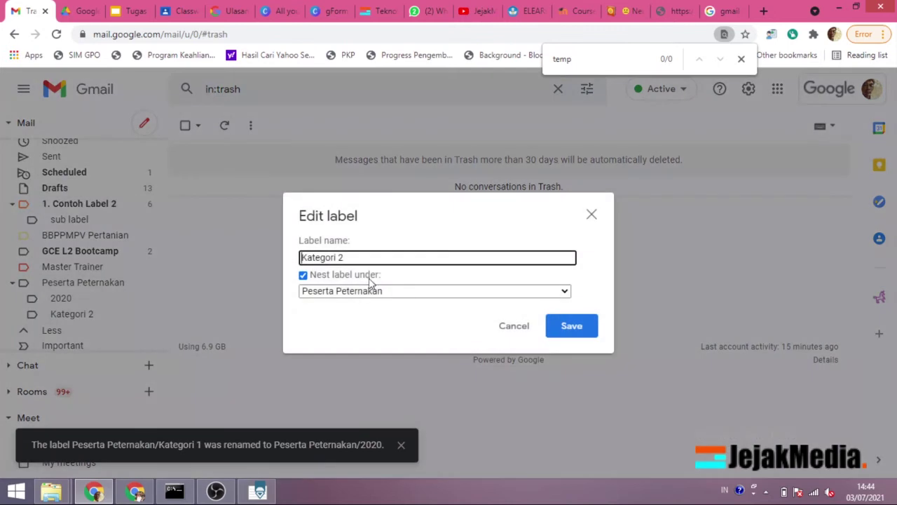
{"action": "left_click_drag", "start_coordinate": [365, 259], "coordinate": [272, 258]}
{"action": "type", "text": "2021"}
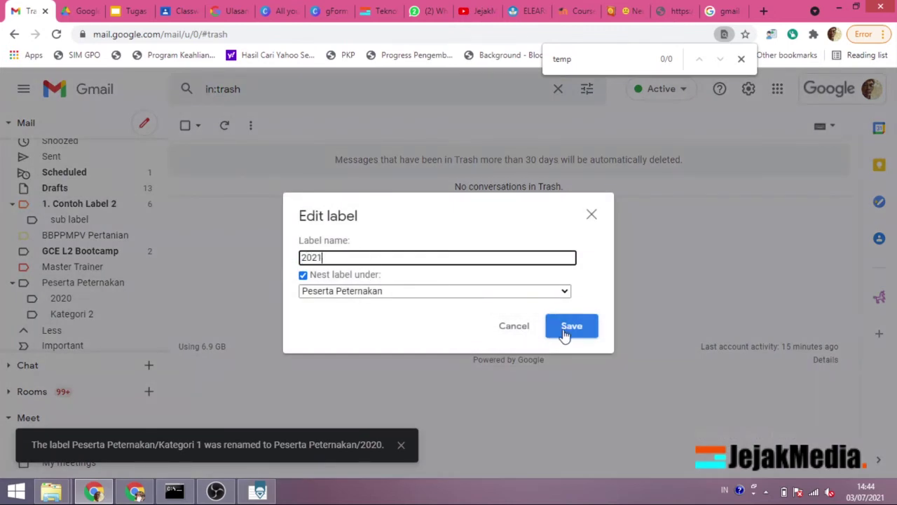
{"action": "left_click", "coordinate": [565, 329]}
{"action": "scroll", "coordinate": [144, 320], "scroll_direction": "down", "scroll_amount": 2}
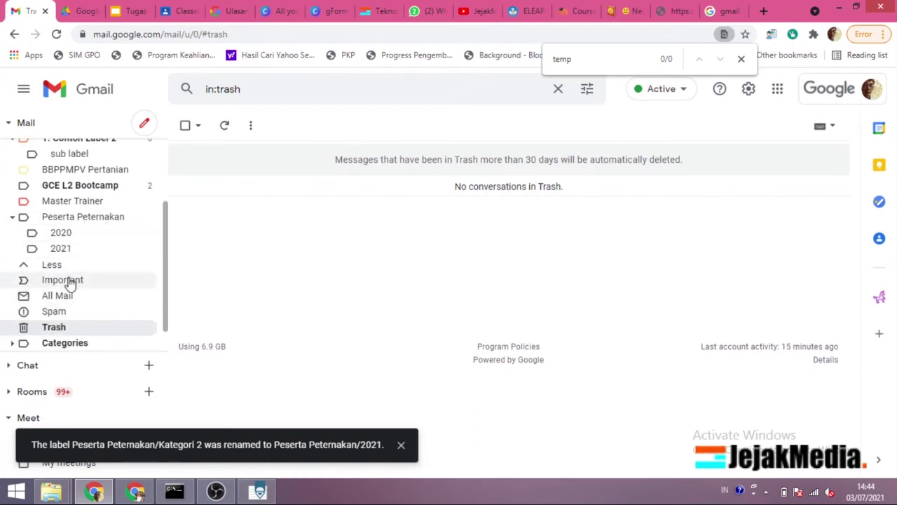
Step: Expand the Chat section while collapsing the Mail section, and collapse Chat again
{"action": "scroll", "coordinate": [75, 298], "scroll_direction": "down", "scroll_amount": 1}
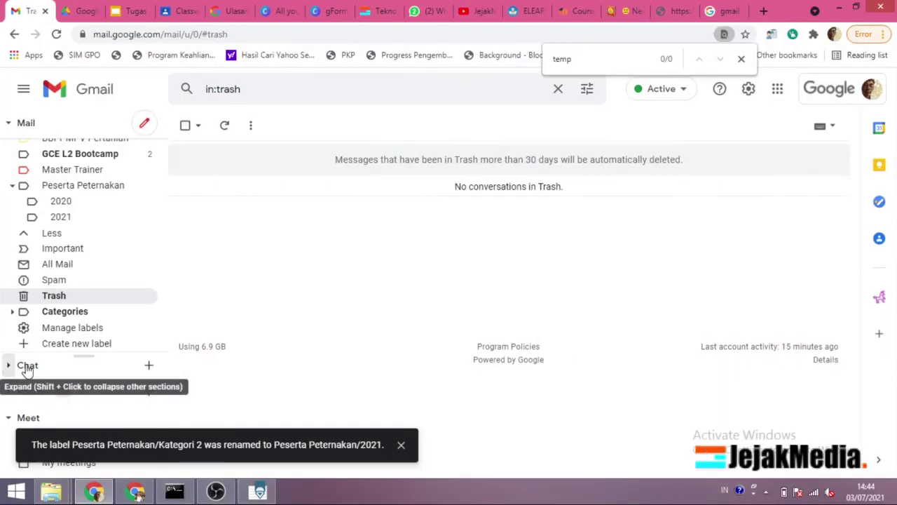
{"action": "left_click", "coordinate": [10, 362], "text": "shift"}
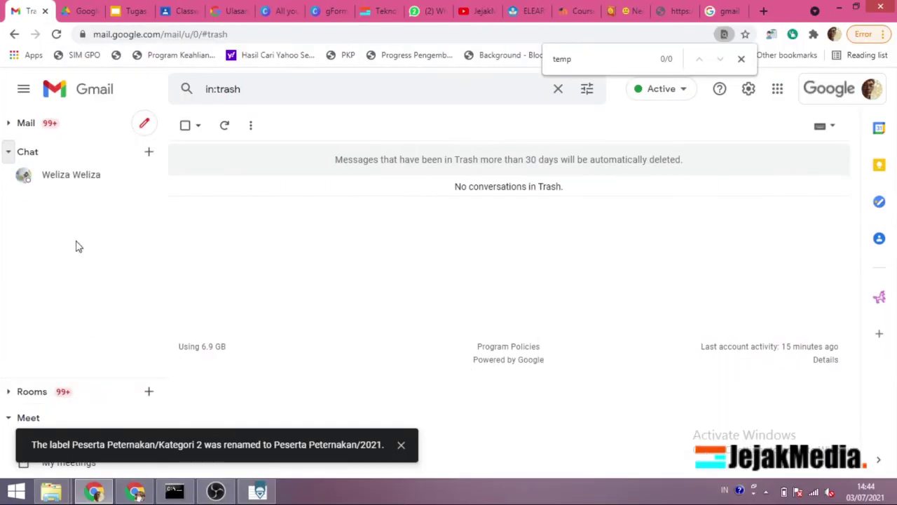
{"action": "left_click", "coordinate": [9, 152]}
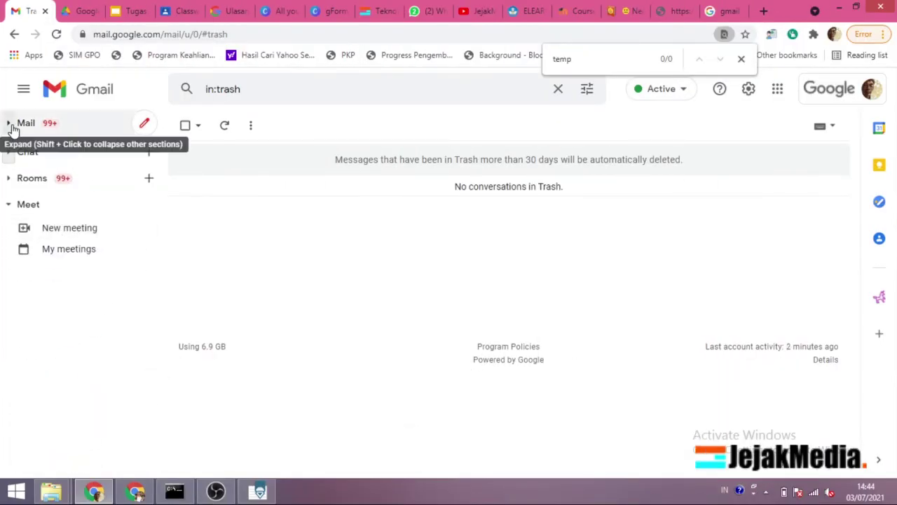
Step: Create a new Meet meeting and open its copied link in a new browser tab, checking the running ping output while it loads
{"action": "left_click", "coordinate": [61, 231]}
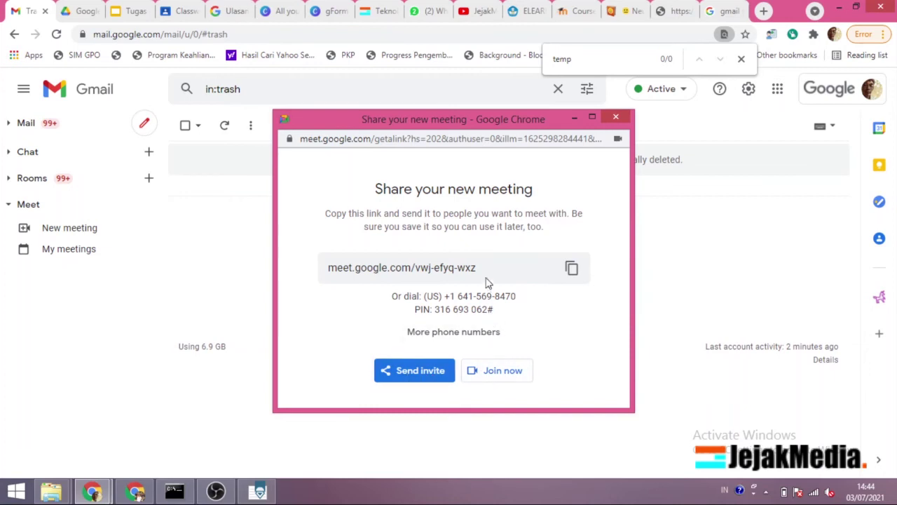
{"action": "left_click", "coordinate": [572, 270]}
{"action": "left_click", "coordinate": [764, 12]}
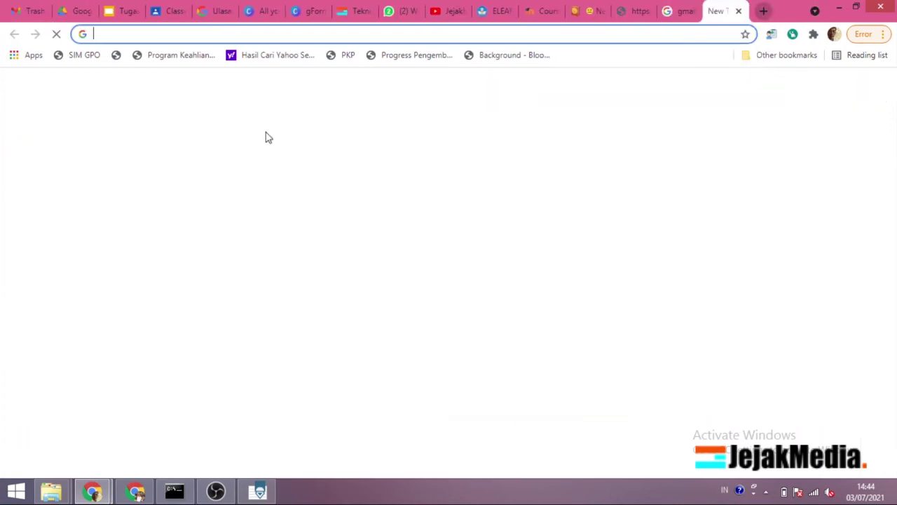
{"action": "key", "text": "ctrl+v"}
{"action": "key", "text": "Return"}
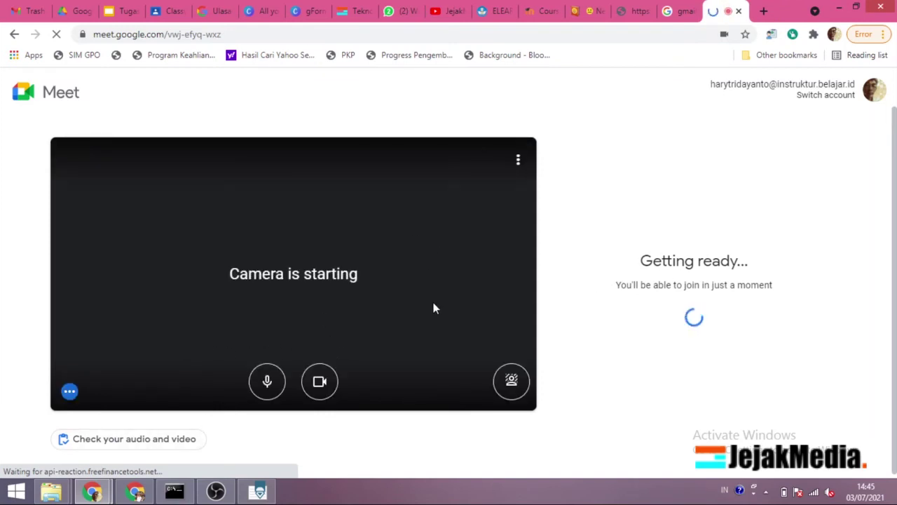
{"action": "left_click", "coordinate": [176, 492]}
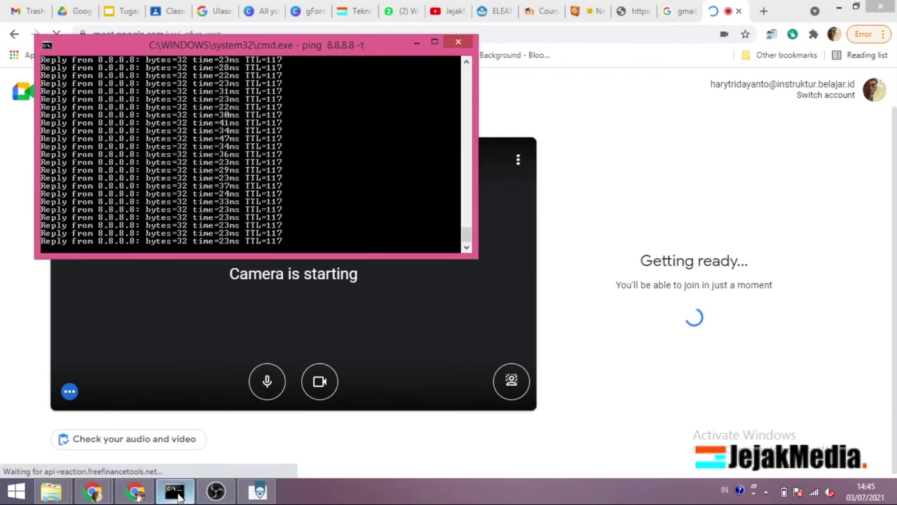
{"action": "left_click", "coordinate": [38, 366]}
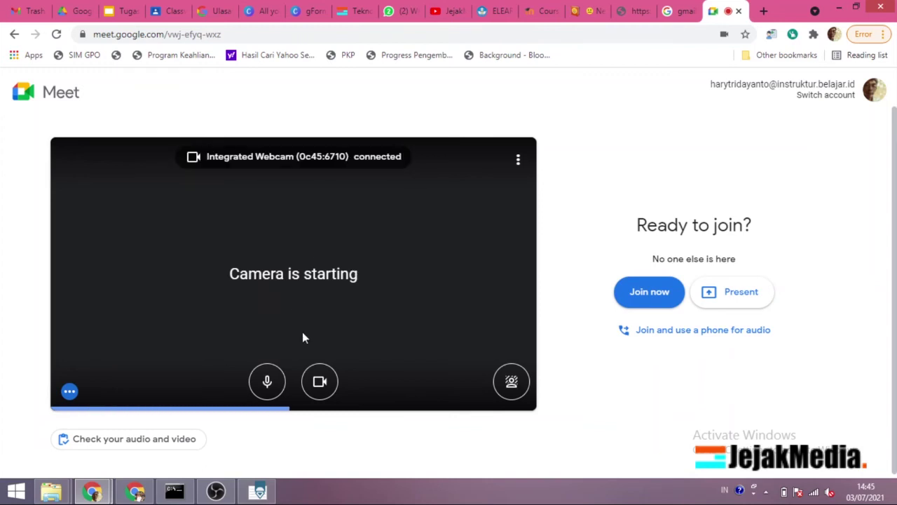
Step: Turn the camera off and on again in the meeting preview, and close the meeting tab without joining
{"action": "left_click", "coordinate": [320, 384]}
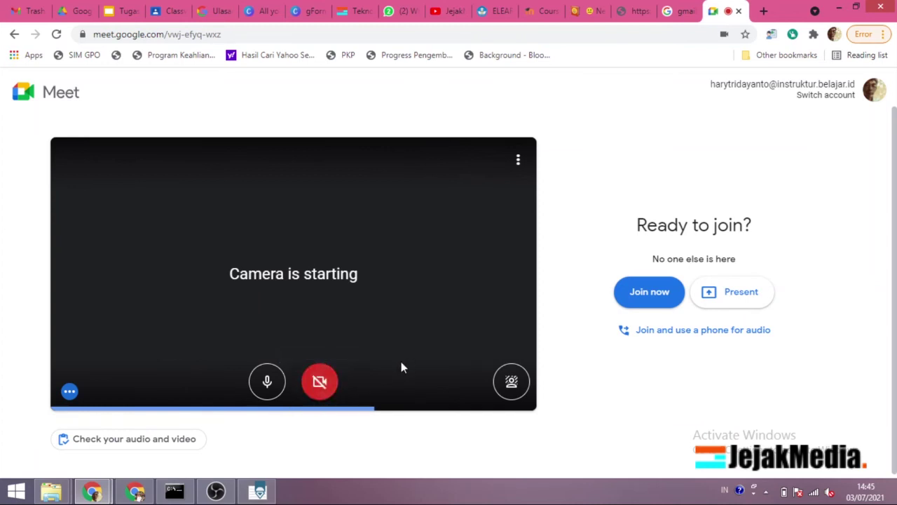
{"action": "left_click", "coordinate": [320, 383]}
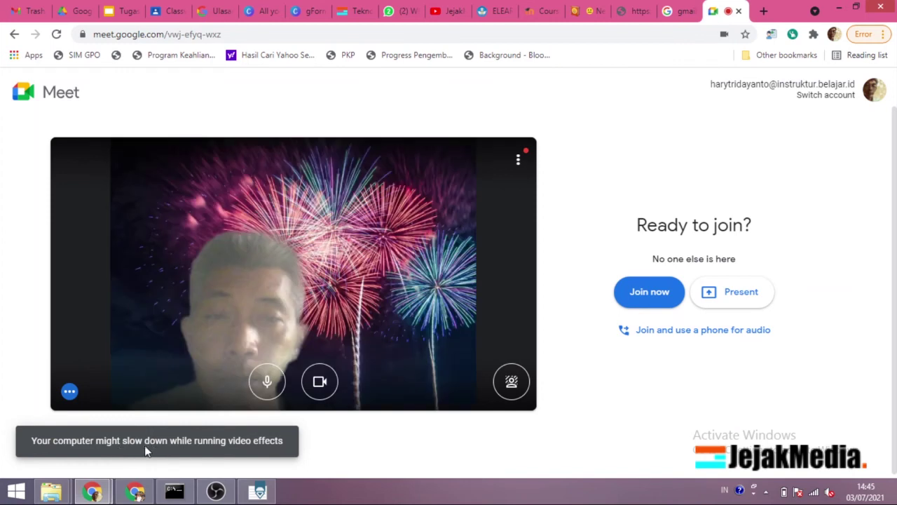
{"action": "left_click", "coordinate": [738, 11]}
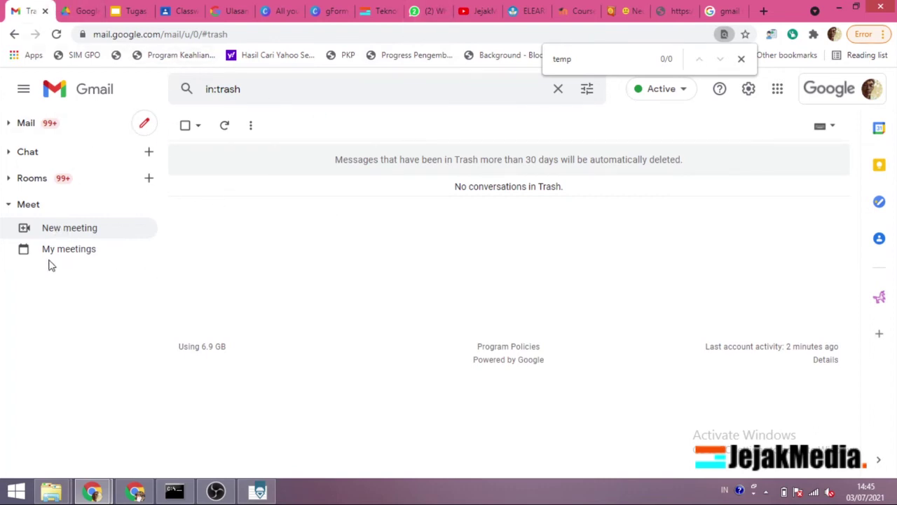
Step: Open the My meetings view and collapse the Meet section of the sidebar
{"action": "left_click", "coordinate": [50, 251]}
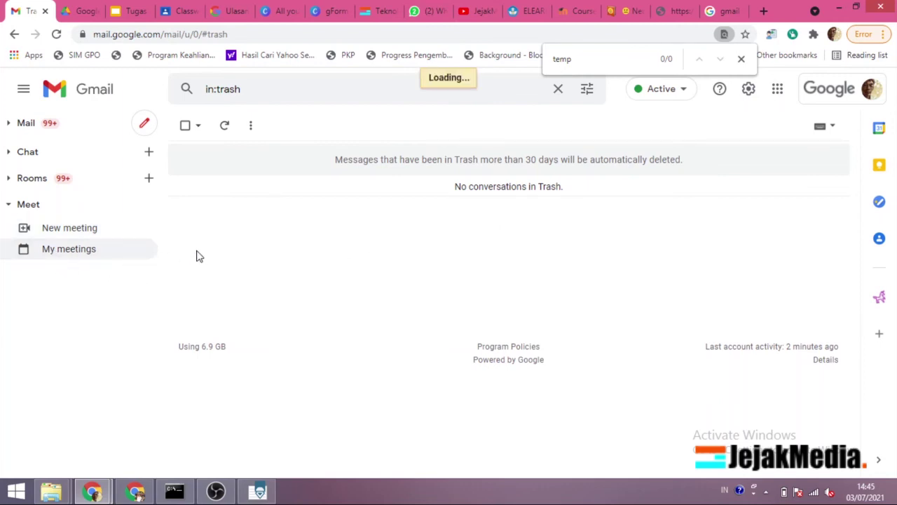
{"action": "left_click", "coordinate": [101, 251]}
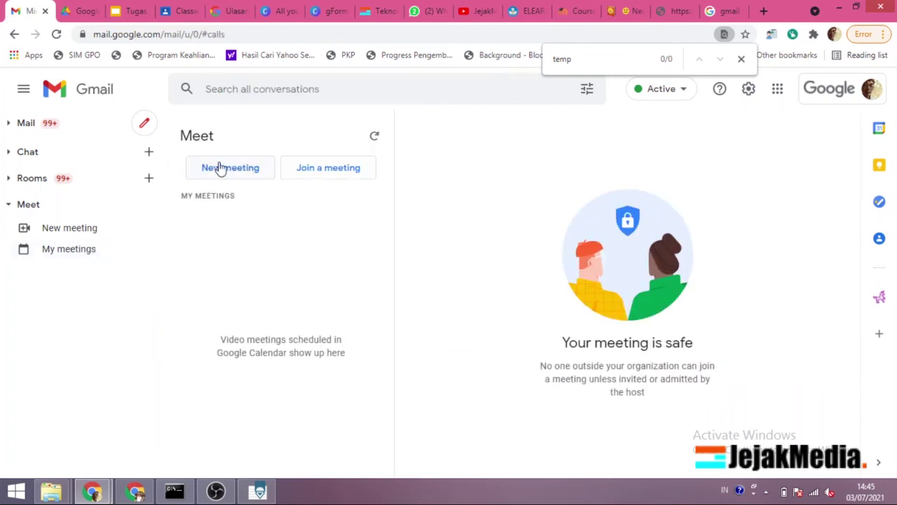
{"action": "left_click", "coordinate": [8, 205]}
Step: Briefly expand the Chat section and shrink and restore the main sidebar, and dismiss the browser's find bar
{"action": "left_click", "coordinate": [8, 151]}
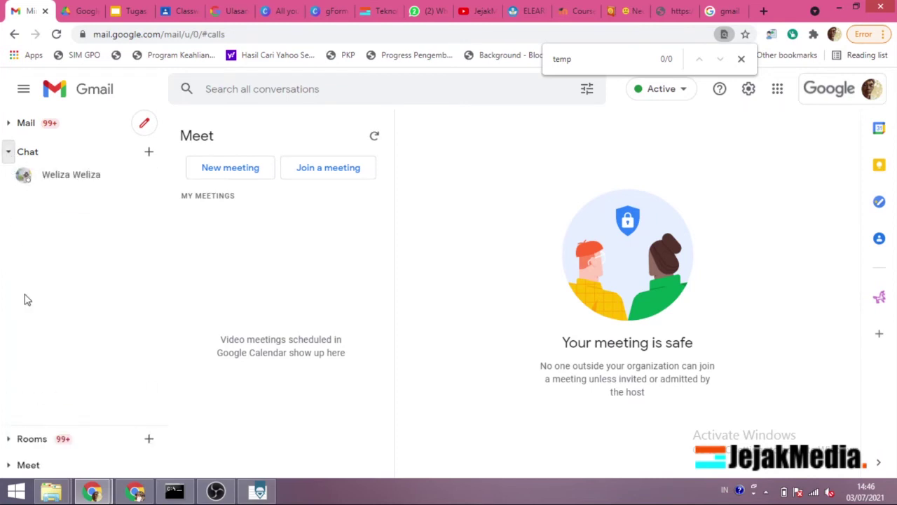
{"action": "left_click", "coordinate": [8, 151]}
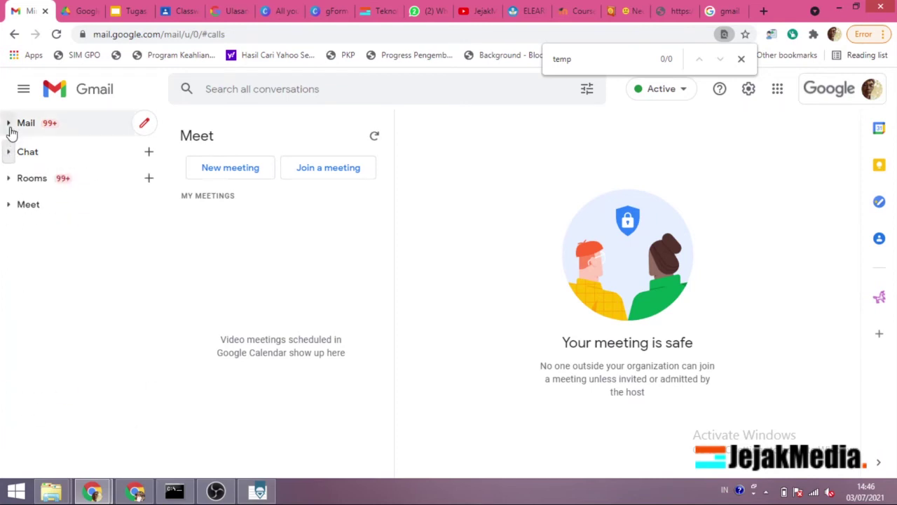
{"action": "left_click", "coordinate": [23, 95]}
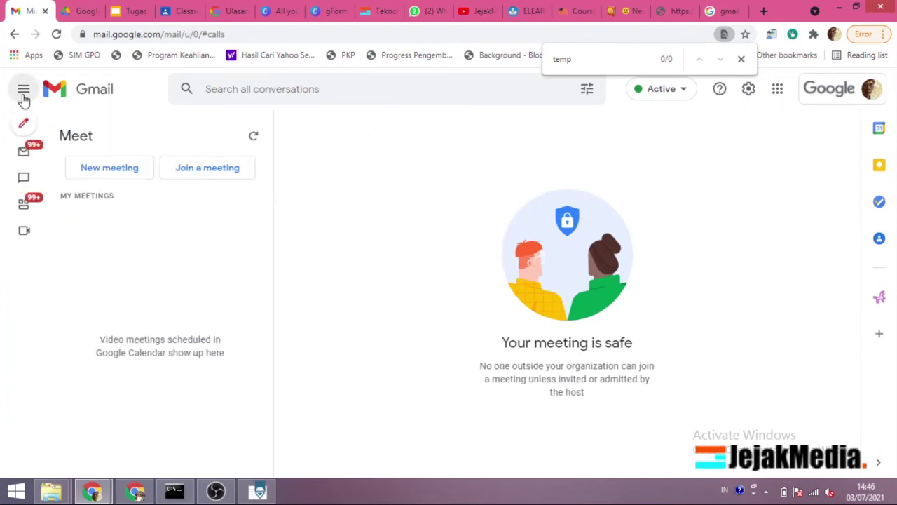
{"action": "left_click", "coordinate": [23, 98]}
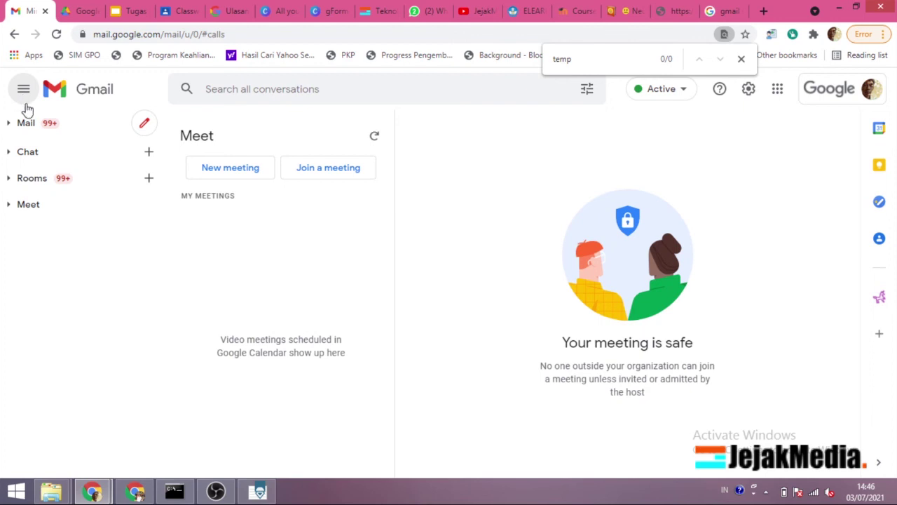
{"action": "left_click", "coordinate": [741, 58]}
Step: Apply the green leaf photo theme from the quick settings and close them
{"action": "left_click", "coordinate": [748, 92]}
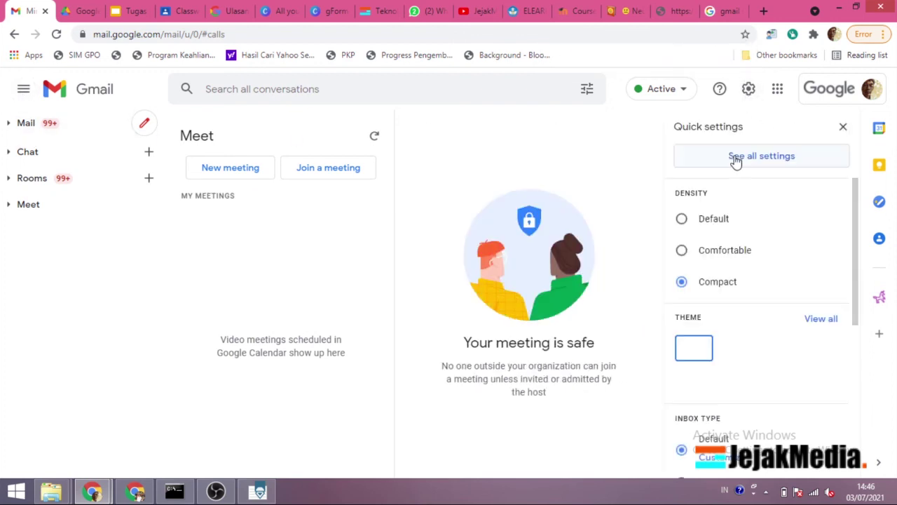
{"action": "scroll", "coordinate": [732, 214], "scroll_direction": "down", "scroll_amount": 1}
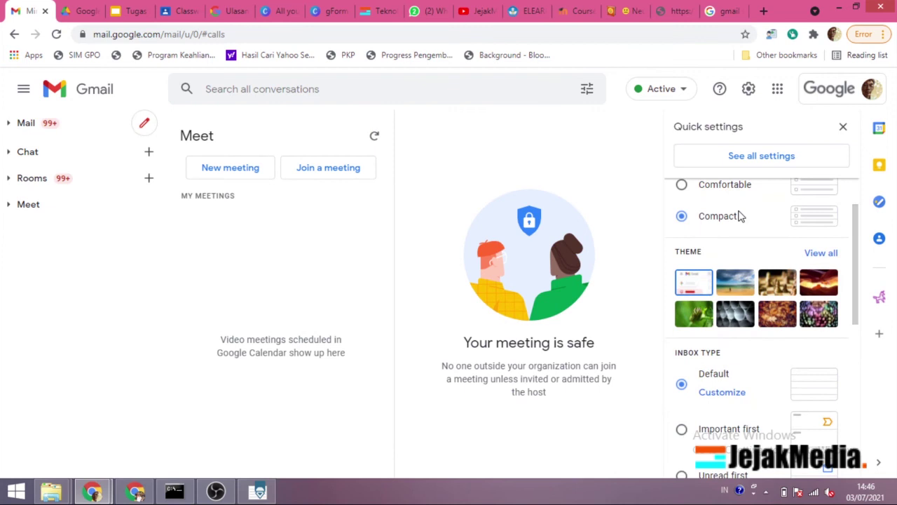
{"action": "scroll", "coordinate": [740, 214], "scroll_direction": "up", "scroll_amount": 1}
{"action": "scroll", "coordinate": [765, 238], "scroll_direction": "down", "scroll_amount": 1}
{"action": "left_click", "coordinate": [734, 293]}
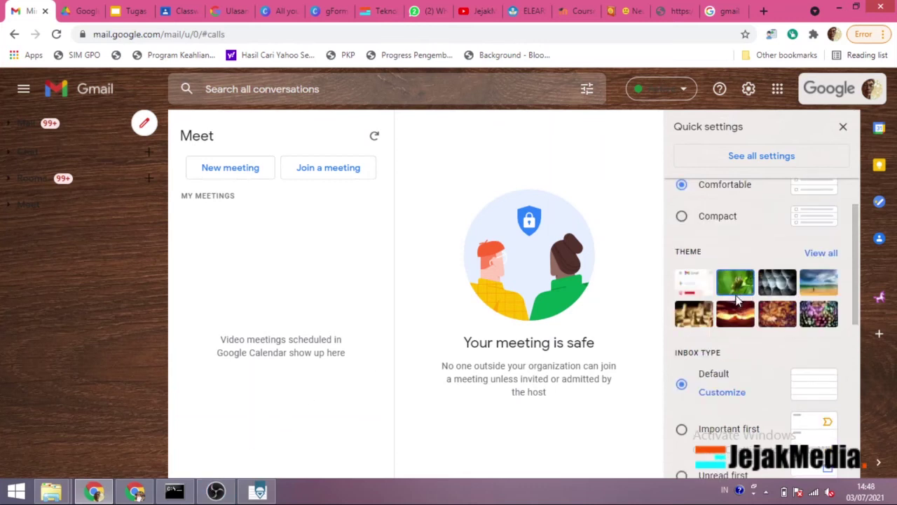
{"action": "scroll", "coordinate": [759, 301], "scroll_direction": "down", "scroll_amount": 1}
{"action": "scroll", "coordinate": [759, 300], "scroll_direction": "up", "scroll_amount": 1}
{"action": "left_click", "coordinate": [843, 129]}
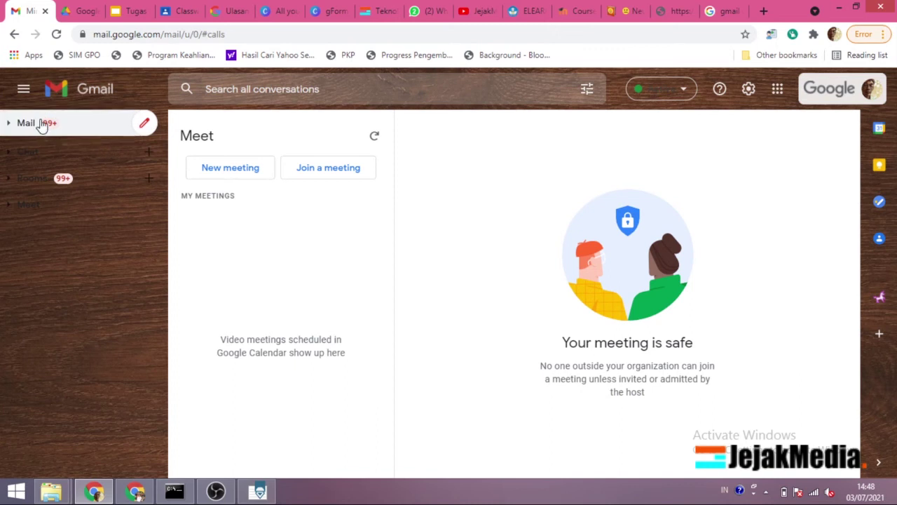
Step: Shrink the main sidebar to icons and select the default light theme in the quick settings
{"action": "left_click", "coordinate": [23, 91]}
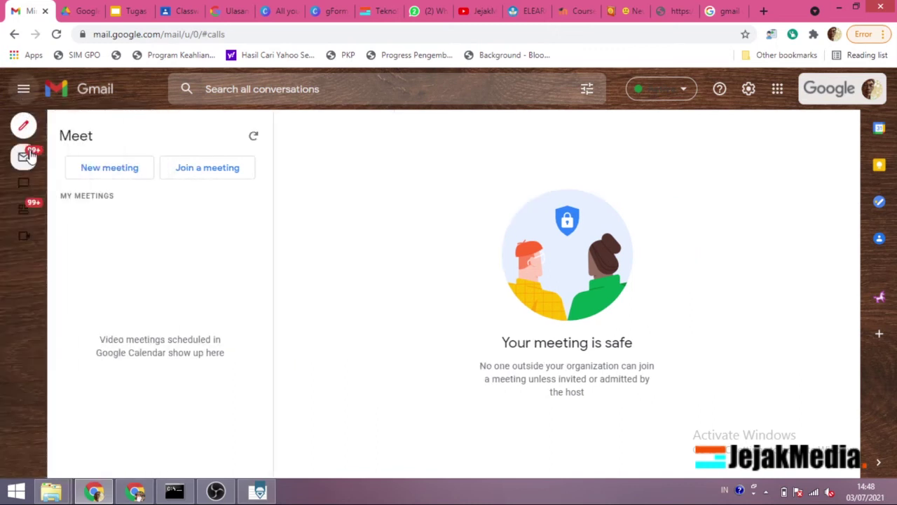
{"action": "left_click", "coordinate": [748, 89]}
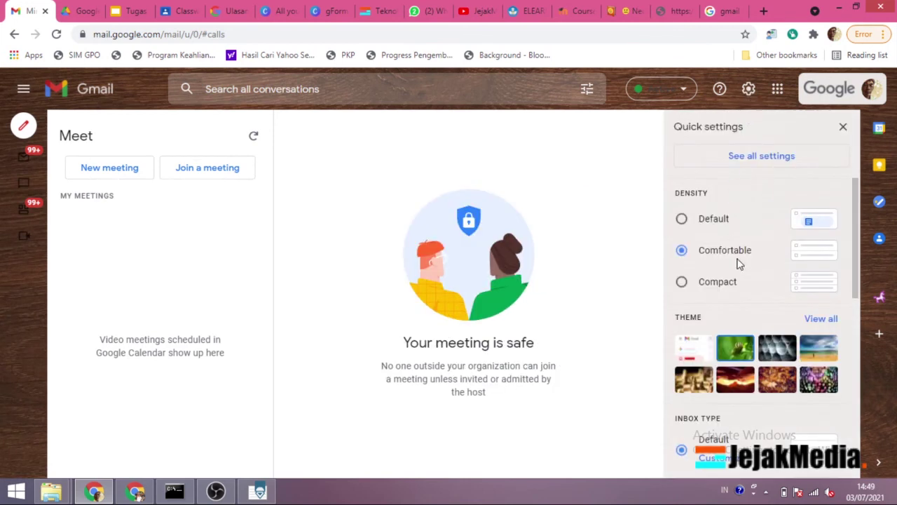
{"action": "scroll", "coordinate": [742, 266], "scroll_direction": "down", "scroll_amount": 1}
{"action": "left_click", "coordinate": [701, 290]}
Step: Examine the density, theme, inbox type, reading pane and email threading options in the quick settings, checking the ping output along the way
{"action": "scroll", "coordinate": [704, 293], "scroll_direction": "down", "scroll_amount": 2}
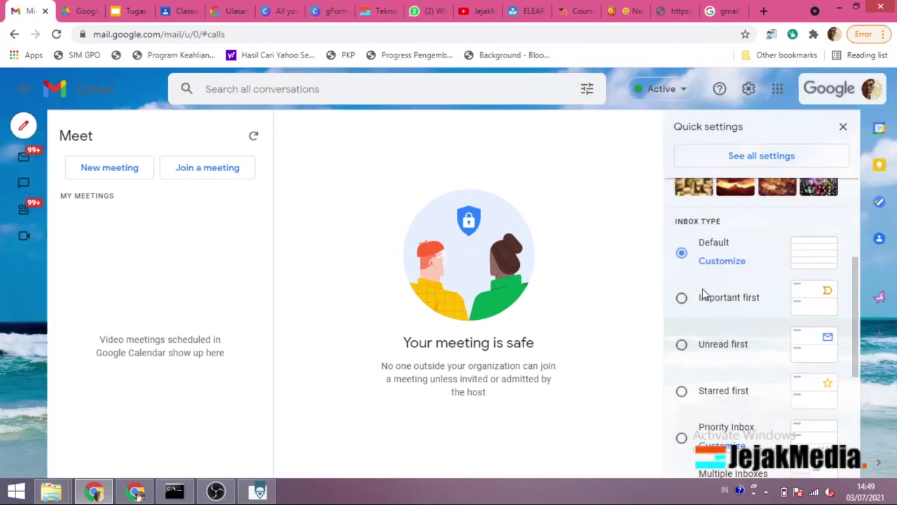
{"action": "scroll", "coordinate": [715, 281], "scroll_direction": "down", "scroll_amount": 3}
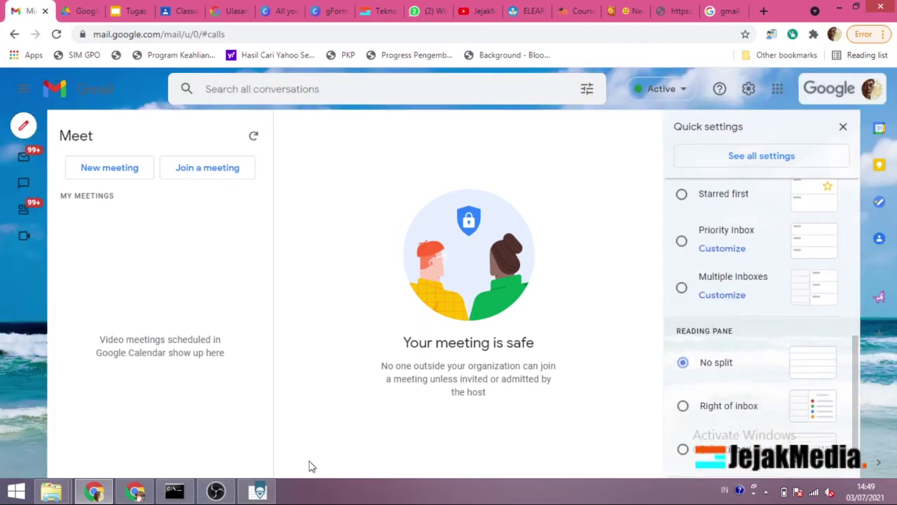
{"action": "left_click", "coordinate": [174, 491]}
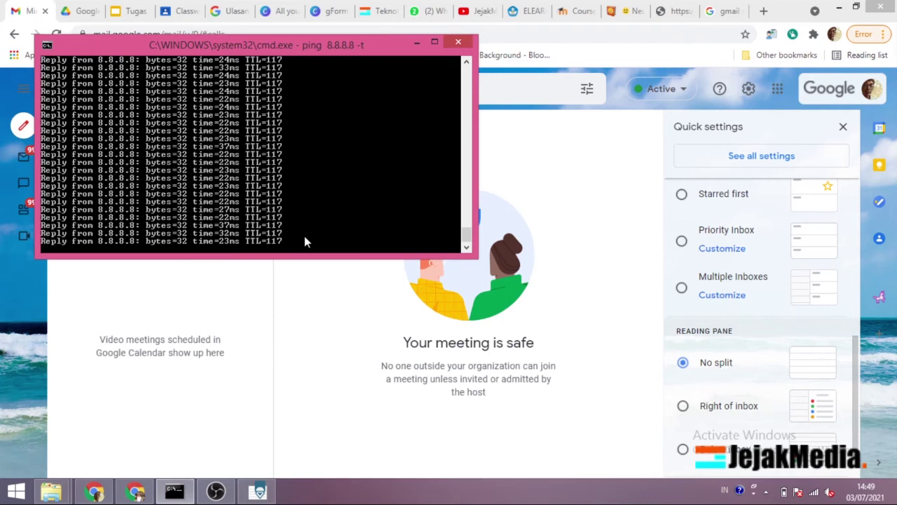
{"action": "left_click", "coordinate": [316, 355]}
{"action": "scroll", "coordinate": [739, 210], "scroll_direction": "up", "scroll_amount": 5}
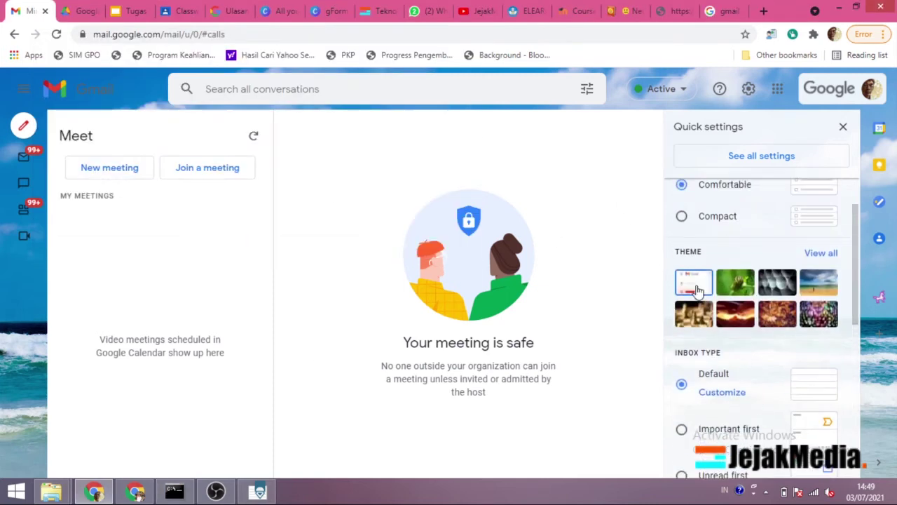
{"action": "scroll", "coordinate": [712, 302], "scroll_direction": "down", "scroll_amount": 5}
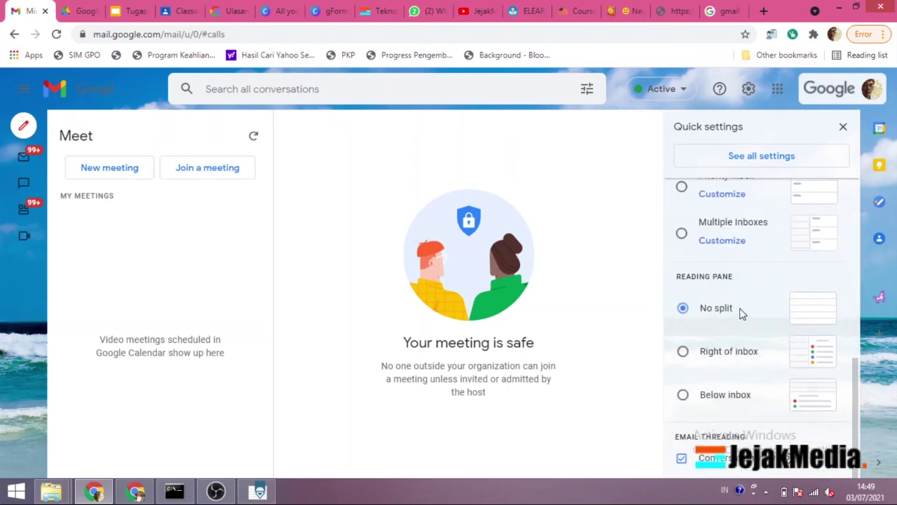
{"action": "scroll", "coordinate": [742, 309], "scroll_direction": "up", "scroll_amount": 5}
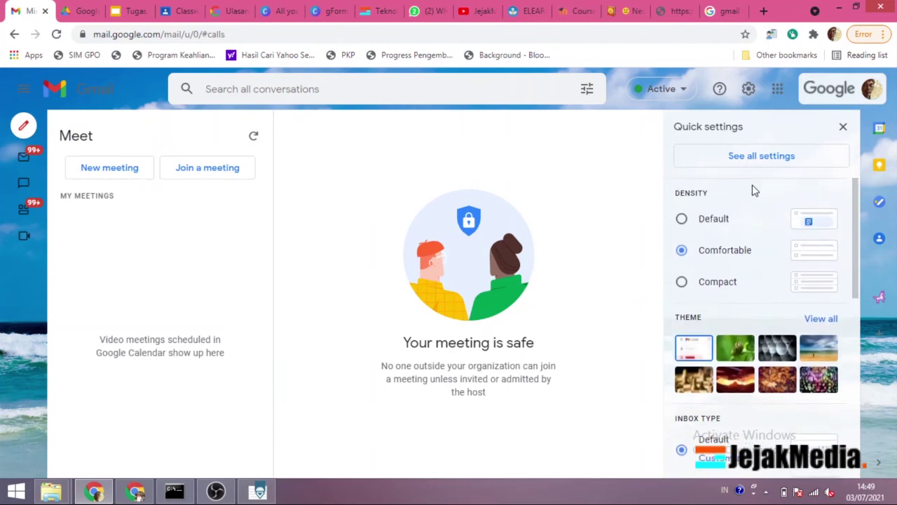
{"action": "left_click", "coordinate": [843, 126]}
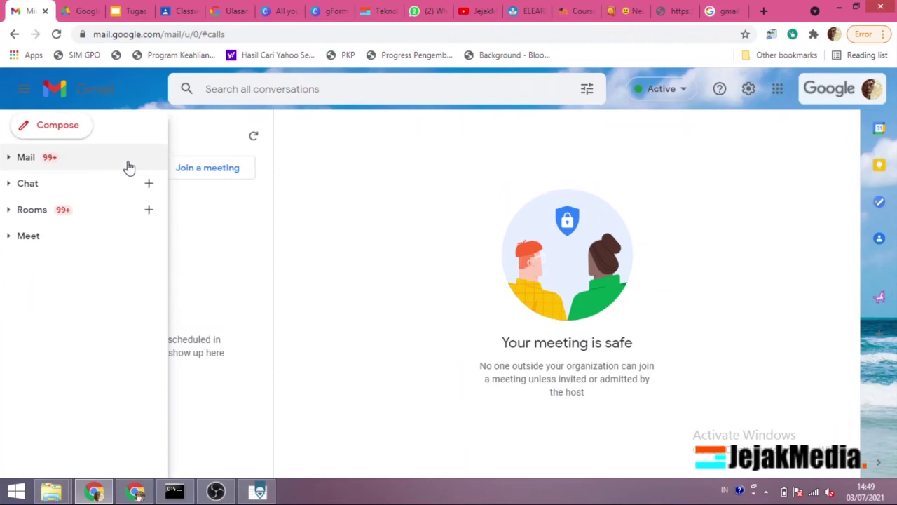
Step: Reload Gmail in this window and in the second account's browser window, and return to the first account
{"action": "left_click", "coordinate": [254, 138]}
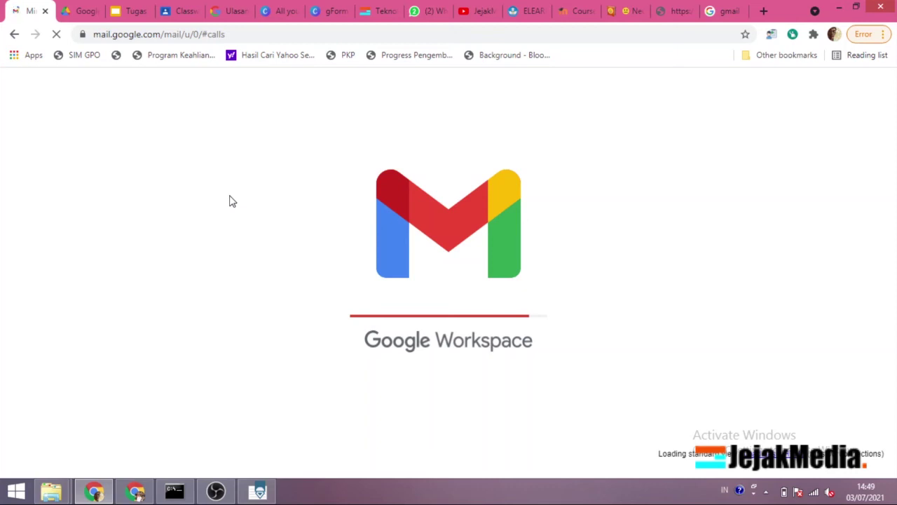
{"action": "left_click", "coordinate": [135, 491]}
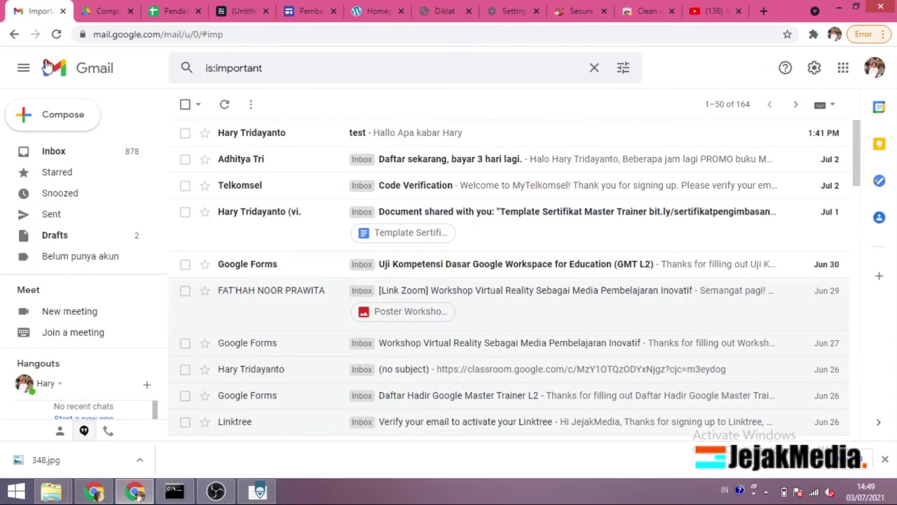
{"action": "left_click", "coordinate": [56, 35]}
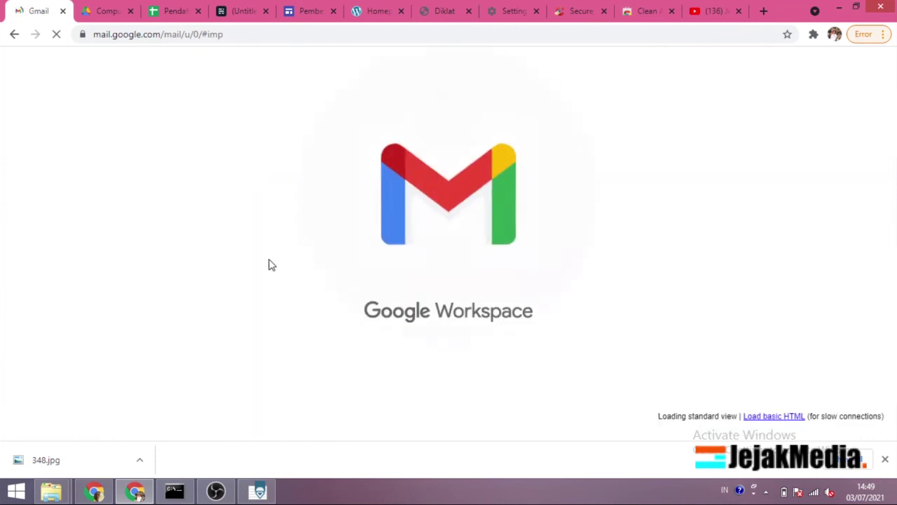
{"action": "left_click", "coordinate": [96, 492]}
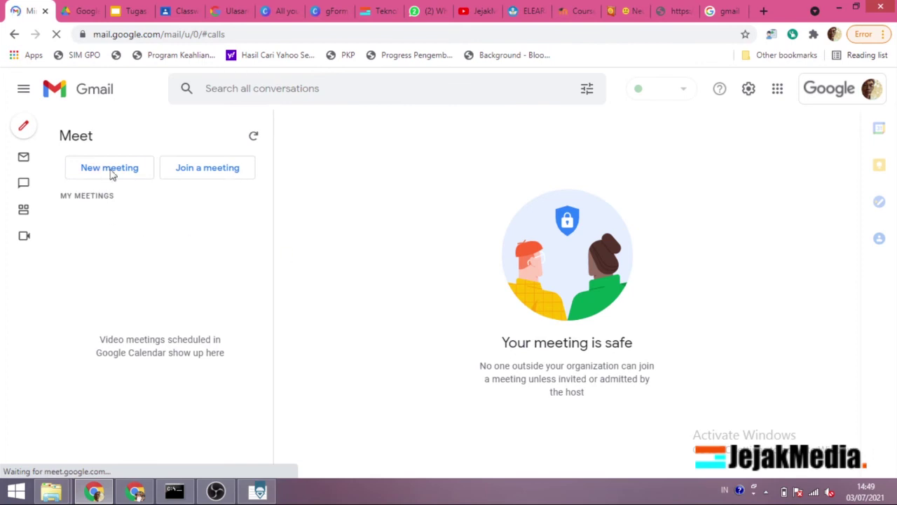
{"action": "mouse_move", "coordinate": [26, 137]}
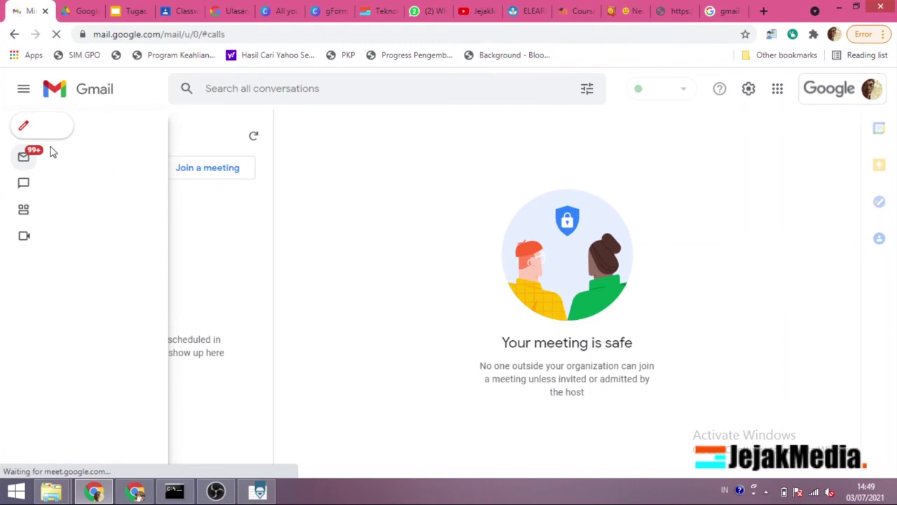
Step: Return to the mail inbox, expand the main sidebar and check the ping output in the command window
{"action": "left_click", "coordinate": [54, 152]}
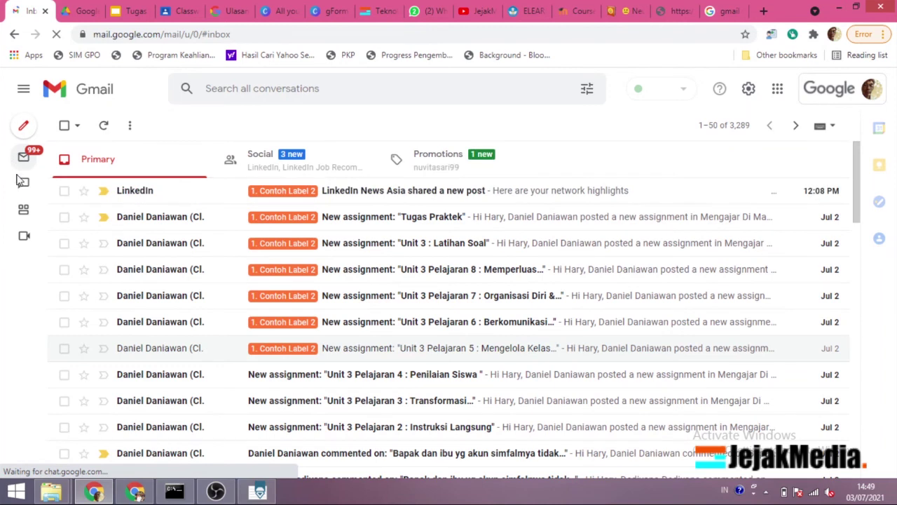
{"action": "left_click", "coordinate": [23, 90]}
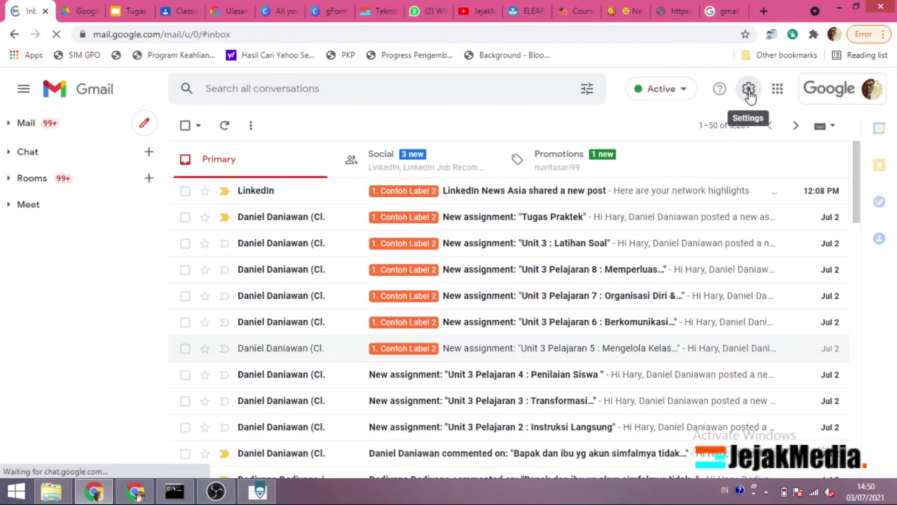
{"action": "left_click", "coordinate": [173, 492]}
{"action": "left_click", "coordinate": [174, 493]}
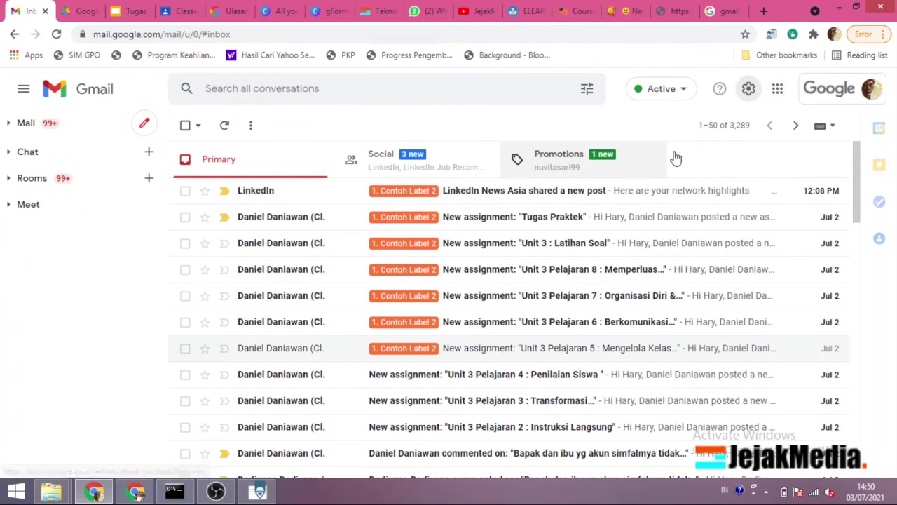
Step: Set the reading pane to Right of inbox in the quick settings and reload Gmail
{"action": "left_click", "coordinate": [749, 89]}
{"action": "scroll", "coordinate": [749, 260], "scroll_direction": "down", "scroll_amount": 1}
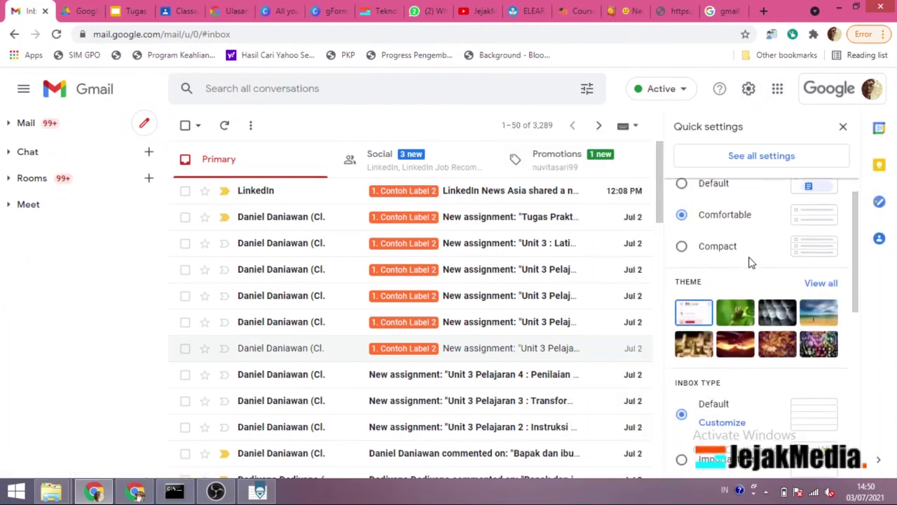
{"action": "scroll", "coordinate": [749, 260], "scroll_direction": "down", "scroll_amount": 1}
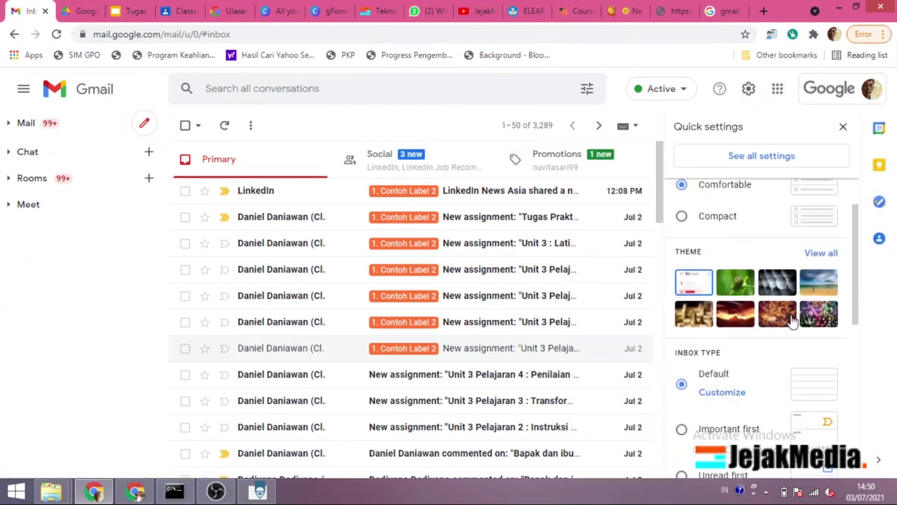
{"action": "scroll", "coordinate": [774, 324], "scroll_direction": "down", "scroll_amount": 3}
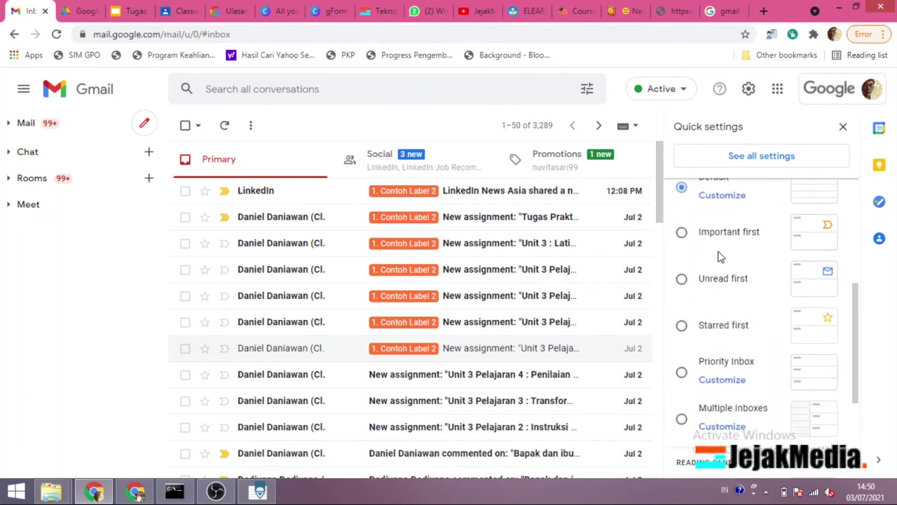
{"action": "scroll", "coordinate": [739, 258], "scroll_direction": "up", "scroll_amount": 1}
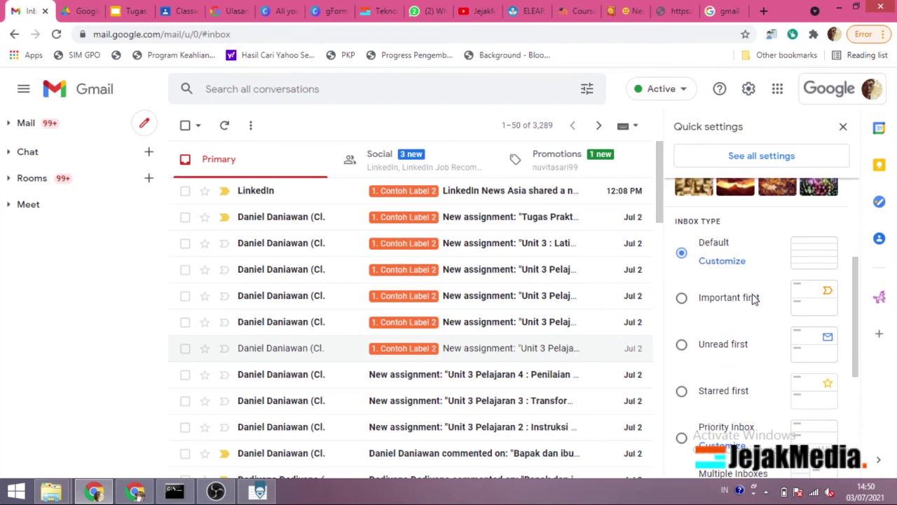
{"action": "scroll", "coordinate": [734, 324], "scroll_direction": "down", "scroll_amount": 1}
{"action": "scroll", "coordinate": [731, 326], "scroll_direction": "down", "scroll_amount": 2}
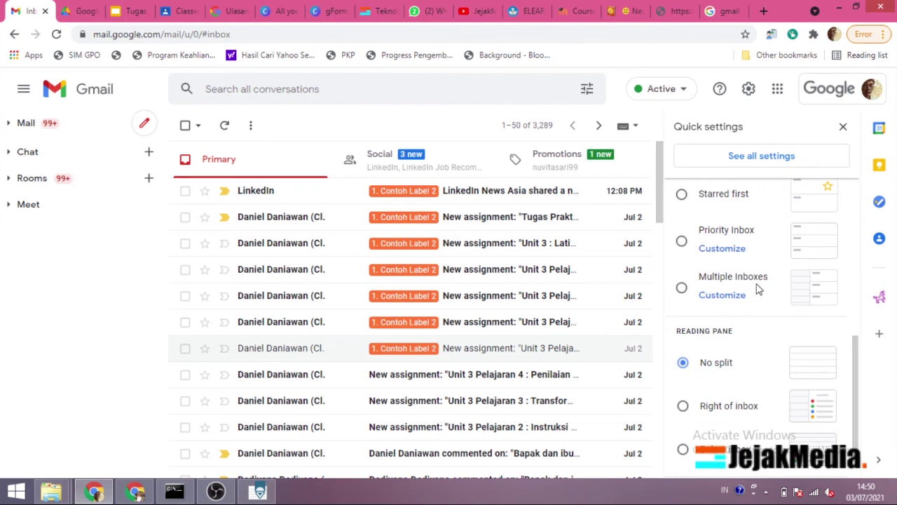
{"action": "scroll", "coordinate": [758, 289], "scroll_direction": "down", "scroll_amount": 1}
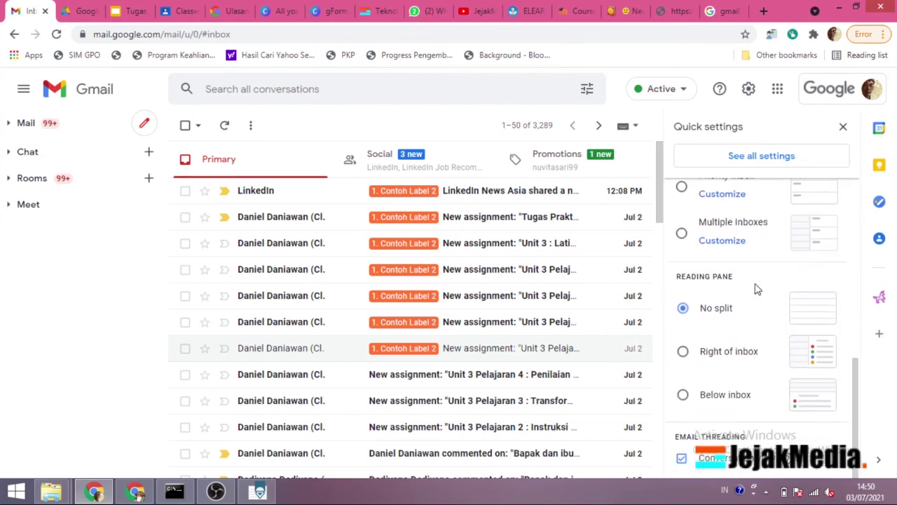
{"action": "left_click", "coordinate": [683, 352]}
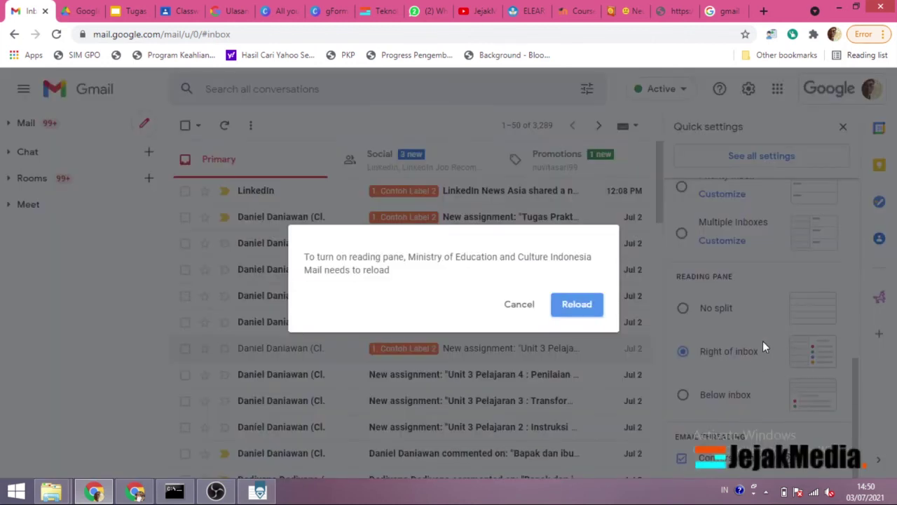
{"action": "left_click", "coordinate": [576, 304]}
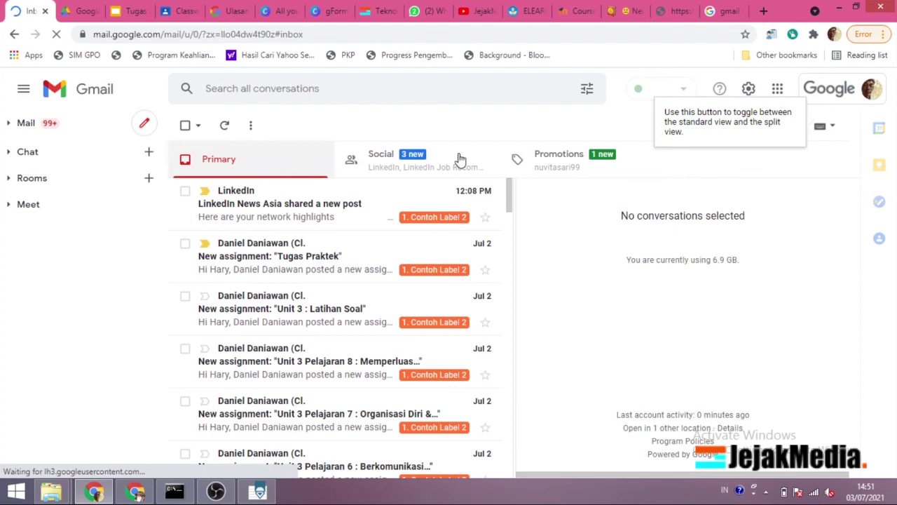
Step: Widen the message list beside the reading pane and preview the LinkedIn message and the conversations below it
{"action": "left_click_drag", "start_coordinate": [514, 231], "coordinate": [668, 237]}
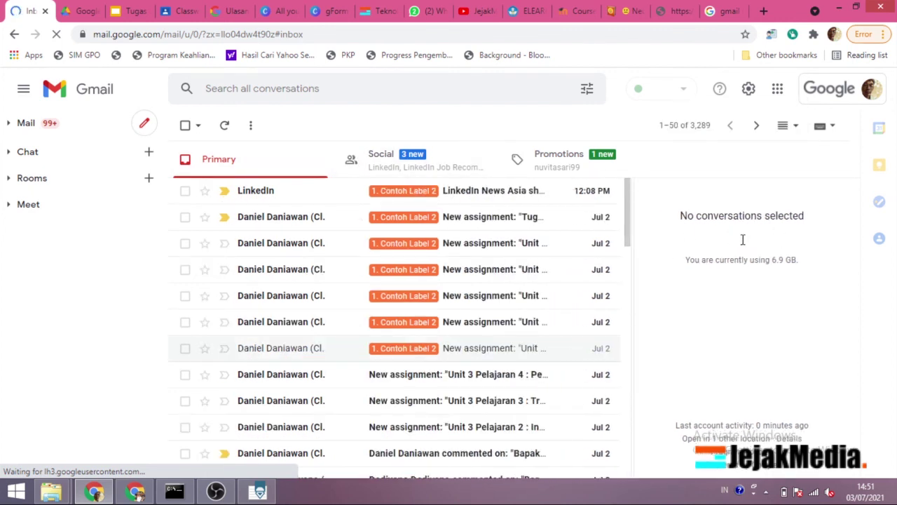
{"action": "left_click", "coordinate": [247, 191]}
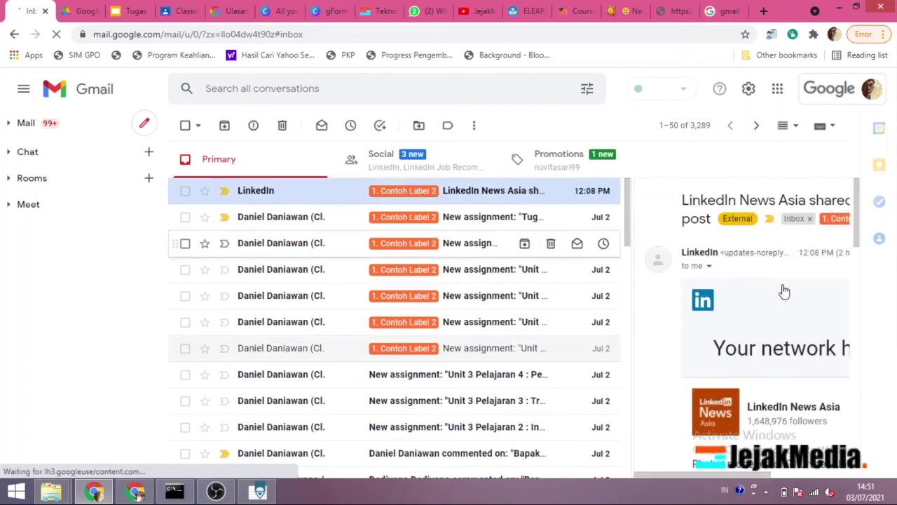
{"action": "key", "text": "j"}
{"action": "key", "text": "j"}
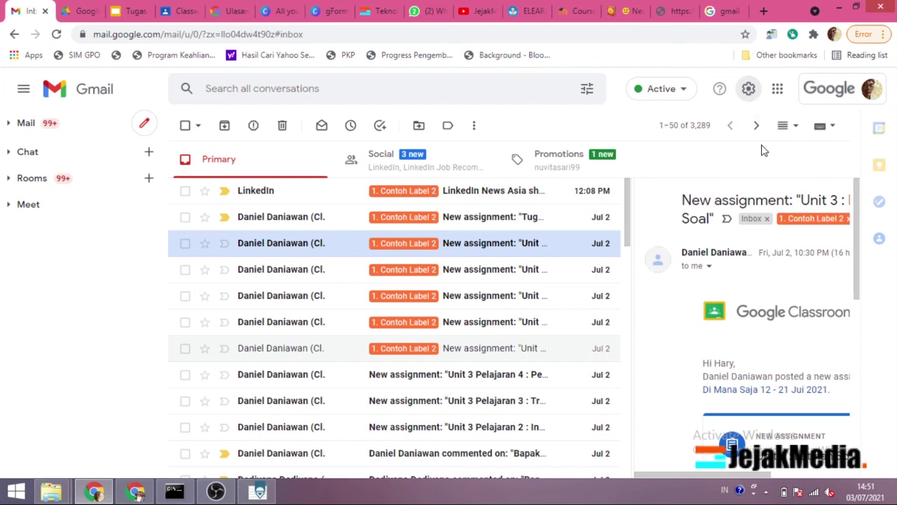
Step: Set the reading pane to No split in the quick settings
{"action": "left_click", "coordinate": [749, 92]}
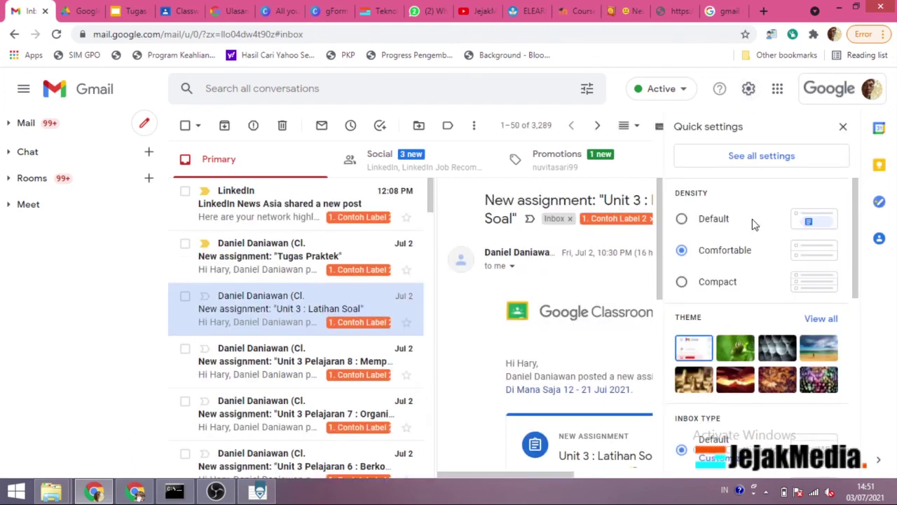
{"action": "scroll", "coordinate": [755, 235], "scroll_direction": "down", "scroll_amount": 5}
{"action": "scroll", "coordinate": [760, 245], "scroll_direction": "up", "scroll_amount": 1}
{"action": "scroll", "coordinate": [760, 246], "scroll_direction": "up", "scroll_amount": 1}
{"action": "scroll", "coordinate": [761, 249], "scroll_direction": "down", "scroll_amount": 3}
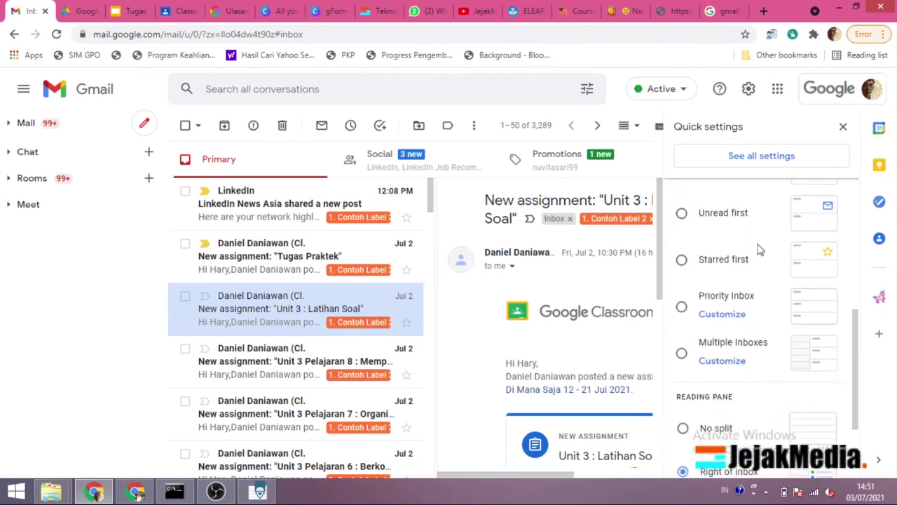
{"action": "left_click", "coordinate": [714, 306]}
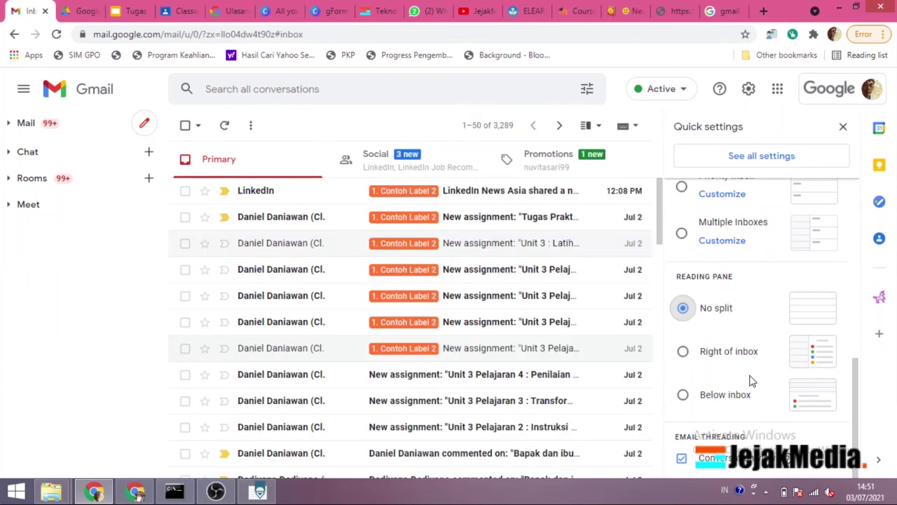
{"action": "scroll", "coordinate": [736, 329], "scroll_direction": "up", "scroll_amount": 5}
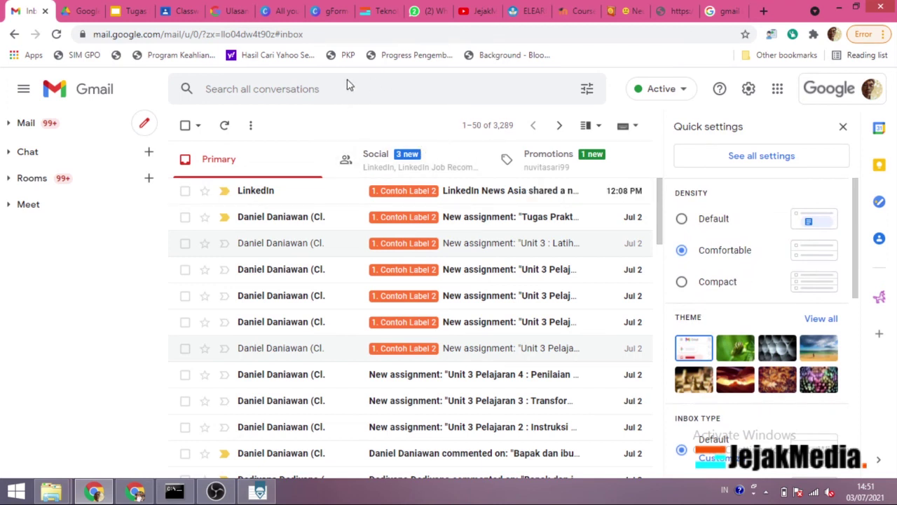
Step: Run an advanced search for messages from the suggested Google Classroom instructor's address
{"action": "left_click", "coordinate": [294, 92]}
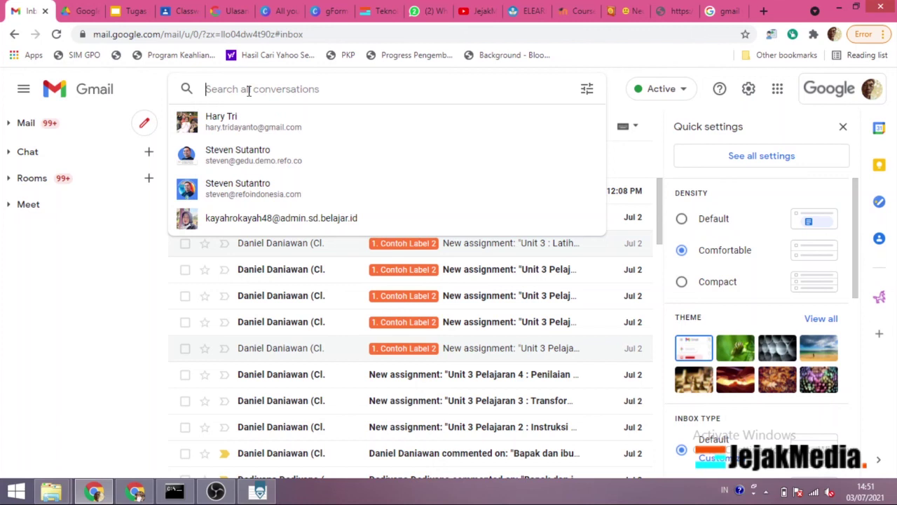
{"action": "left_click", "coordinate": [587, 88]}
{"action": "left_click", "coordinate": [588, 89]}
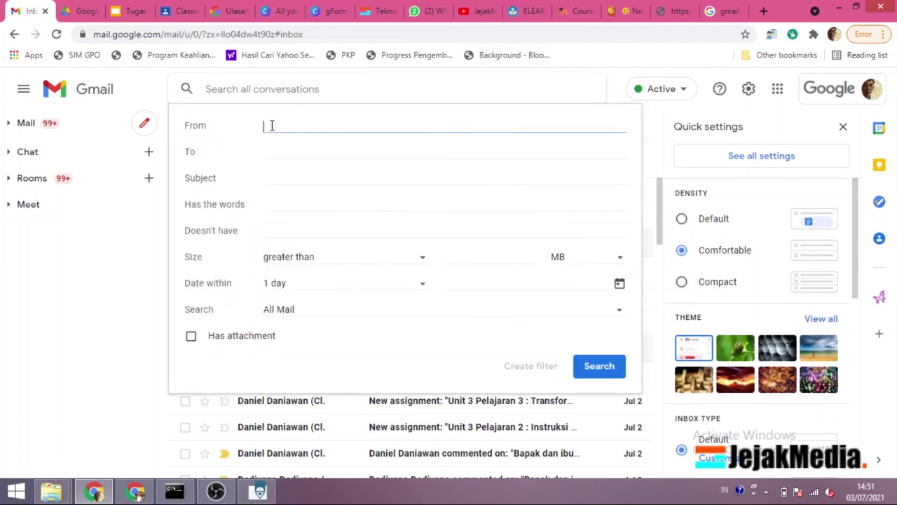
{"action": "type", "text": "da"}
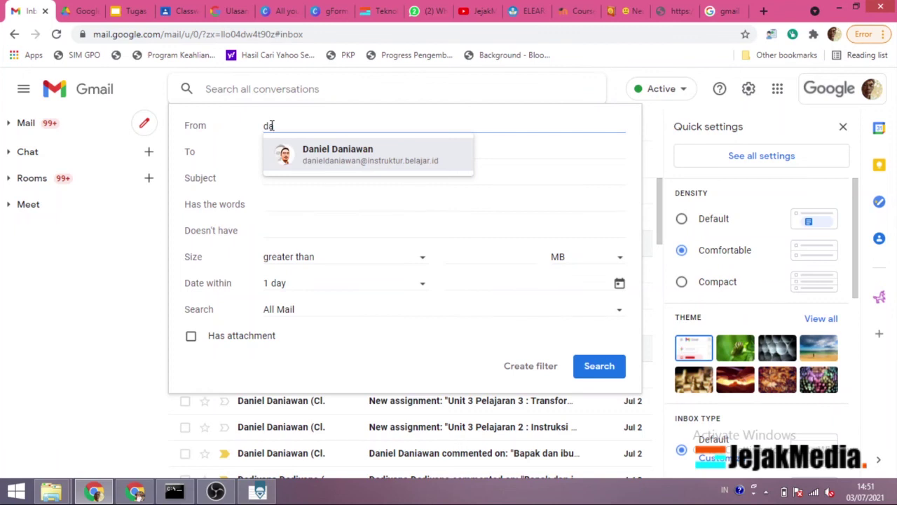
{"action": "left_click", "coordinate": [354, 152]}
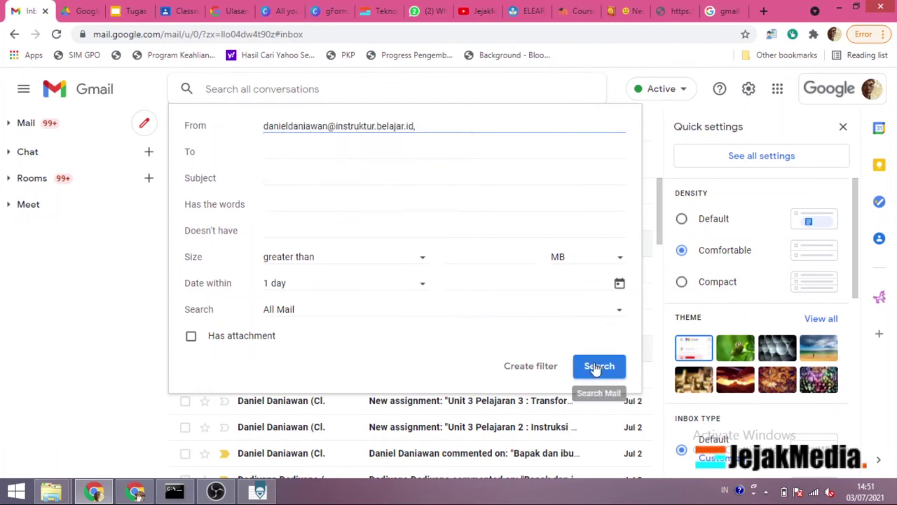
{"action": "key", "text": "Return"}
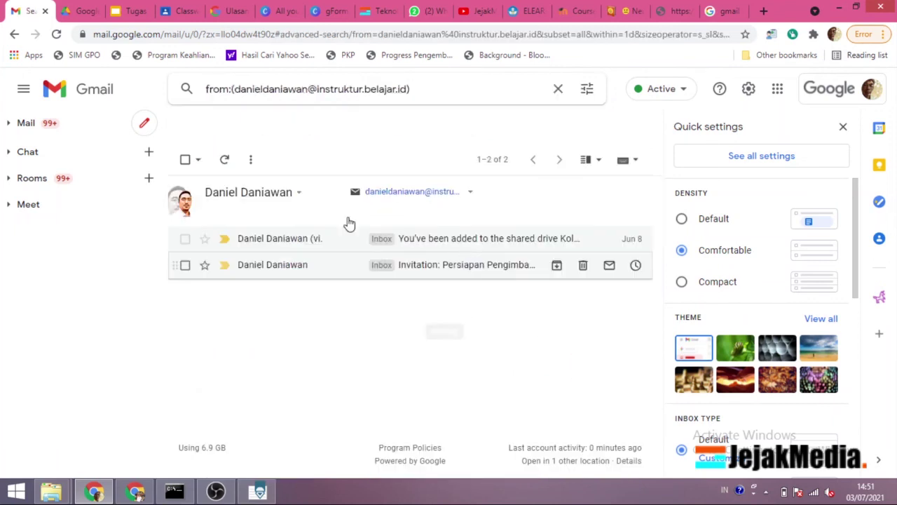
Step: Clear the sender search and run an advanced search for messages with the subject "webinar"
{"action": "left_click", "coordinate": [558, 89]}
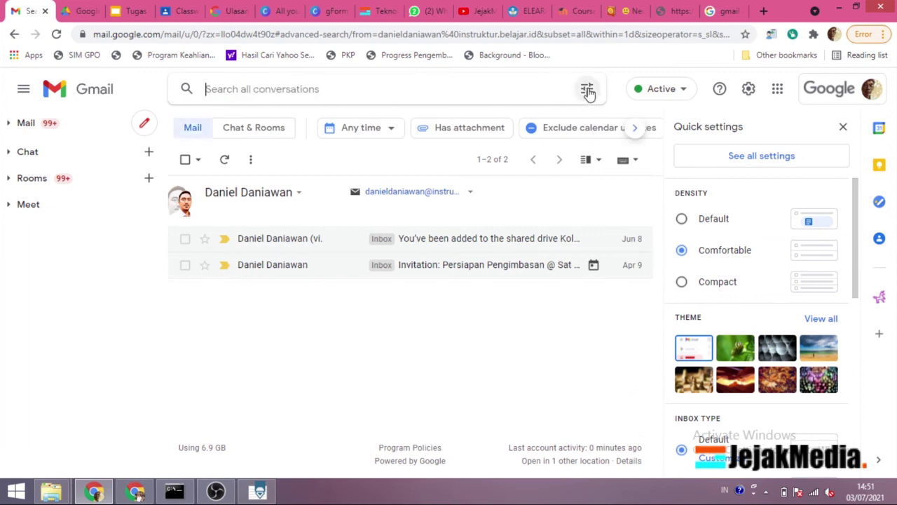
{"action": "left_click", "coordinate": [587, 89]}
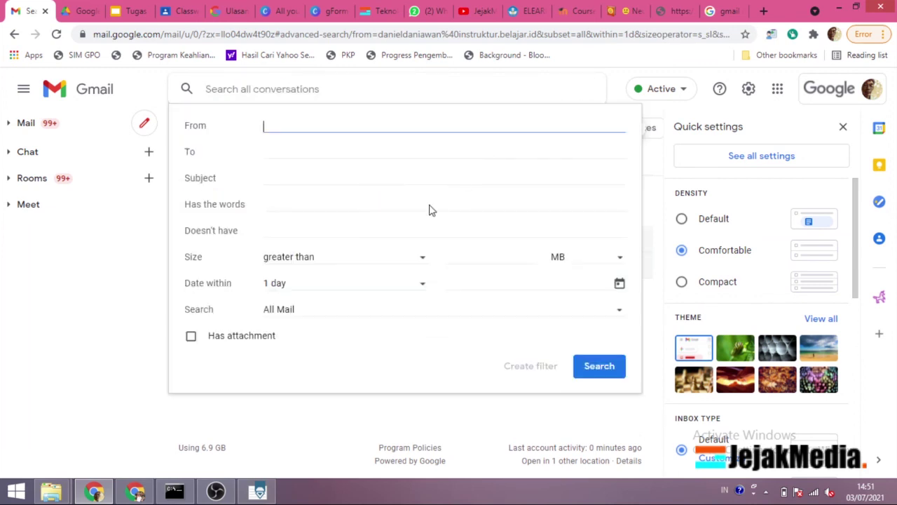
{"action": "left_click", "coordinate": [273, 178]}
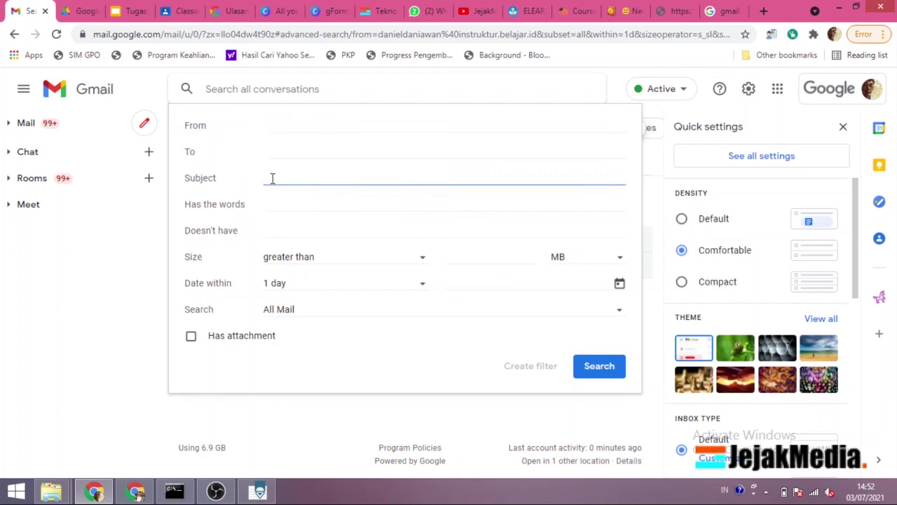
{"action": "type", "text": "webinar"}
{"action": "left_click", "coordinate": [586, 356]}
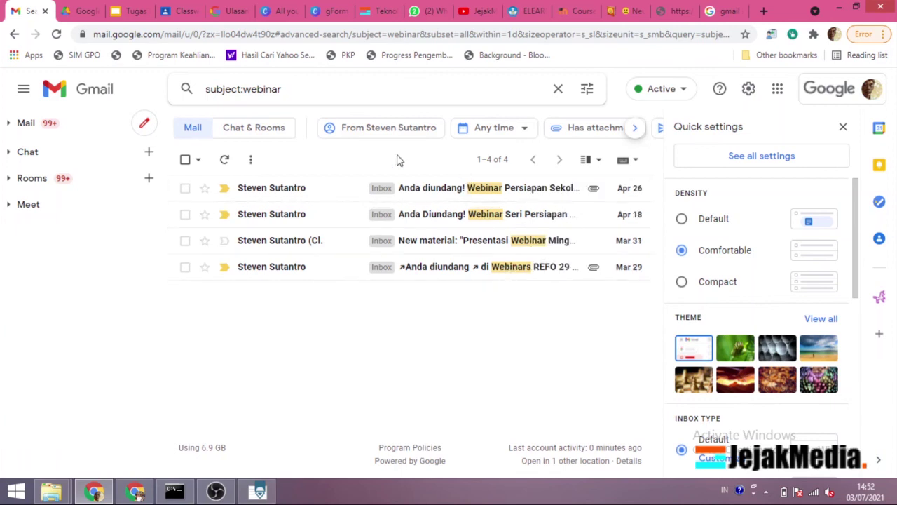
Step: Clear the subject search, review the size and date options, and run an advanced search with the date within 3 days
{"action": "left_click", "coordinate": [558, 89]}
{"action": "left_click", "coordinate": [587, 89]}
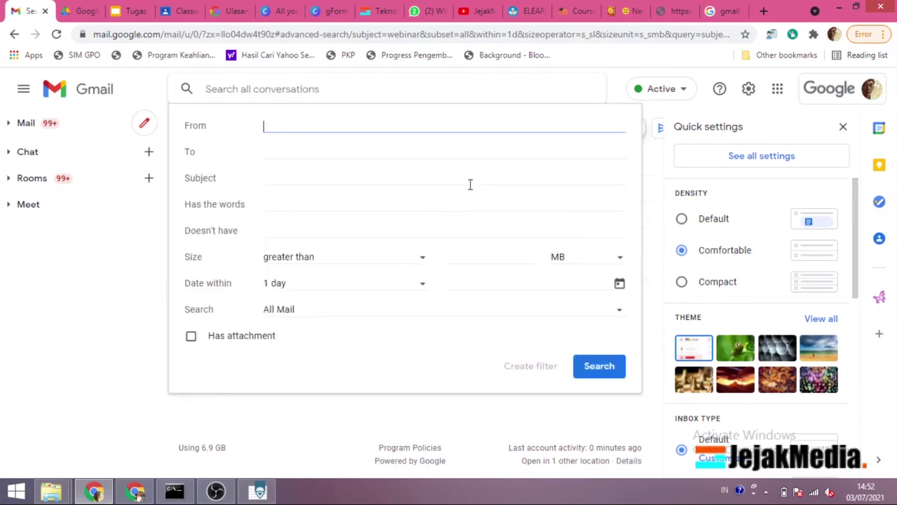
{"action": "left_click", "coordinate": [277, 180]}
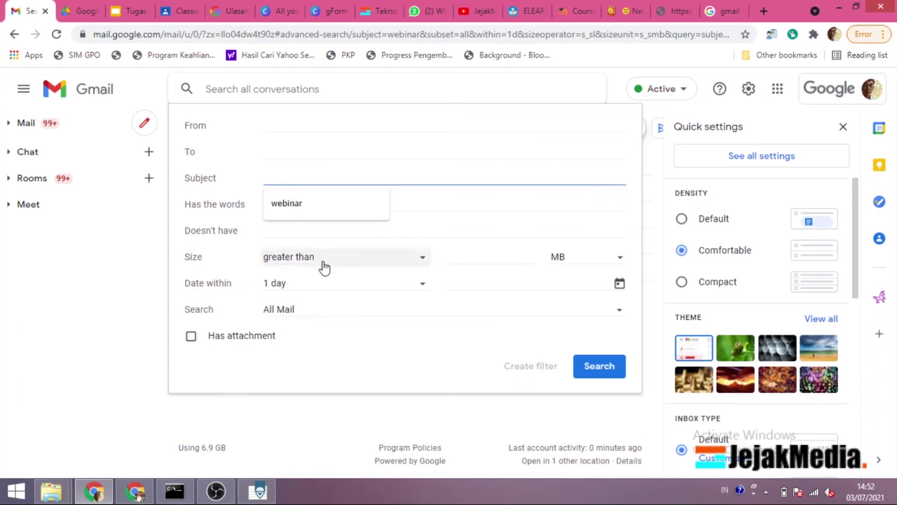
{"action": "left_click", "coordinate": [415, 261]}
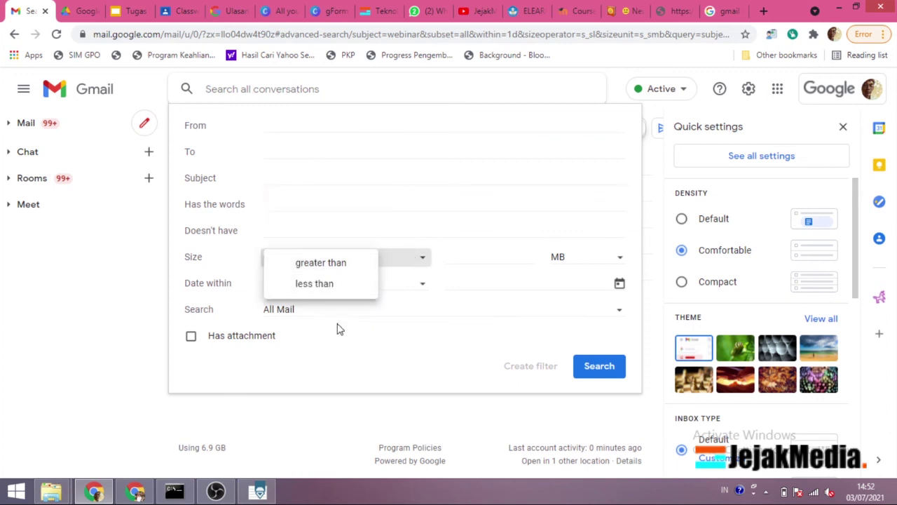
{"action": "left_click", "coordinate": [339, 353]}
{"action": "left_click", "coordinate": [379, 287]}
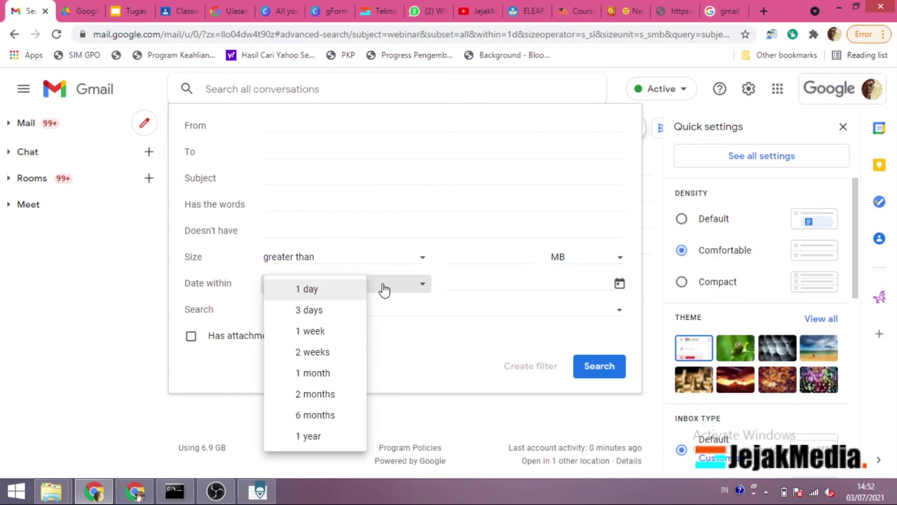
{"action": "left_click", "coordinate": [317, 312]}
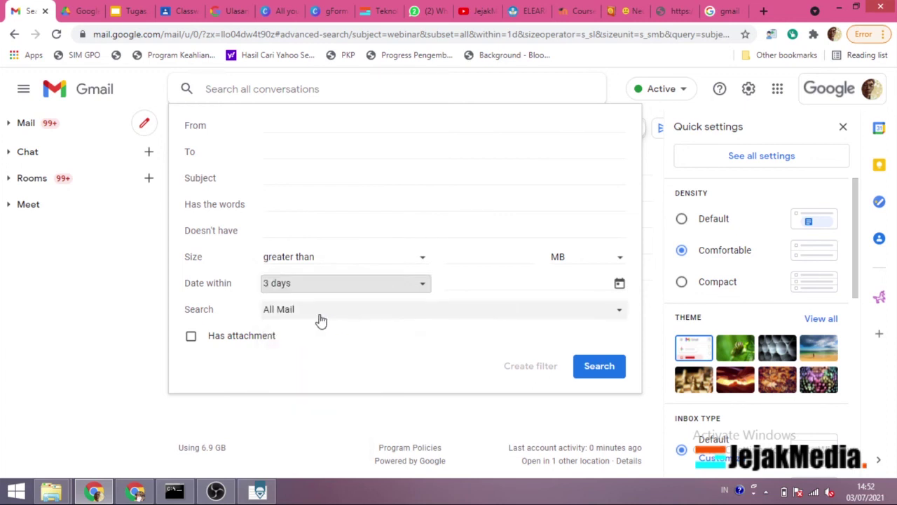
{"action": "left_click", "coordinate": [599, 367]}
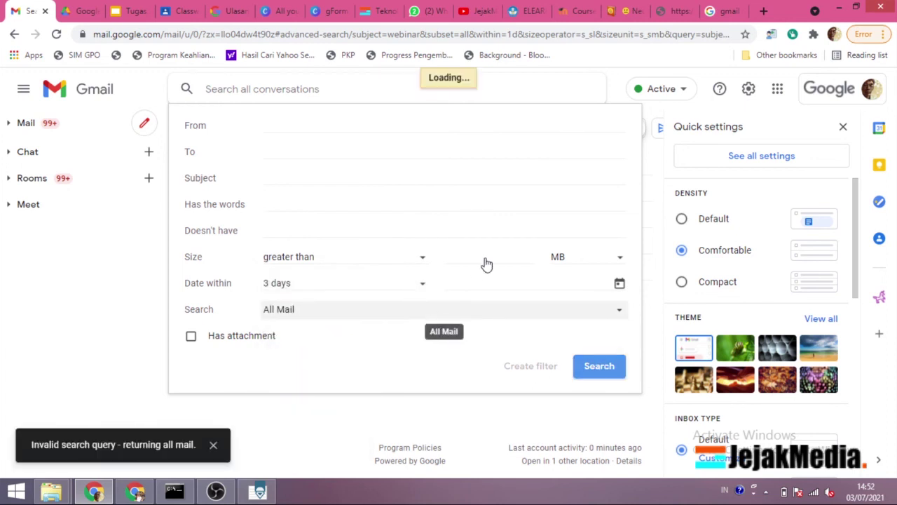
Step: Look over the three-day search results and close the quick settings
{"action": "scroll", "coordinate": [486, 294], "scroll_direction": "down", "scroll_amount": 2}
{"action": "scroll", "coordinate": [486, 304], "scroll_direction": "up", "scroll_amount": 2}
{"action": "left_click", "coordinate": [843, 129]}
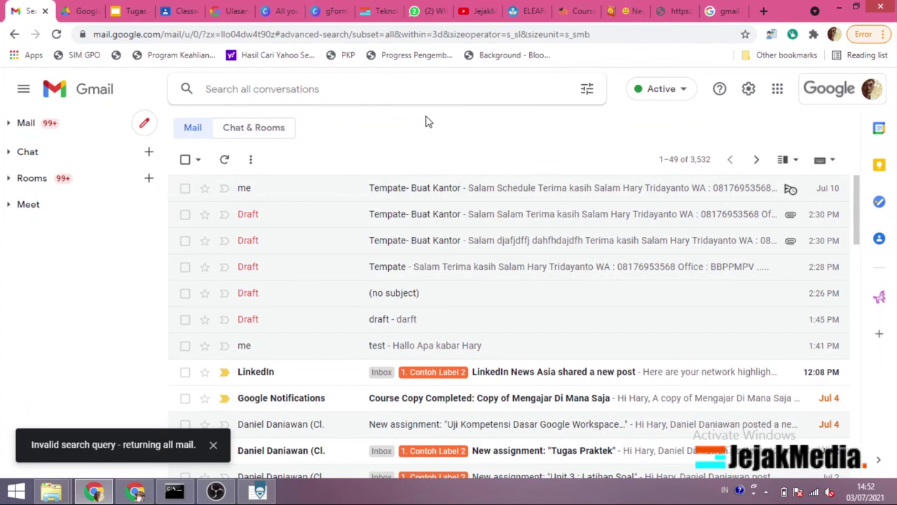
{"action": "left_click", "coordinate": [256, 130]}
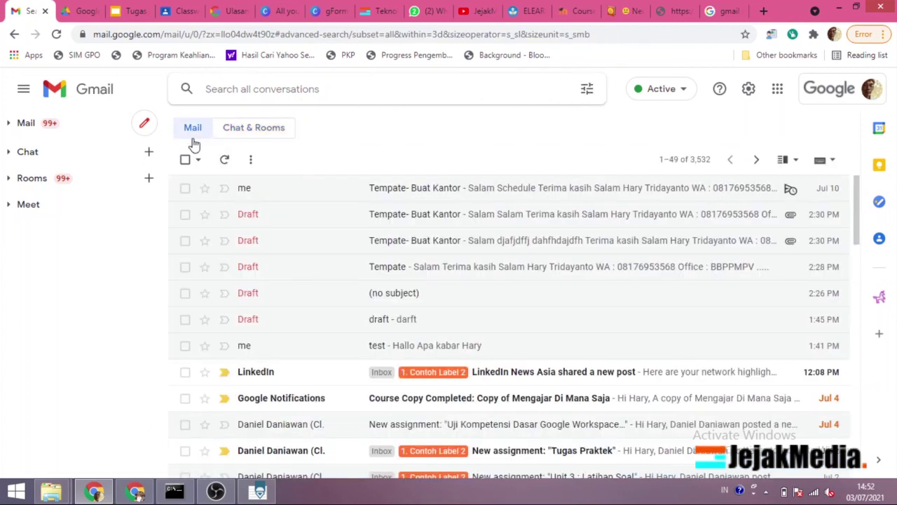
Step: Set up an advanced search for messages from the suggested instructor's address, with the size condition set to less than
{"action": "left_click", "coordinate": [521, 91]}
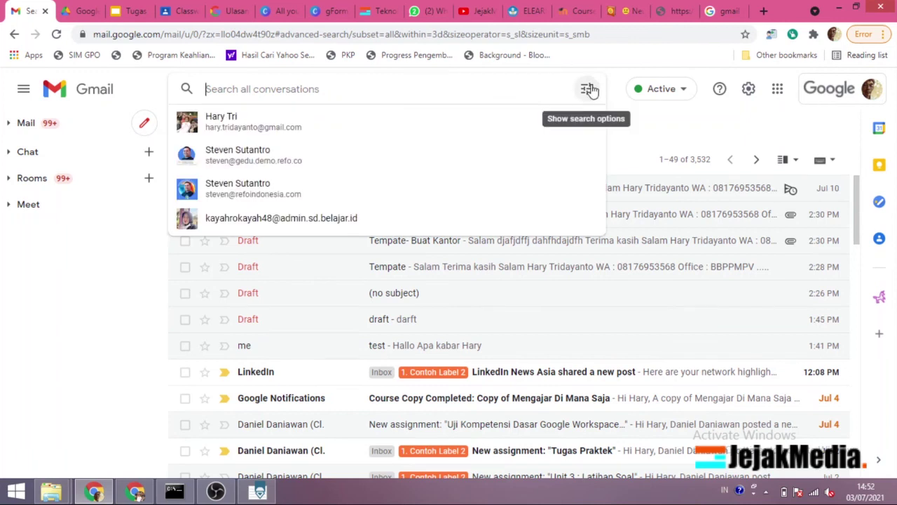
{"action": "left_click", "coordinate": [588, 89]}
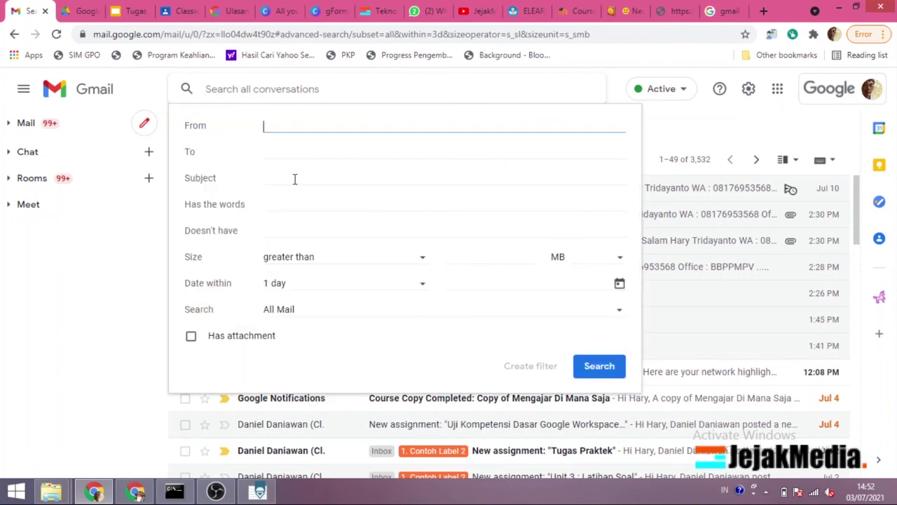
{"action": "type", "text": "da"}
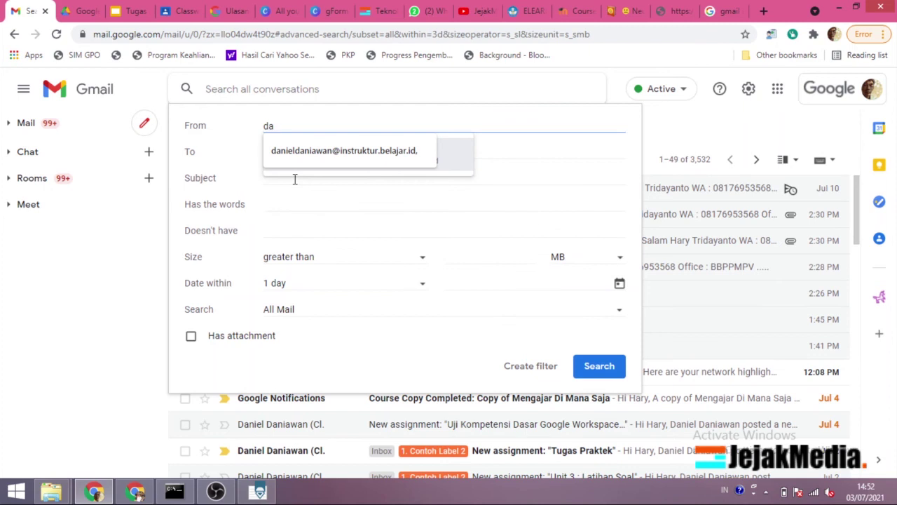
{"action": "left_click", "coordinate": [305, 150]}
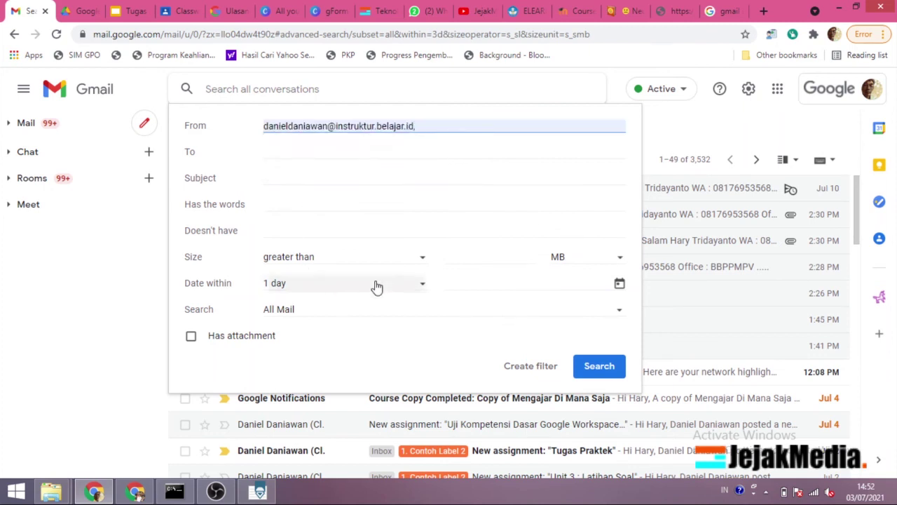
{"action": "left_click", "coordinate": [378, 286]}
{"action": "left_click", "coordinate": [377, 287]}
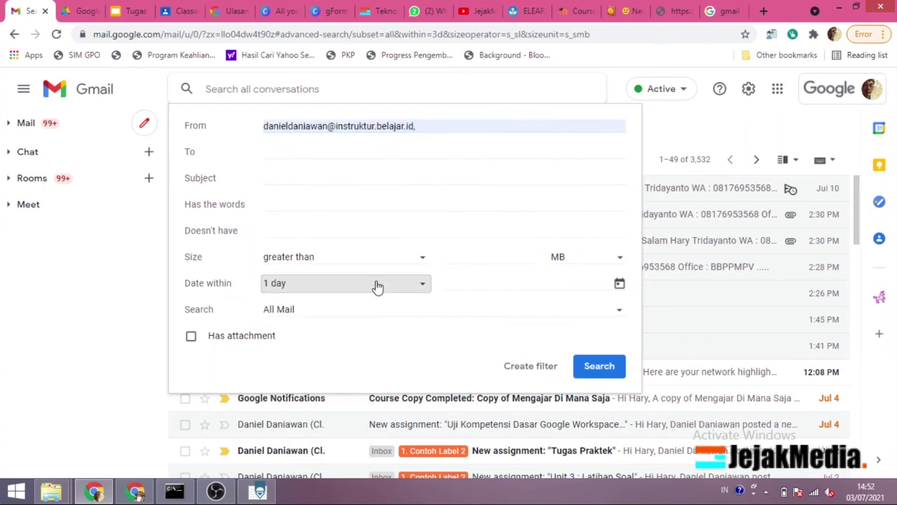
{"action": "left_click", "coordinate": [410, 263]}
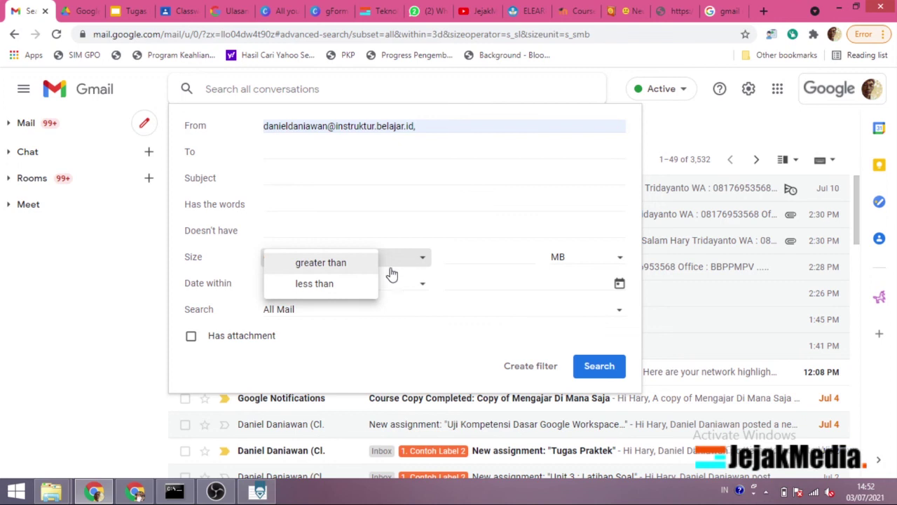
{"action": "left_click", "coordinate": [340, 285]}
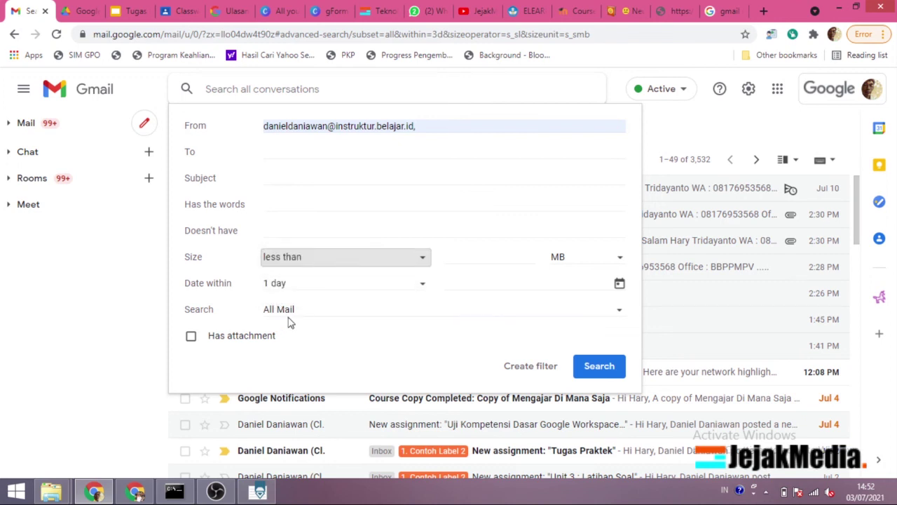
Step: Review the mail location and date options, limit the advanced search to messages with attachments, and run it
{"action": "left_click", "coordinate": [293, 316]}
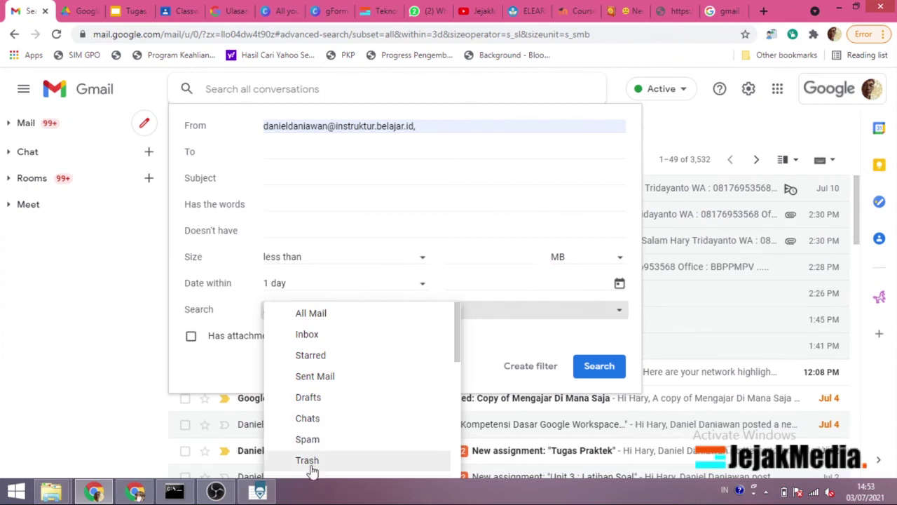
{"action": "left_click", "coordinate": [501, 283]}
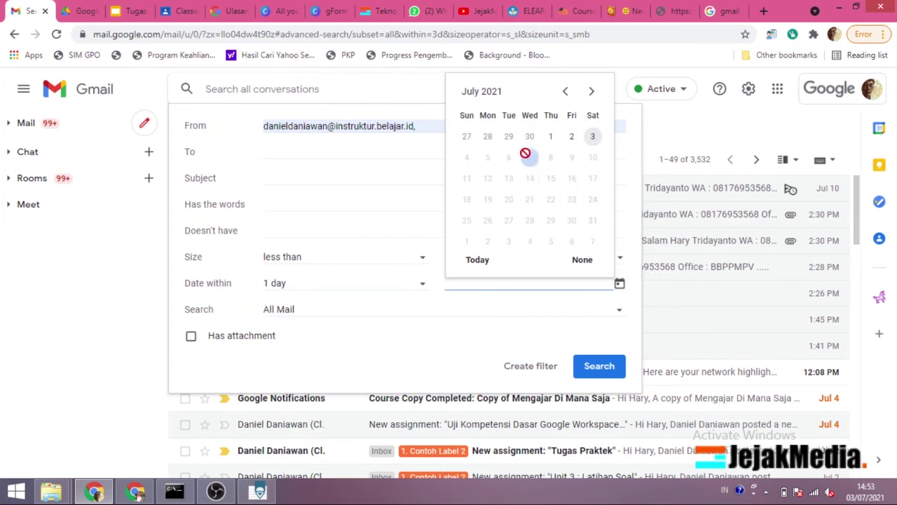
{"action": "left_click", "coordinate": [435, 345]}
{"action": "left_click", "coordinate": [191, 336]}
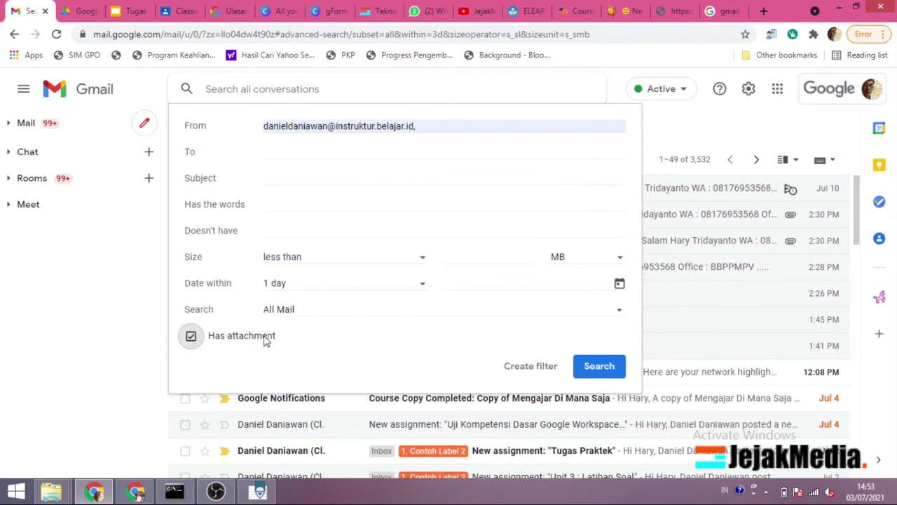
{"action": "left_click", "coordinate": [600, 366]}
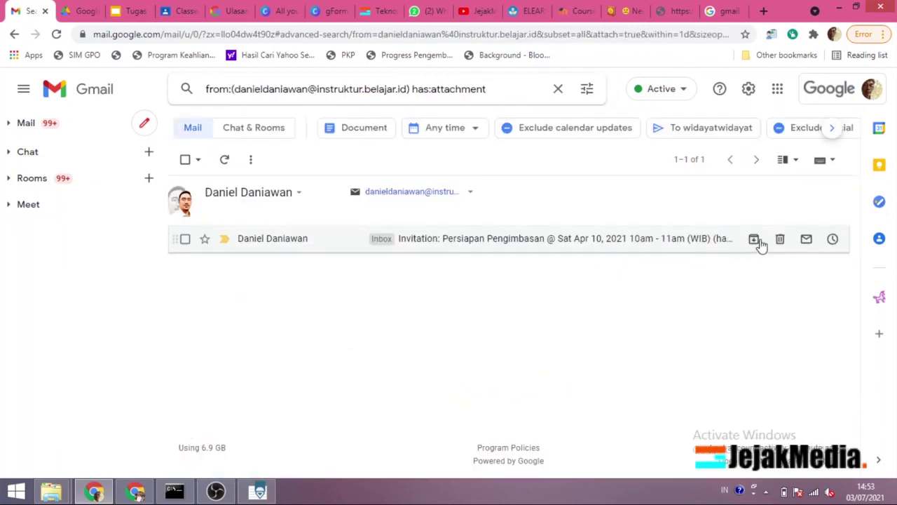
Step: Open the Persiapan Pengimbasan invitation in the results and examine its attachments and event details
{"action": "left_click", "coordinate": [421, 240]}
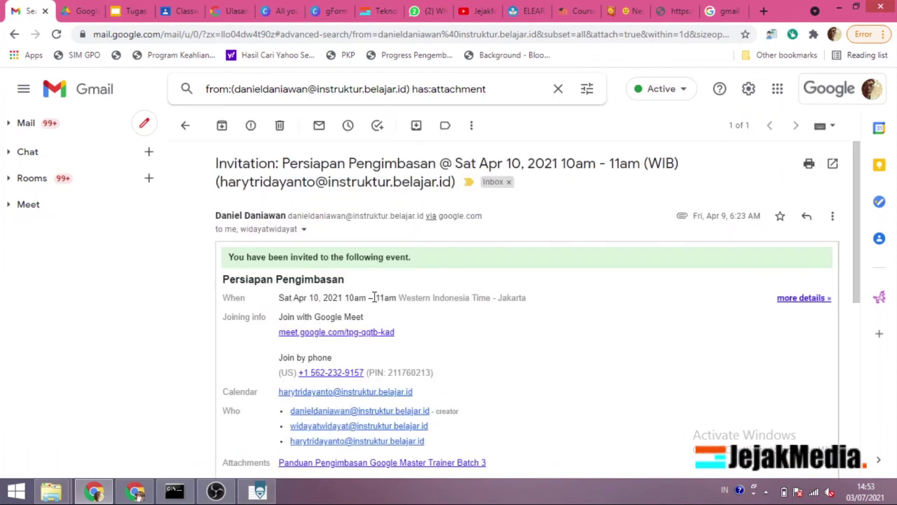
{"action": "scroll", "coordinate": [374, 296], "scroll_direction": "down", "scroll_amount": 6}
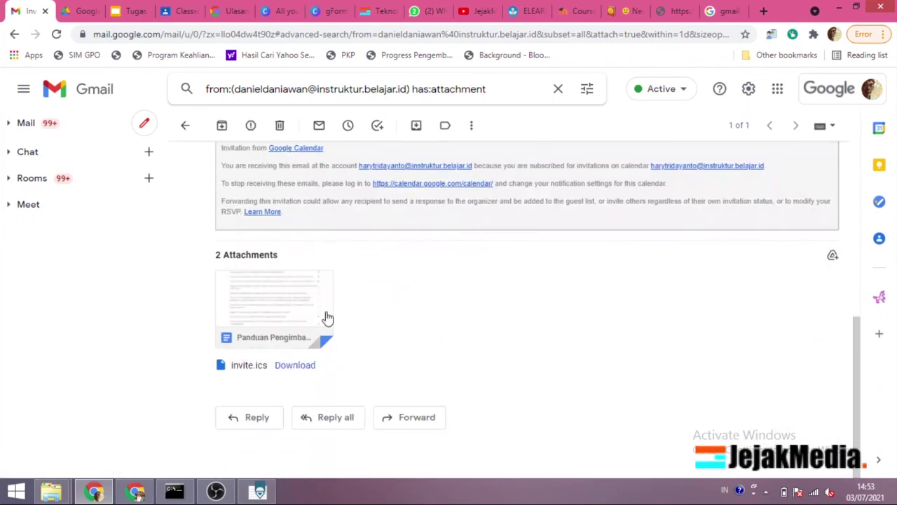
{"action": "mouse_move", "coordinate": [317, 317]}
{"action": "scroll", "coordinate": [363, 295], "scroll_direction": "up", "scroll_amount": 10}
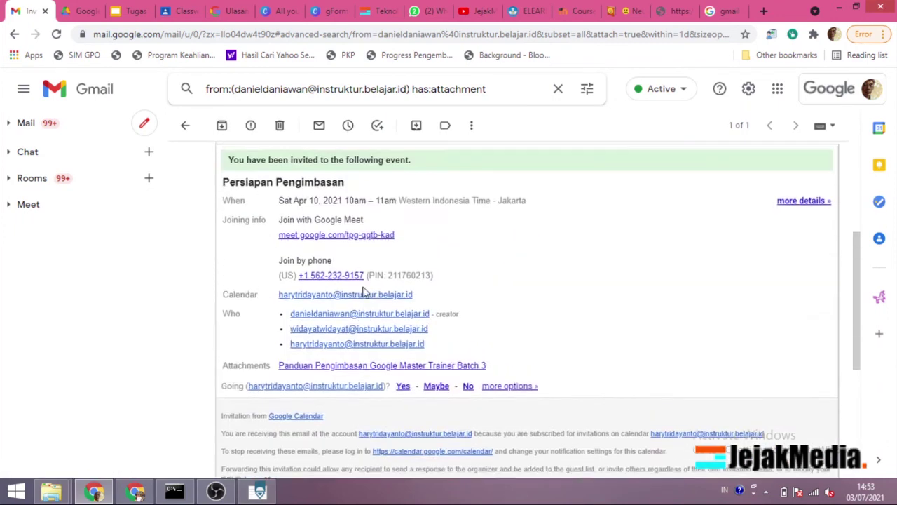
Step: Open the full Gmail settings and look through the General, Labels, Inbox and Accounts settings
{"action": "left_click", "coordinate": [749, 91]}
{"action": "left_click", "coordinate": [736, 155]}
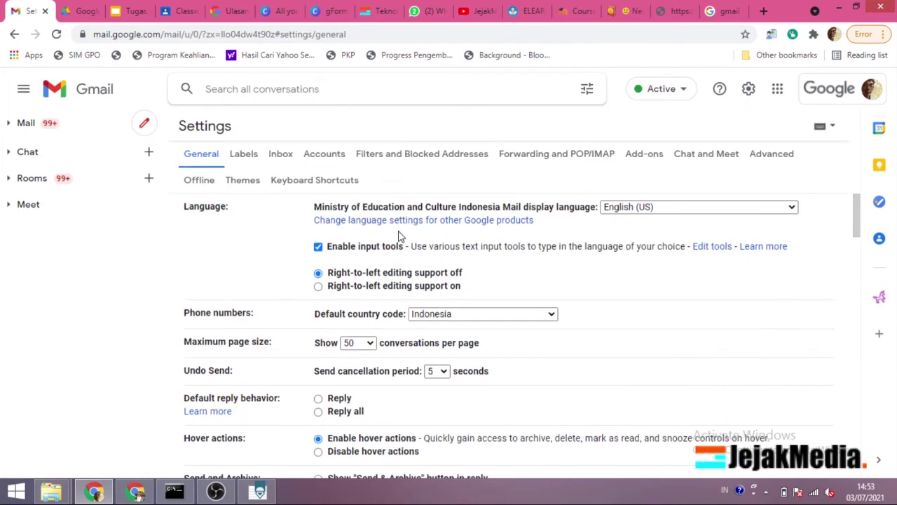
{"action": "left_click", "coordinate": [237, 156]}
{"action": "left_click", "coordinate": [278, 156]}
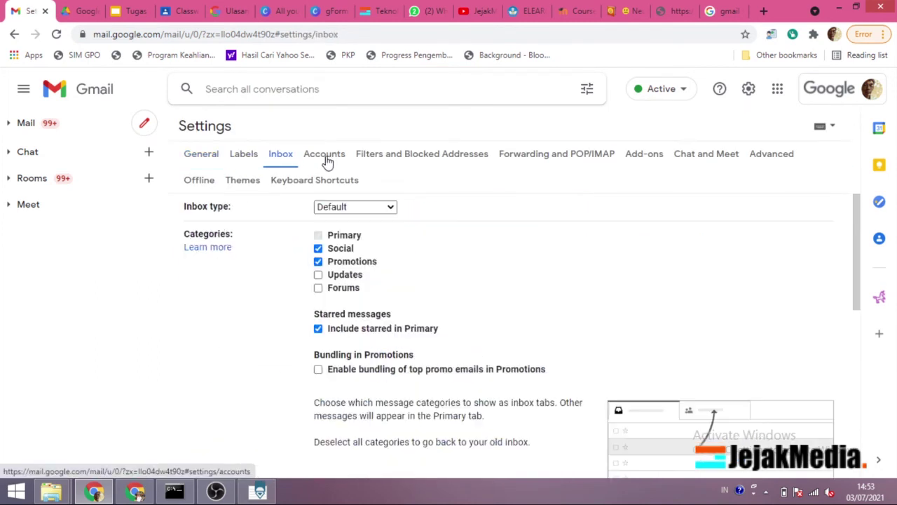
{"action": "left_click", "coordinate": [331, 160]}
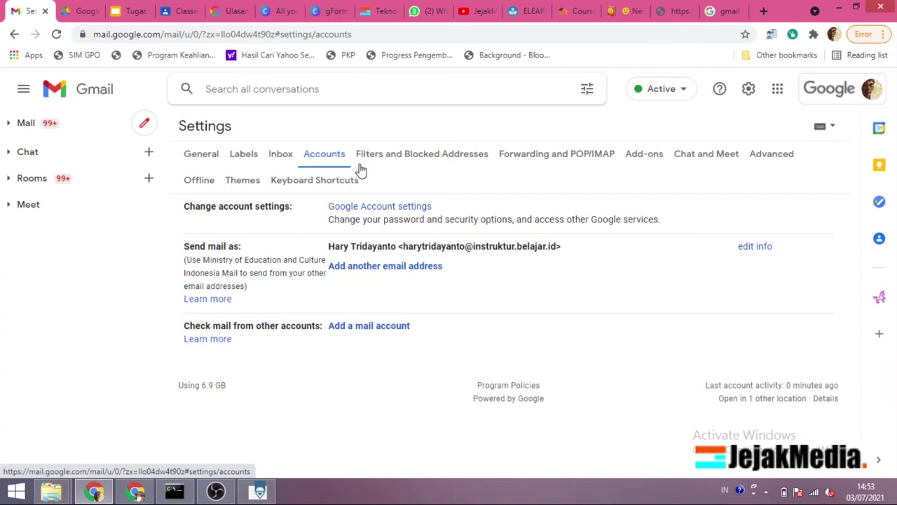
Step: Review the filters and blocked addresses, and the forwarding and POP/IMAP settings
{"action": "left_click", "coordinate": [396, 161]}
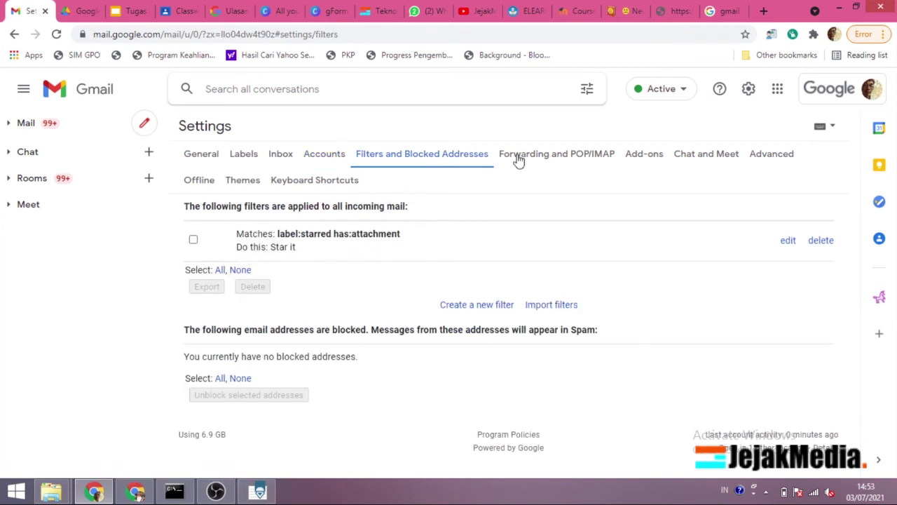
{"action": "left_click", "coordinate": [544, 159]}
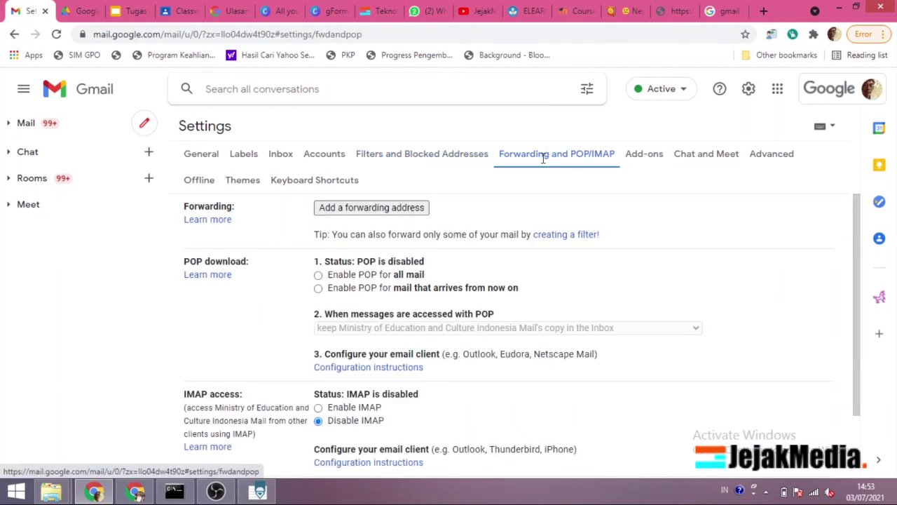
{"action": "scroll", "coordinate": [463, 248], "scroll_direction": "down", "scroll_amount": 3}
{"action": "scroll", "coordinate": [462, 248], "scroll_direction": "up", "scroll_amount": 3}
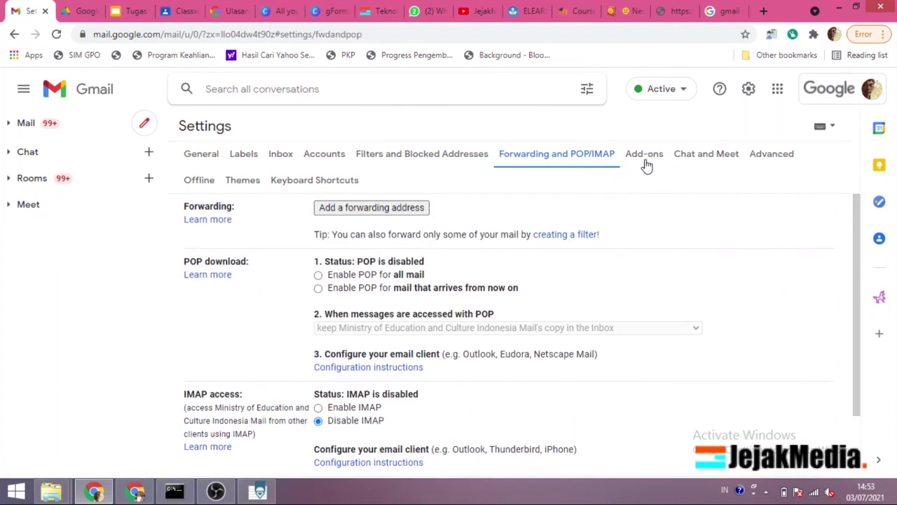
Step: Look through the Add-ons, Chat and Meet, Advanced and Offline settings
{"action": "left_click", "coordinate": [646, 161]}
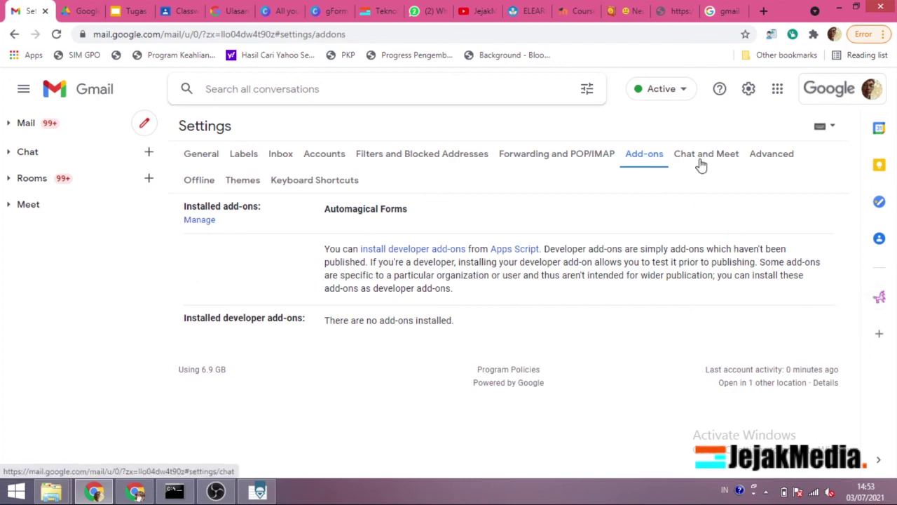
{"action": "left_click", "coordinate": [703, 163]}
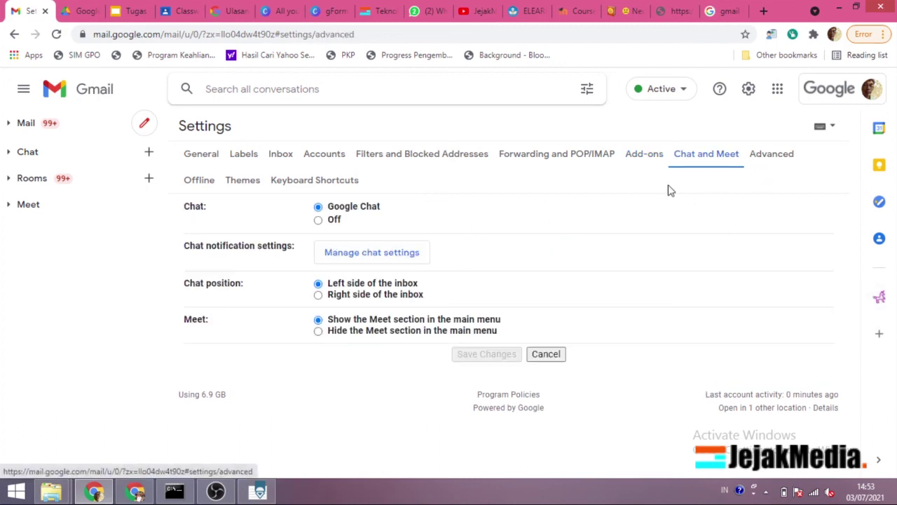
{"action": "left_click", "coordinate": [768, 159]}
{"action": "left_click", "coordinate": [200, 185]}
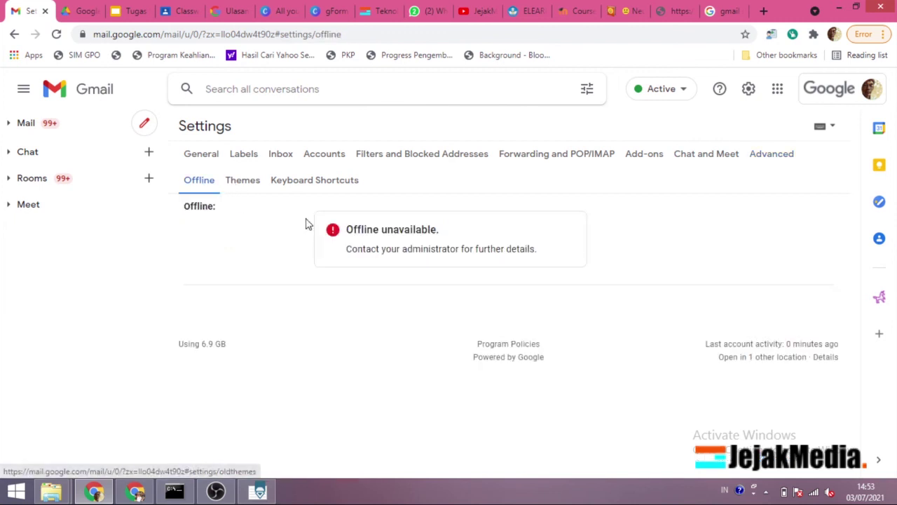
Step: Look over the available themes without applying one, and view the keyboard shortcut mappings
{"action": "left_click", "coordinate": [239, 185]}
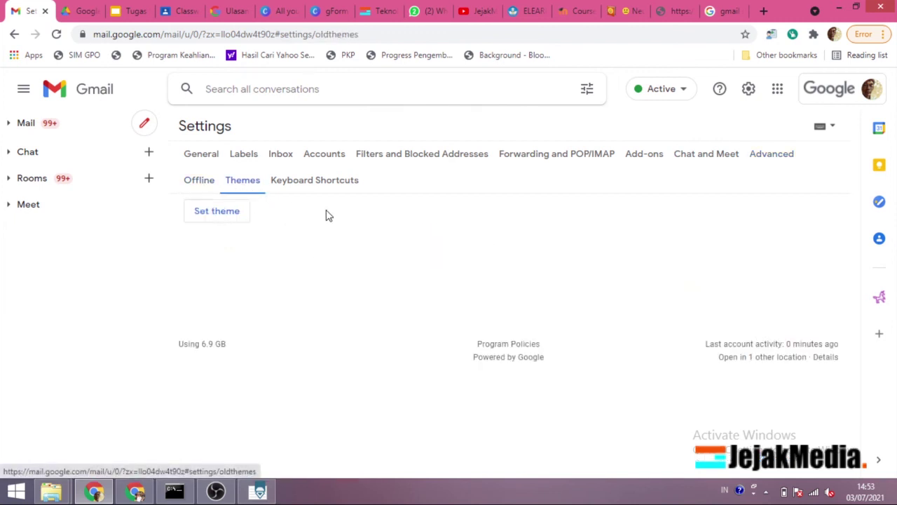
{"action": "left_click", "coordinate": [224, 219]}
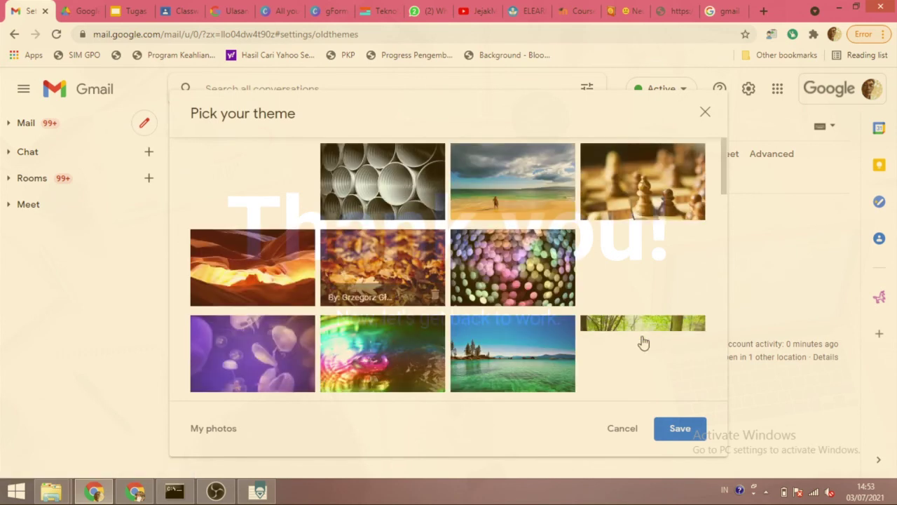
{"action": "left_click", "coordinate": [621, 431]}
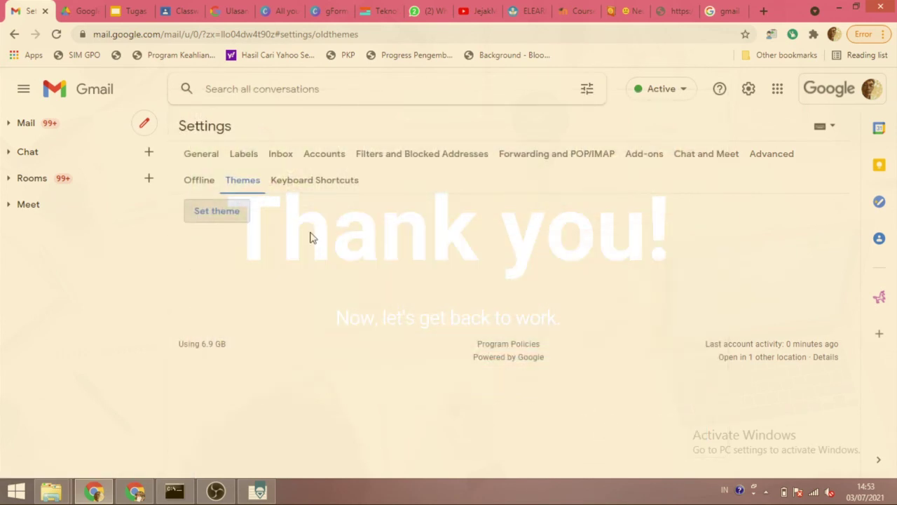
{"action": "left_click", "coordinate": [297, 184]}
{"action": "scroll", "coordinate": [511, 254], "scroll_direction": "down", "scroll_amount": 1}
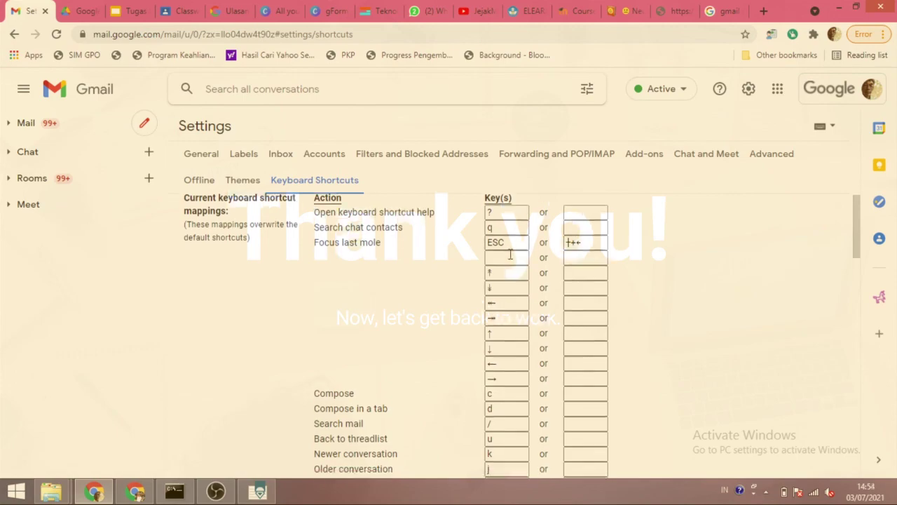